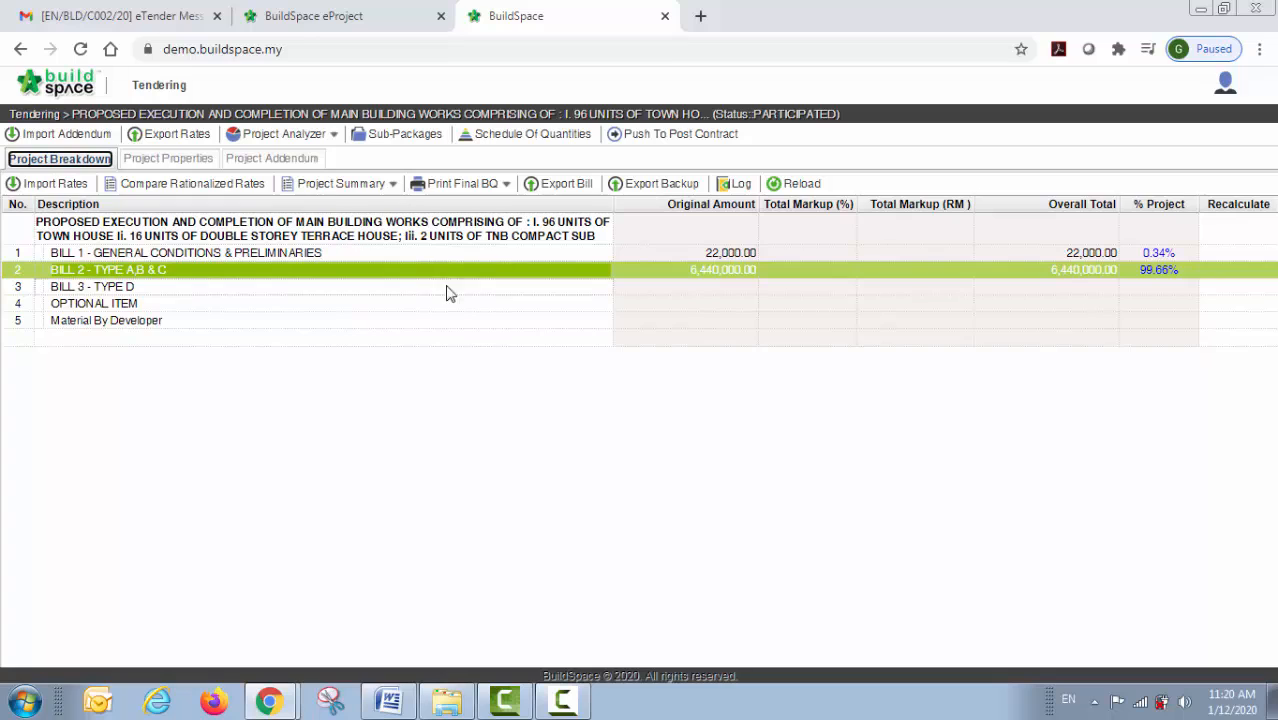
# Step: Export a backup of BILL 2 - TYPE A,B & C to drive D as Backup-BILL_2_-_TYPE_A,B_&_C.ebq
pyautogui.click(410, 274)
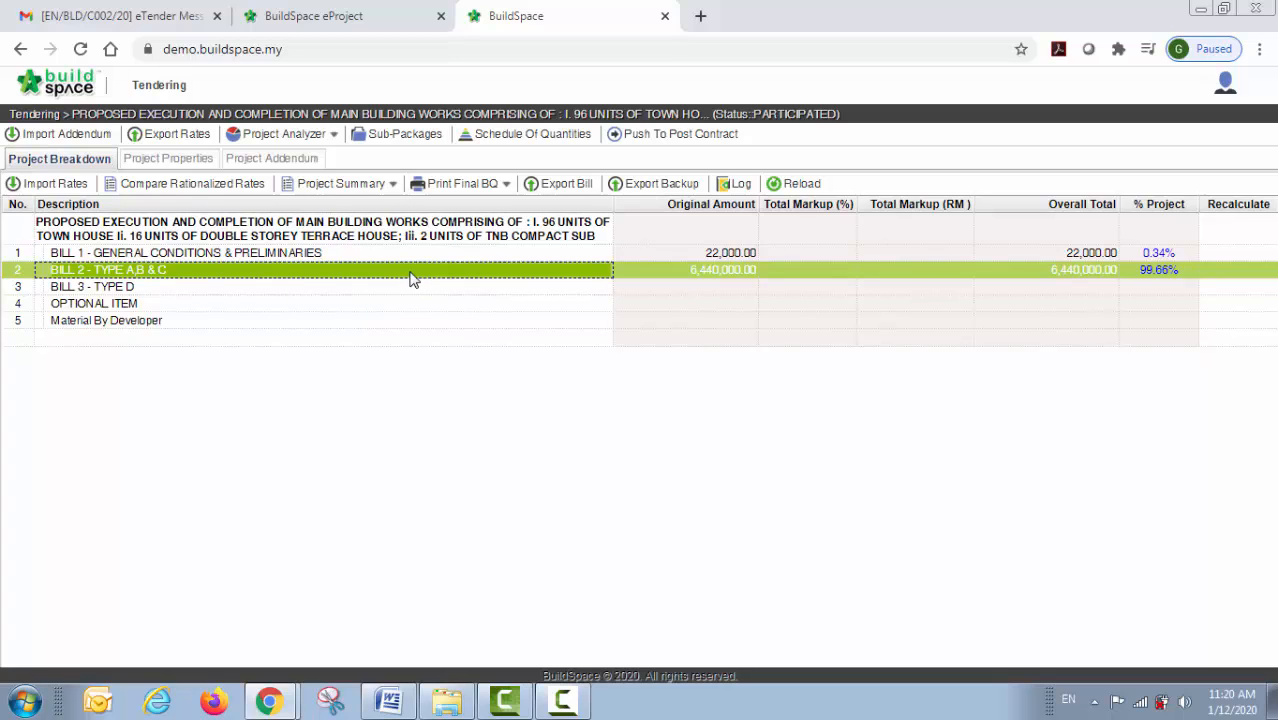
pyautogui.click(652, 188)
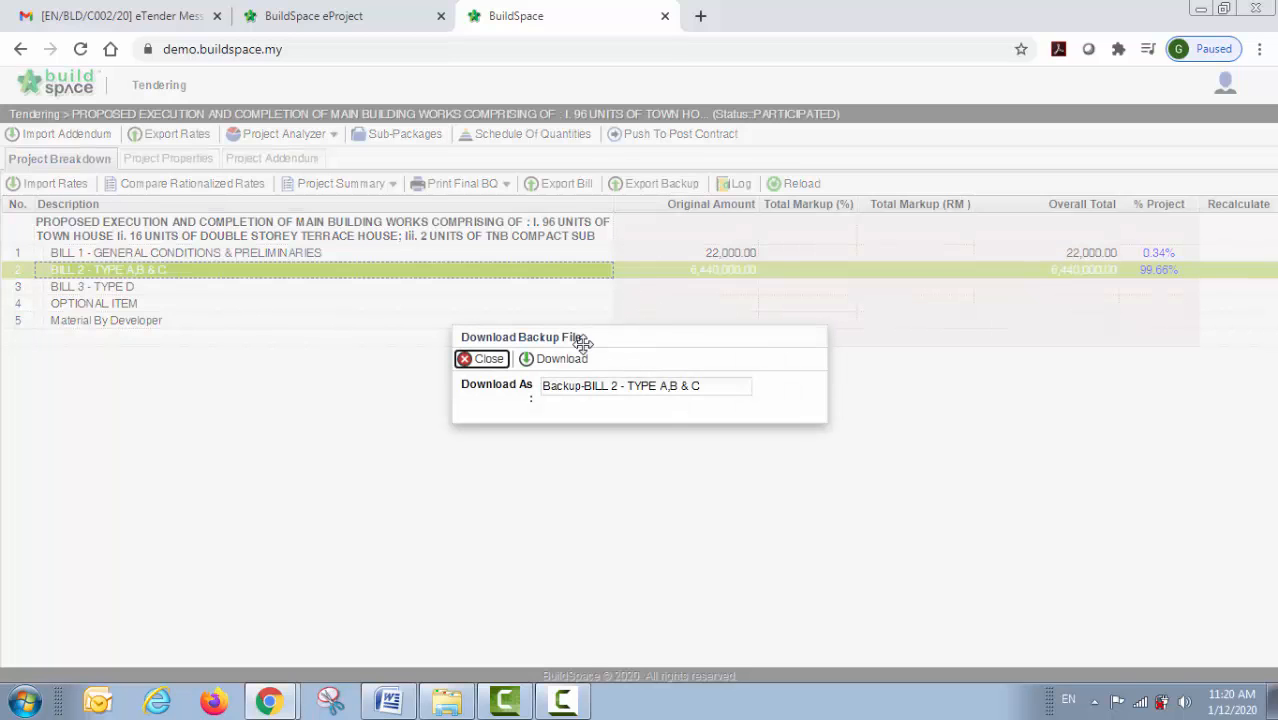
pyautogui.click(562, 360)
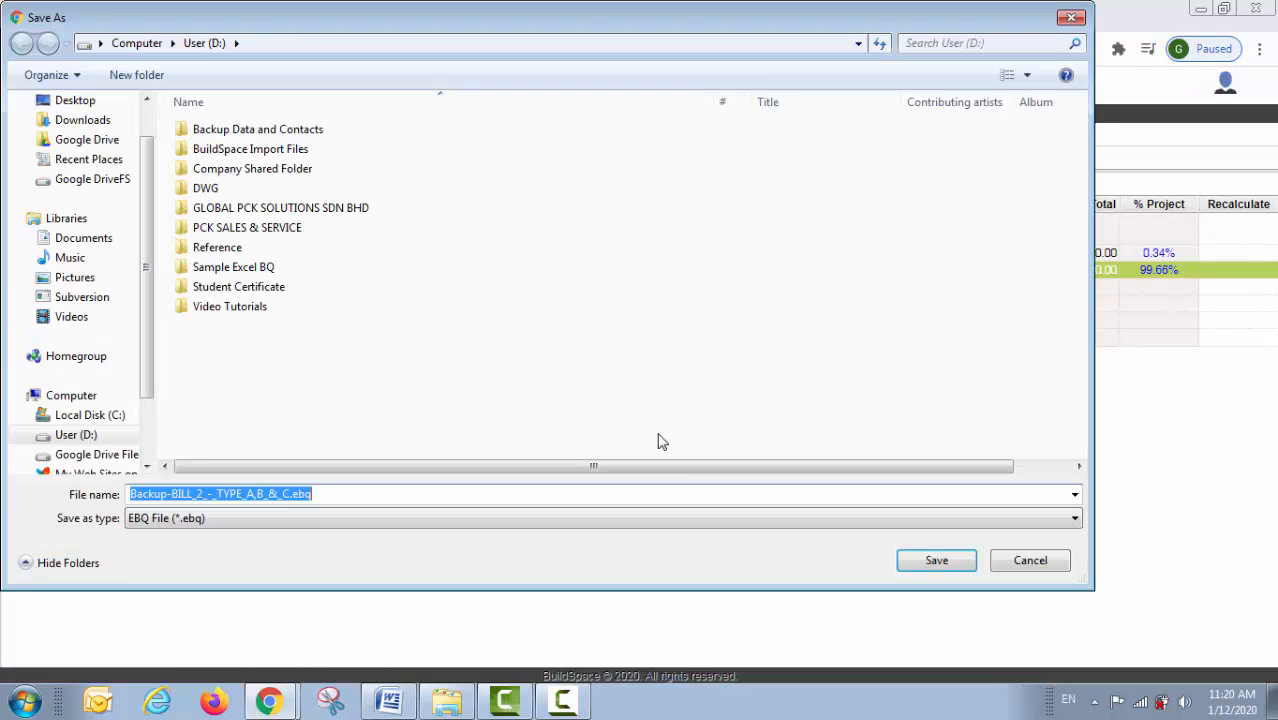
pyautogui.click(920, 566)
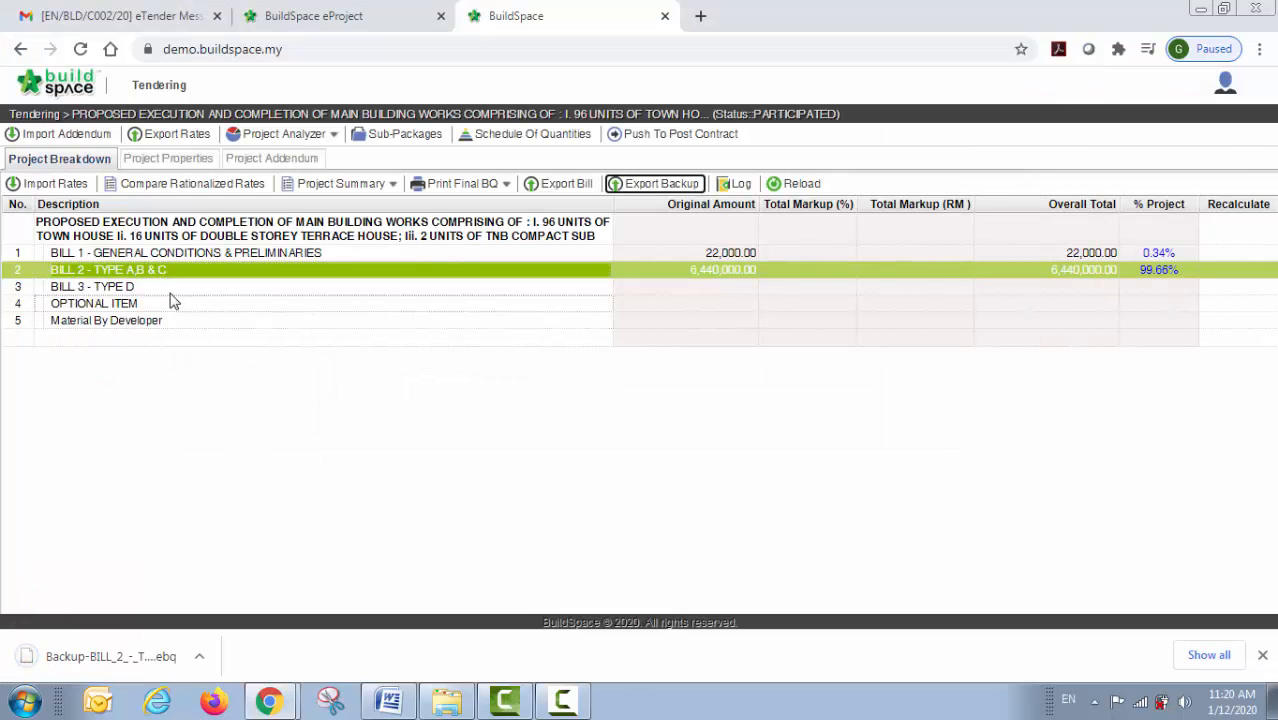
# Step: Export a backup of BILL 3 - TYPE D to drive D as Backup-BILL_3_-_TYPE_D.ebq
pyautogui.click(258, 285)
pyautogui.click(652, 183)
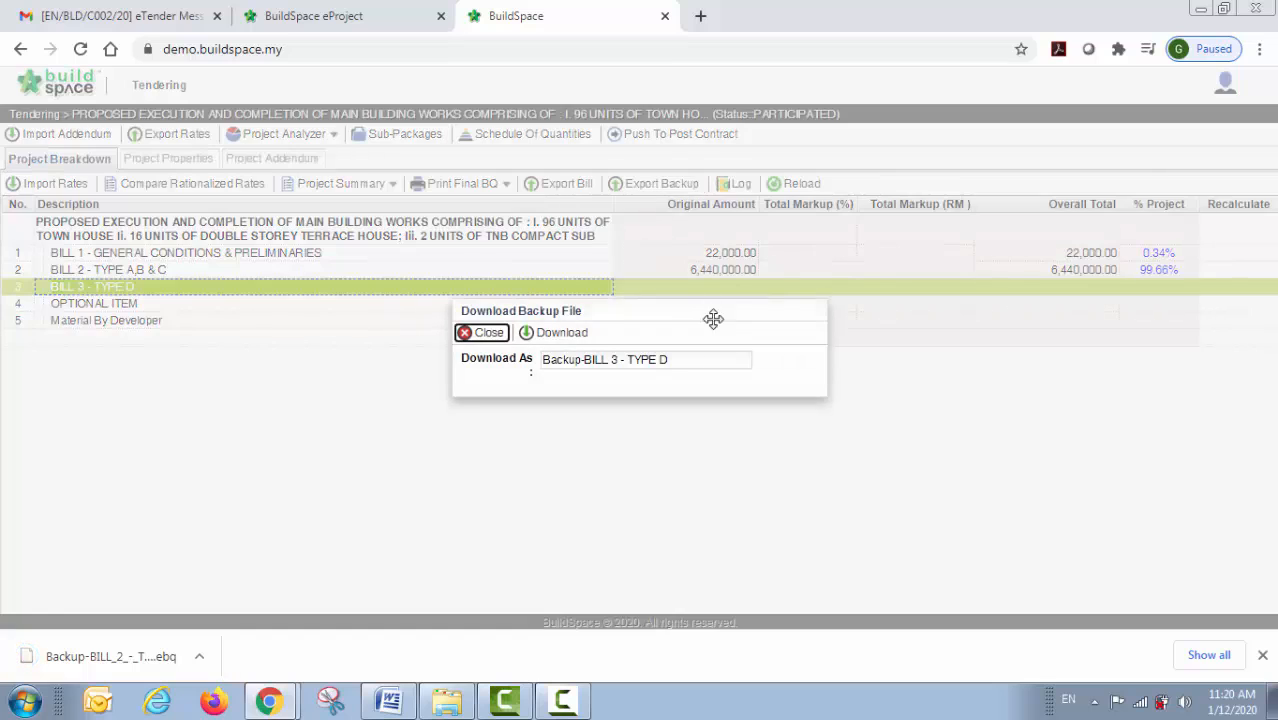
pyautogui.click(568, 337)
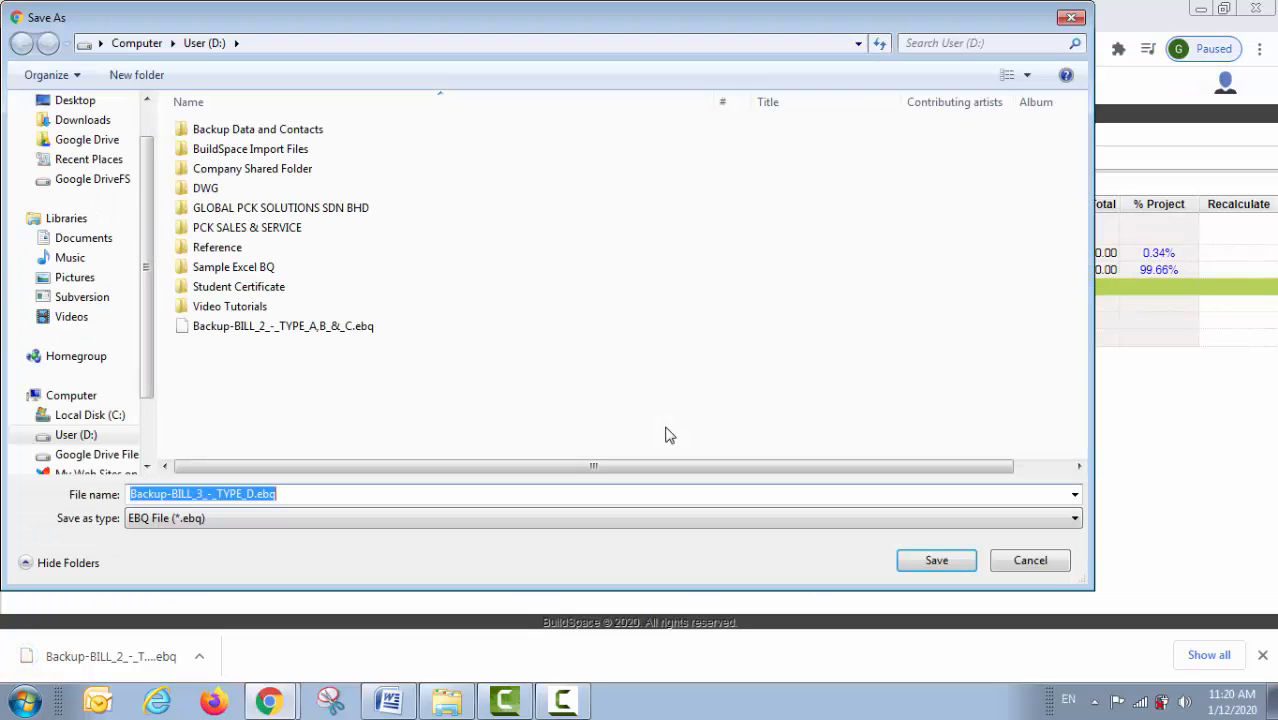
pyautogui.click(930, 561)
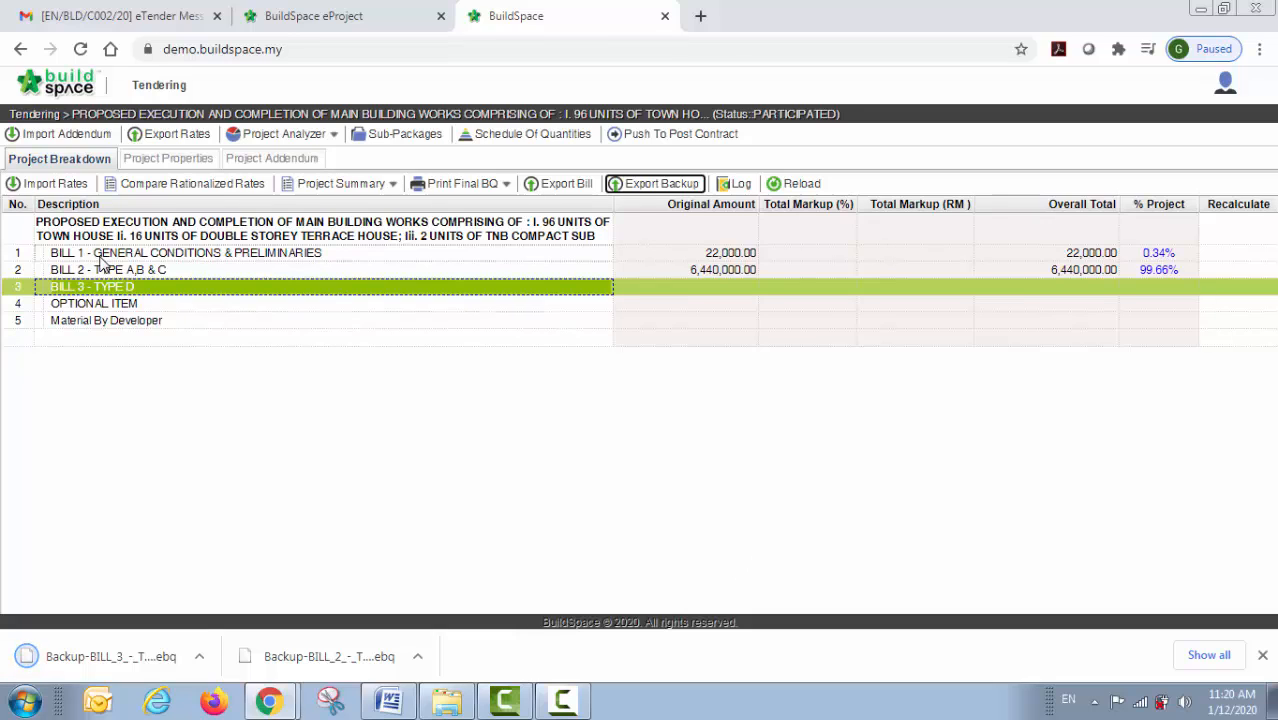
# Step: Switch to Project Builder and start a new project from the Project Information Form, titled Tendering For A Project
pyautogui.click(52, 88)
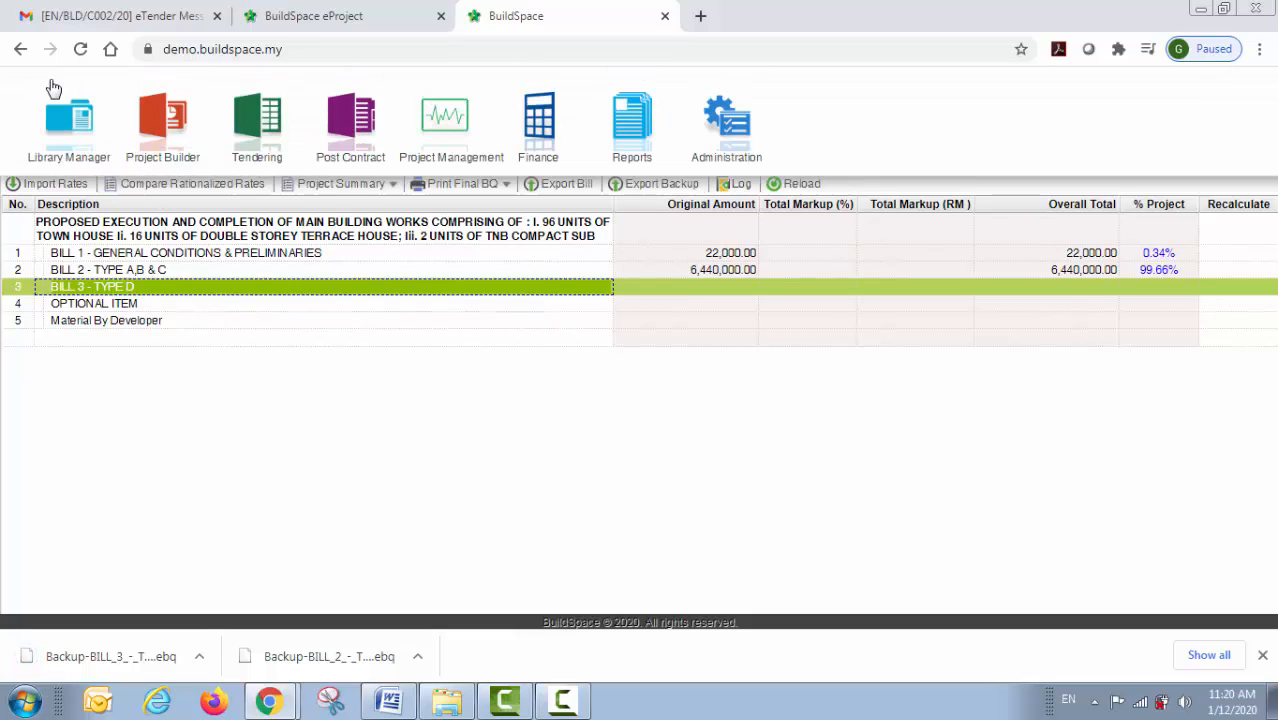
pyautogui.click(165, 122)
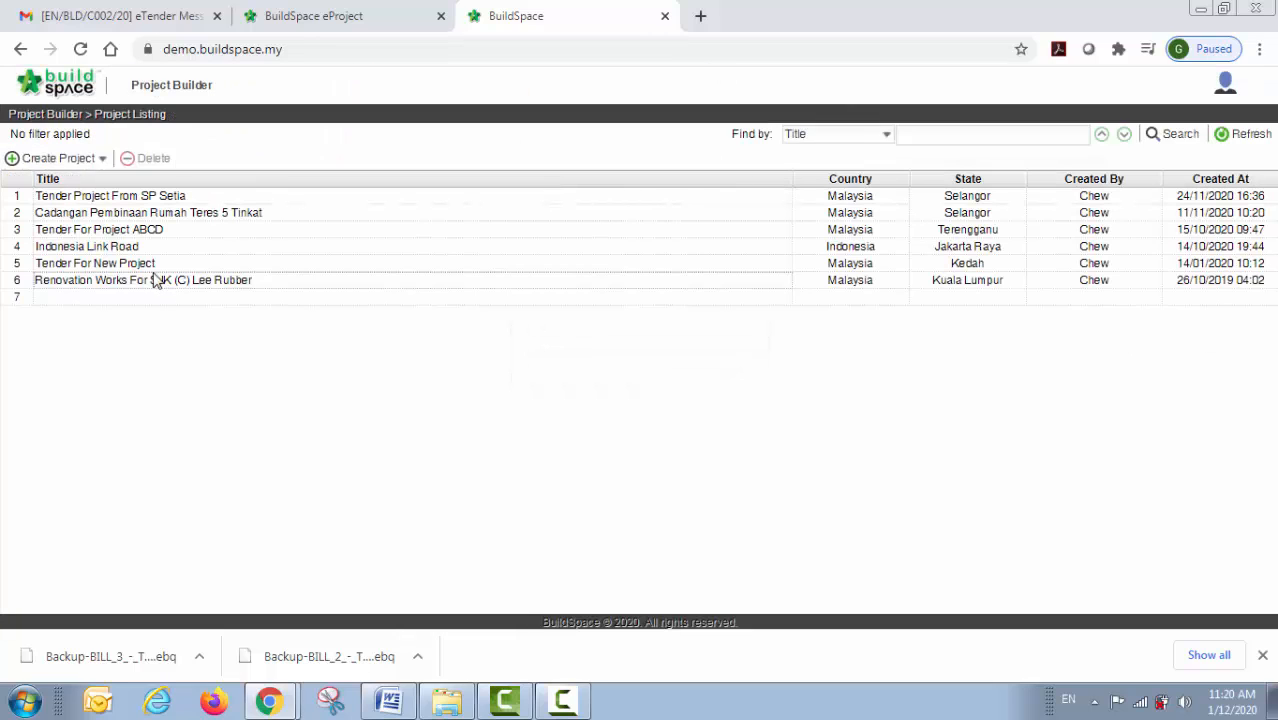
pyautogui.click(97, 160)
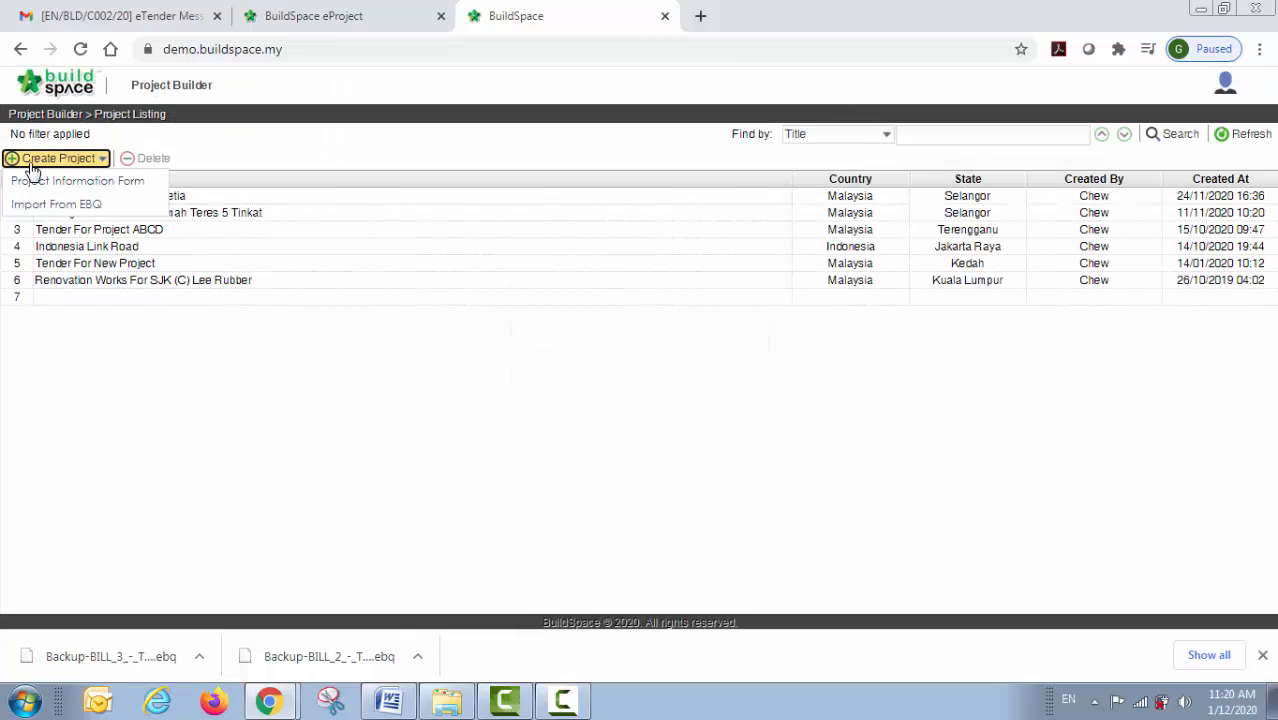
pyautogui.click(55, 190)
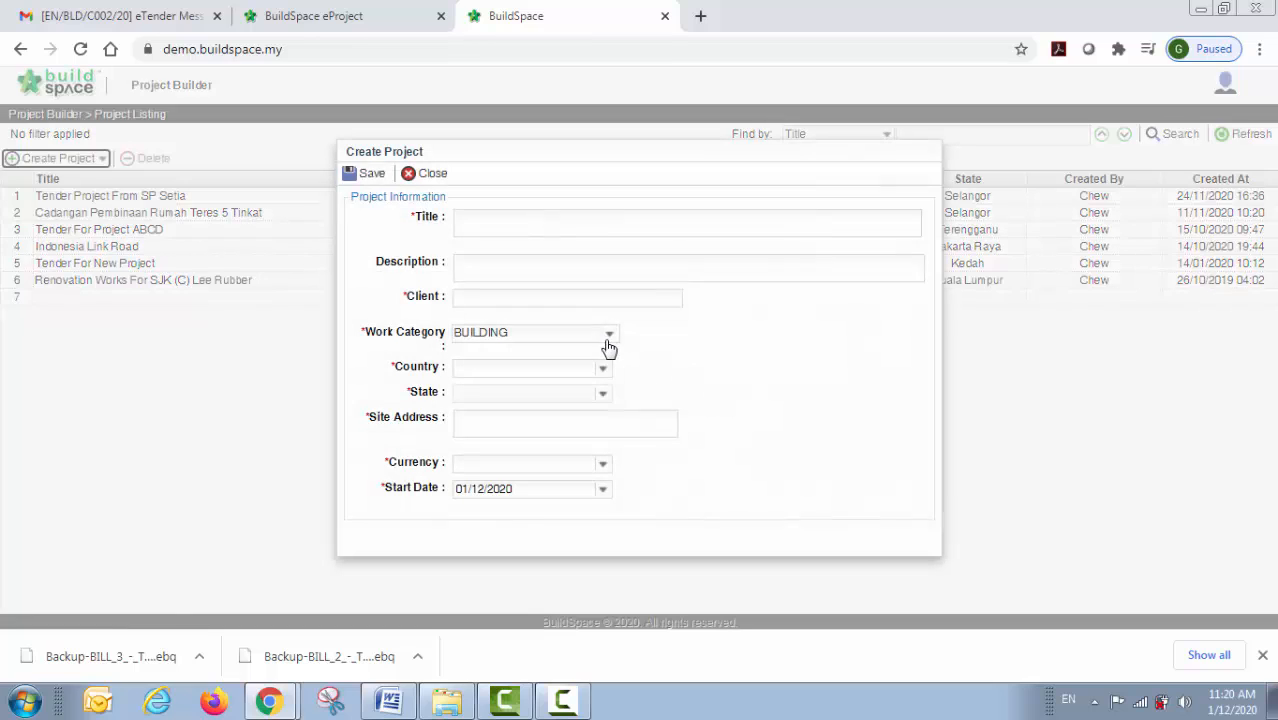
pyautogui.click(605, 230)
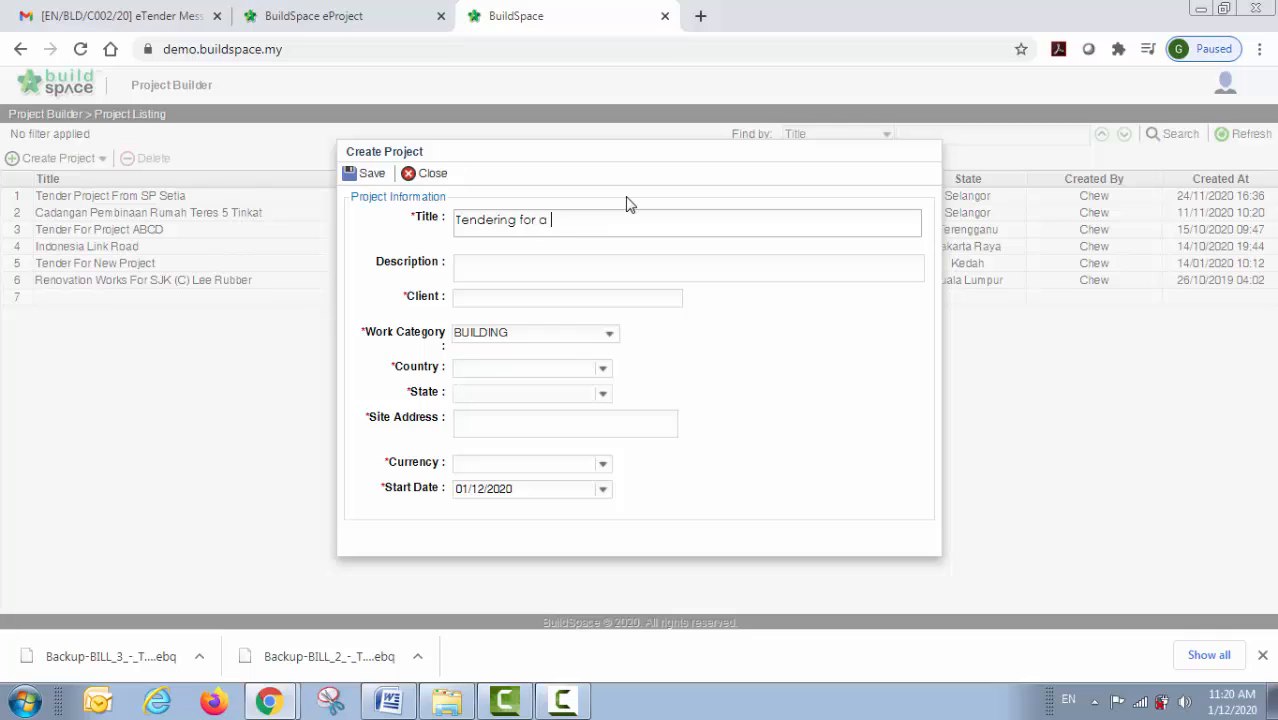
# Step: Fill in the client as Client, country Malaysia, state Pulau Pinang, the site address and currency RM, and save the new project
pyautogui.click(628, 304)
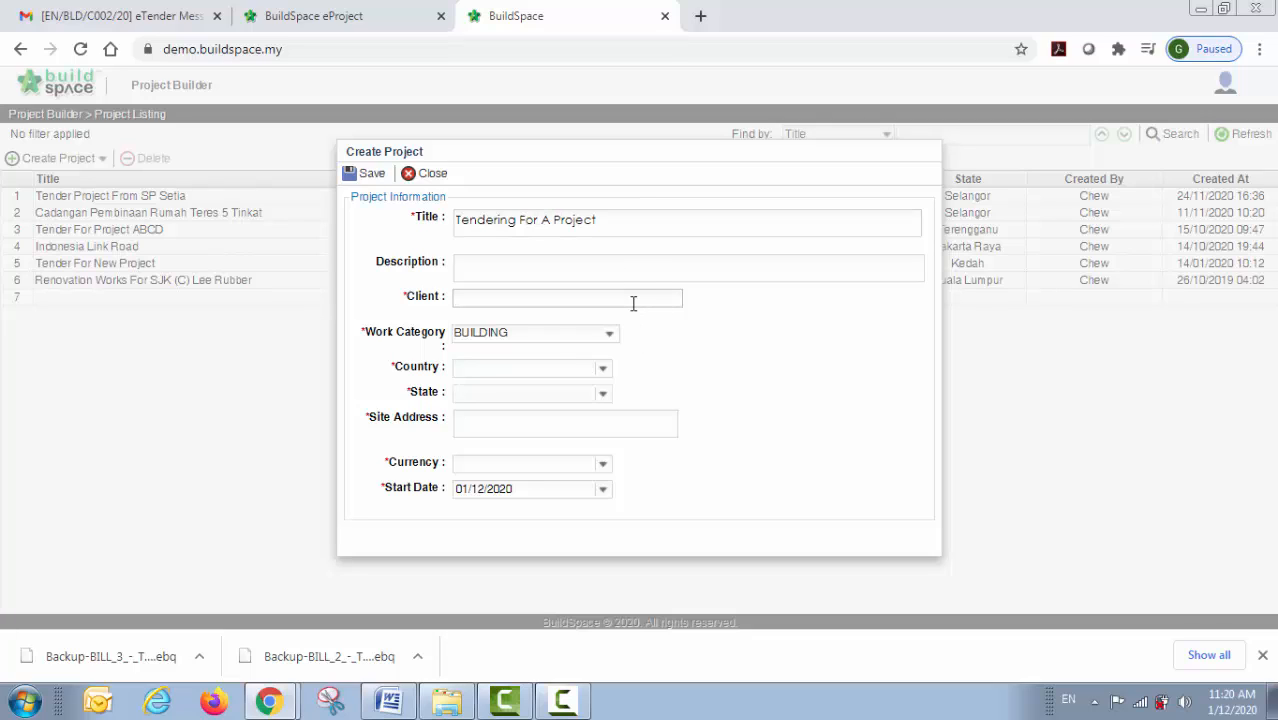
pyautogui.click(602, 370)
pyautogui.write('ma')
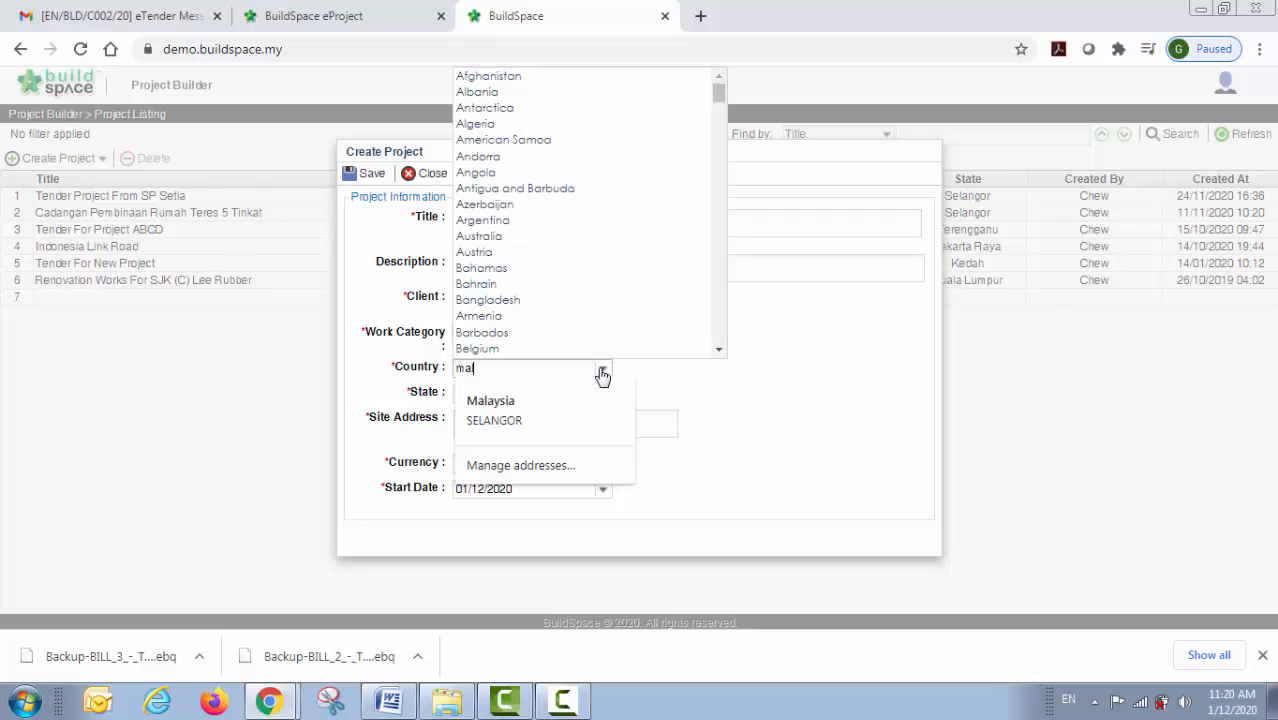
pyautogui.write('laysia')
pyautogui.click(585, 404)
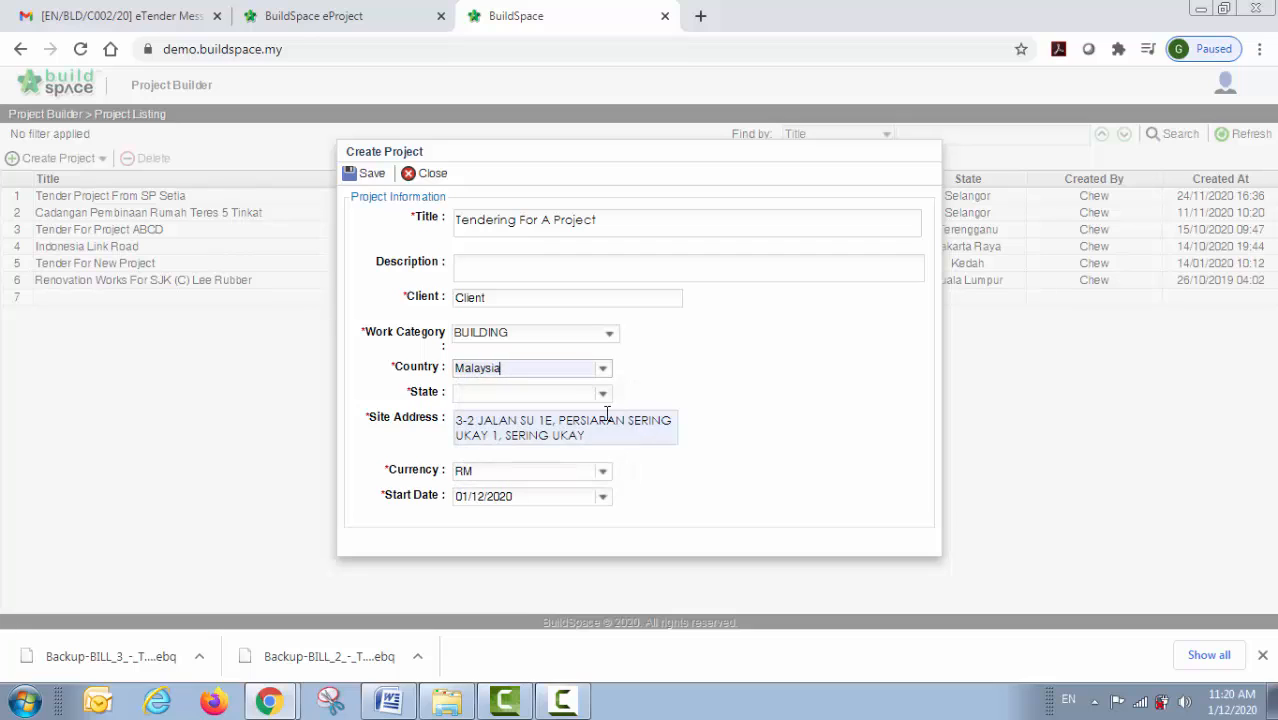
pyautogui.click(604, 394)
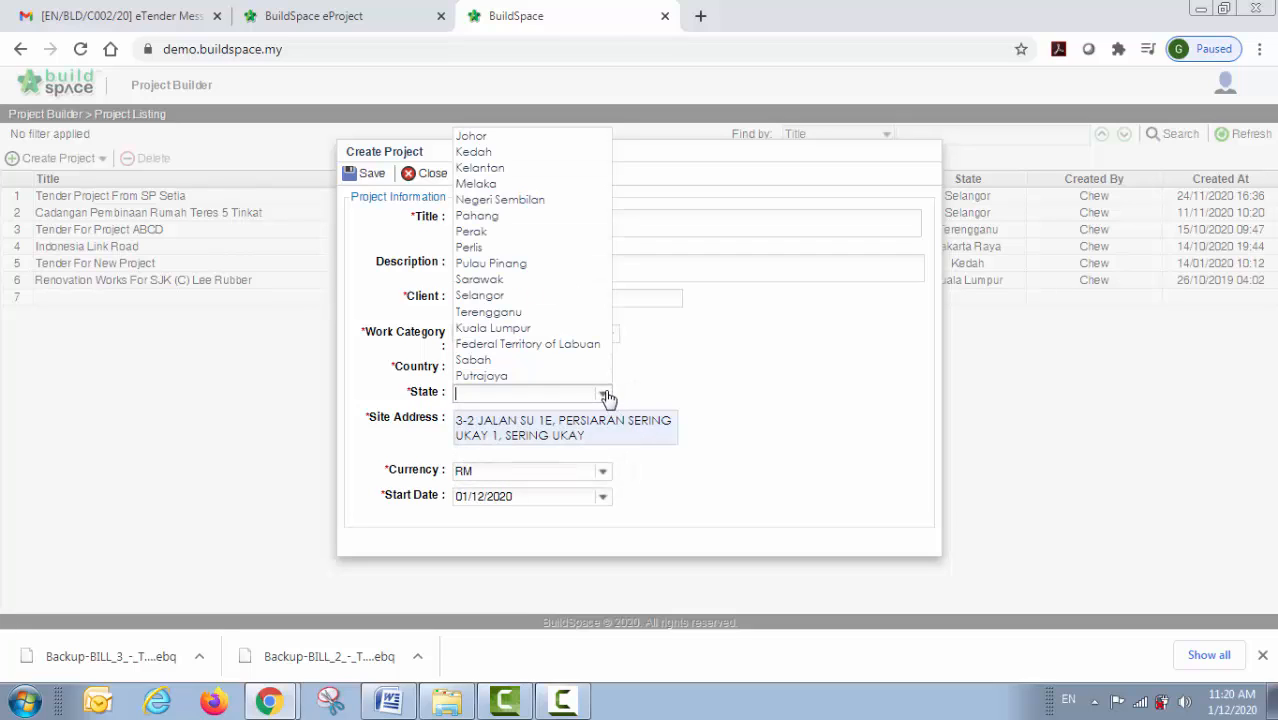
pyautogui.click(590, 265)
pyautogui.click(368, 173)
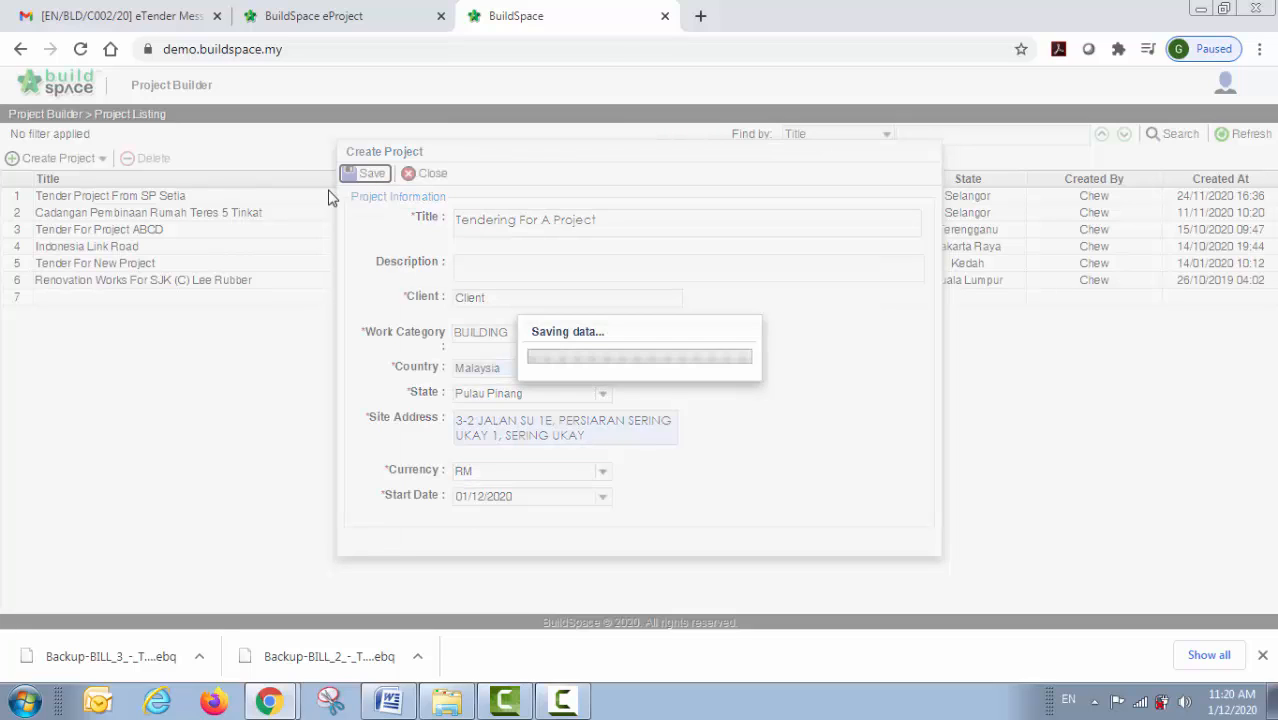
# Step: Open the Tendering For A Project project and import the backup file Backup-BILL_2_-_TYPE_A,B_&_C.ebq under its project heading
pyautogui.click(145, 199)
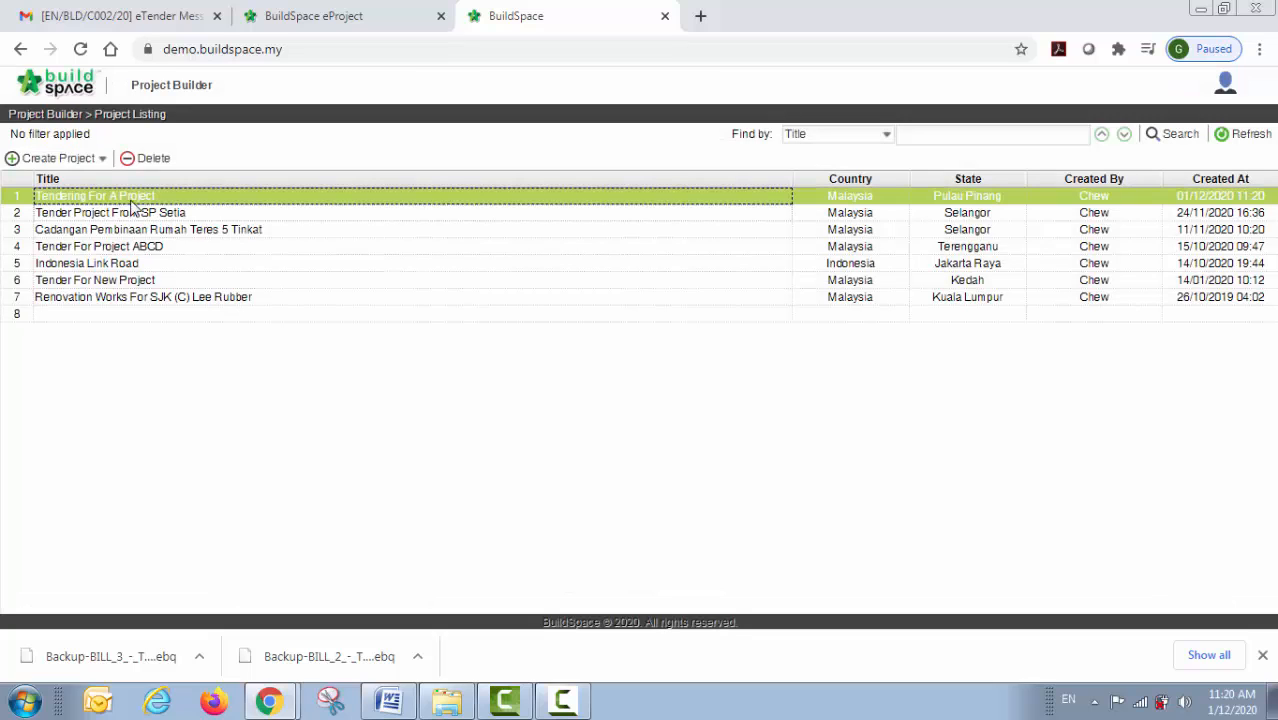
pyautogui.doubleClick(145, 203)
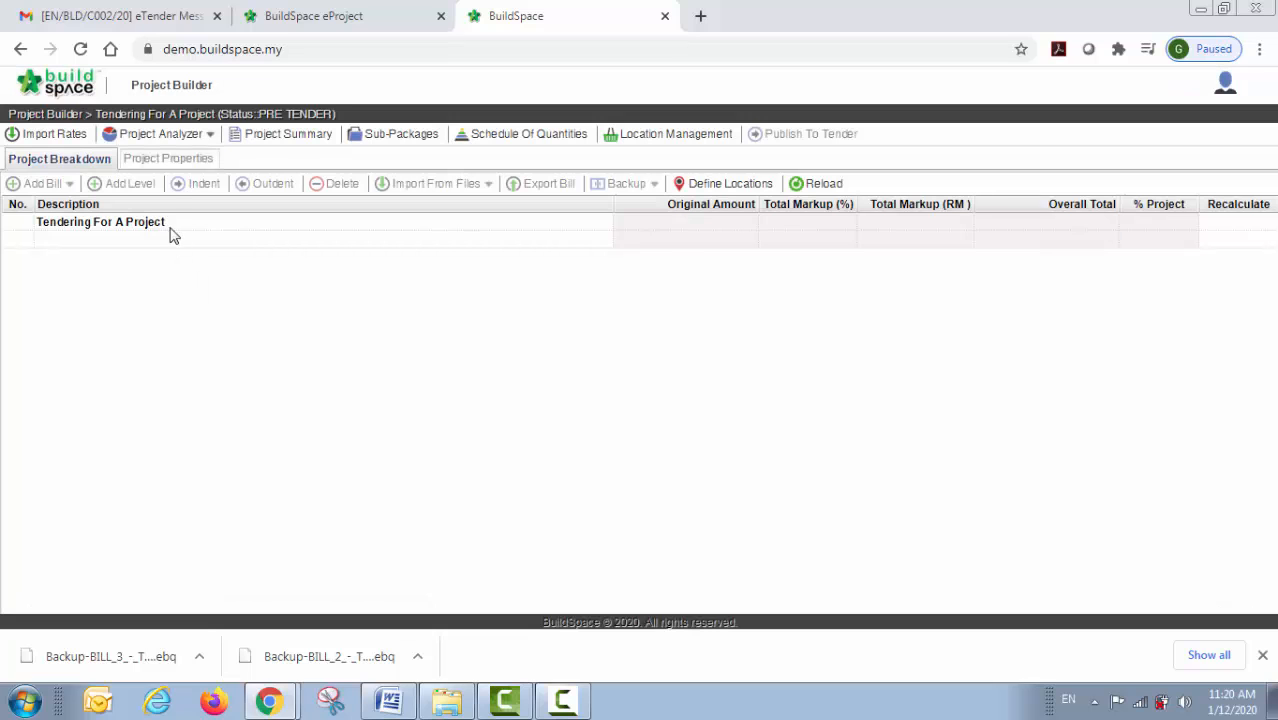
pyautogui.click(168, 223)
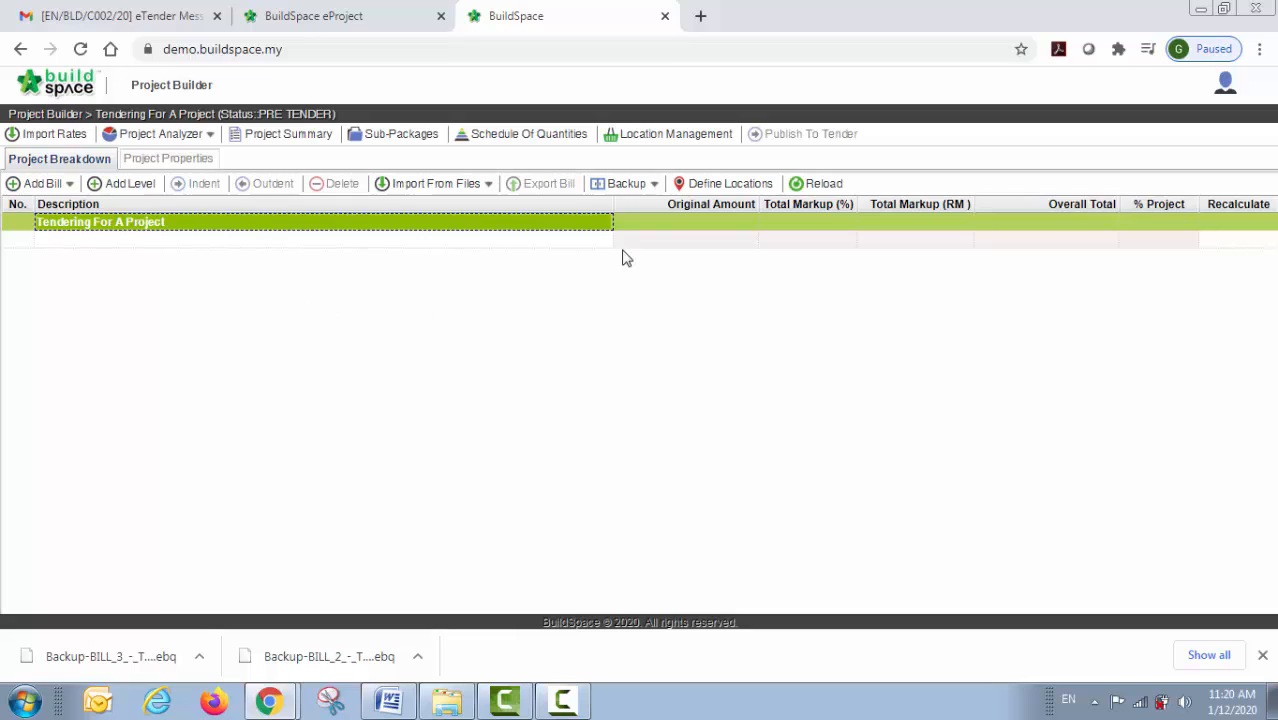
pyautogui.click(631, 189)
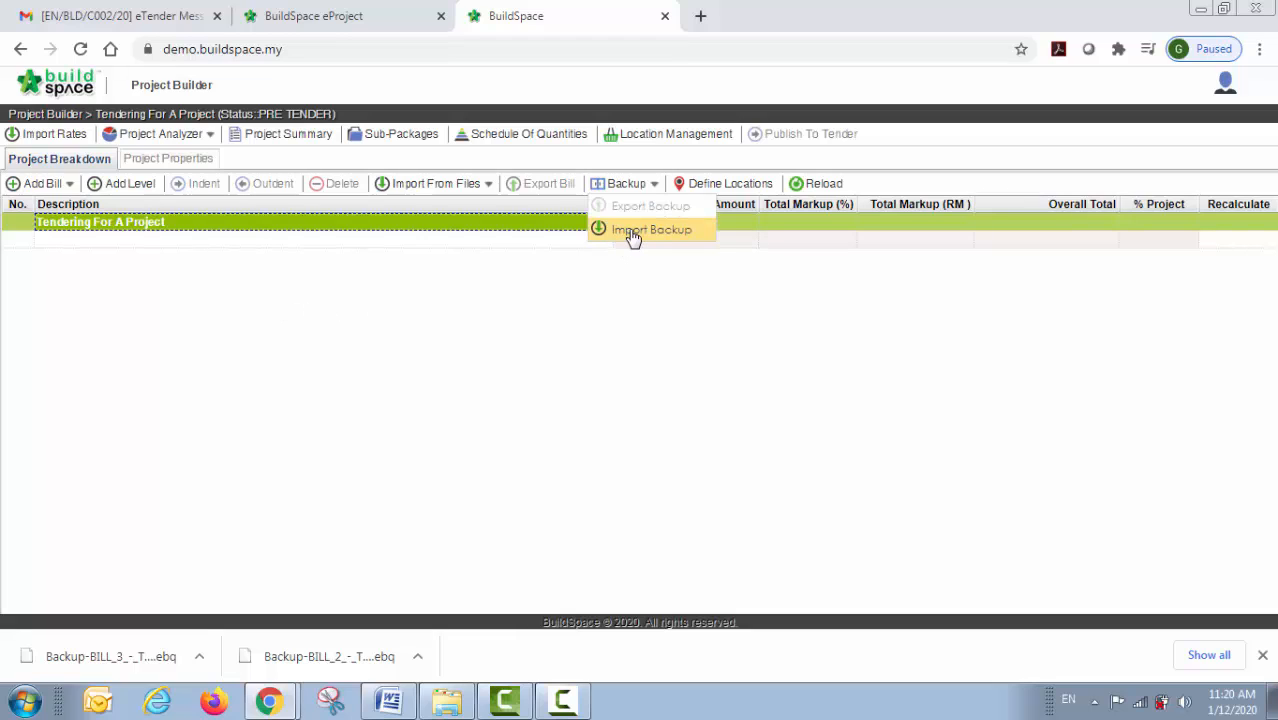
pyautogui.click(650, 230)
pyautogui.click(497, 378)
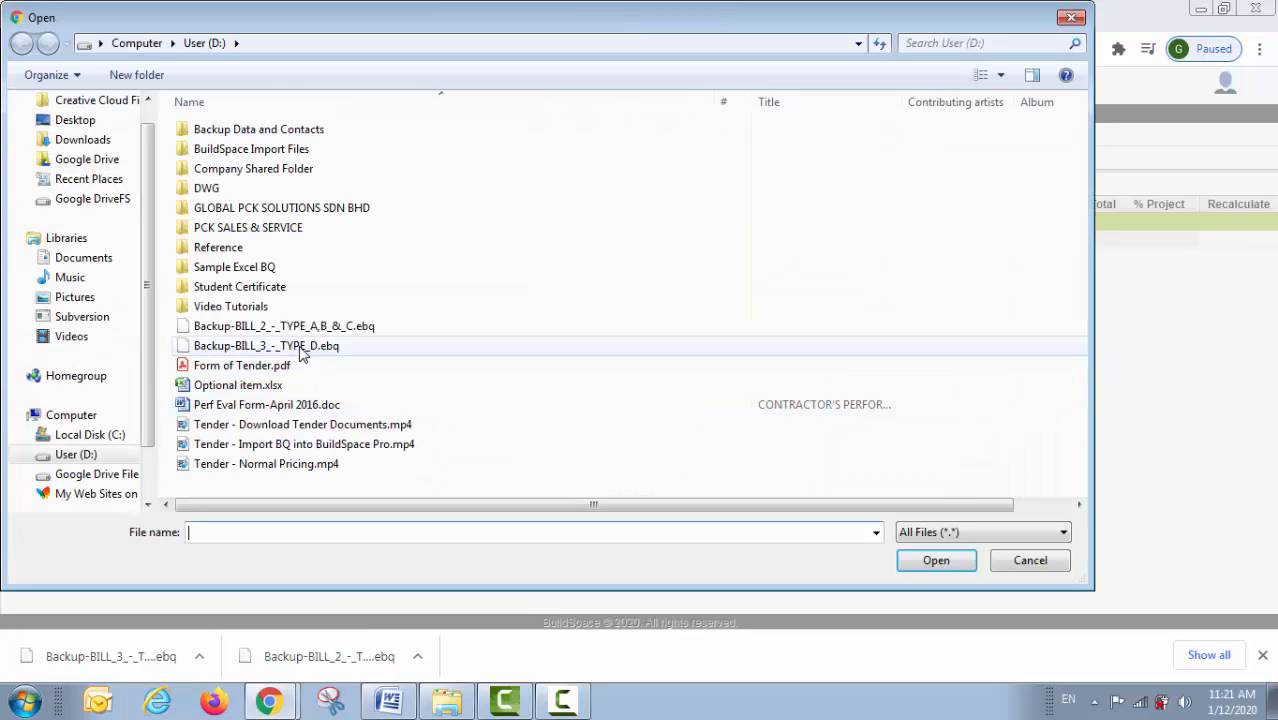
pyautogui.click(264, 328)
pyautogui.click(936, 560)
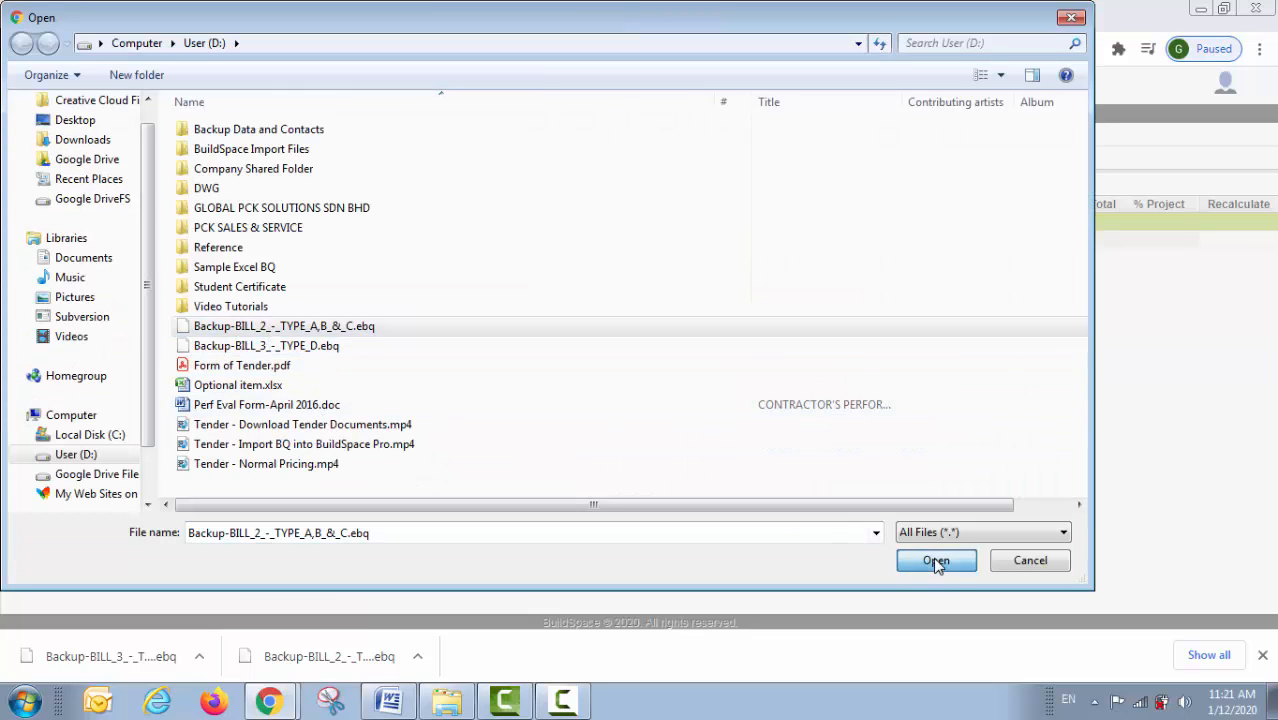
pyautogui.click(433, 160)
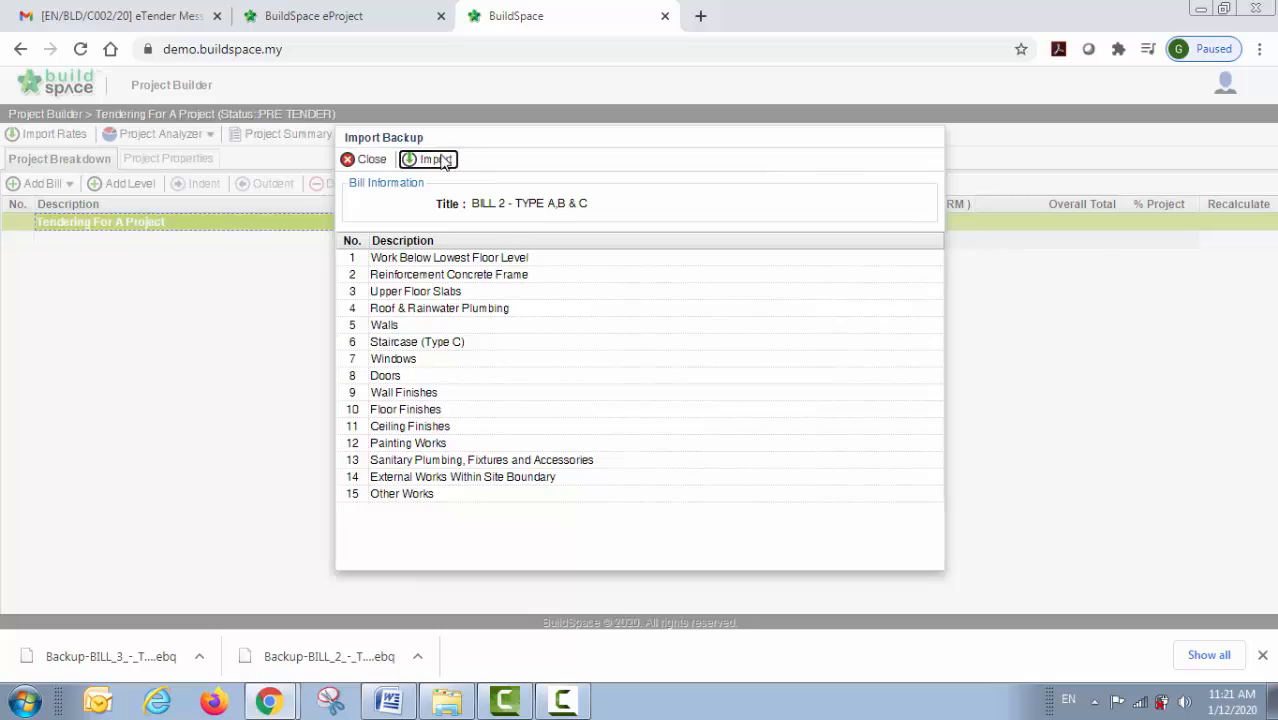
# Step: Import the backup file Backup-BILL_3_-_TYPE_D.ebq after BILL 2 in the project breakdown
pyautogui.click(350, 241)
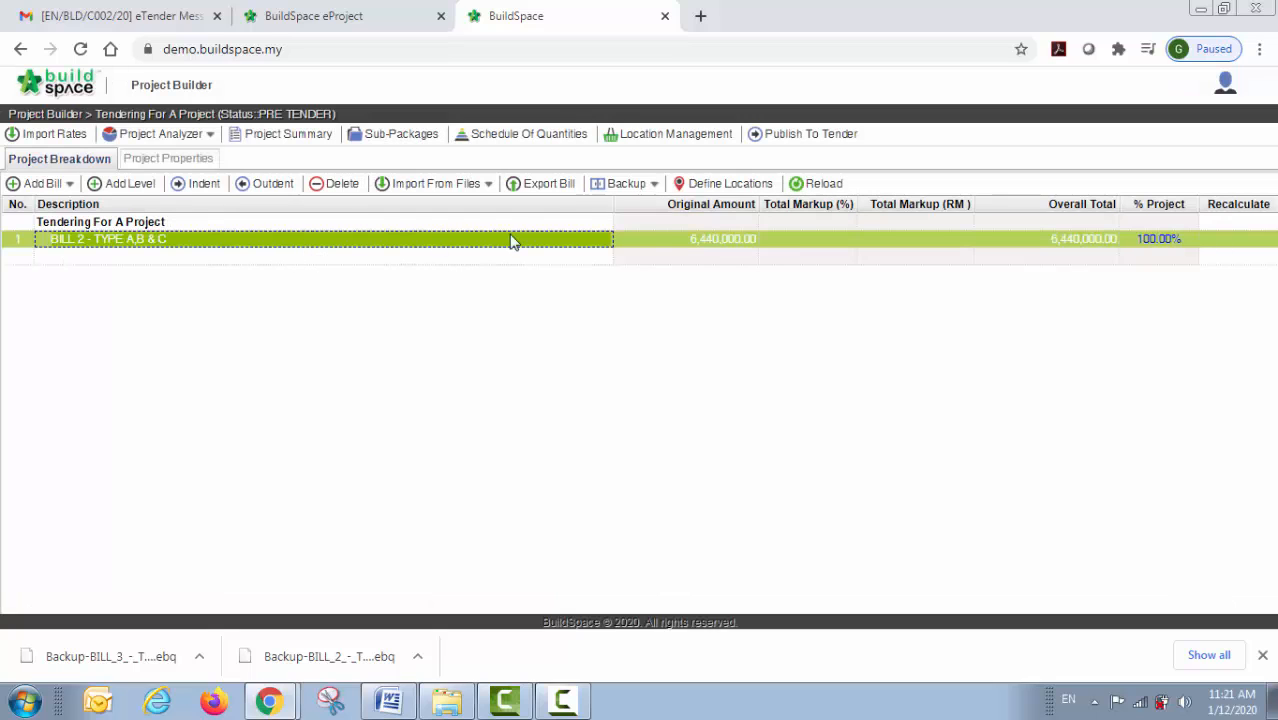
pyautogui.click(638, 185)
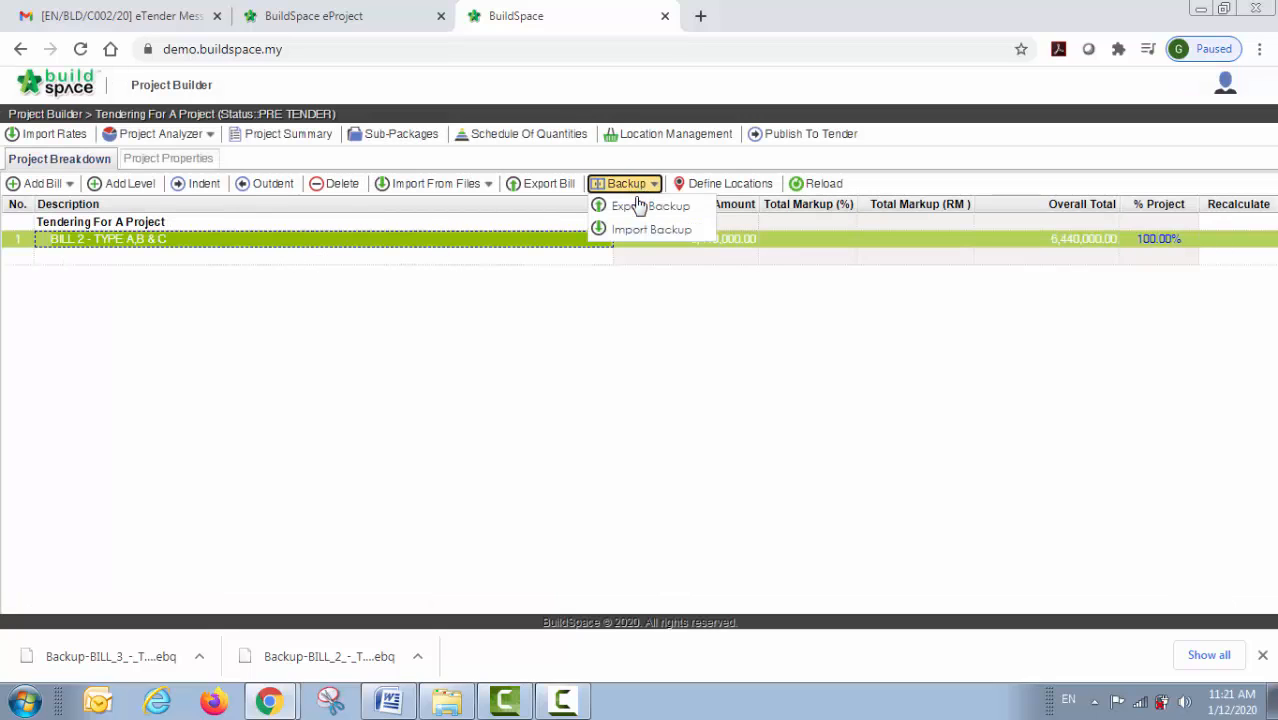
pyautogui.click(648, 232)
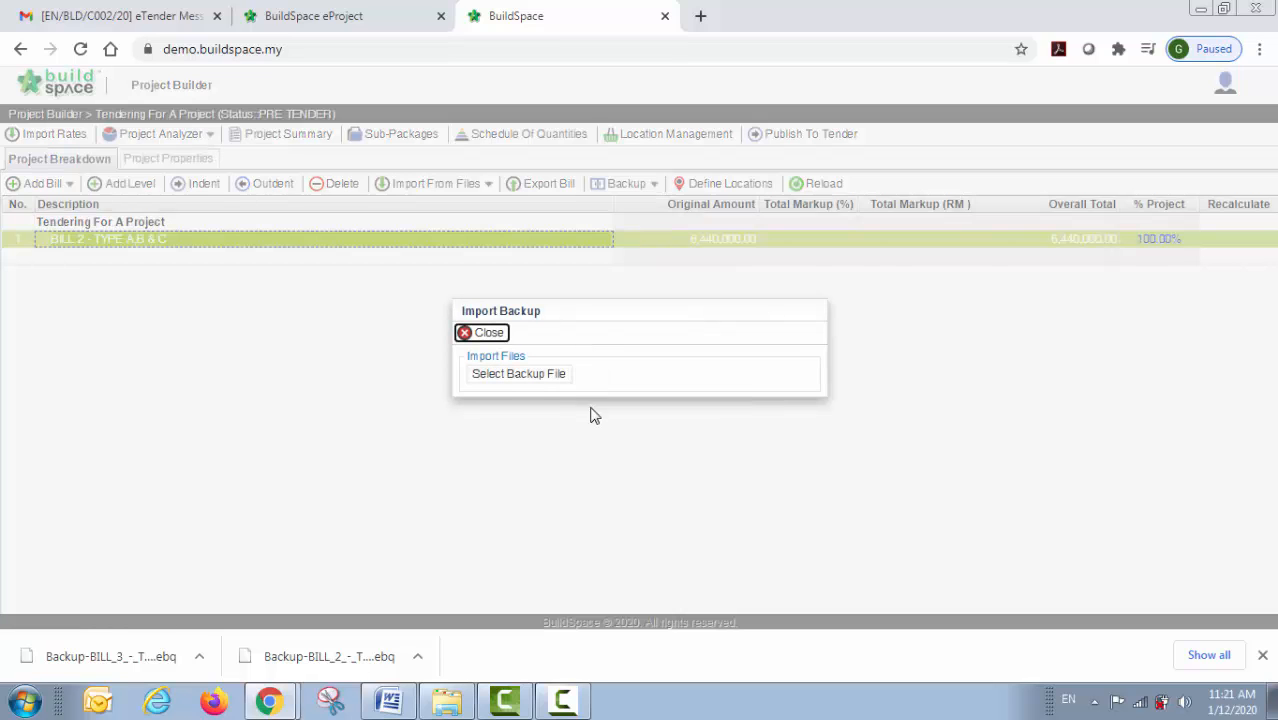
pyautogui.click(559, 376)
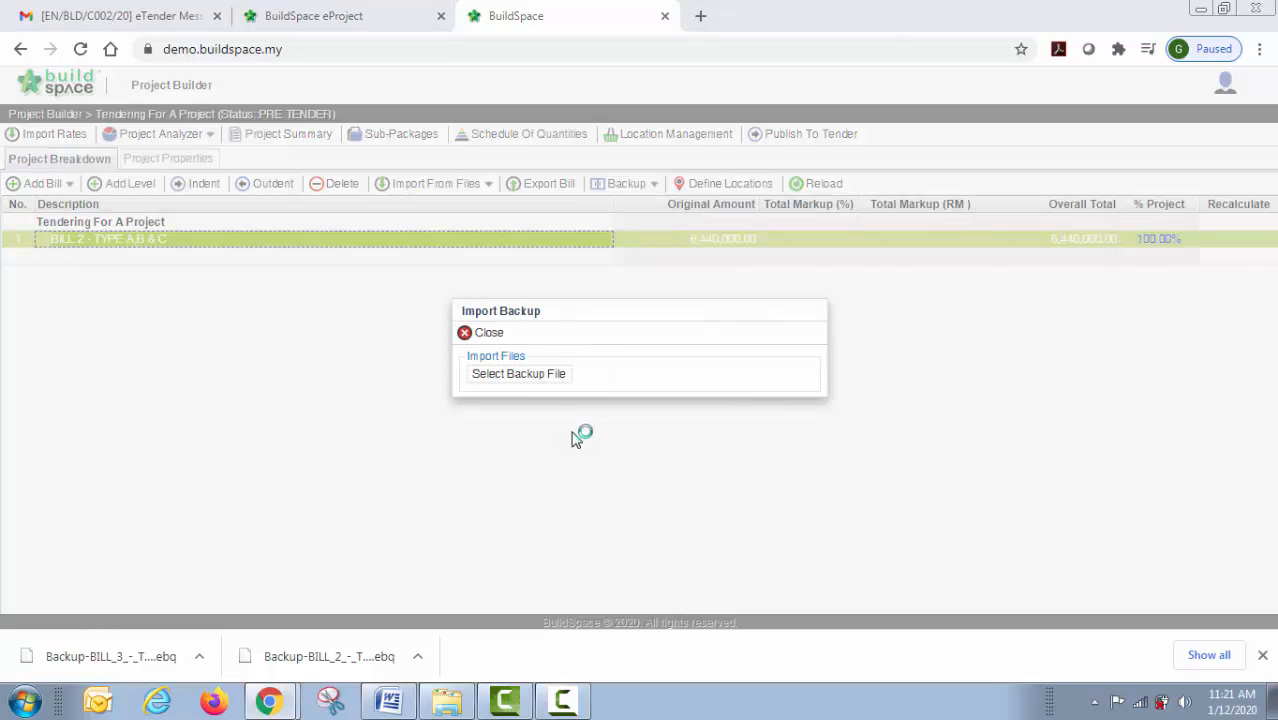
pyautogui.click(282, 346)
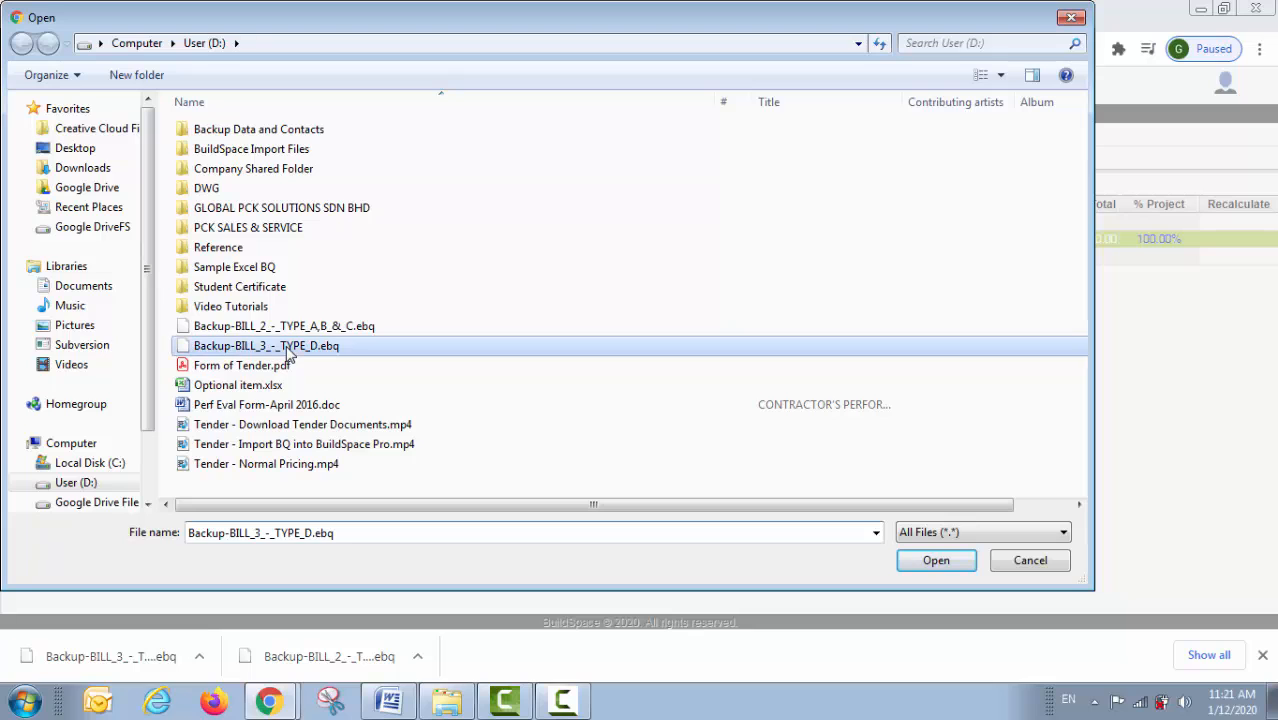
pyautogui.click(930, 559)
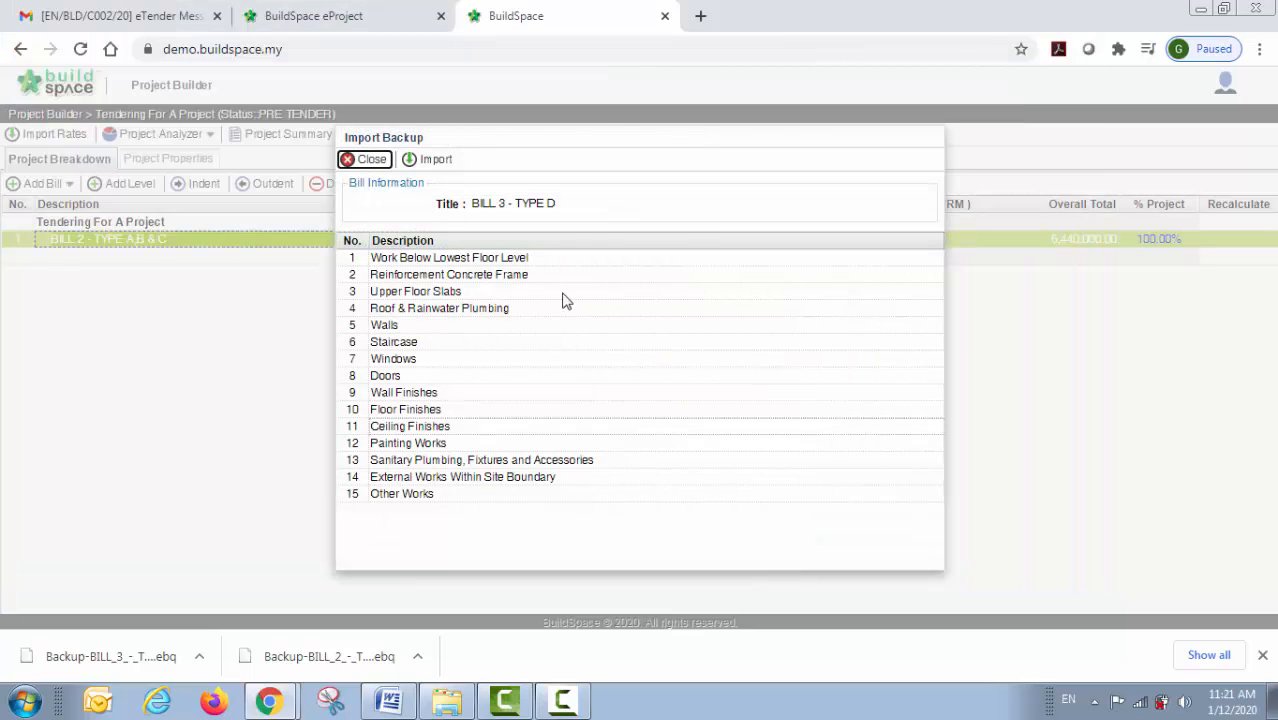
pyautogui.click(440, 163)
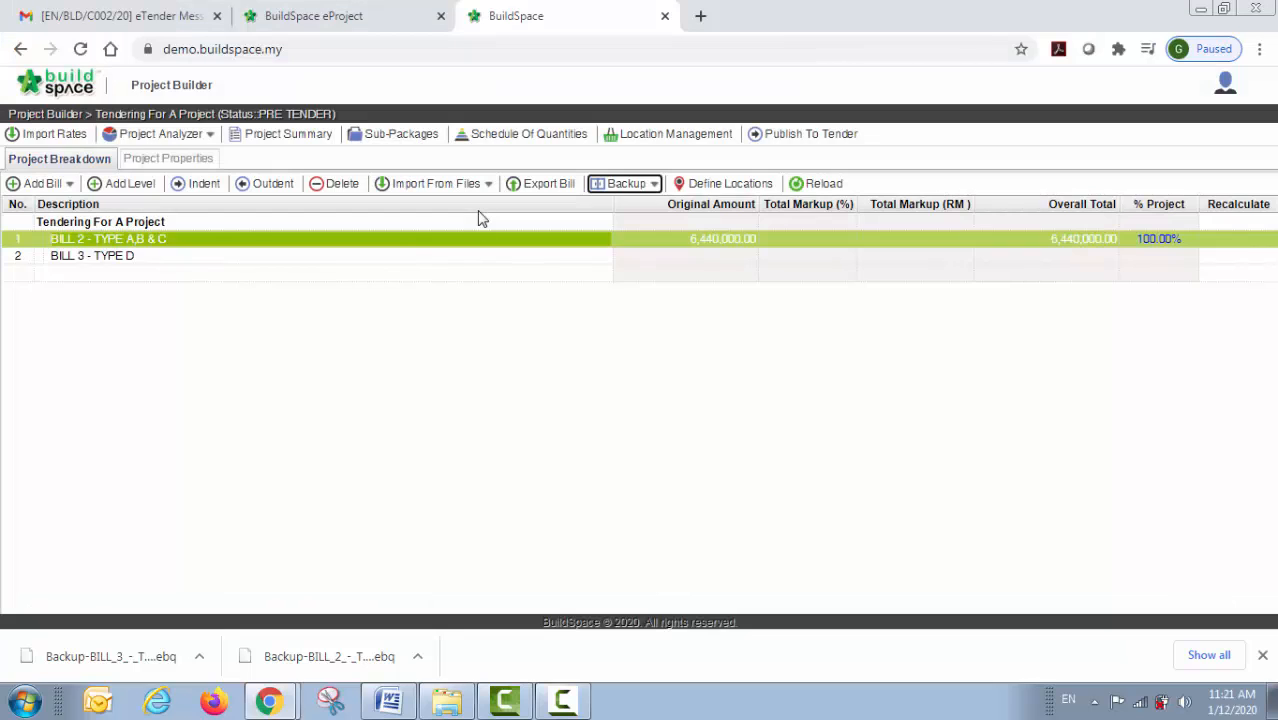
pyautogui.click(220, 255)
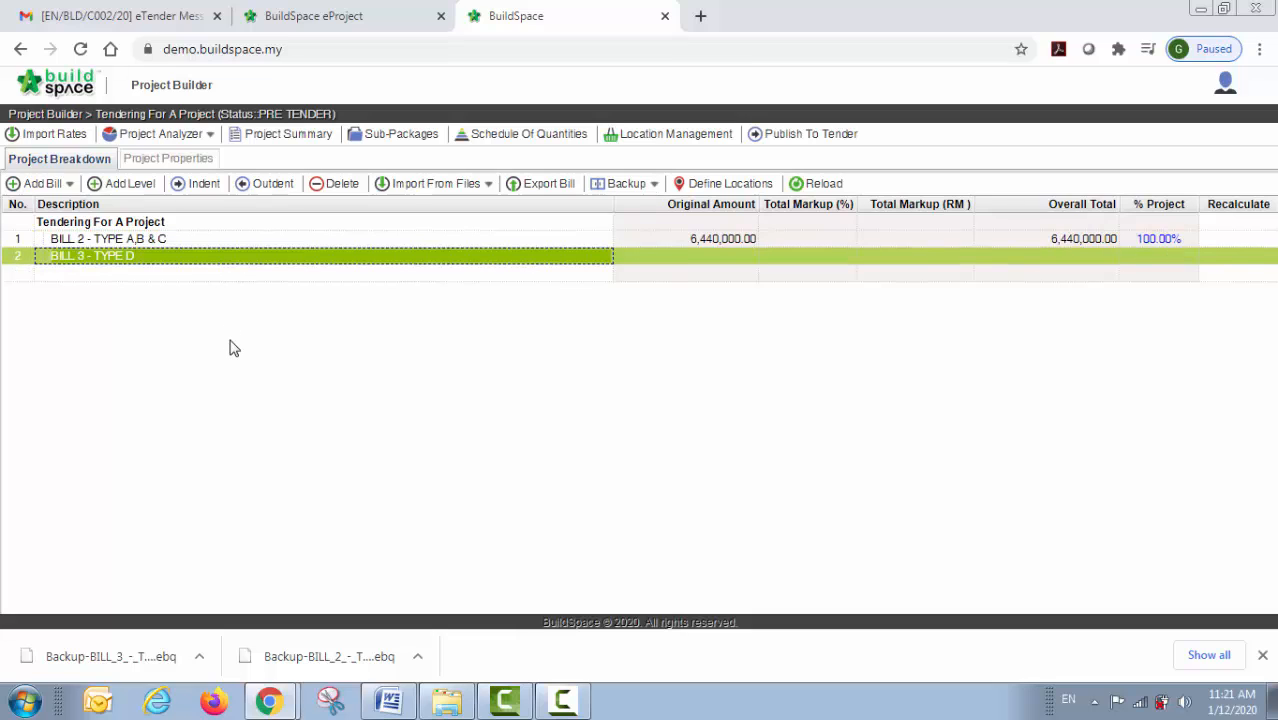
# Step: Dismiss the browser's downloads bar and open BILL 2 - TYPE A,B & C to examine its Reinforcement Concrete Frame element
pyautogui.click(1262, 654)
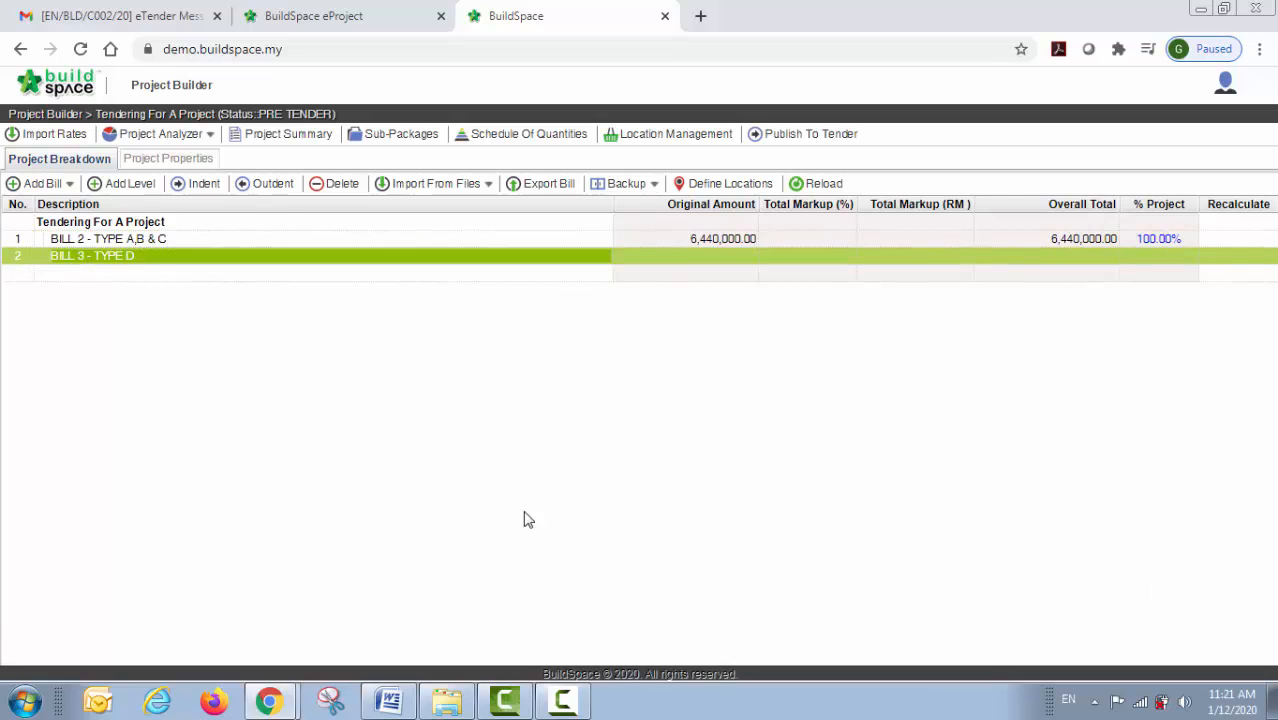
pyautogui.doubleClick(100, 243)
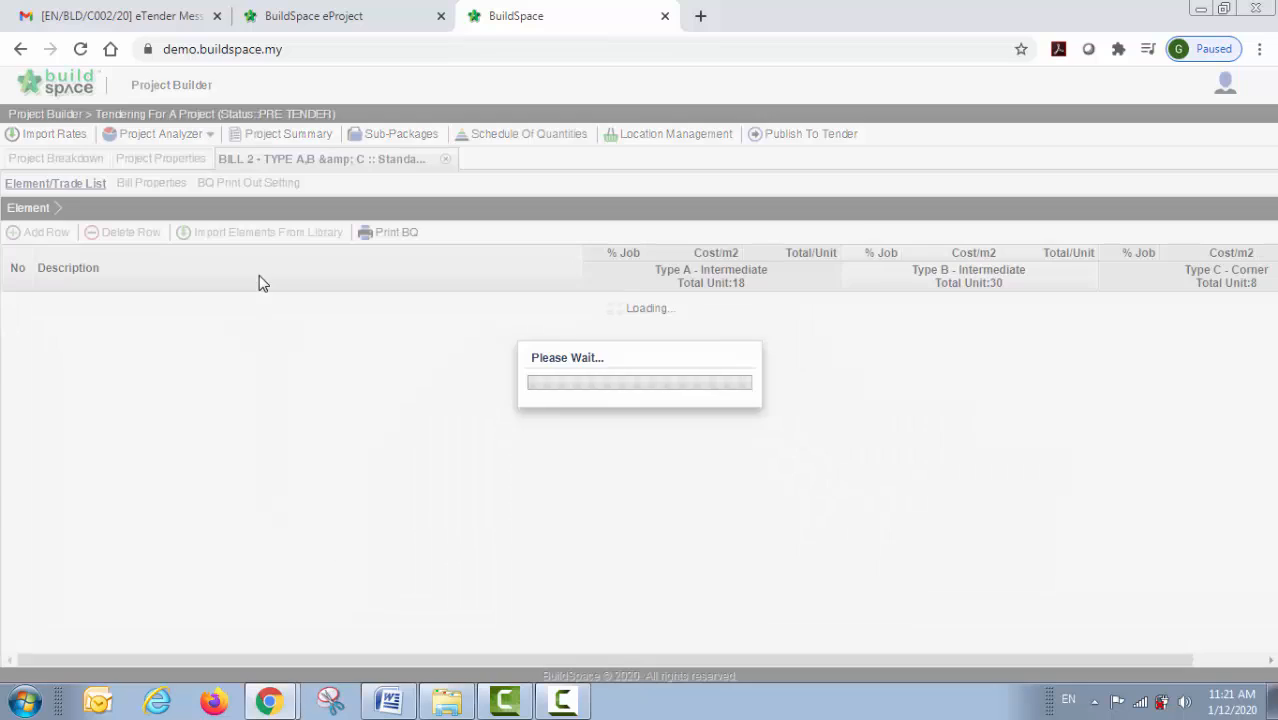
pyautogui.click(226, 318)
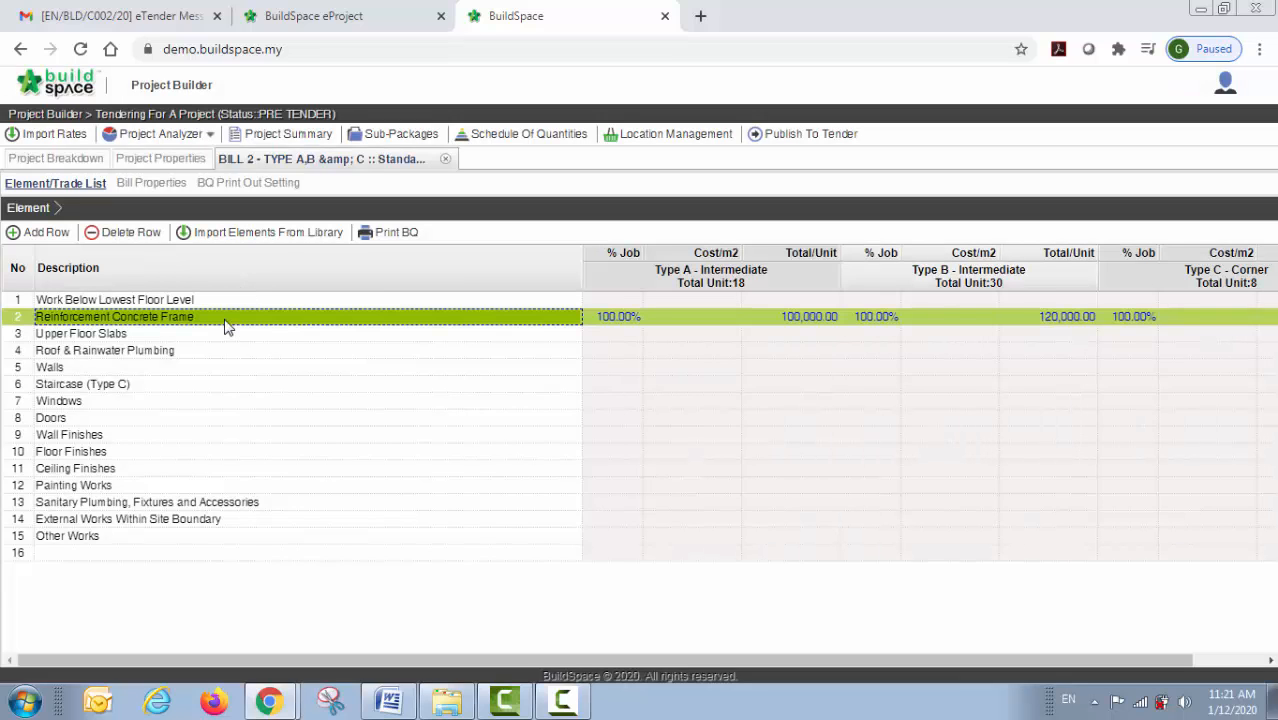
# Step: Open the Reinforcement Concrete Frame element and examine how its three same-named items are included for Types A, B and C
pyautogui.doubleClick(226, 322)
pyautogui.click(226, 326)
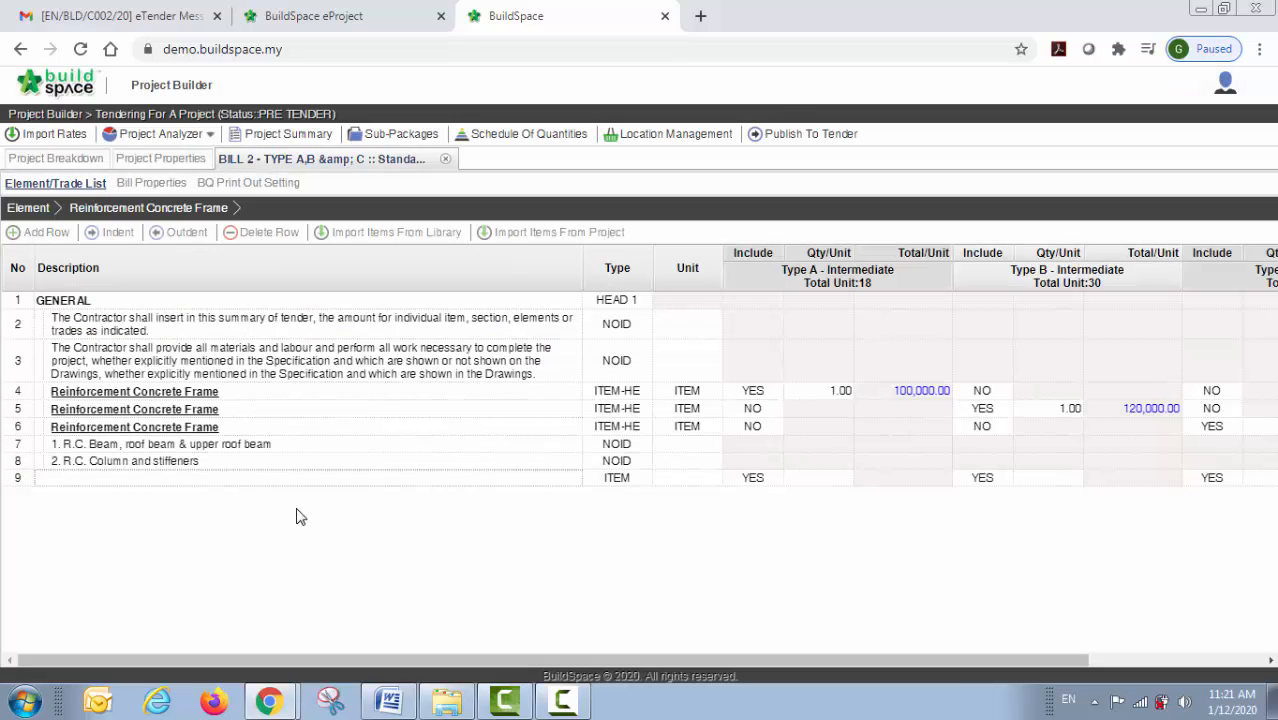
pyautogui.moveTo(433, 659); pyautogui.dragTo(573, 661)
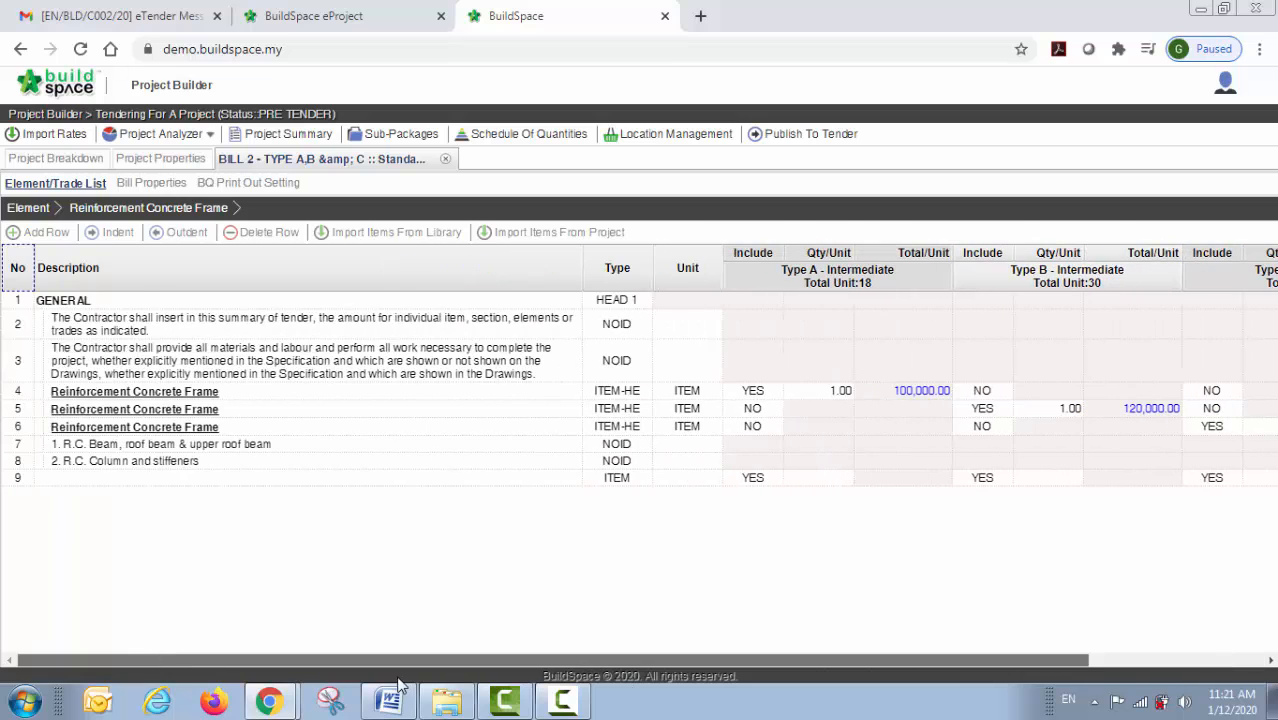
pyautogui.click(262, 393)
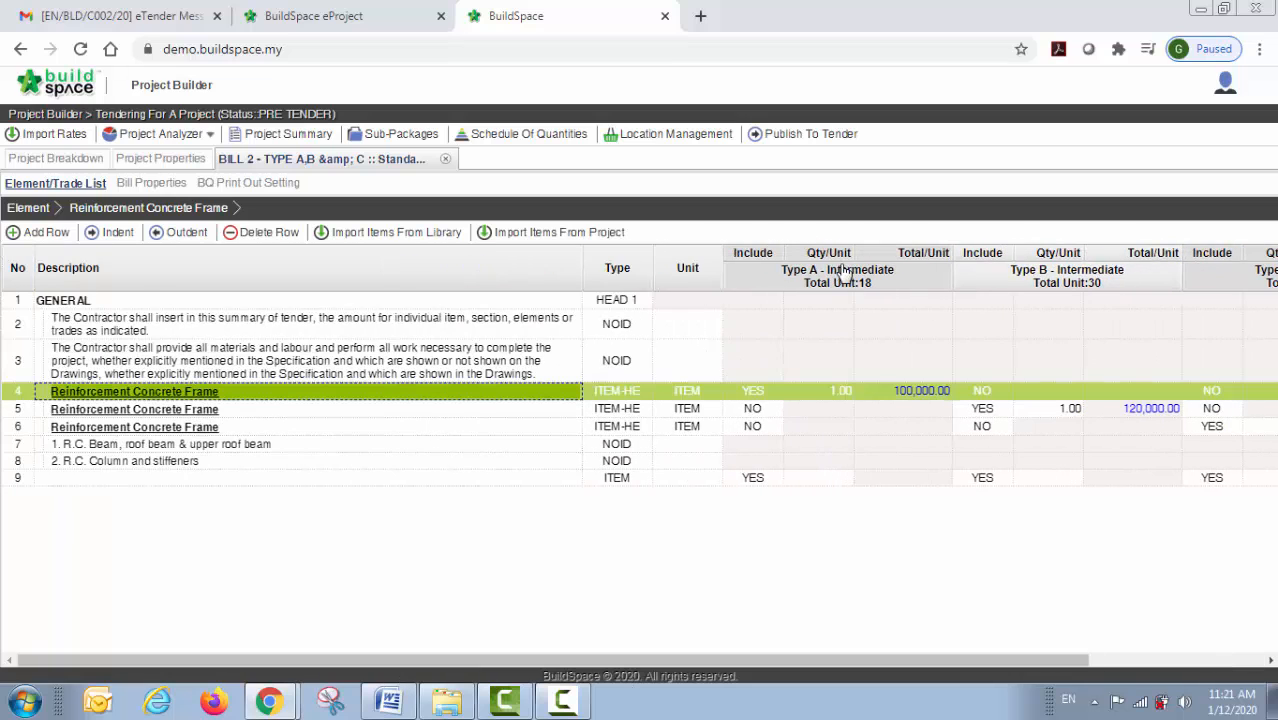
pyautogui.click(581, 409)
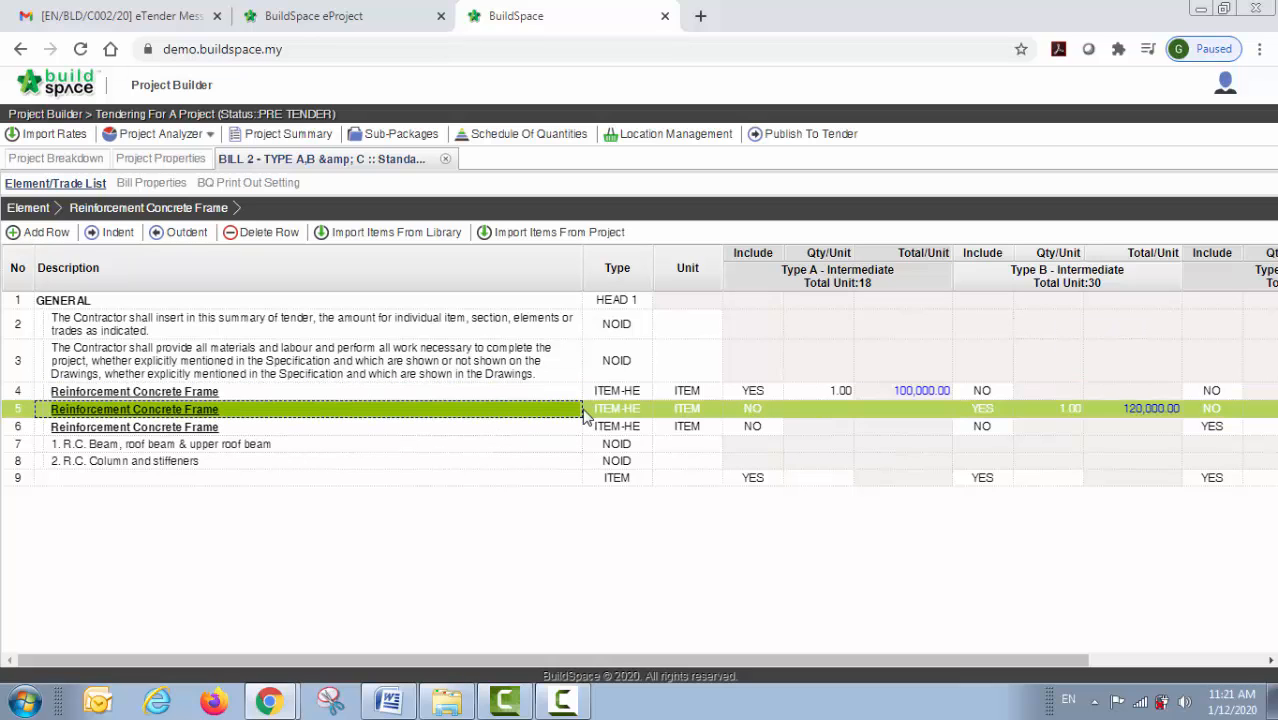
pyautogui.click(435, 428)
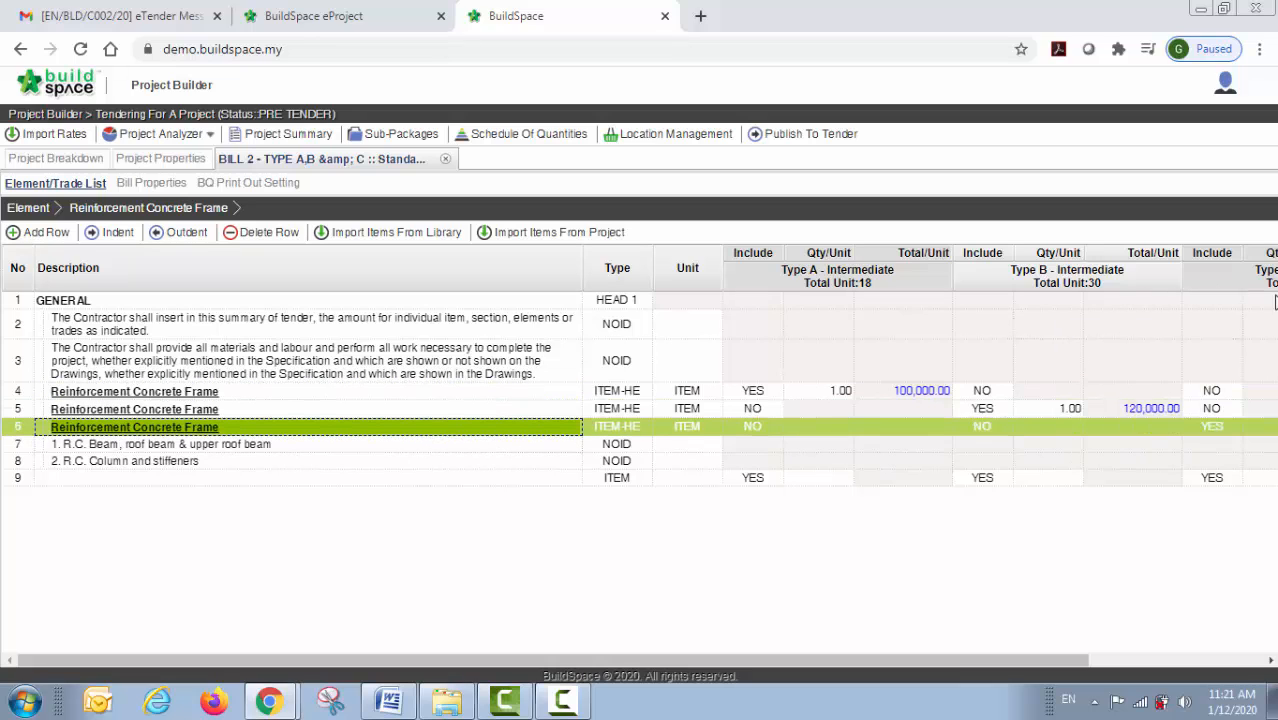
pyautogui.click(310, 392)
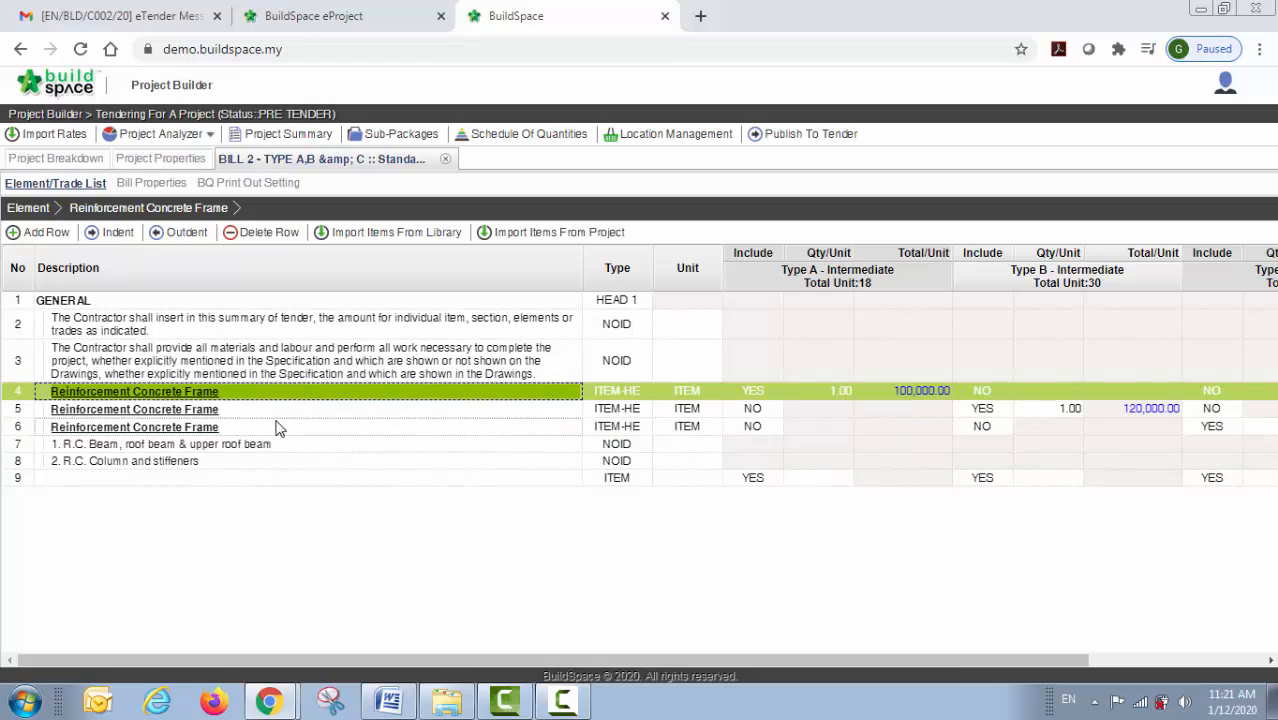
# Step: Change the first Reinforcement Concrete Frame item, in row 4, to a HEAD-type heading and rename it Type A
pyautogui.click(631, 395)
pyautogui.press('Return')
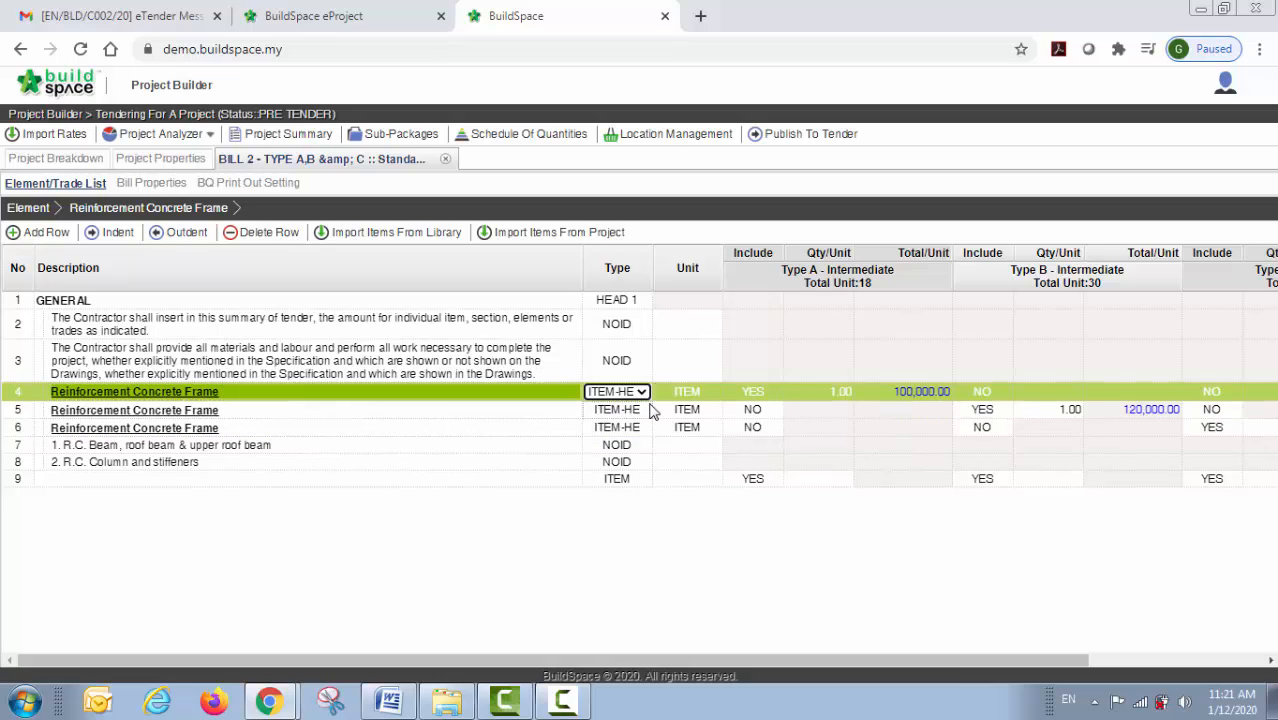
pyautogui.press('Down')
pyautogui.press('Return')
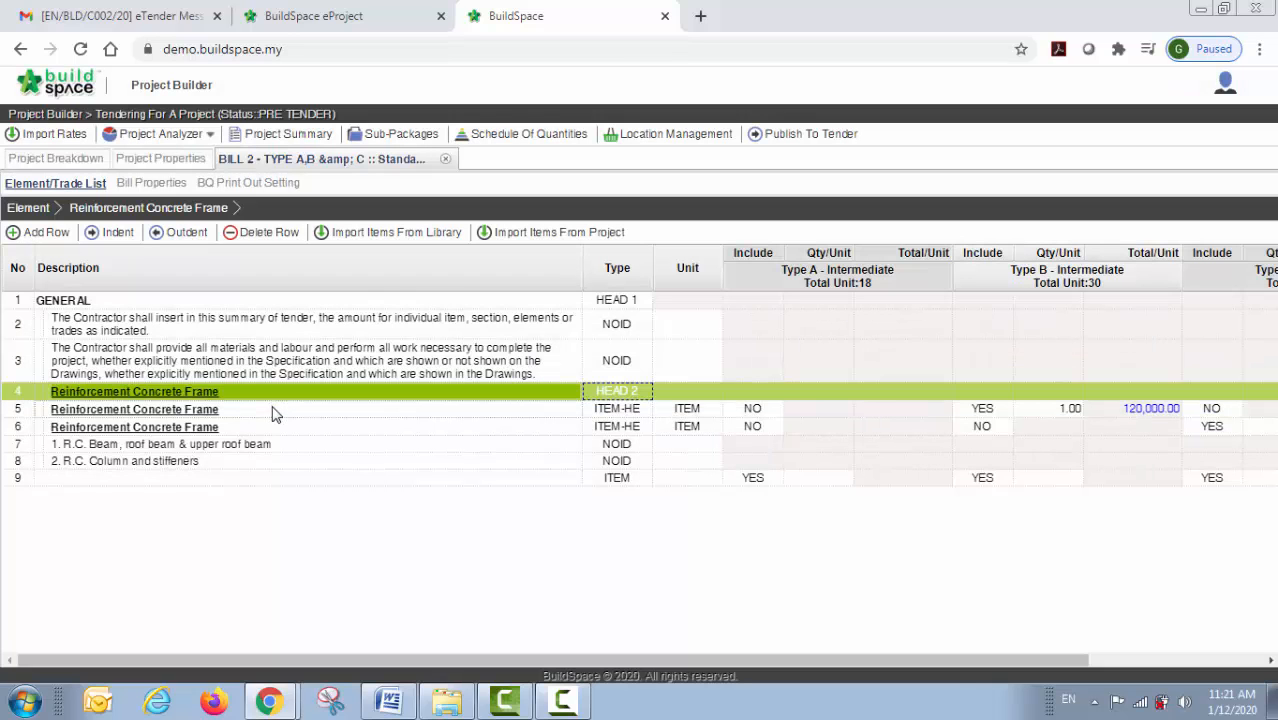
pyautogui.click(628, 412)
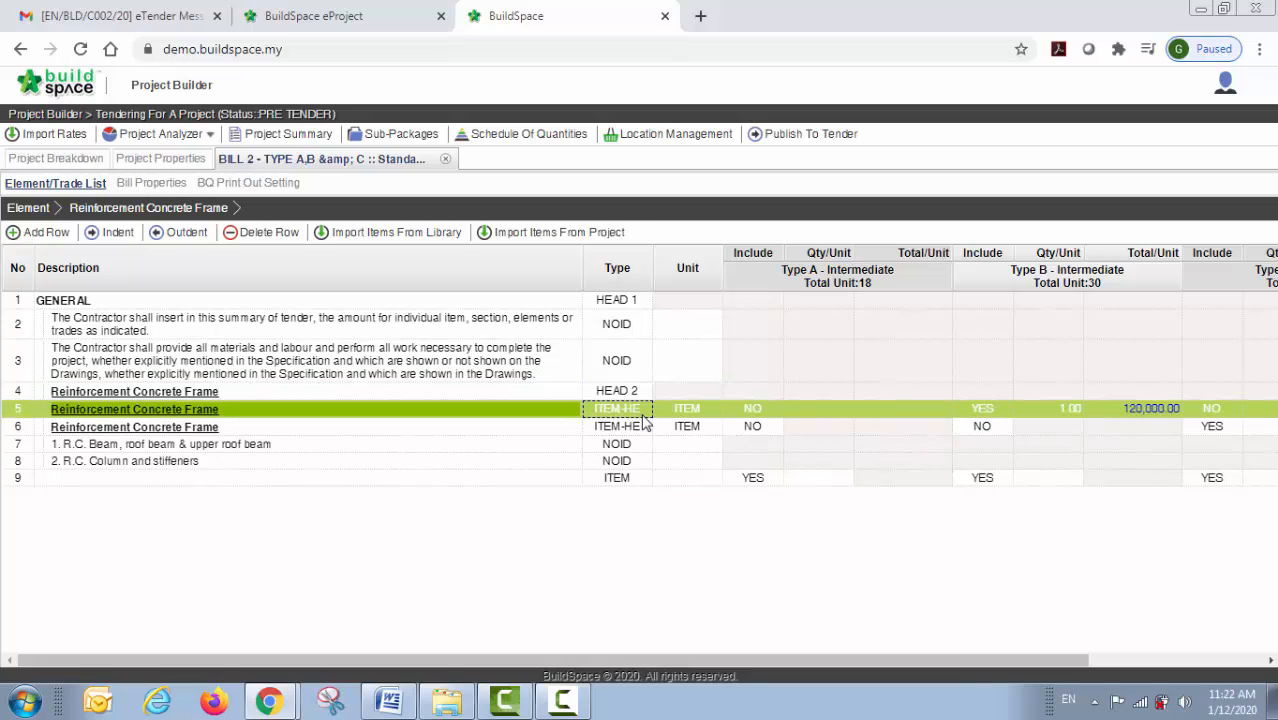
pyautogui.click(517, 393)
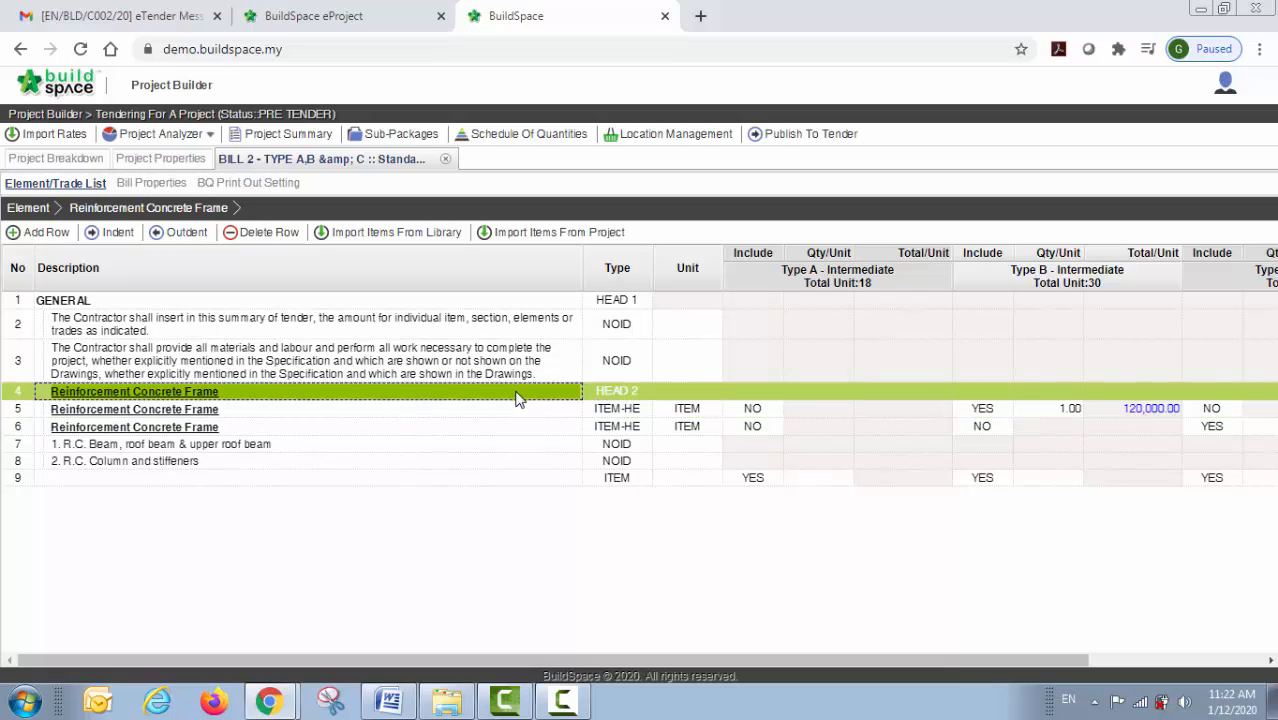
pyautogui.doubleClick(529, 399)
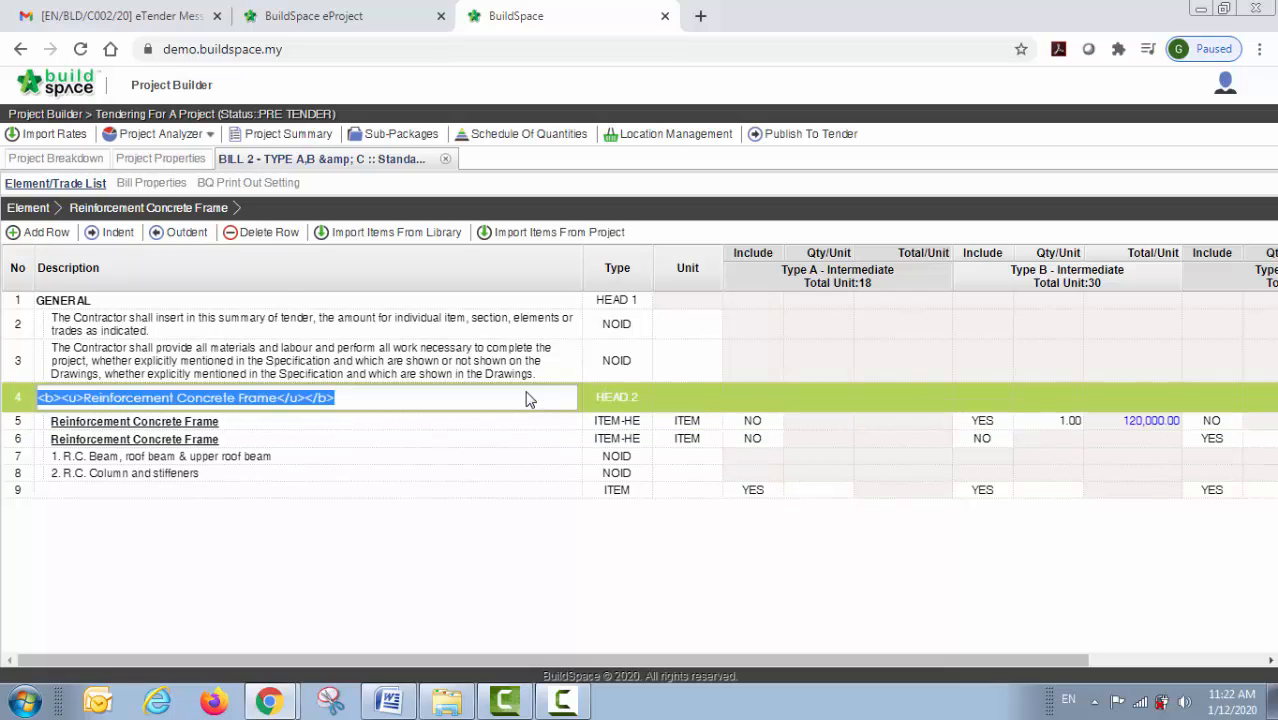
pyautogui.write('Type')
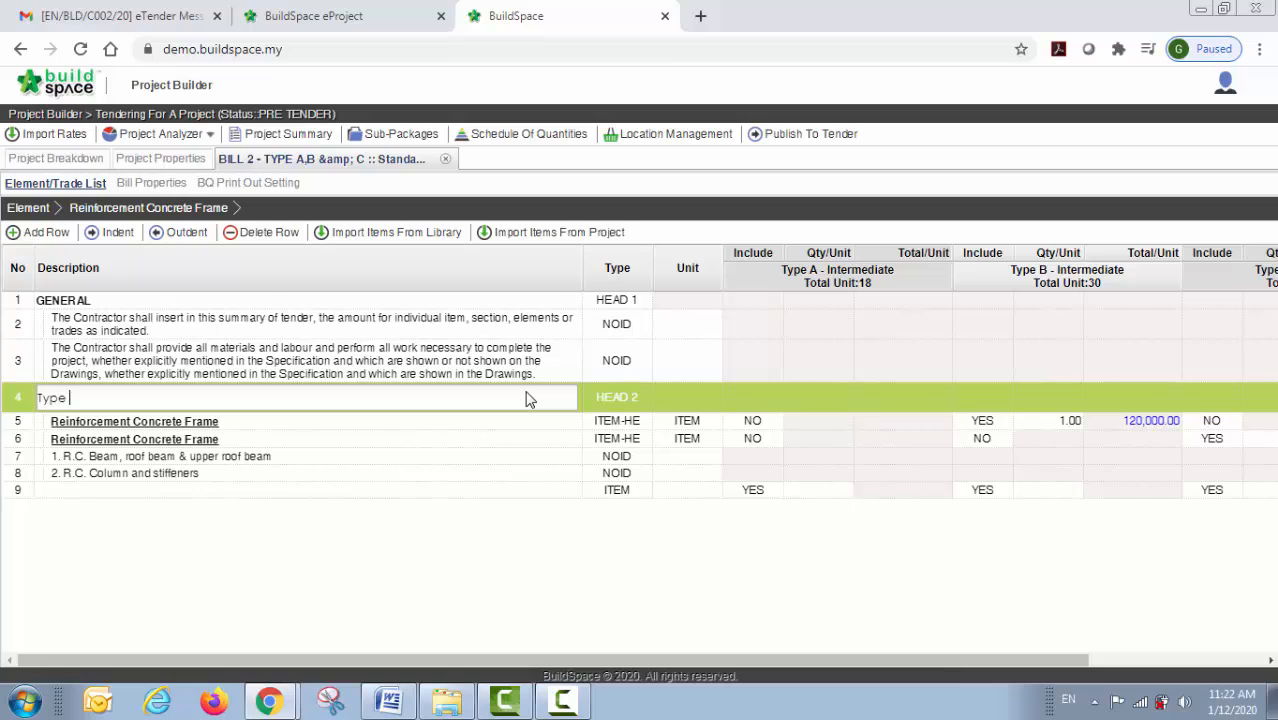
pyautogui.write(' A')
pyautogui.press('Return')
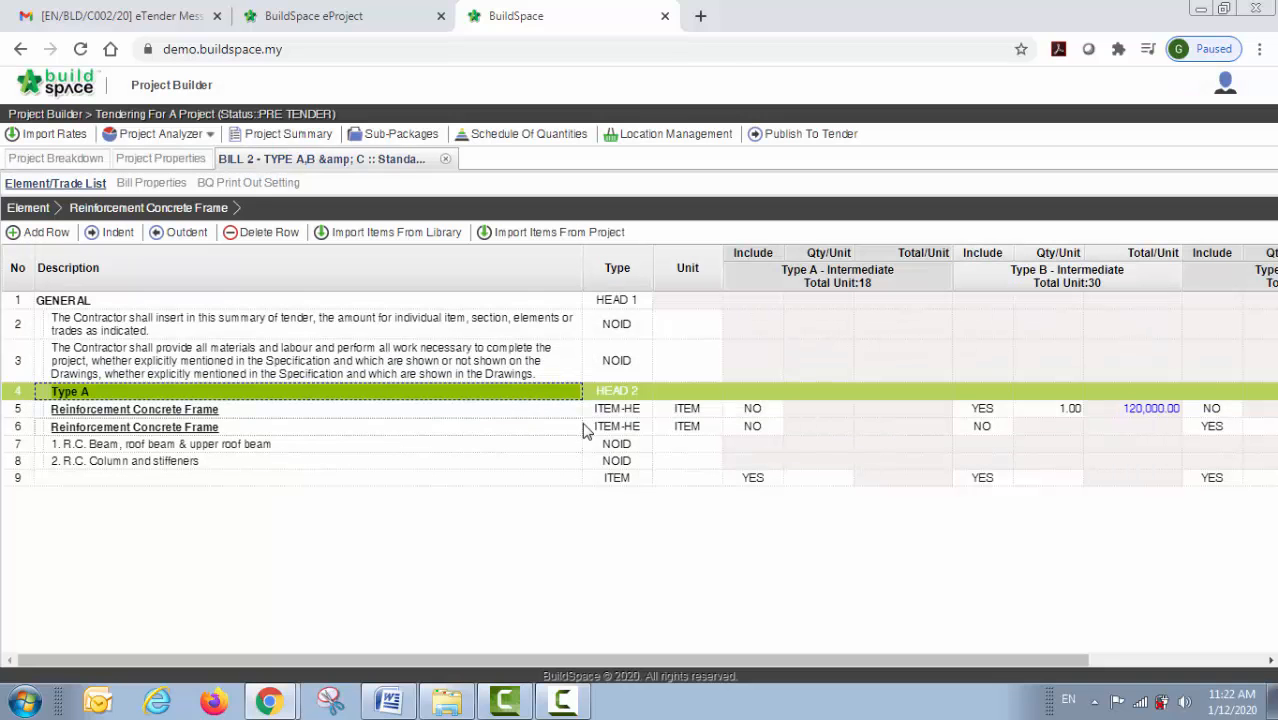
# Step: Change the Reinforcement Concrete Frame item in row 5 to a HEAD-type heading and rename it Type B
pyautogui.click(606, 411)
pyautogui.press('Return')
pyautogui.press('Up')
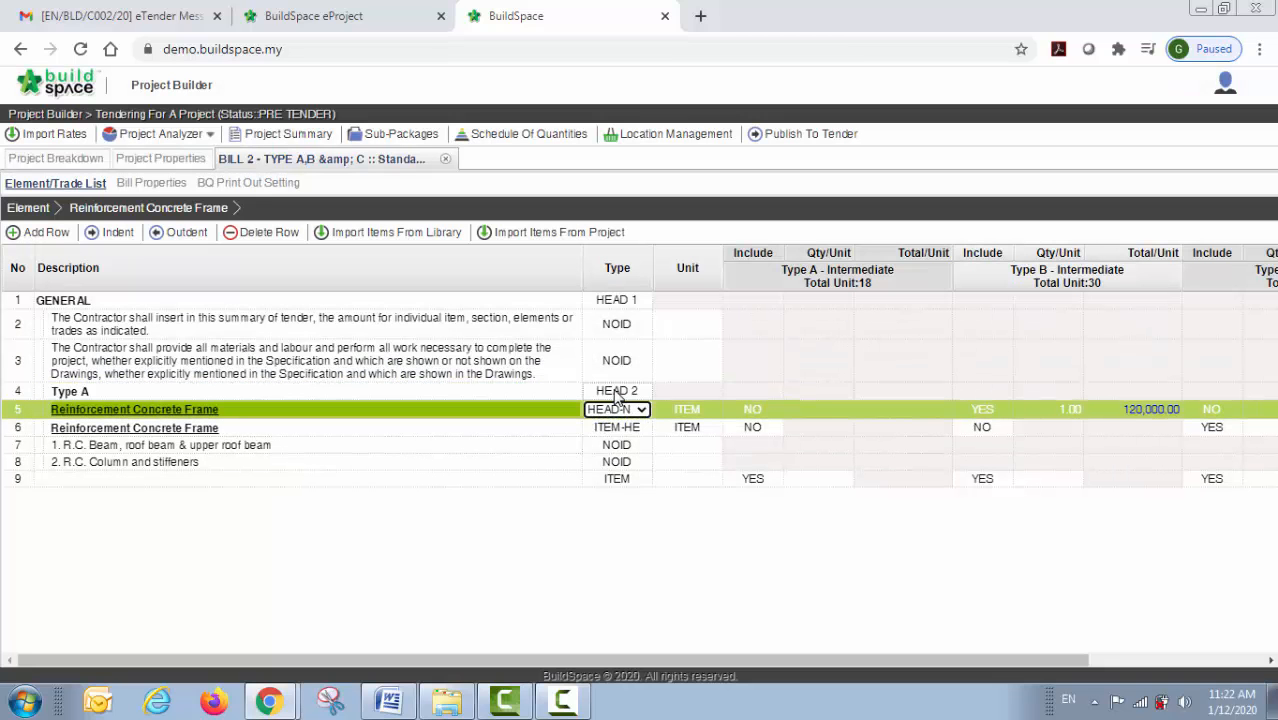
pyautogui.press('Return')
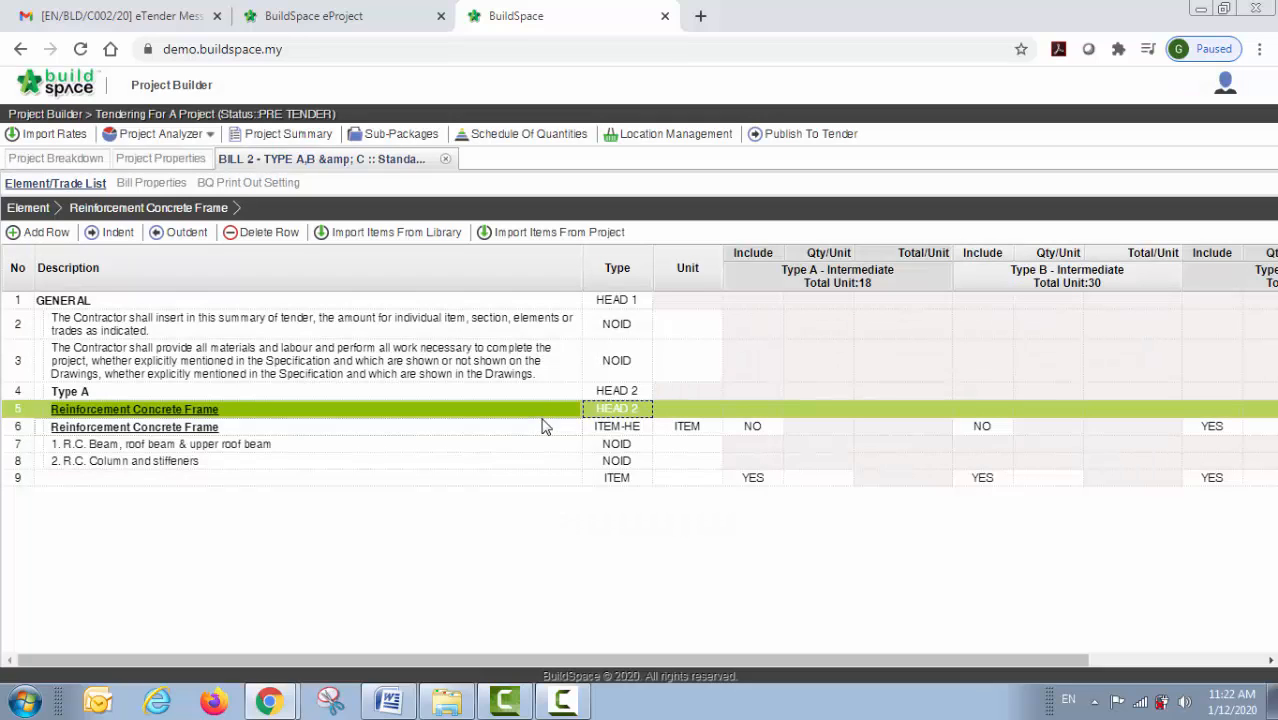
pyautogui.click(547, 413)
pyautogui.press('Return')
pyautogui.write('Typ')
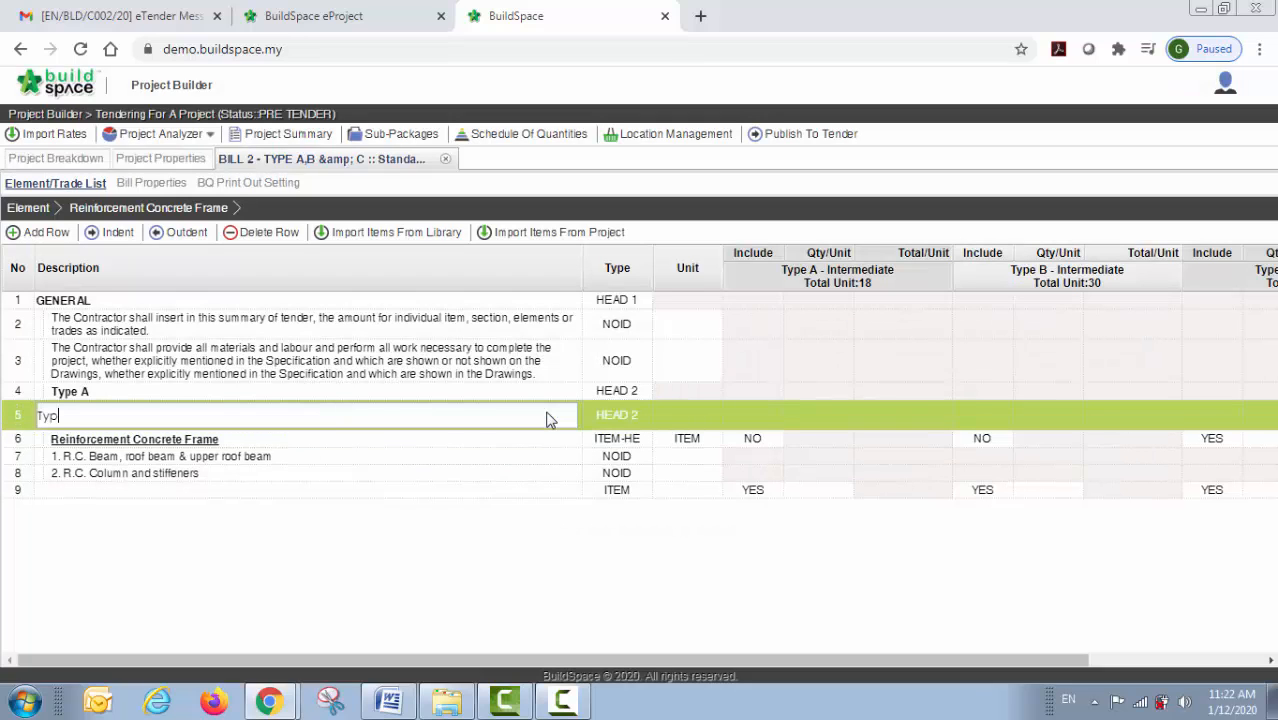
pyautogui.write('e B')
pyautogui.press('Return')
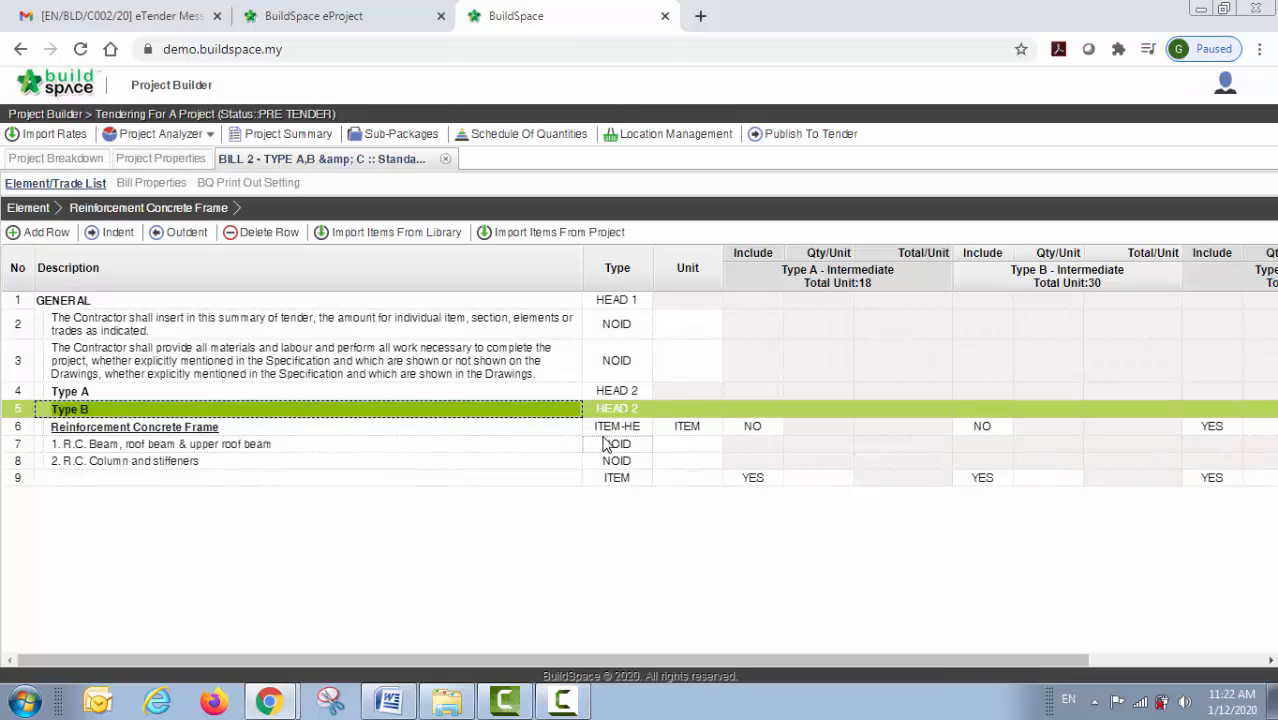
# Step: Change the remaining Reinforcement Concrete Frame item in row 6 to a HEAD-type heading and rename it Type C
pyautogui.click(610, 427)
pyautogui.click(607, 430)
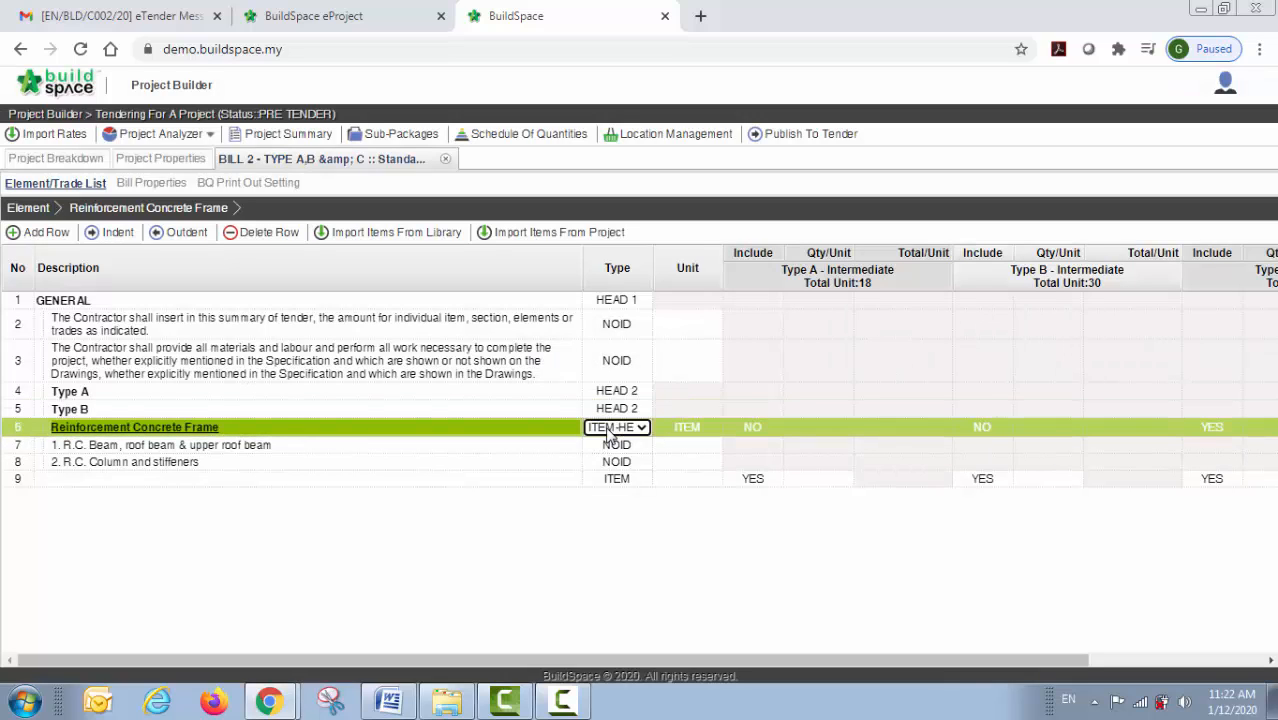
pyautogui.click(610, 434)
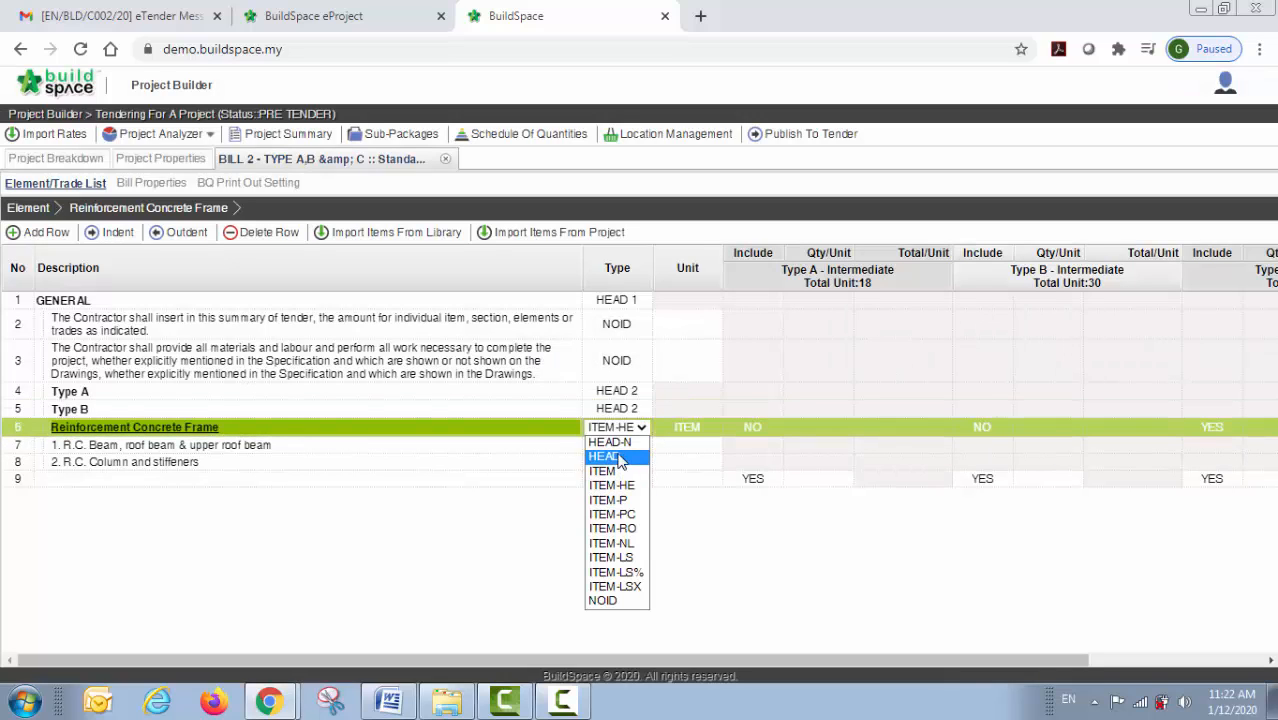
pyautogui.click(618, 455)
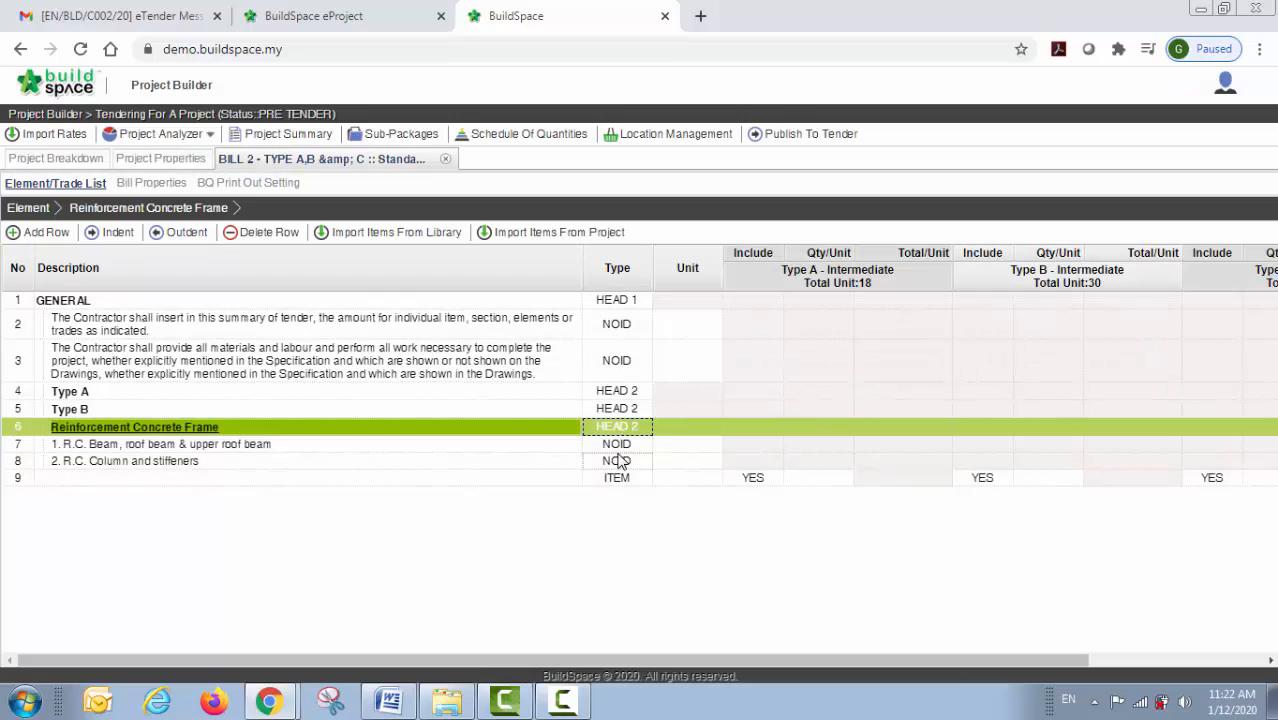
pyautogui.click(557, 436)
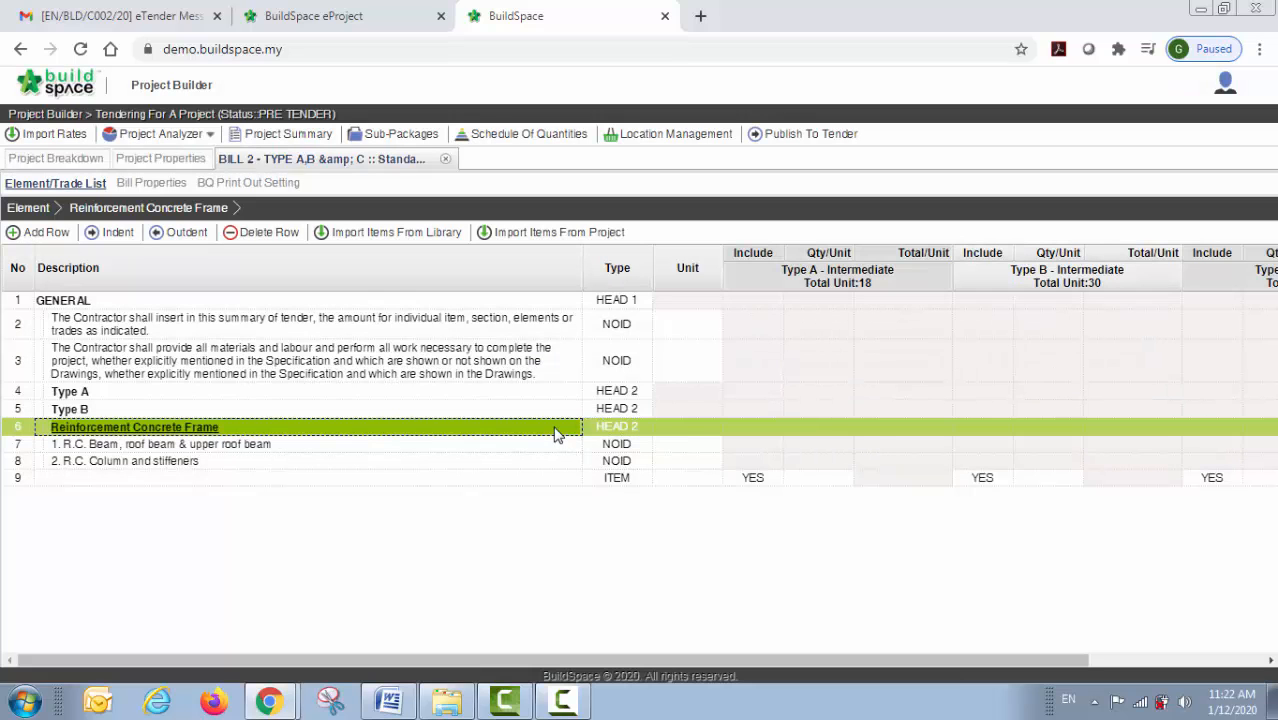
pyautogui.doubleClick(557, 436)
pyautogui.write('T')
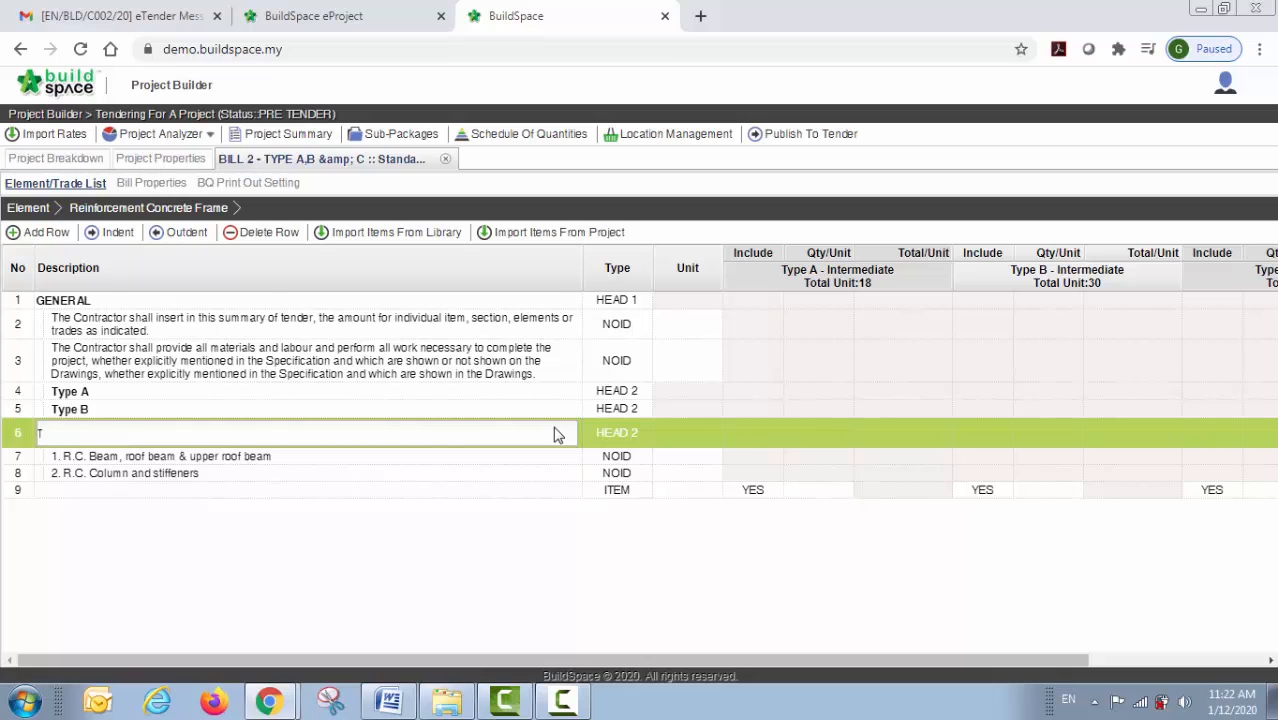
pyautogui.write('ype C')
pyautogui.press('Return')
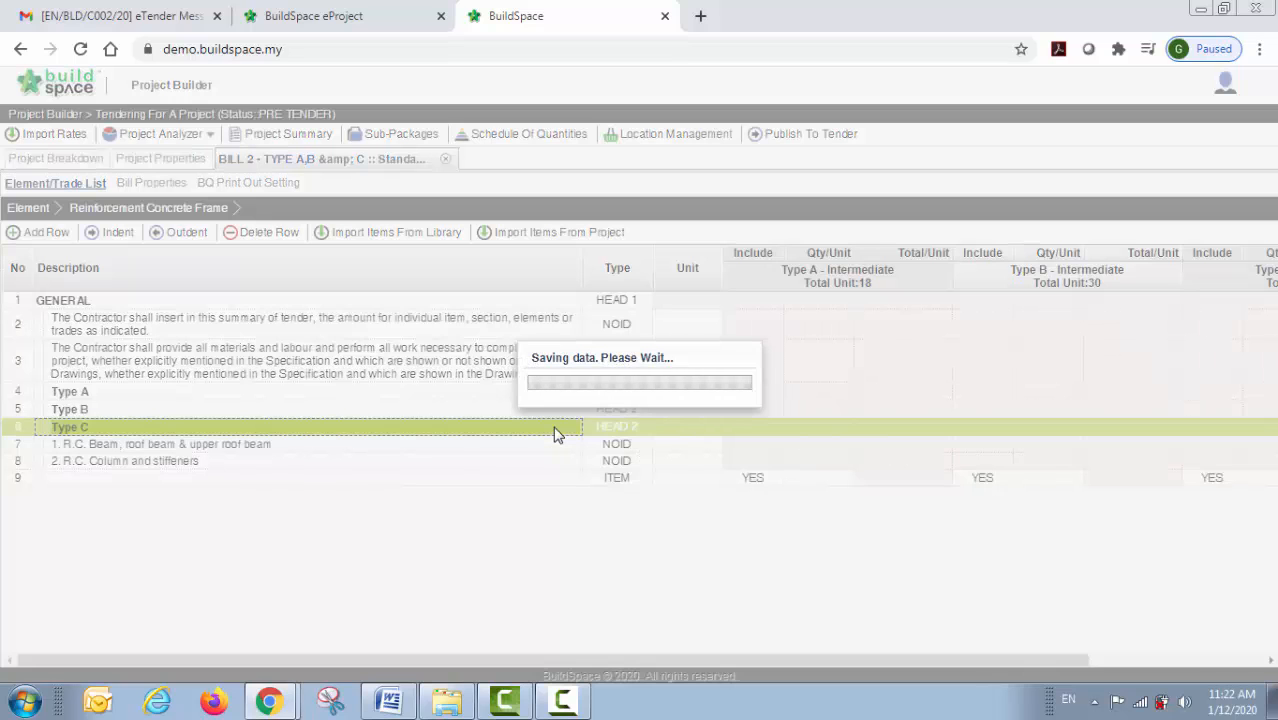
# Step: Add an item row between the Type A and Type B headings, describe it as RC Beam and indent it under Type A
pyautogui.click(88, 409)
pyautogui.click(46, 233)
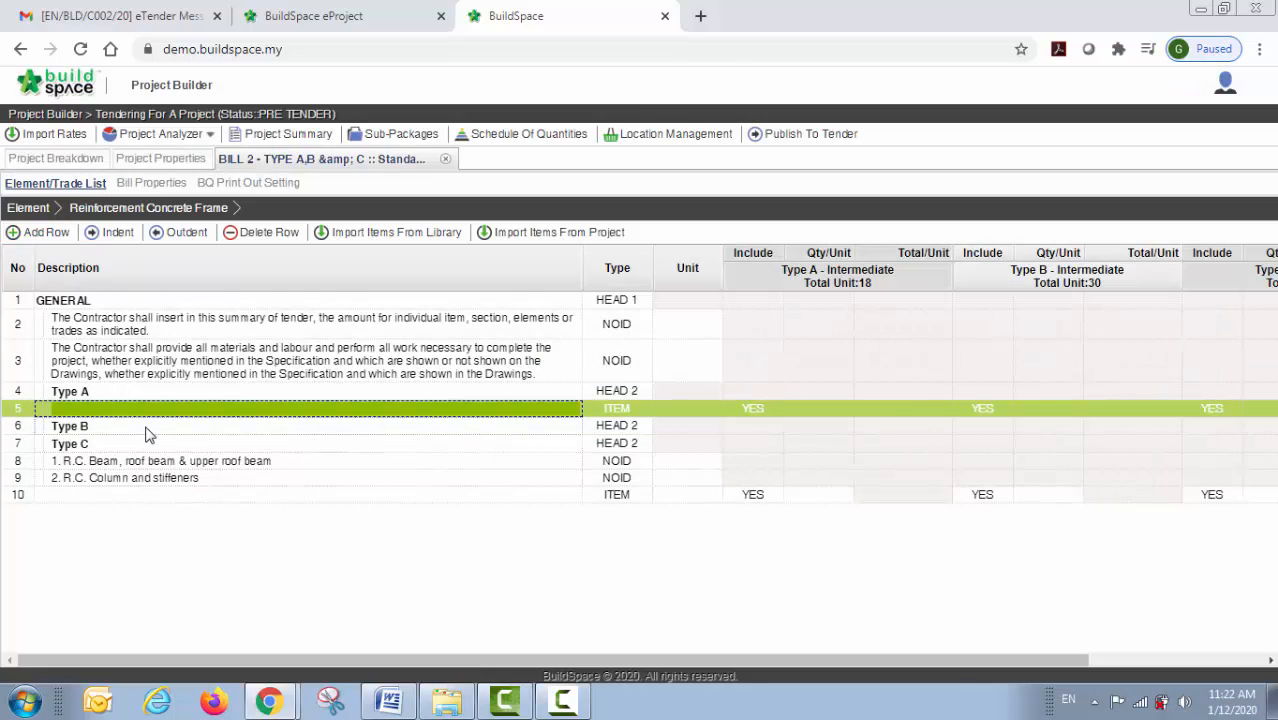
pyautogui.press('Return')
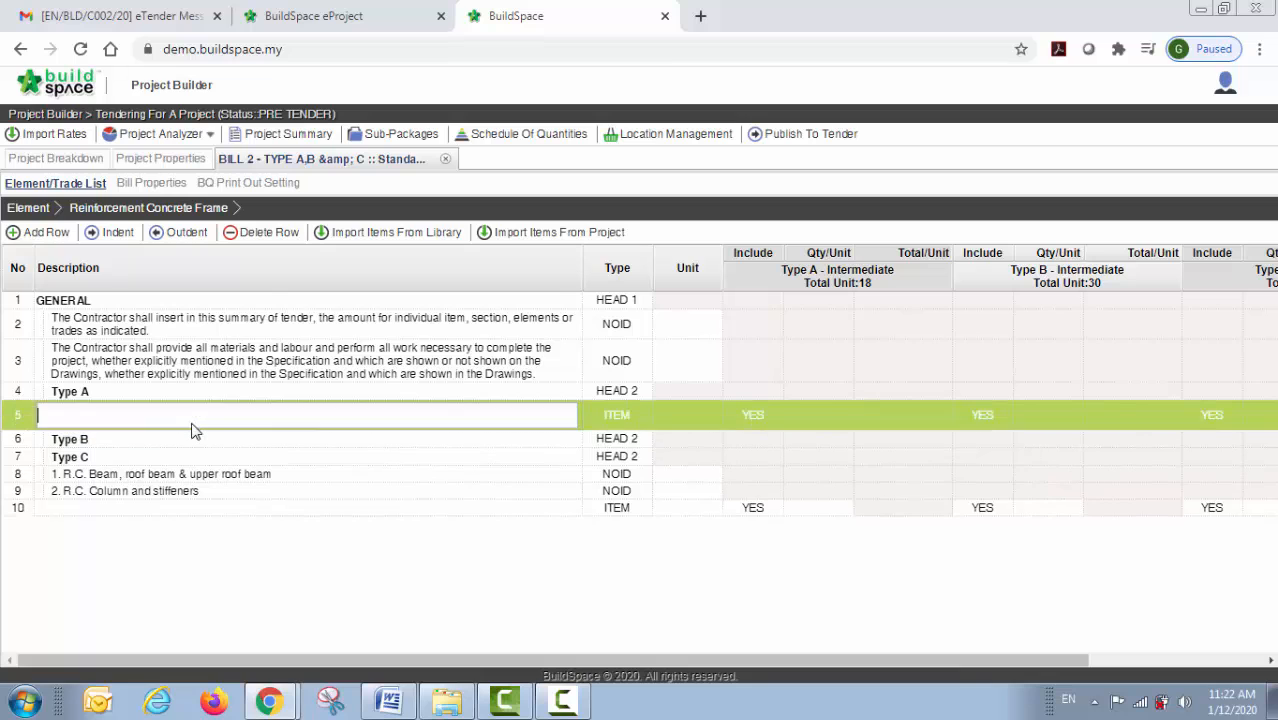
pyautogui.write('RC Beam')
pyautogui.press('Return')
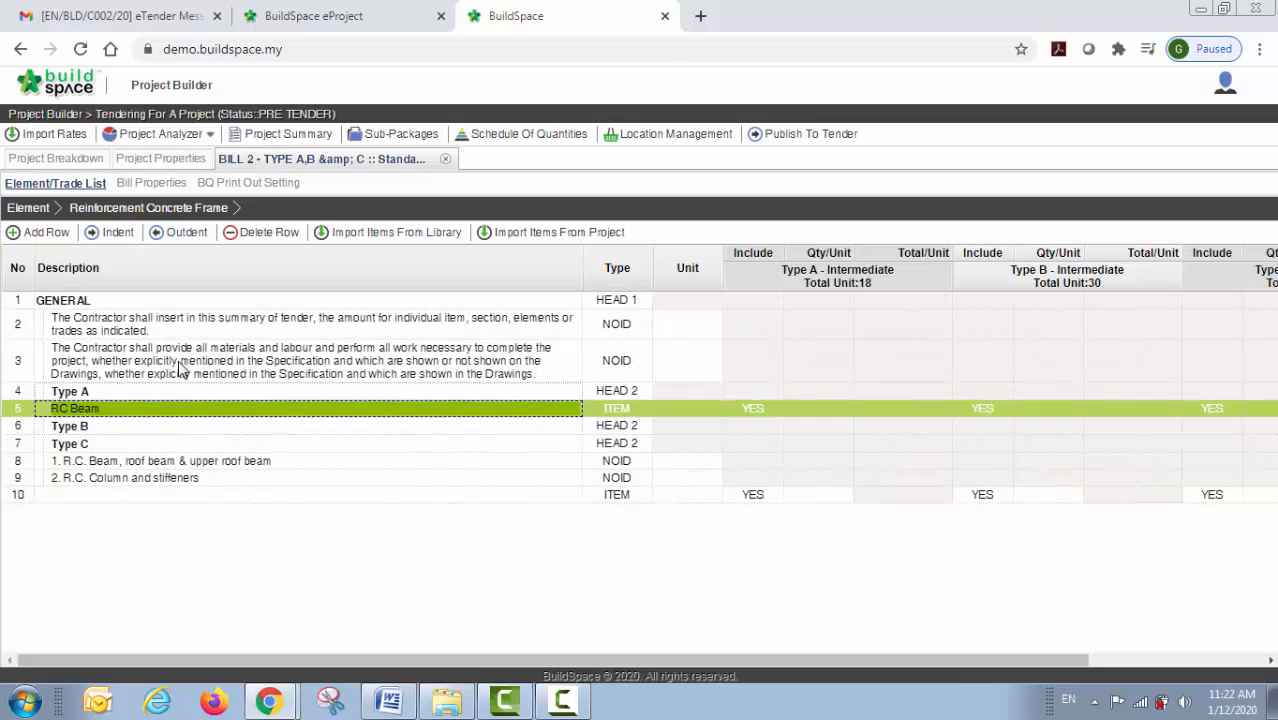
pyautogui.click(112, 232)
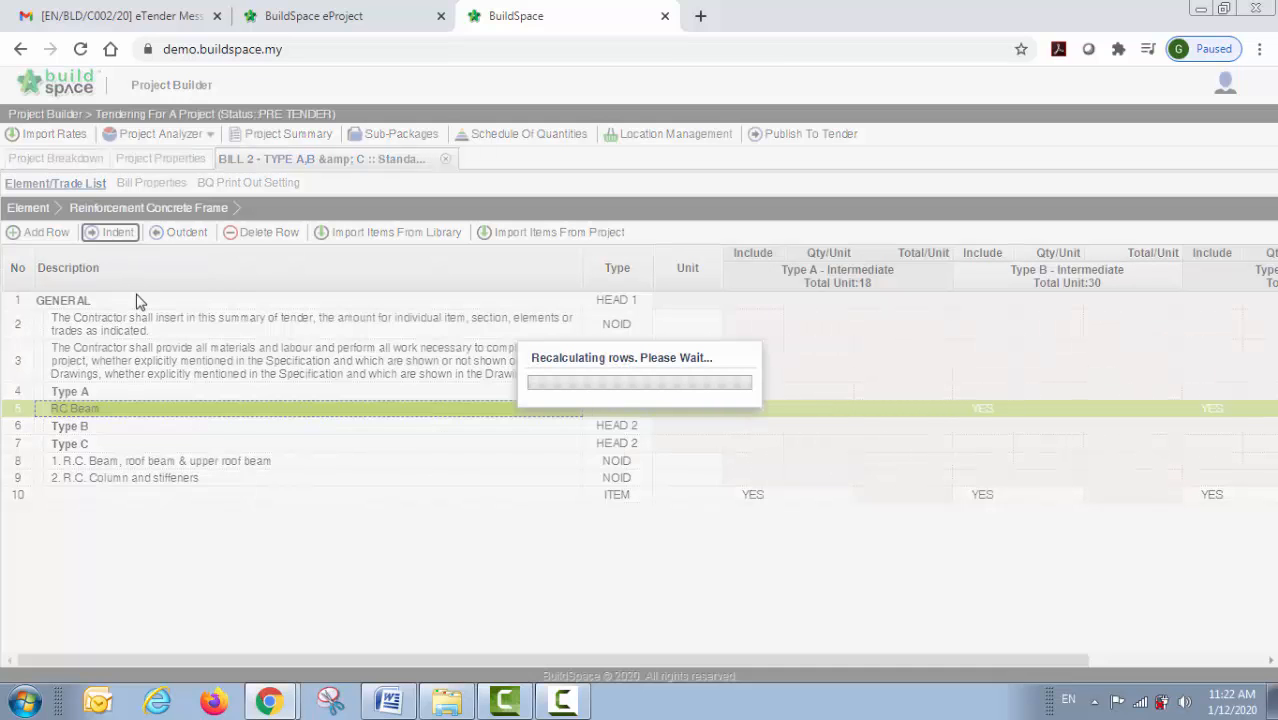
# Step: Add two blank item rows above the Type B heading and indent both to the level of RC Beam
pyautogui.click(108, 428)
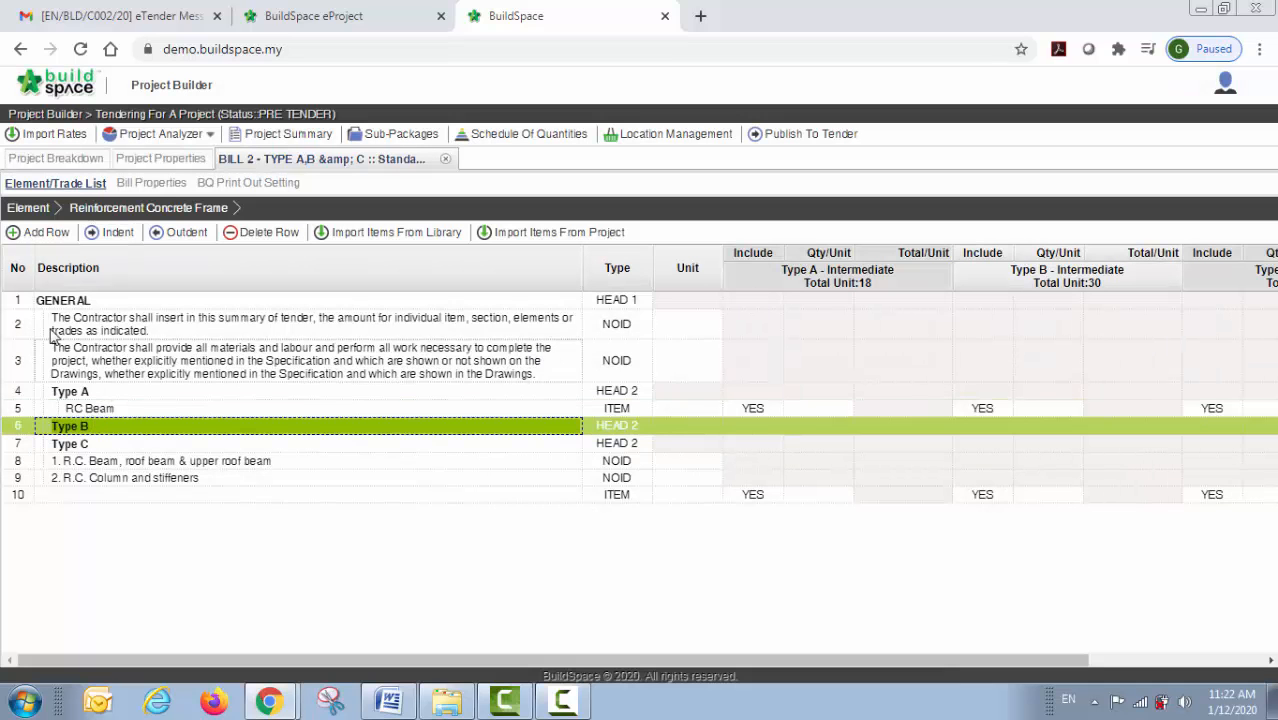
pyautogui.click(45, 233)
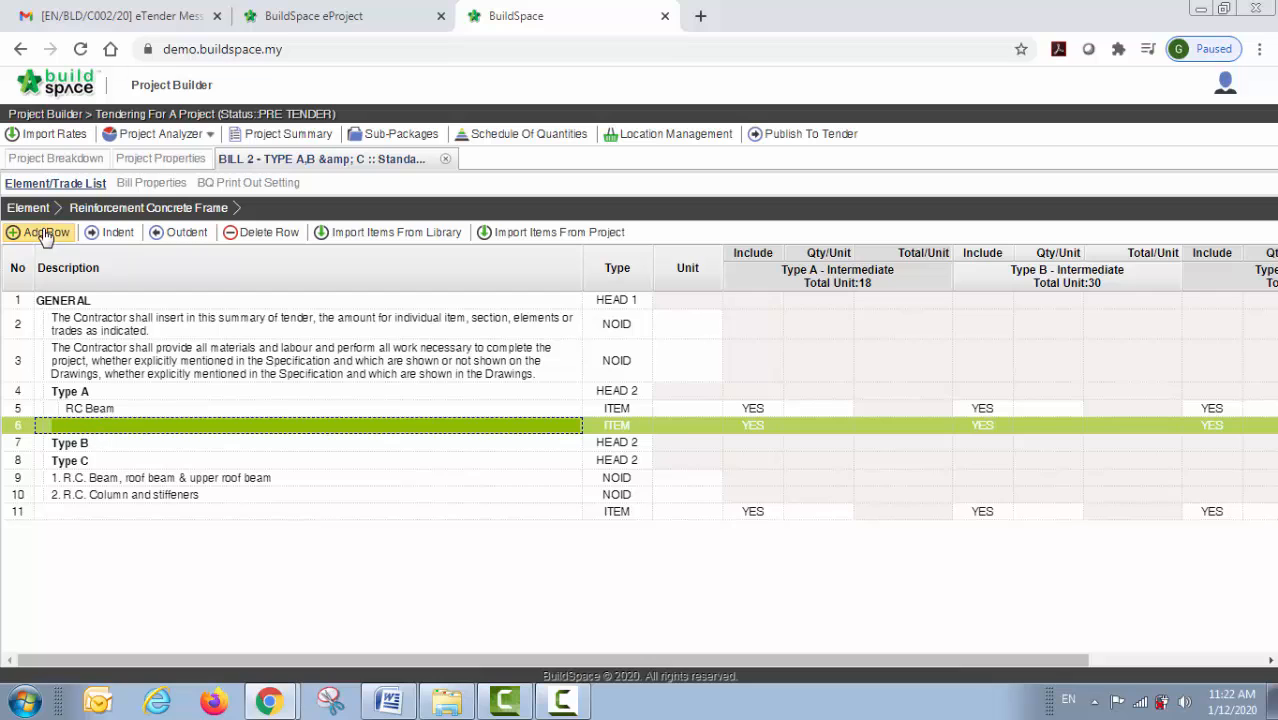
pyautogui.click(45, 233)
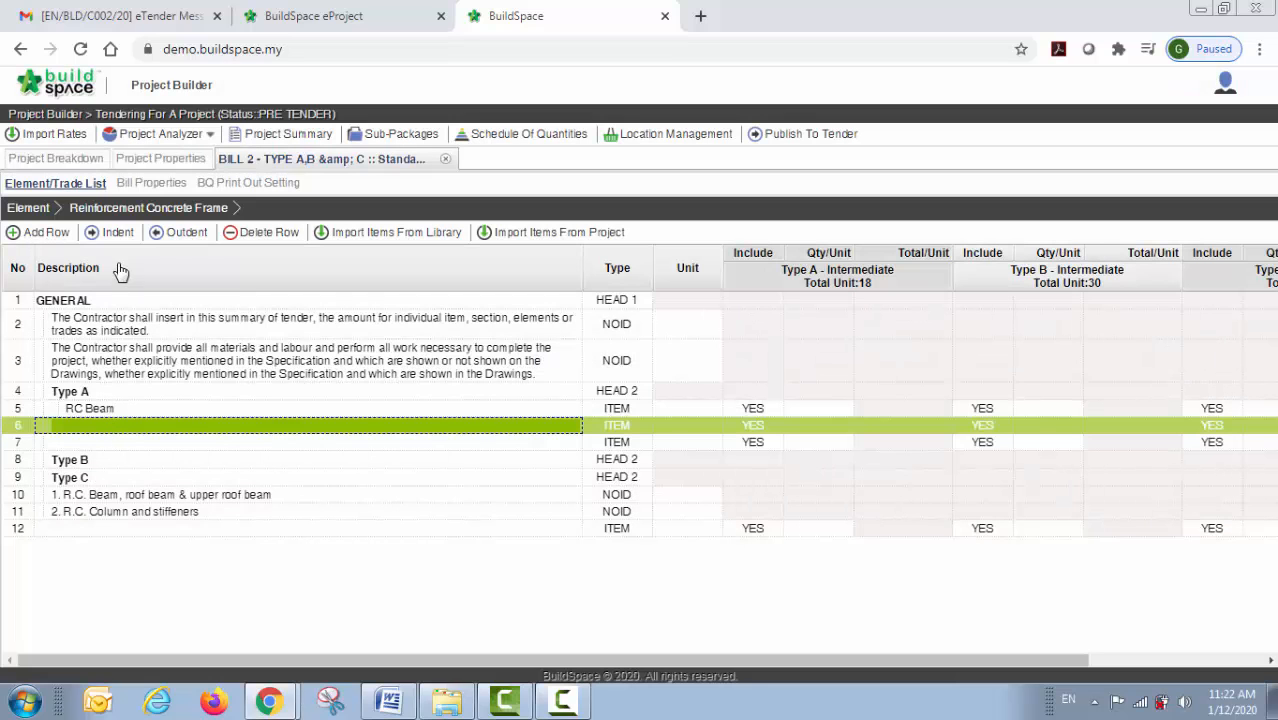
pyautogui.click(112, 232)
pyautogui.click(115, 442)
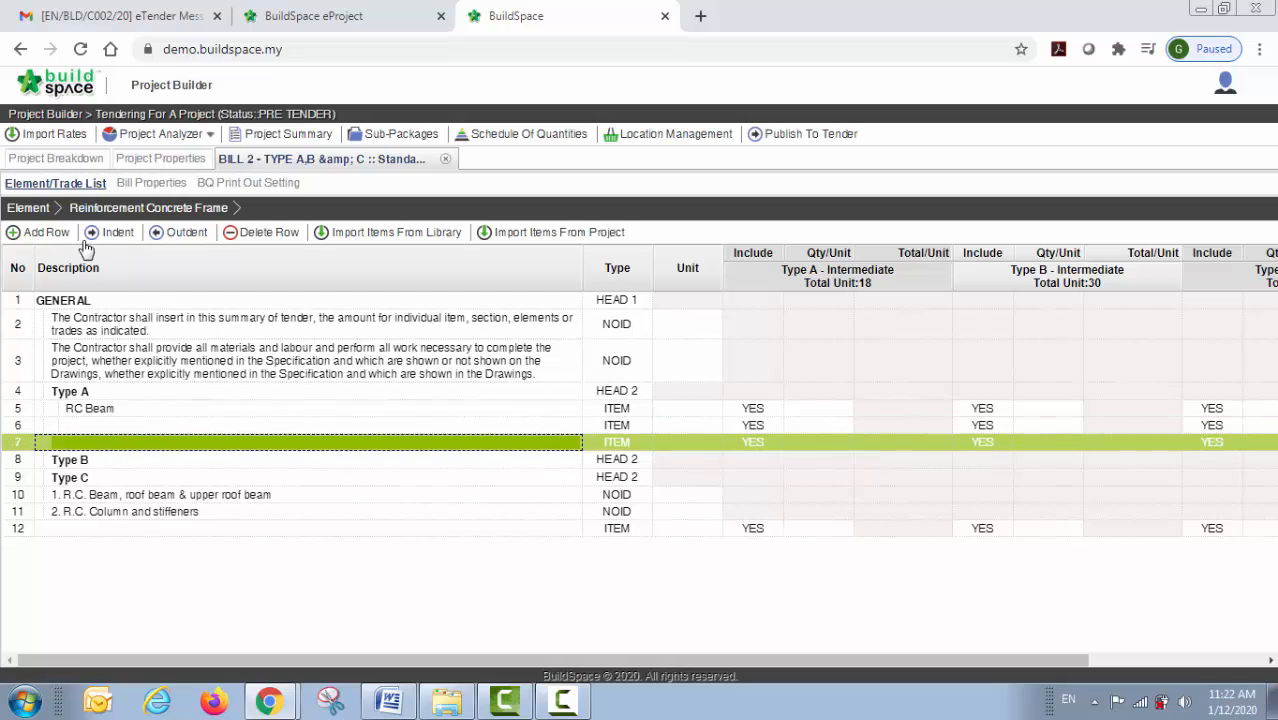
pyautogui.click(112, 232)
# Step: Describe the two blank rows under Type A as Roof Beam and Upper floor Beam
pyautogui.click(150, 427)
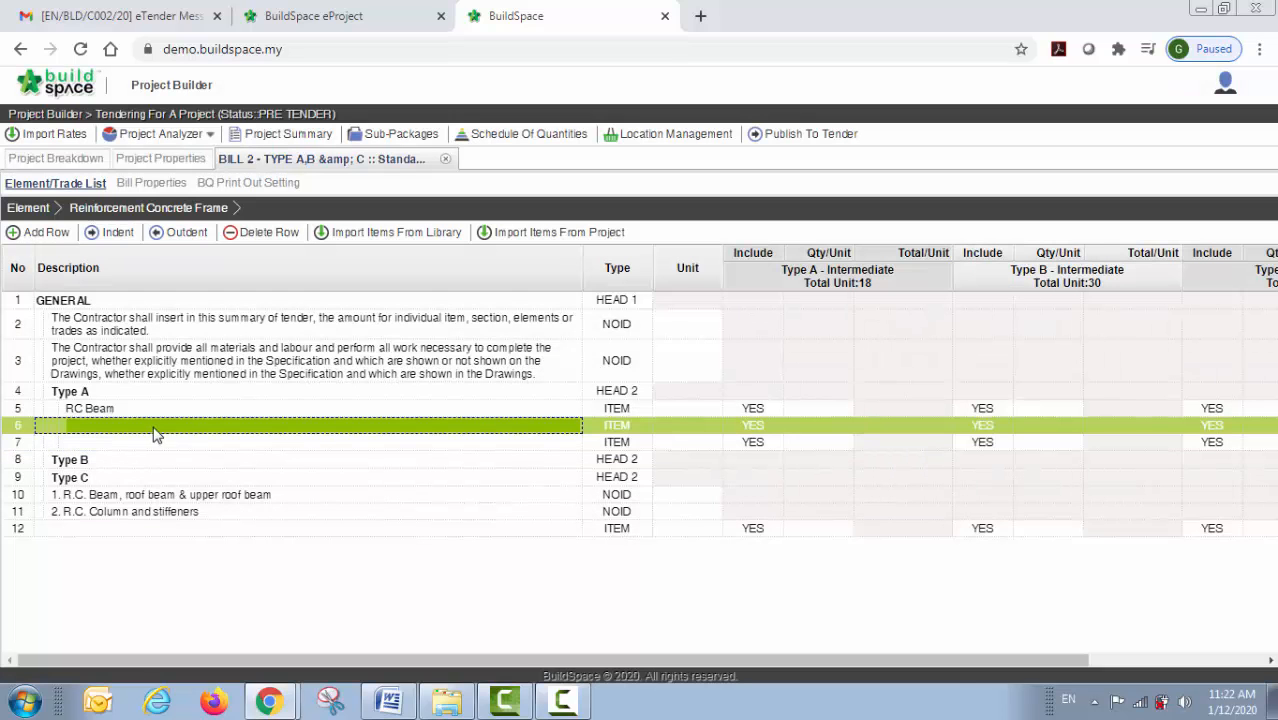
pyautogui.doubleClick(198, 436)
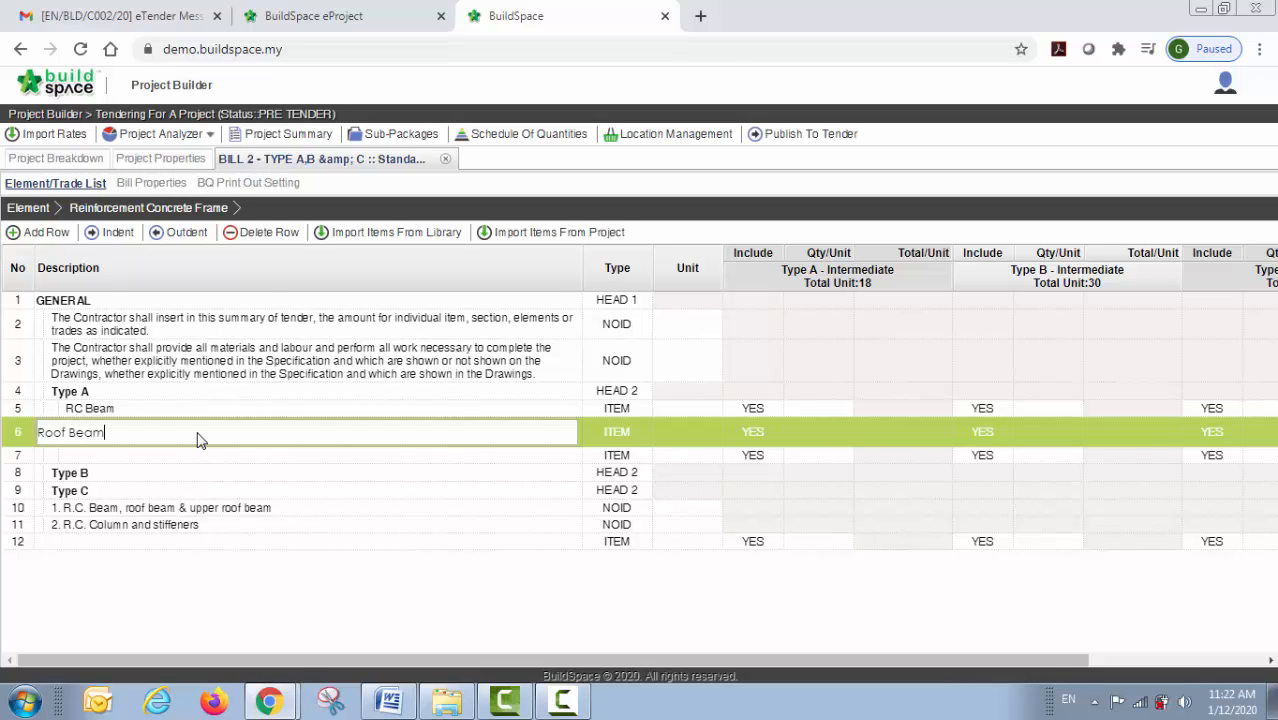
pyautogui.press('Return')
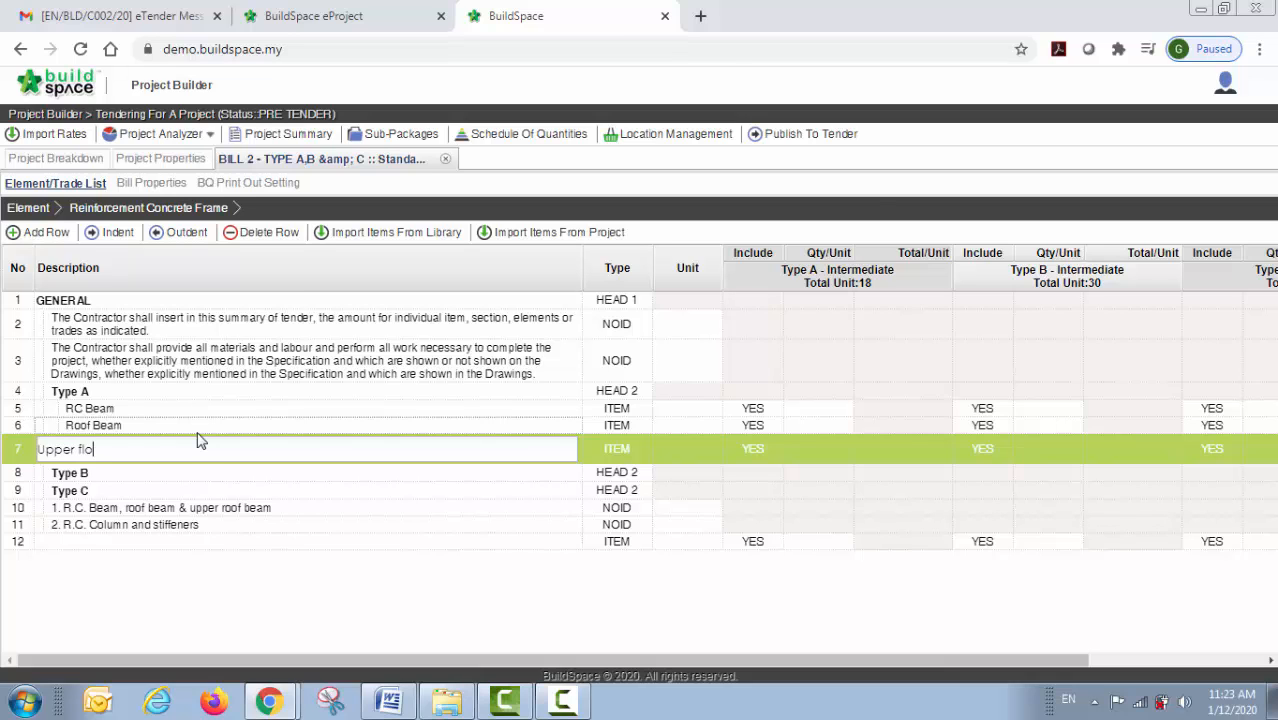
pyautogui.write('Upper floor Beam')
pyautogui.press('Return')
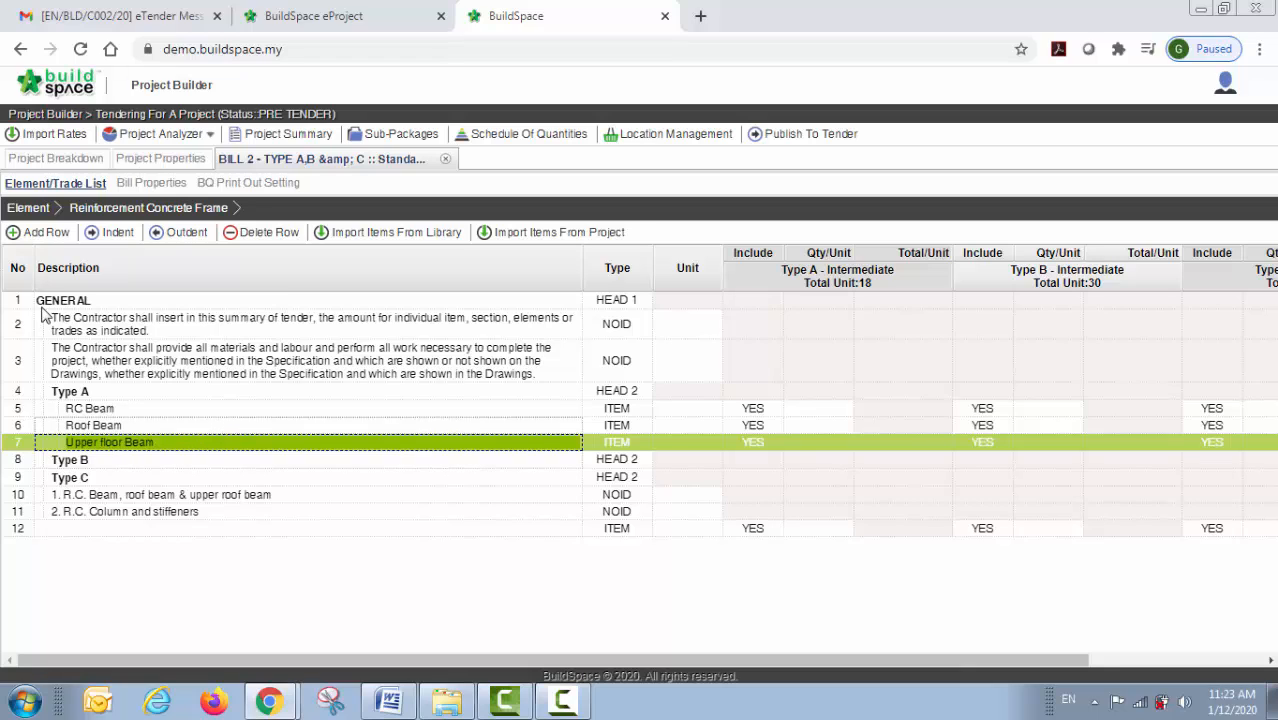
# Step: Add two blank item rows between Roof Beam and Upper floor Beam under Type A
pyautogui.click(32, 234)
pyautogui.click(30, 236)
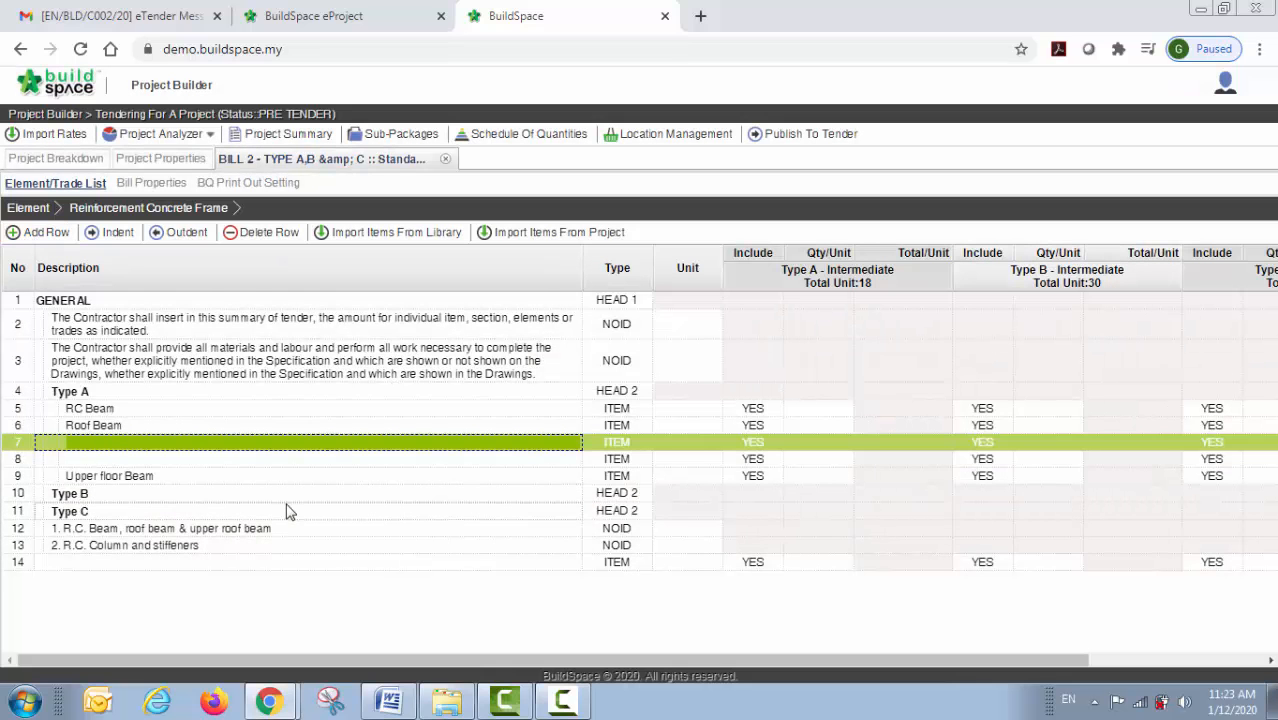
pyautogui.press('Return')
pyautogui.press('Return')
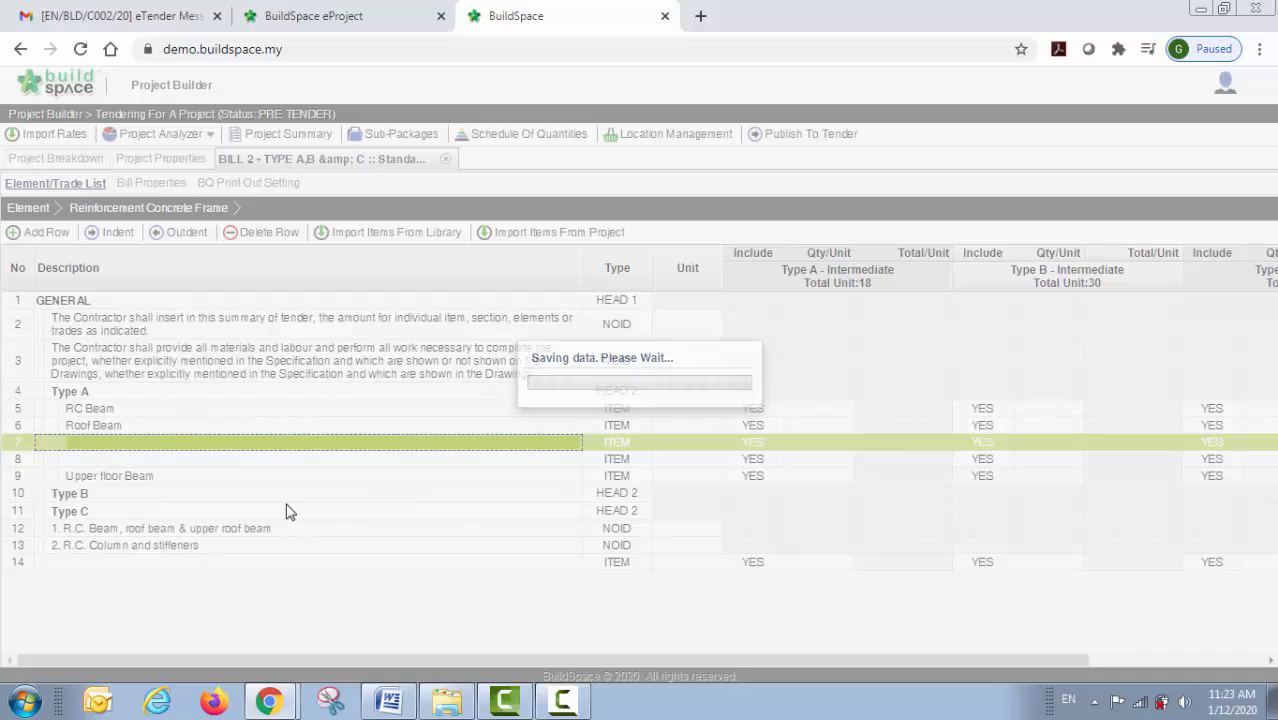
# Step: Copy the Upper floor Beam description from row 9 into the blank row 7 directly under Roof Beam
pyautogui.press('Down')
pyautogui.press('Down')
pyautogui.press('Return')
pyautogui.hotkey('ctrl', 'c')
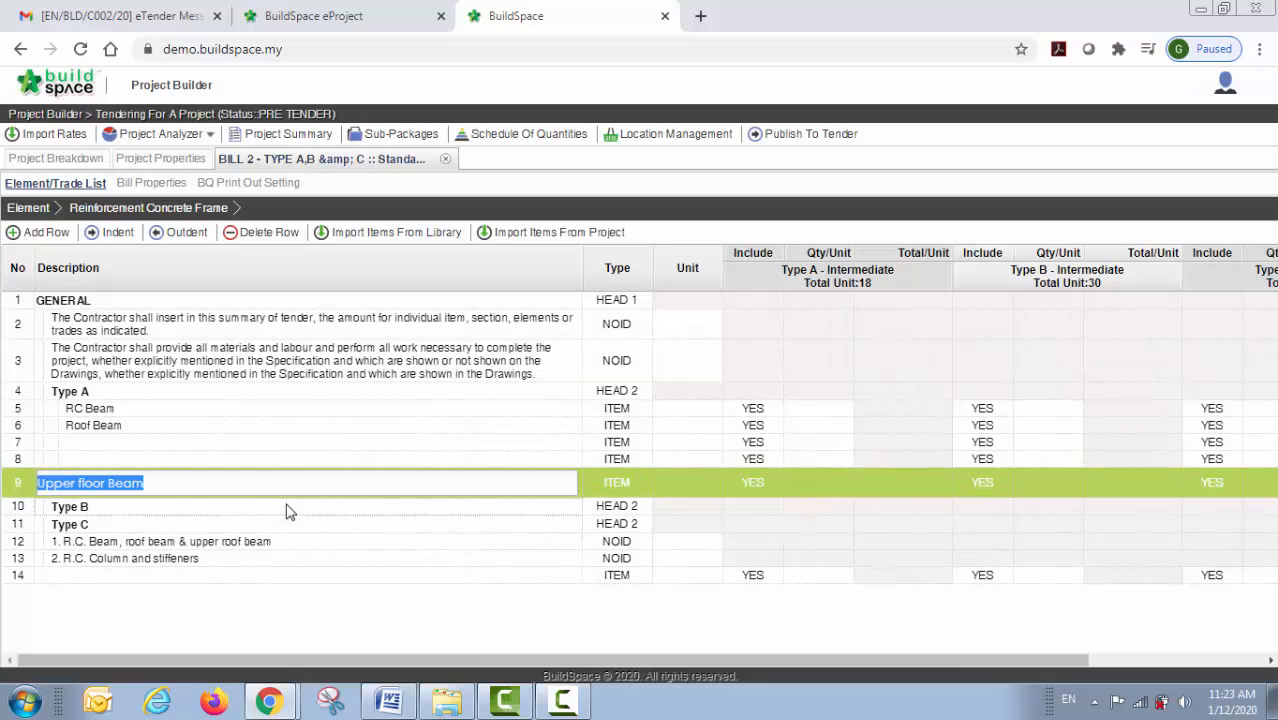
pyautogui.press('Return')
pyautogui.press('Up')
pyautogui.press('Up')
pyautogui.press('Return')
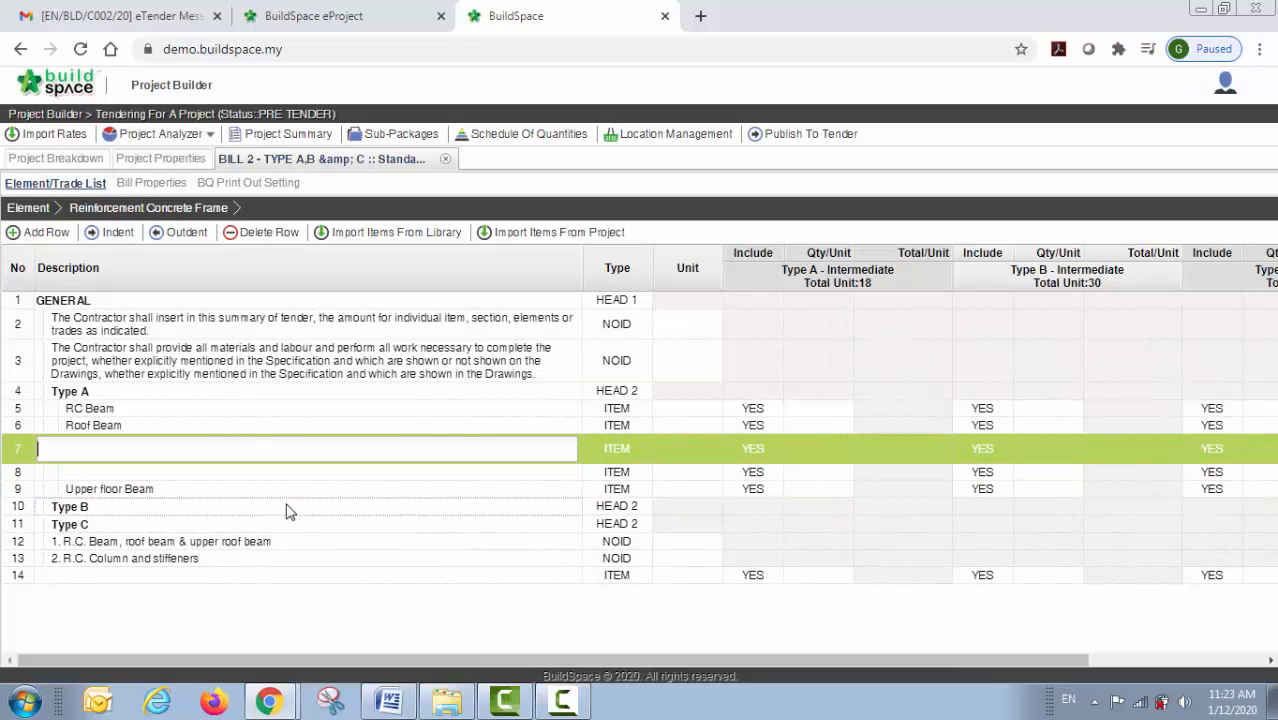
pyautogui.hotkey('ctrl', 'v')
pyautogui.press('Return')
# Step: Describe row 8 as Column and replace the description in row 9 with Stiffeners
pyautogui.press('Down')
pyautogui.press('Return')
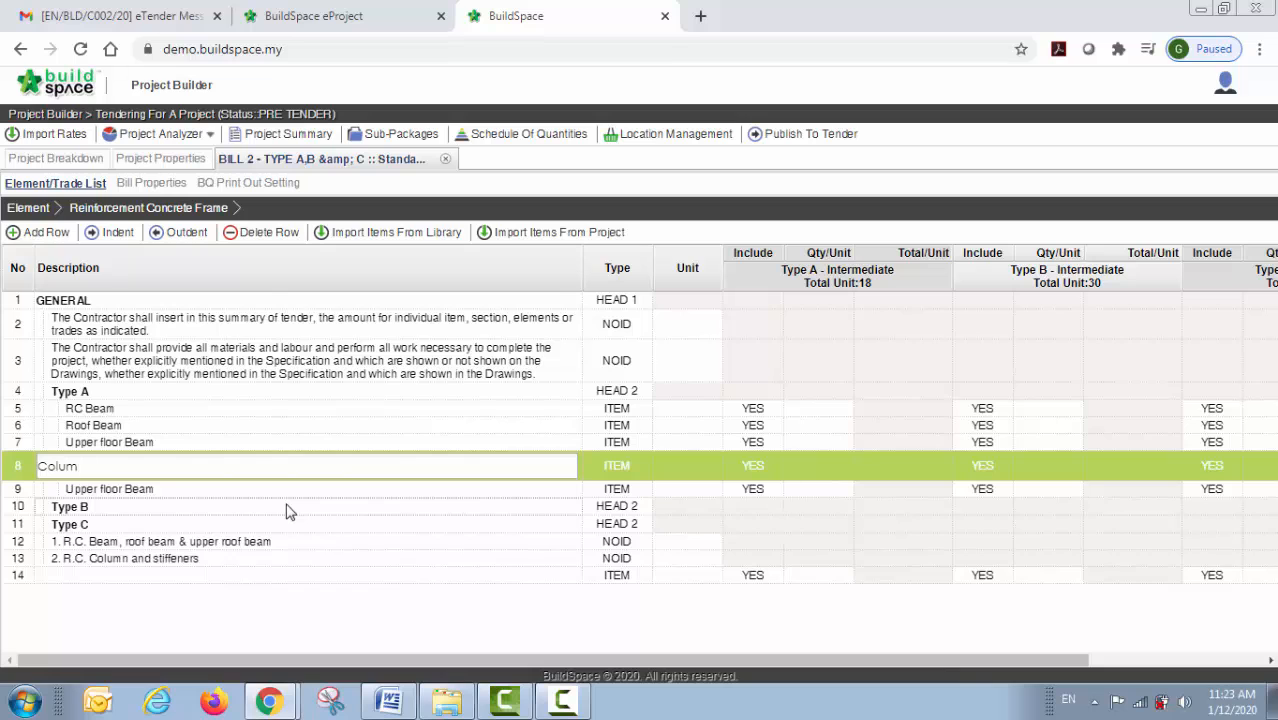
pyautogui.press('Return')
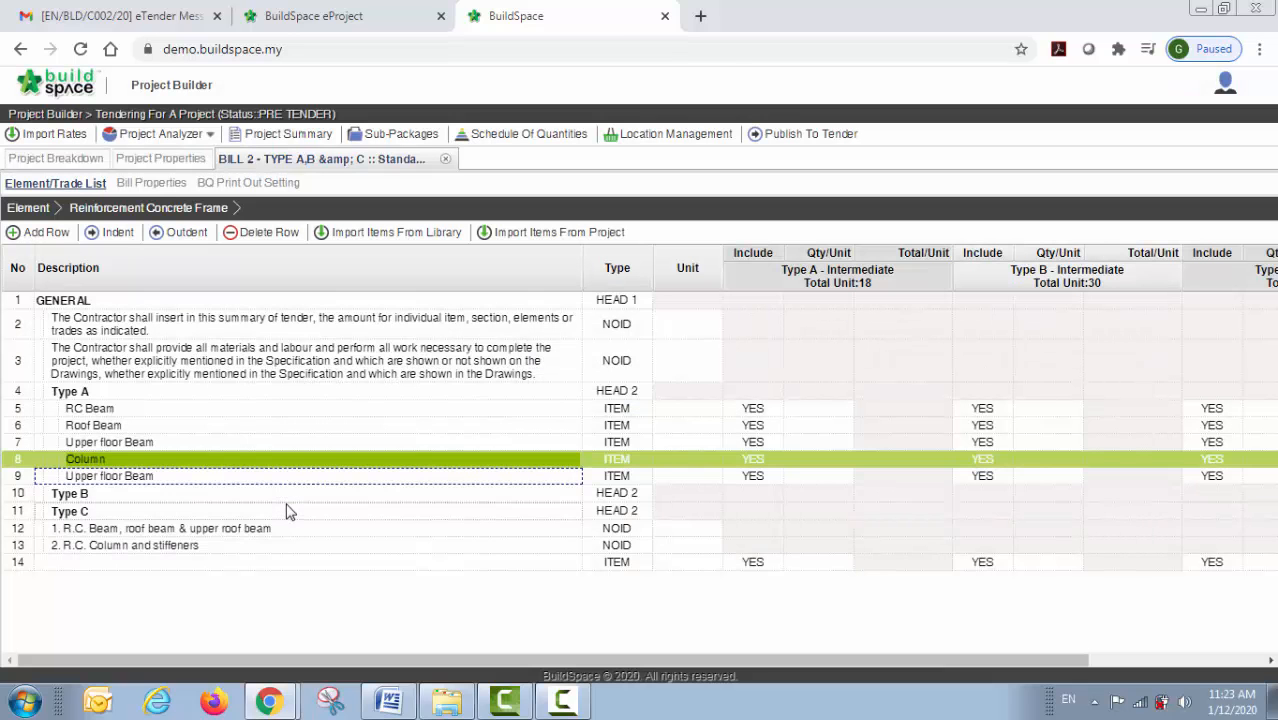
pyautogui.write('Stiffeners')
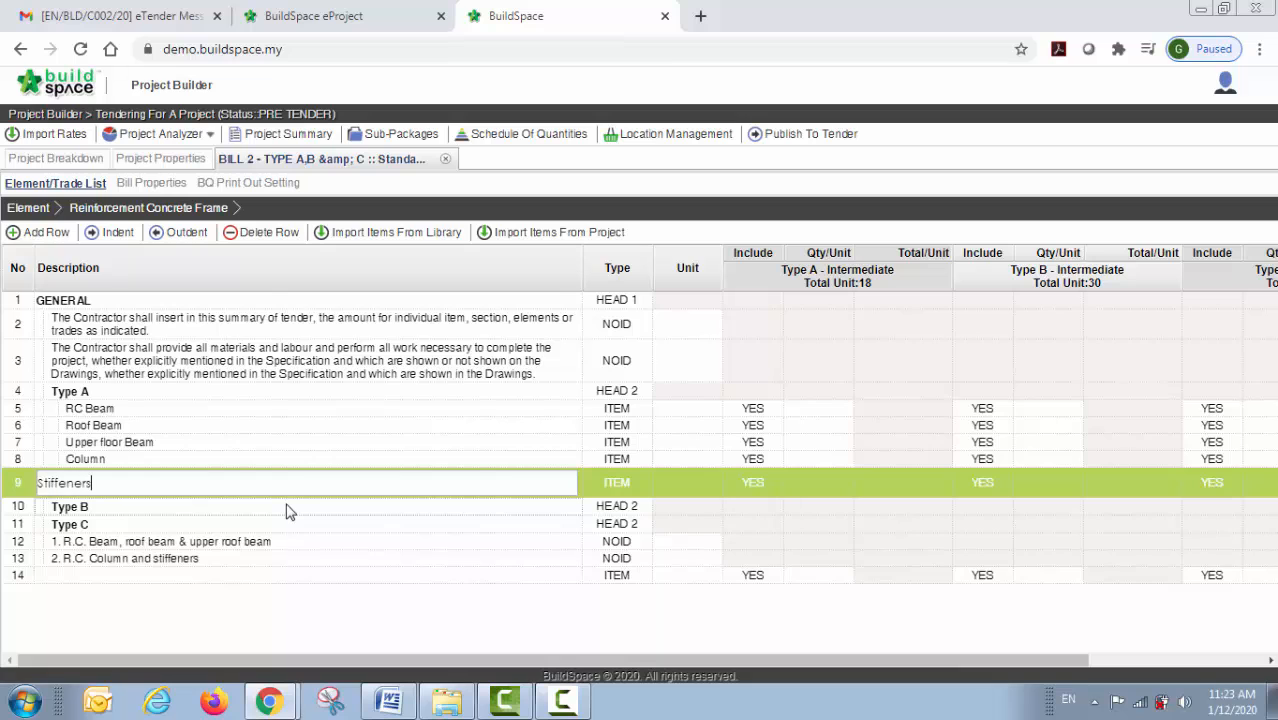
pyautogui.press('Return')
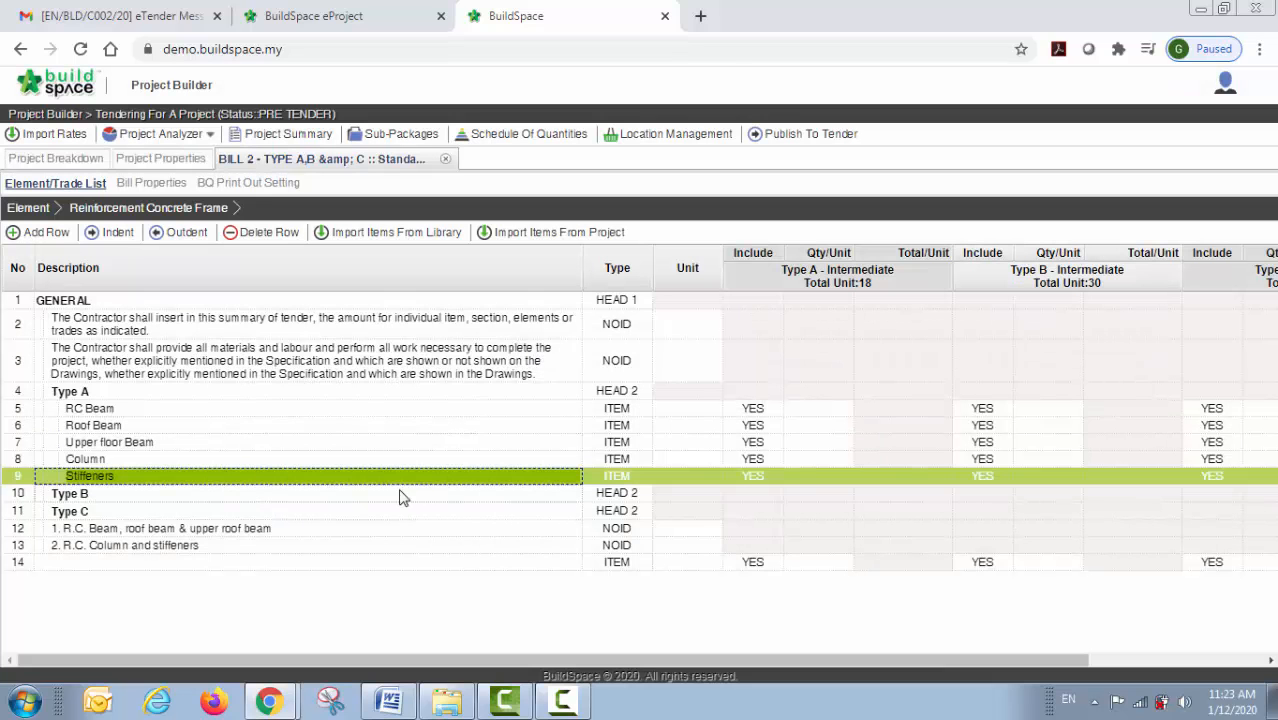
# Step: Duplicate the Type A heading with all its items directly below the original group
pyautogui.click(305, 392)
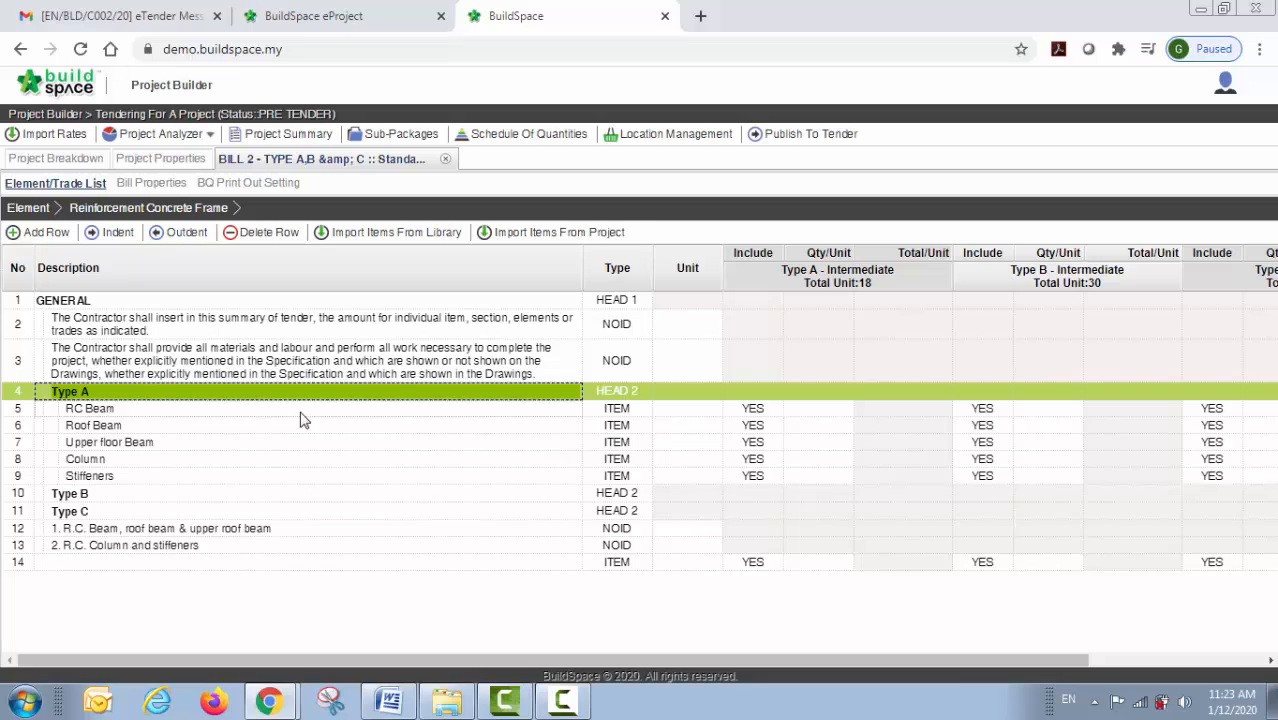
pyautogui.rightClick(116, 400)
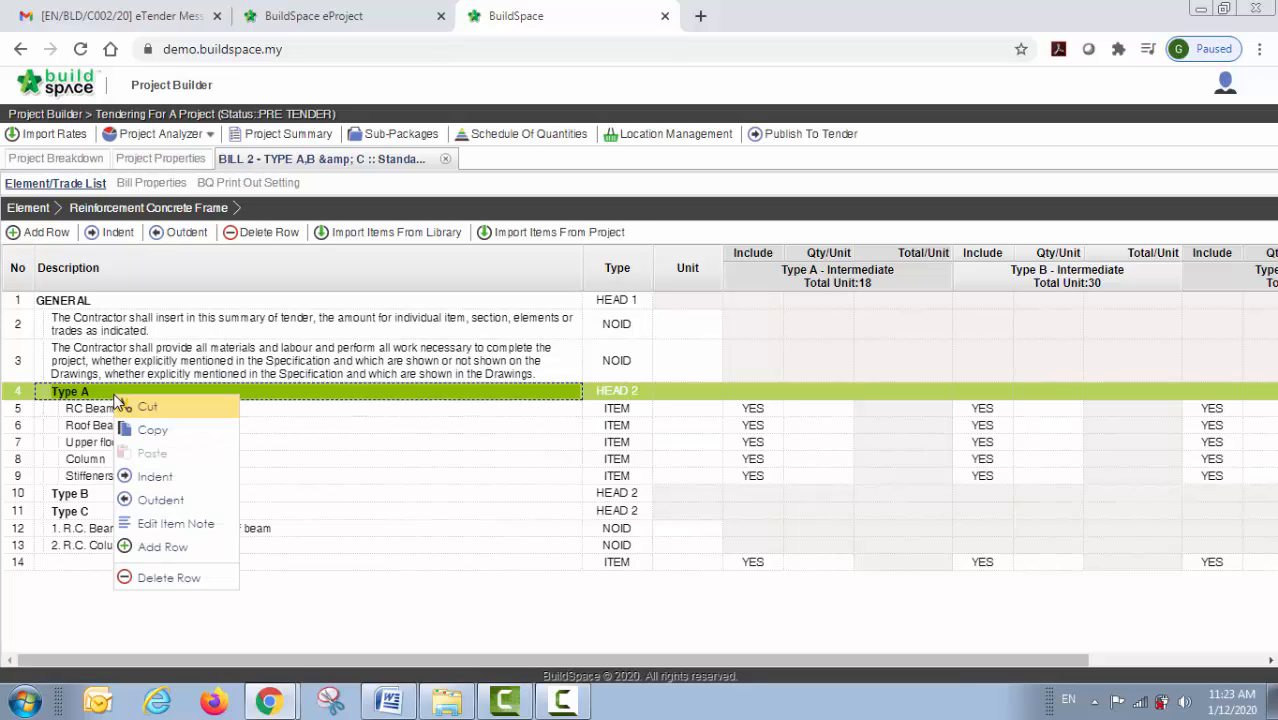
pyautogui.click(150, 428)
pyautogui.rightClick(113, 404)
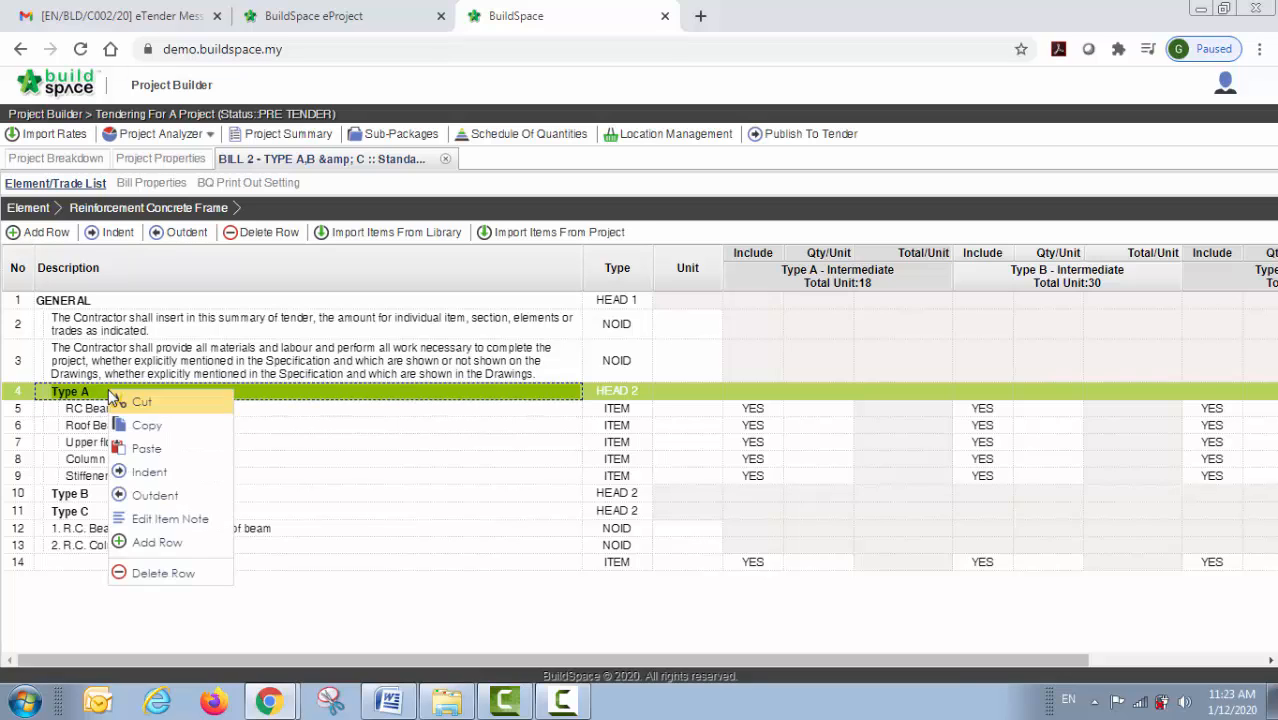
pyautogui.click(148, 448)
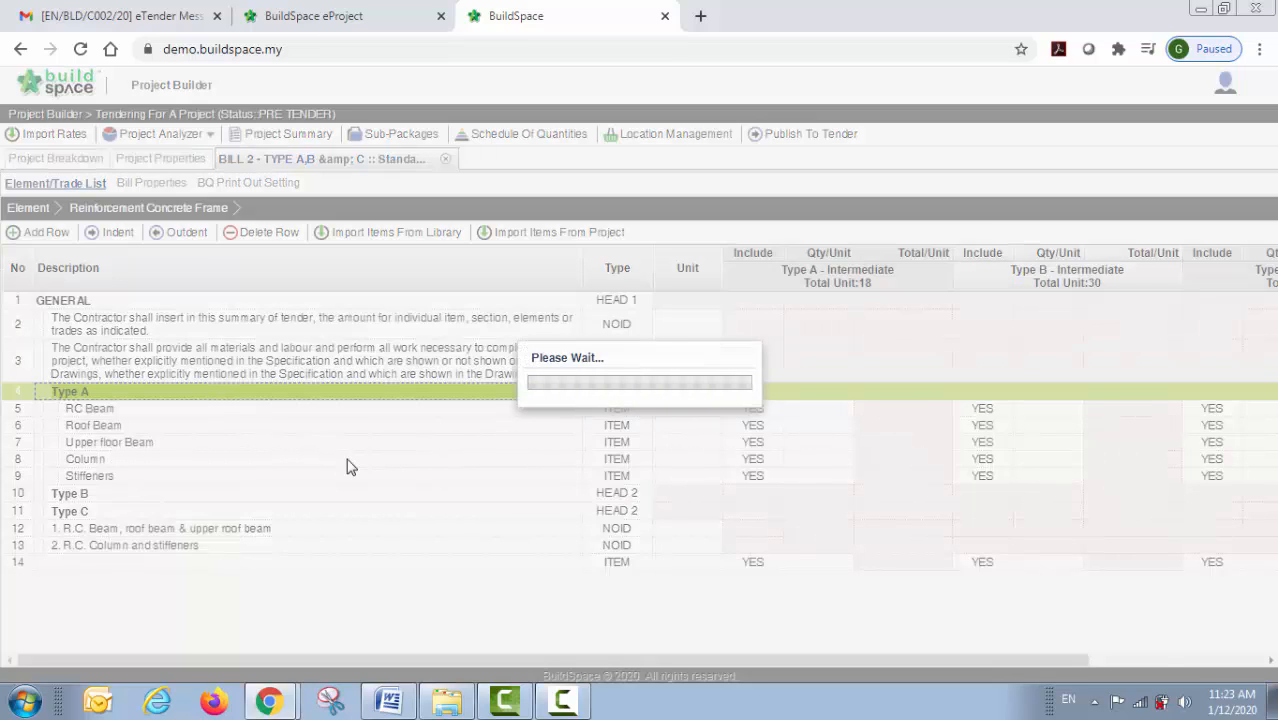
# Step: Rename the duplicated Type A heading in row 10 to Type B
pyautogui.click(229, 476)
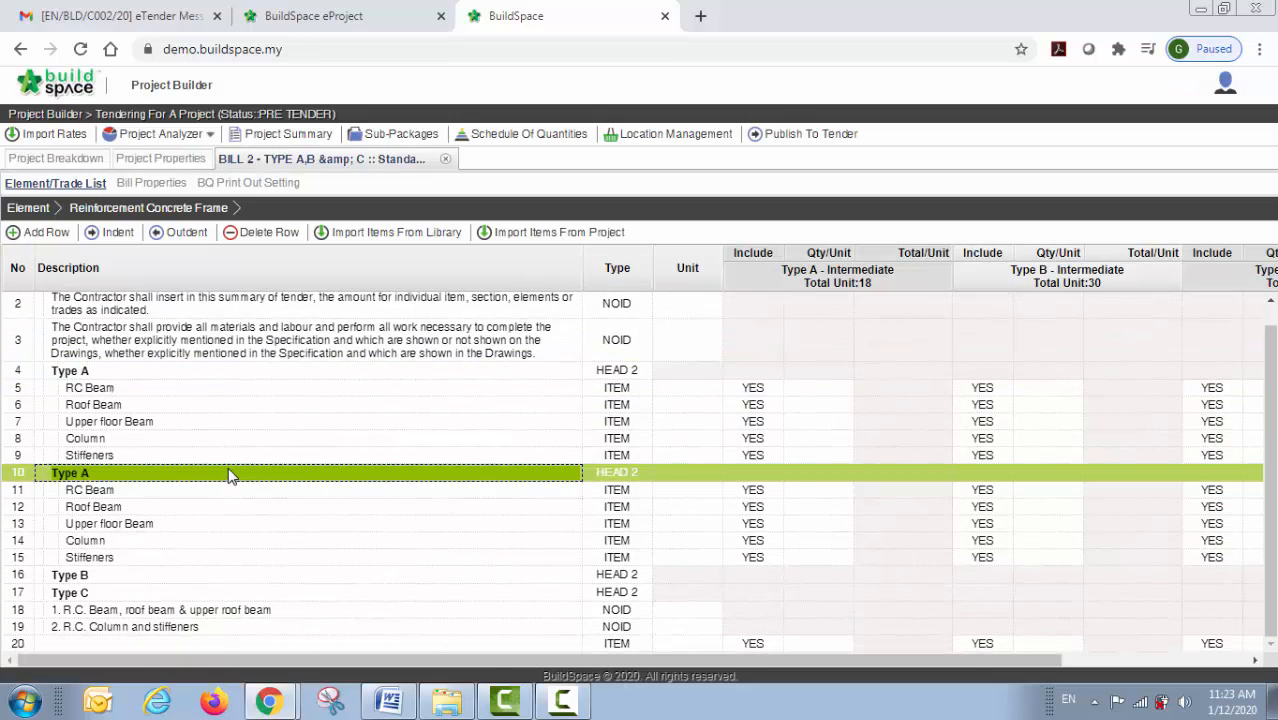
pyautogui.click(229, 476)
pyautogui.click(229, 476)
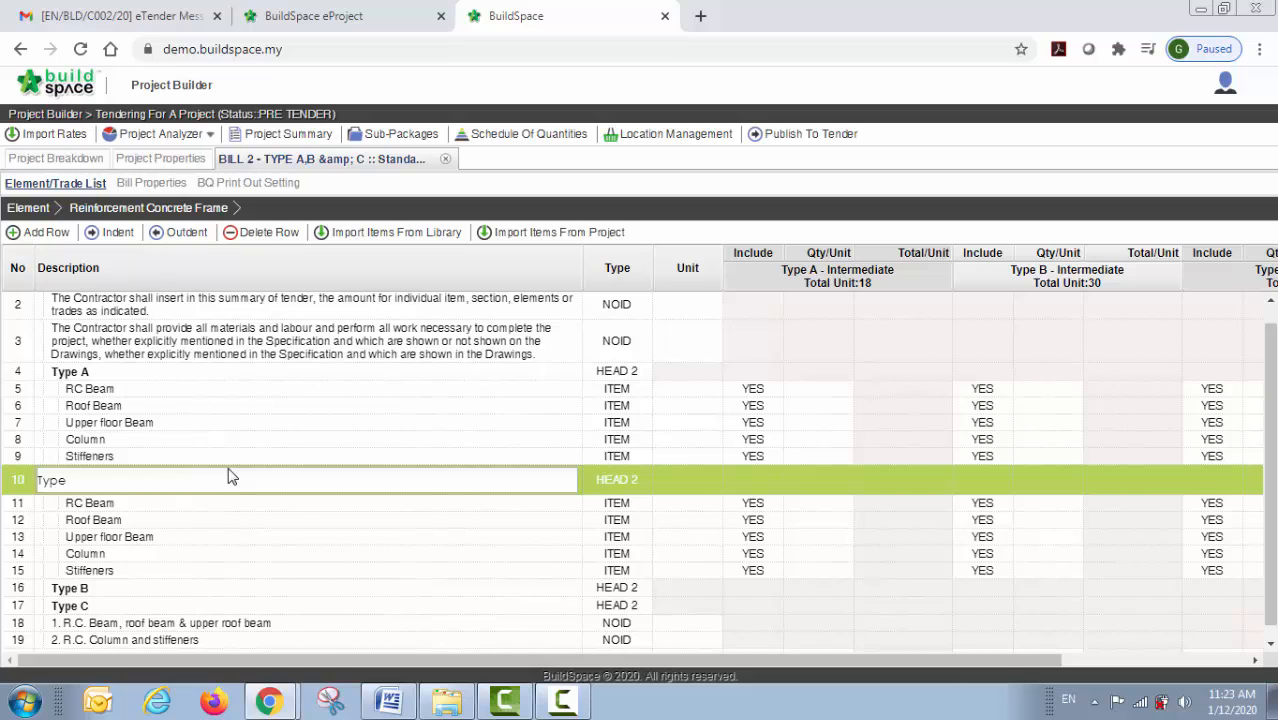
pyautogui.press('Return')
# Step: Duplicate the row 10 Type B heading with its items directly below that group
pyautogui.rightClick(229, 474)
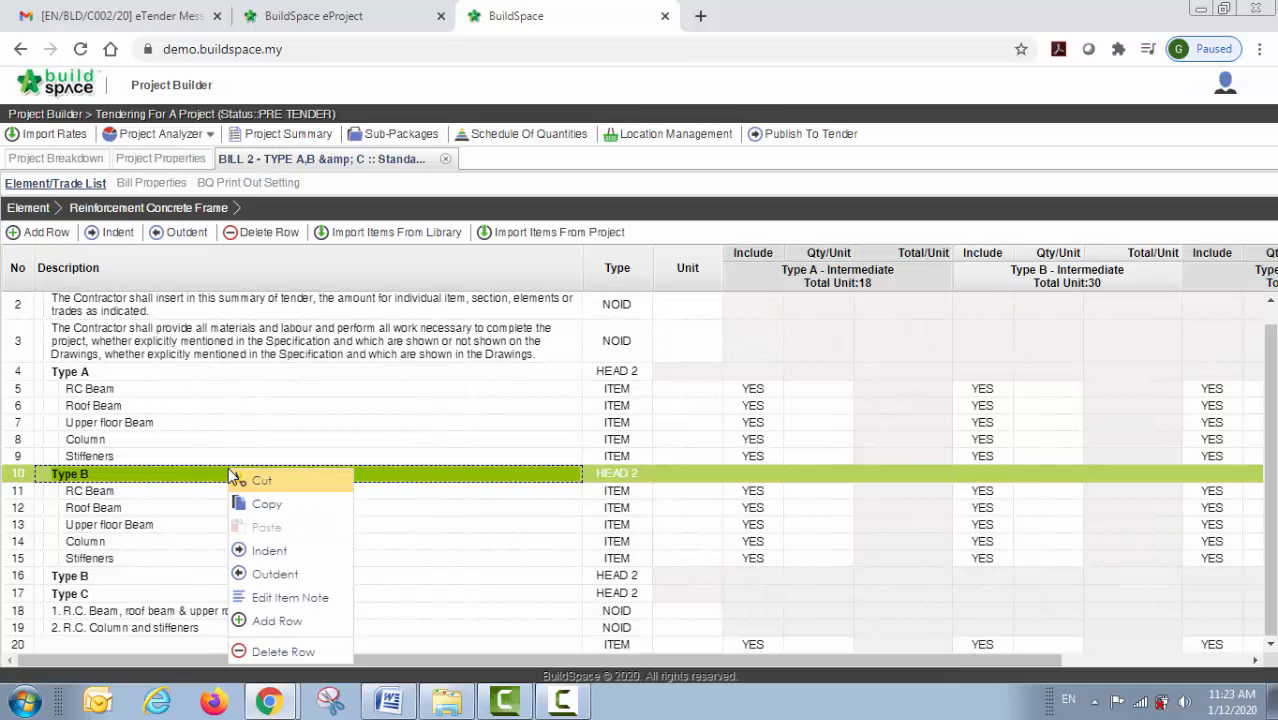
pyautogui.click(288, 508)
pyautogui.rightClick(208, 474)
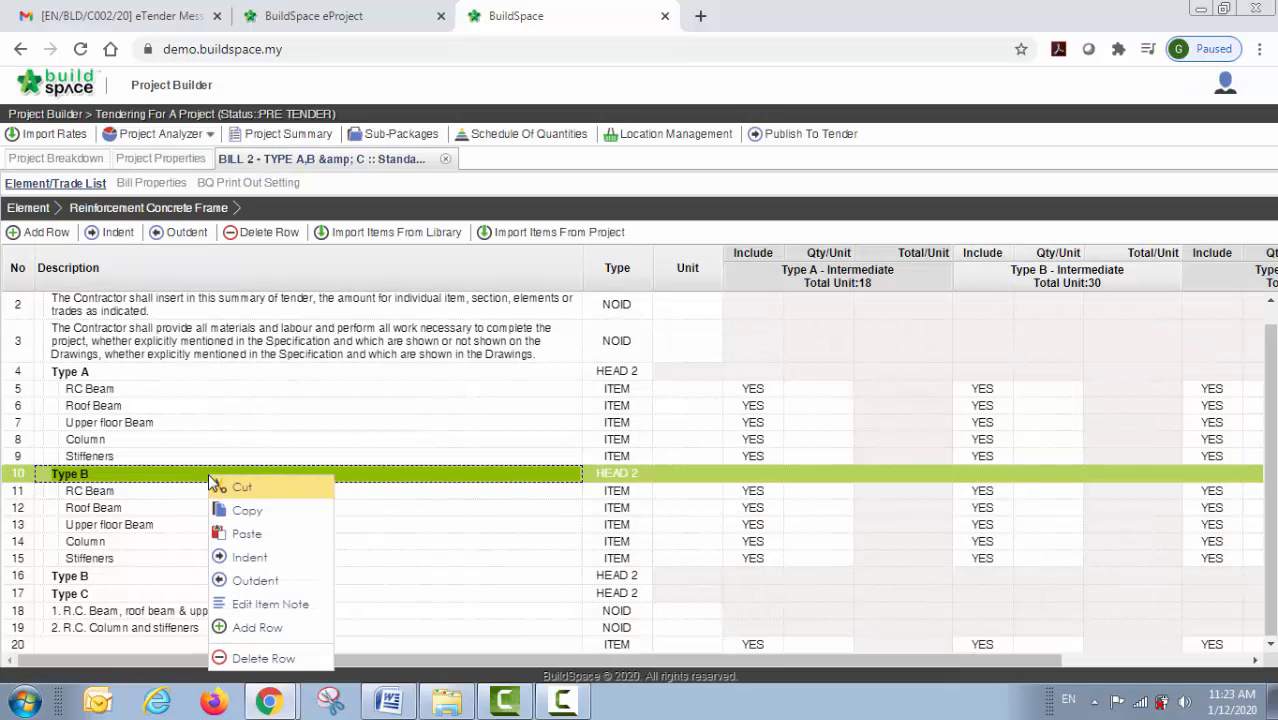
pyautogui.click(250, 538)
# Step: Rename the duplicated Type B heading in row 16 to Type C
pyautogui.scroll(-2, 254, 546)
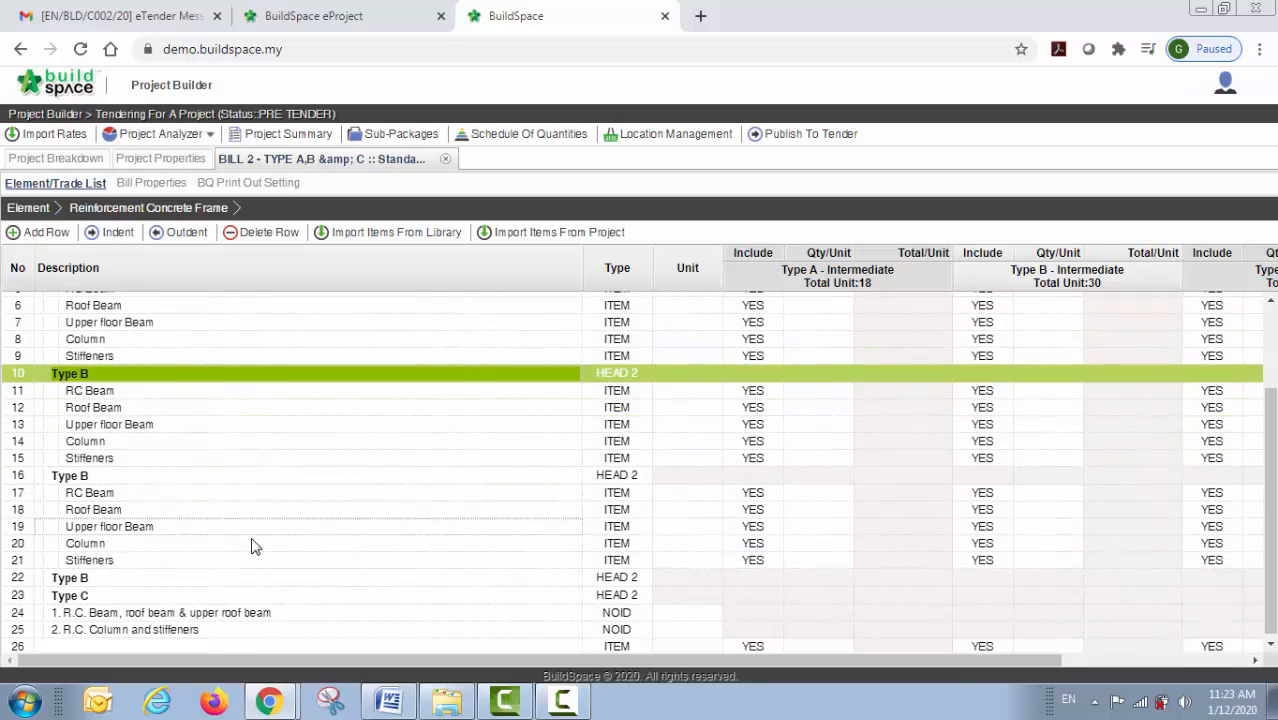
pyautogui.click(136, 482)
pyautogui.click(136, 482)
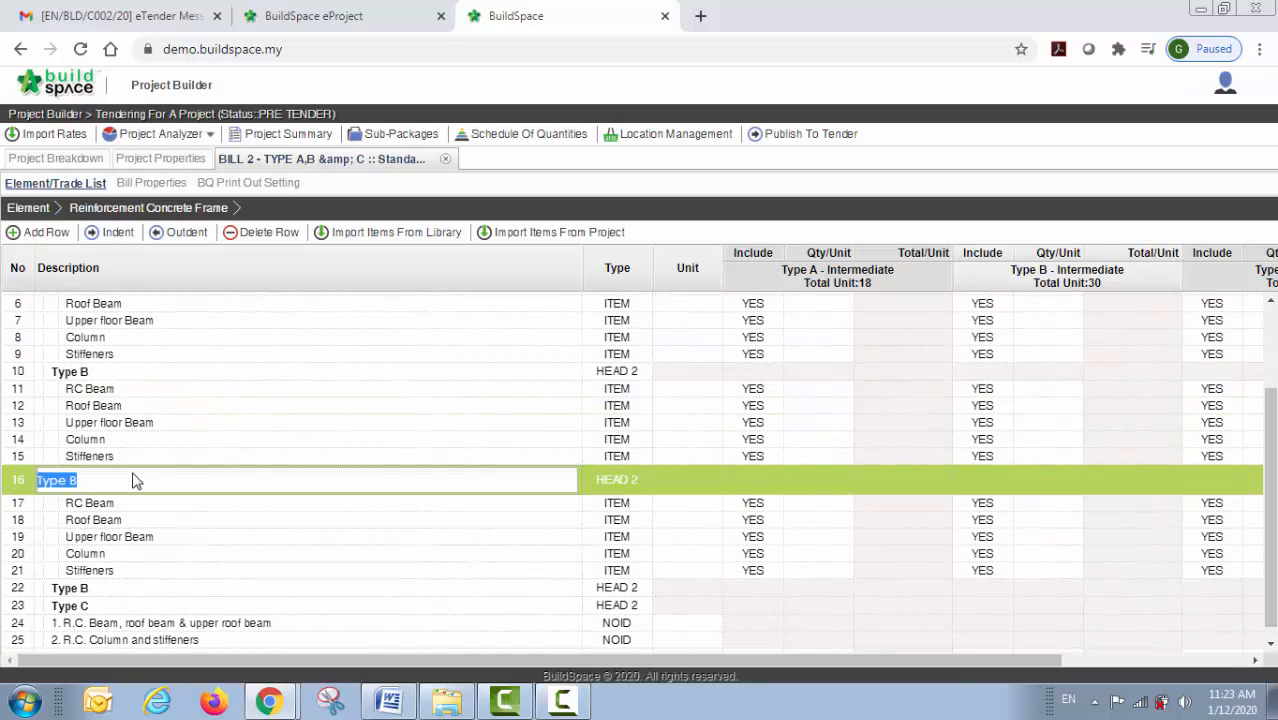
pyautogui.click(136, 482)
pyautogui.write('C')
pyautogui.press('Return')
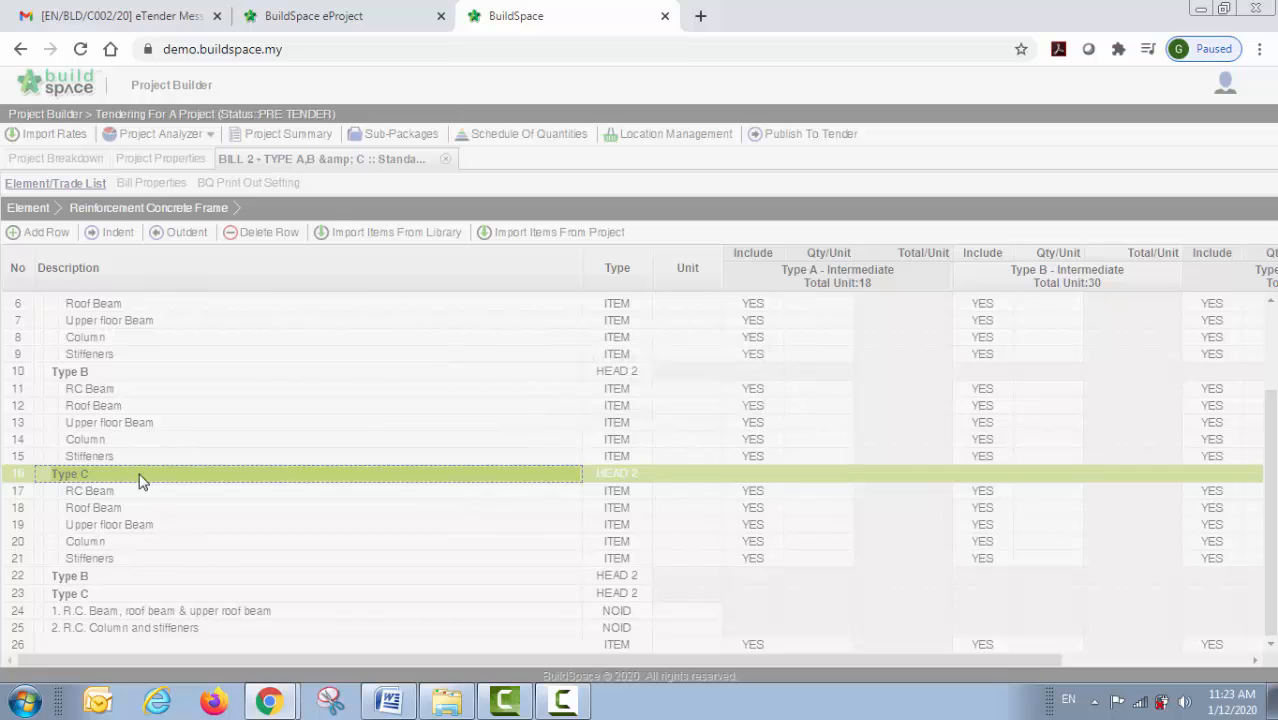
# Step: Delete the leftover empty Type B and Type C headings below the last Stiffeners item
pyautogui.click(131, 578)
pyautogui.click(262, 232)
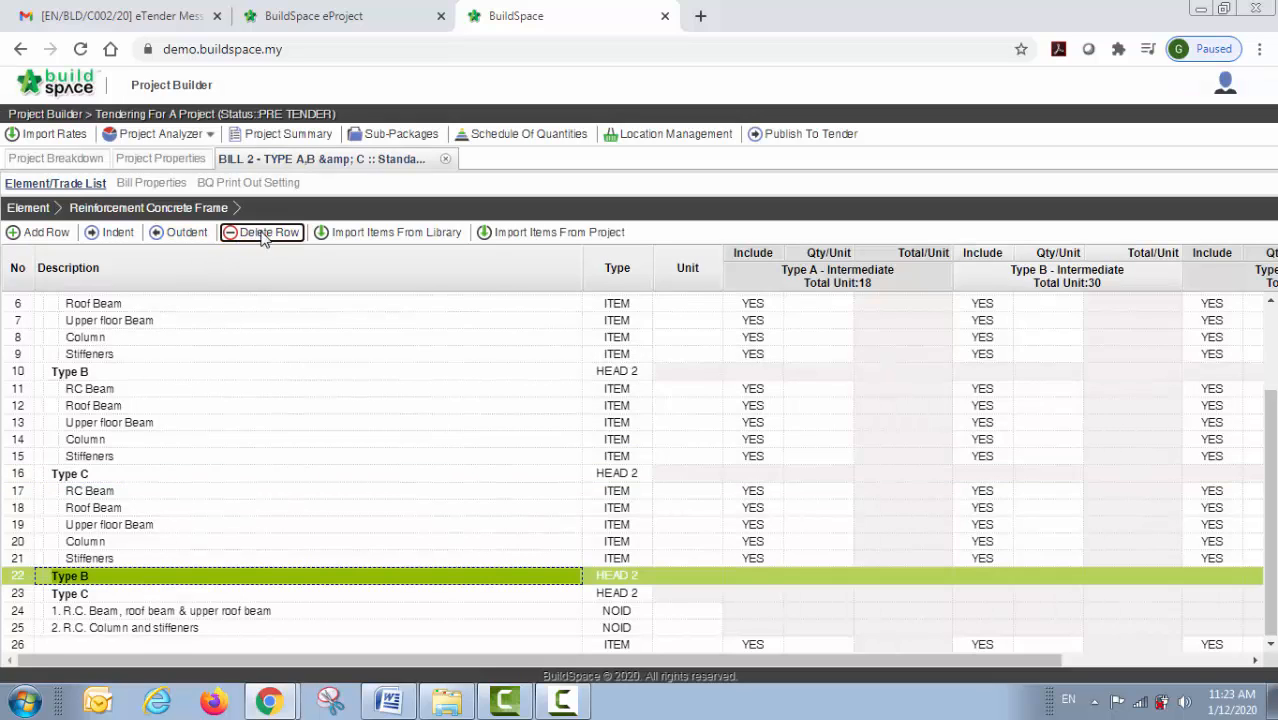
pyautogui.click(671, 420)
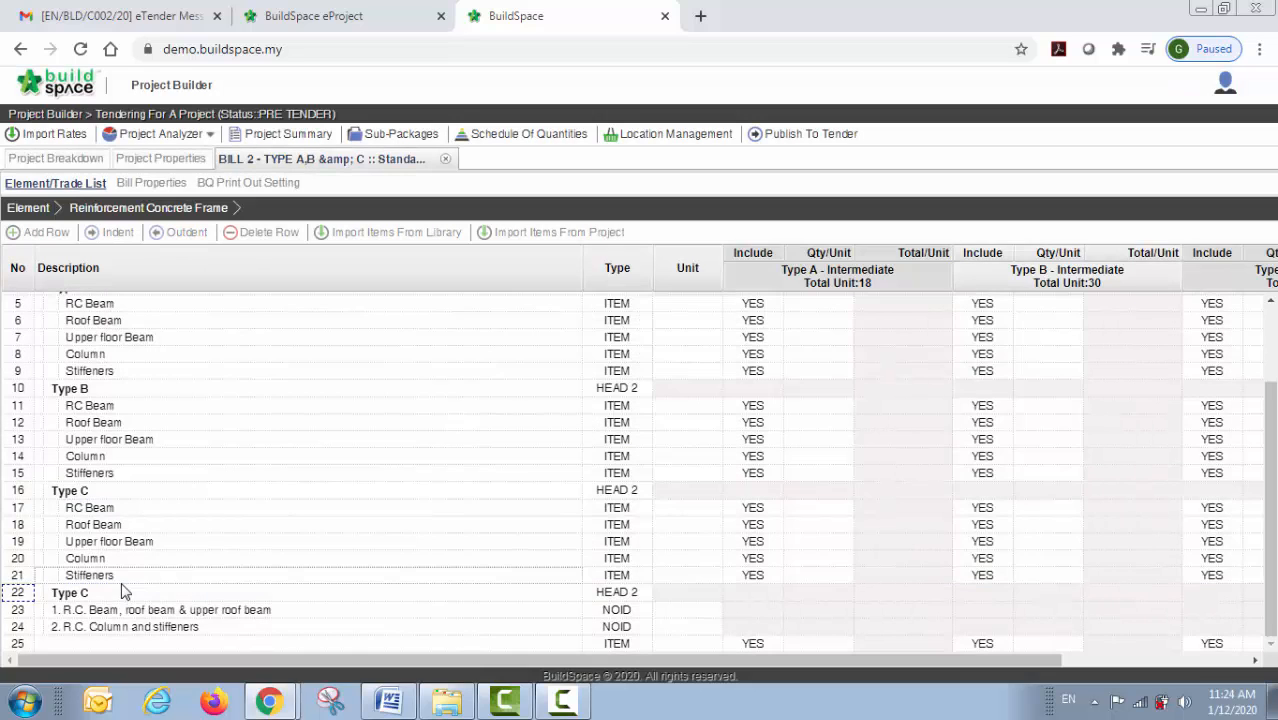
pyautogui.click(120, 590)
pyautogui.click(278, 240)
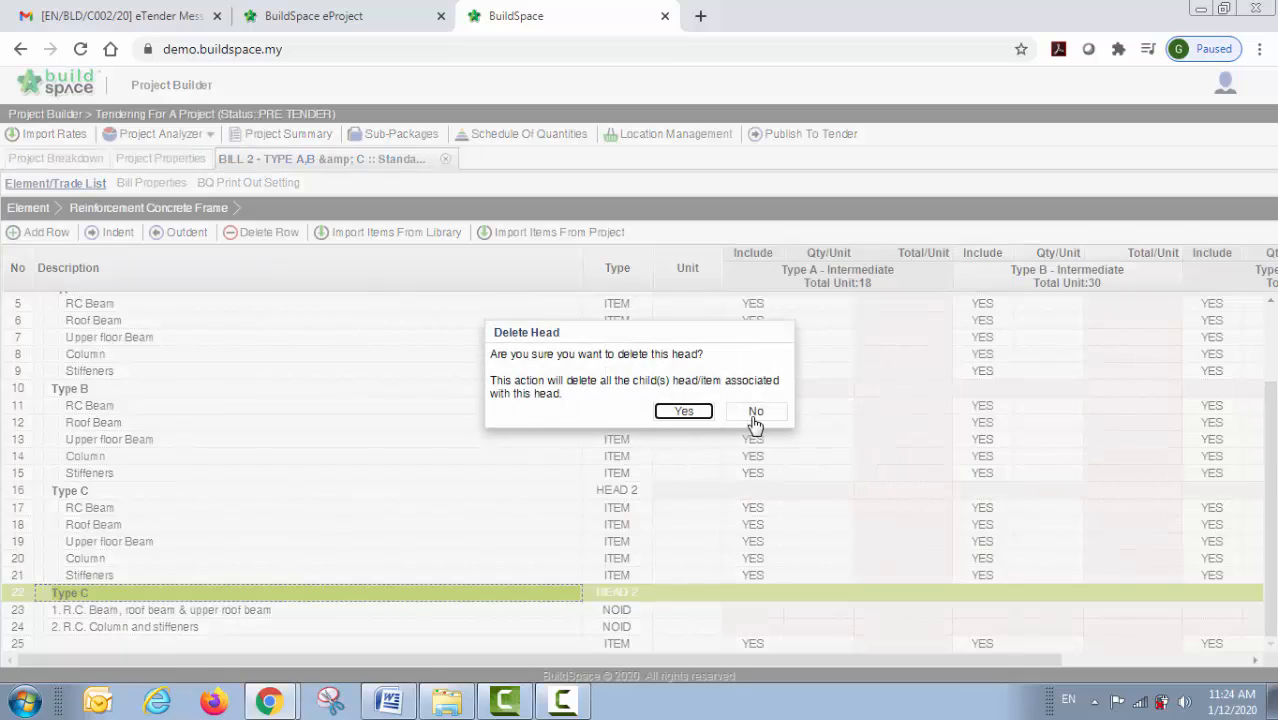
pyautogui.click(680, 414)
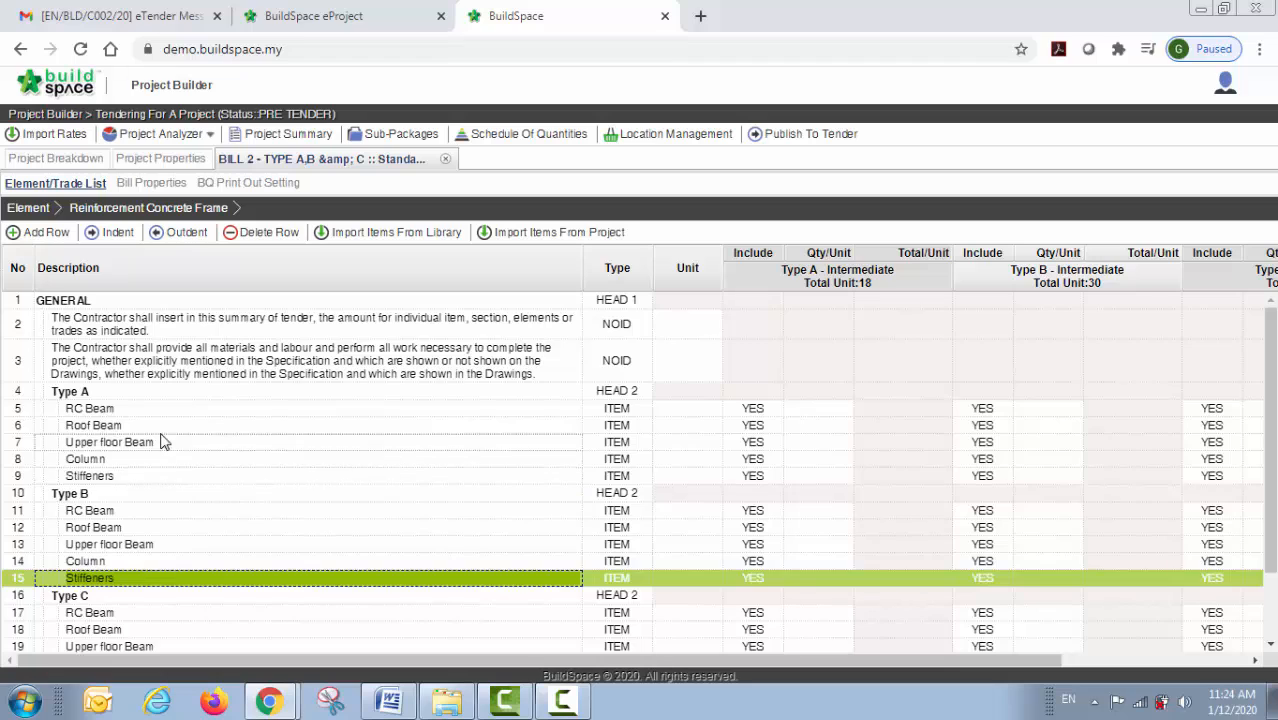
# Step: Set the unit of RC Beam and Roof Beam under Type A to m3
pyautogui.click(186, 410)
pyautogui.doubleClick(679, 414)
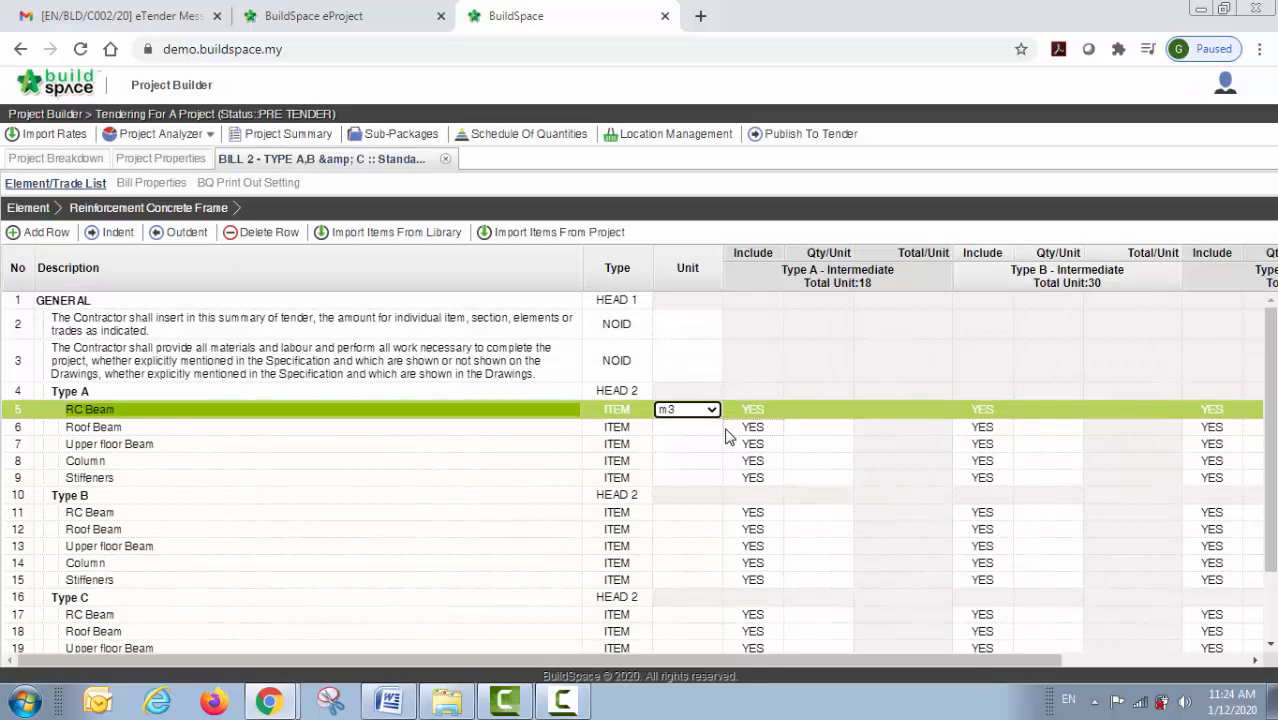
pyautogui.press('Down')
pyautogui.press('Return')
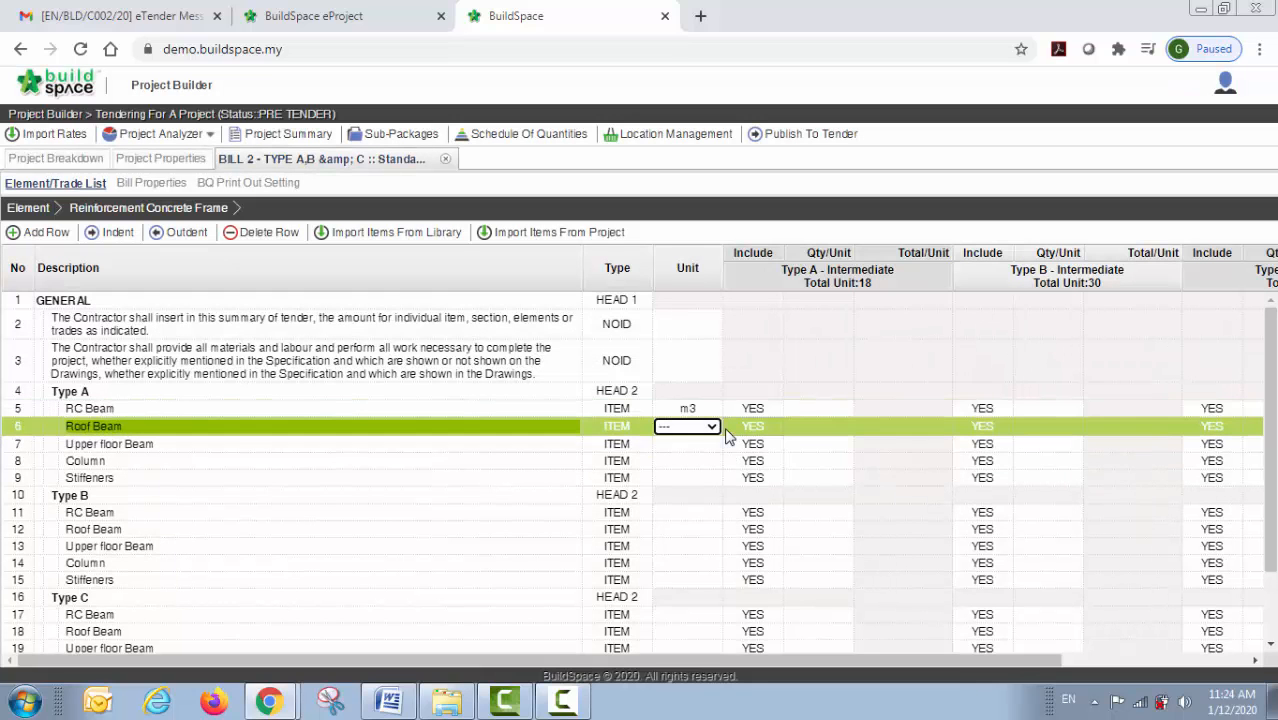
pyautogui.write('m3')
pyautogui.press('Return')
# Step: Set the unit of Upper floor Beam, Column and Stiffeners under Type A to m3
pyautogui.press('Down')
pyautogui.press('Return')
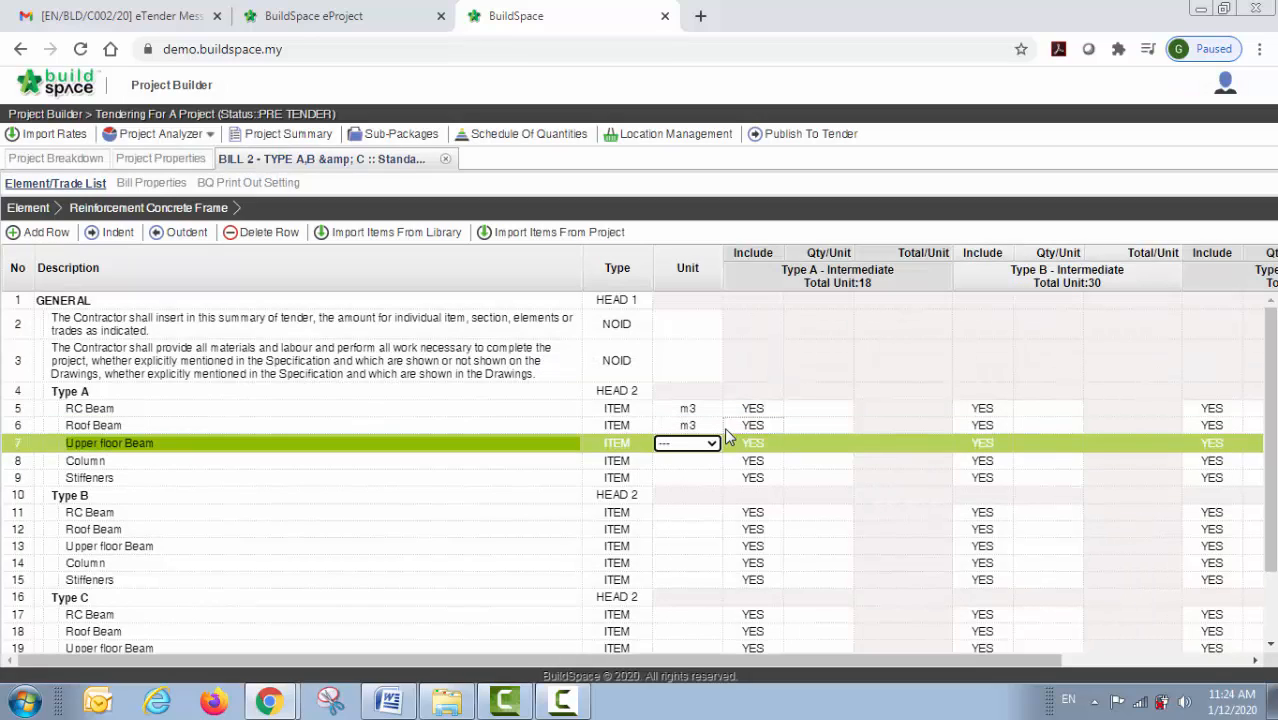
pyautogui.write('m3')
pyautogui.press('Return')
pyautogui.press('Down')
pyautogui.press('Return')
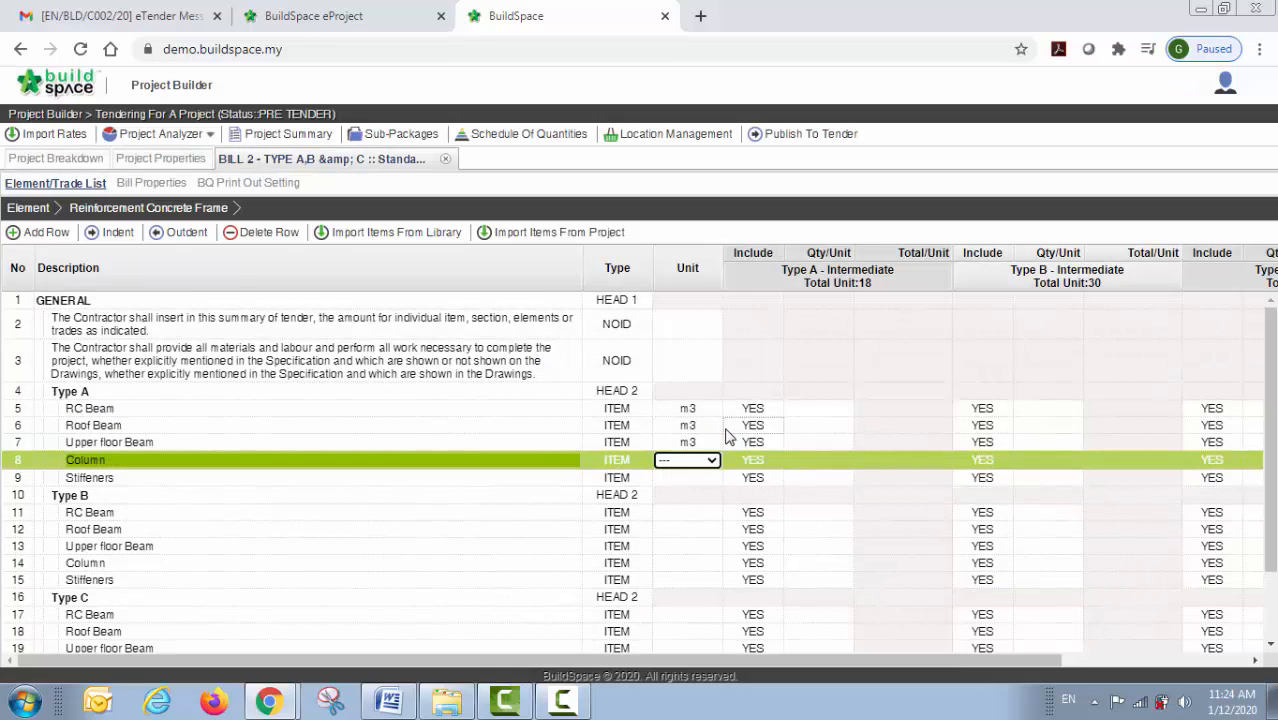
pyautogui.press('Return')
pyautogui.press('Down')
pyautogui.press('Return')
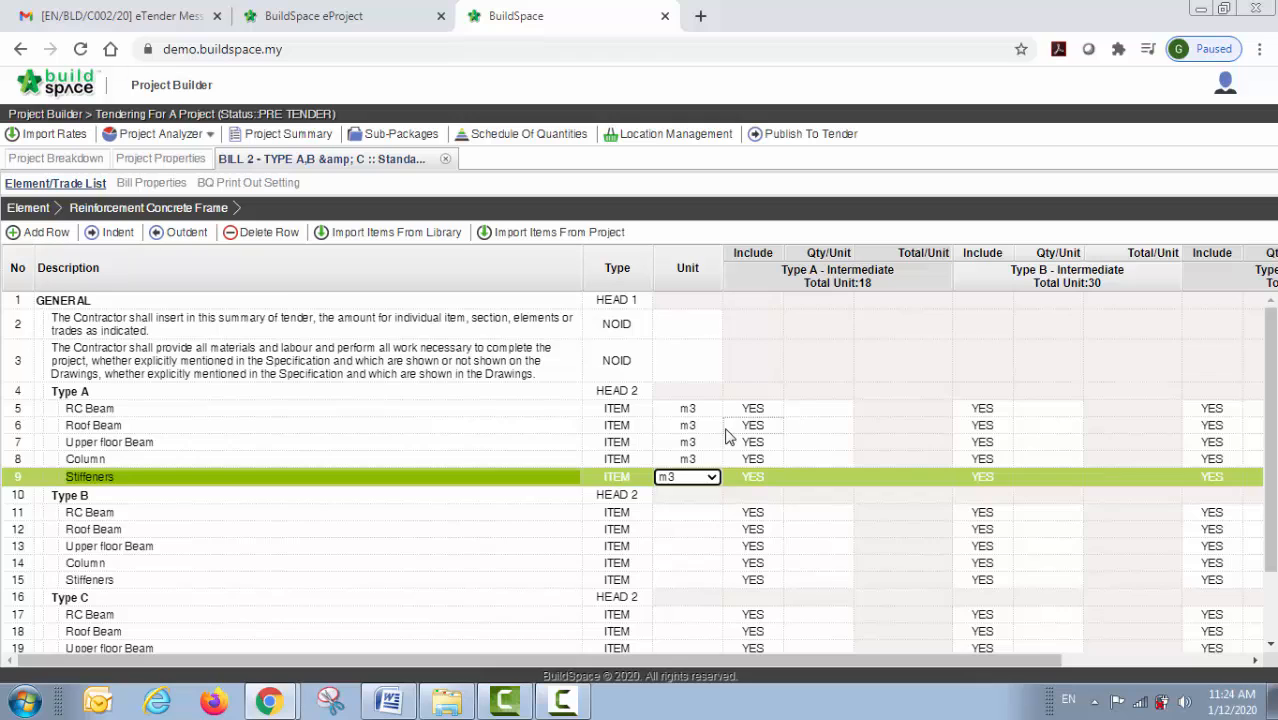
pyautogui.press('Return')
# Step: Enter a Type A quantity per unit of 100 for the RC Beam under the Type A heading
pyautogui.scroll(-2, 830, 430)
pyautogui.click(788, 424)
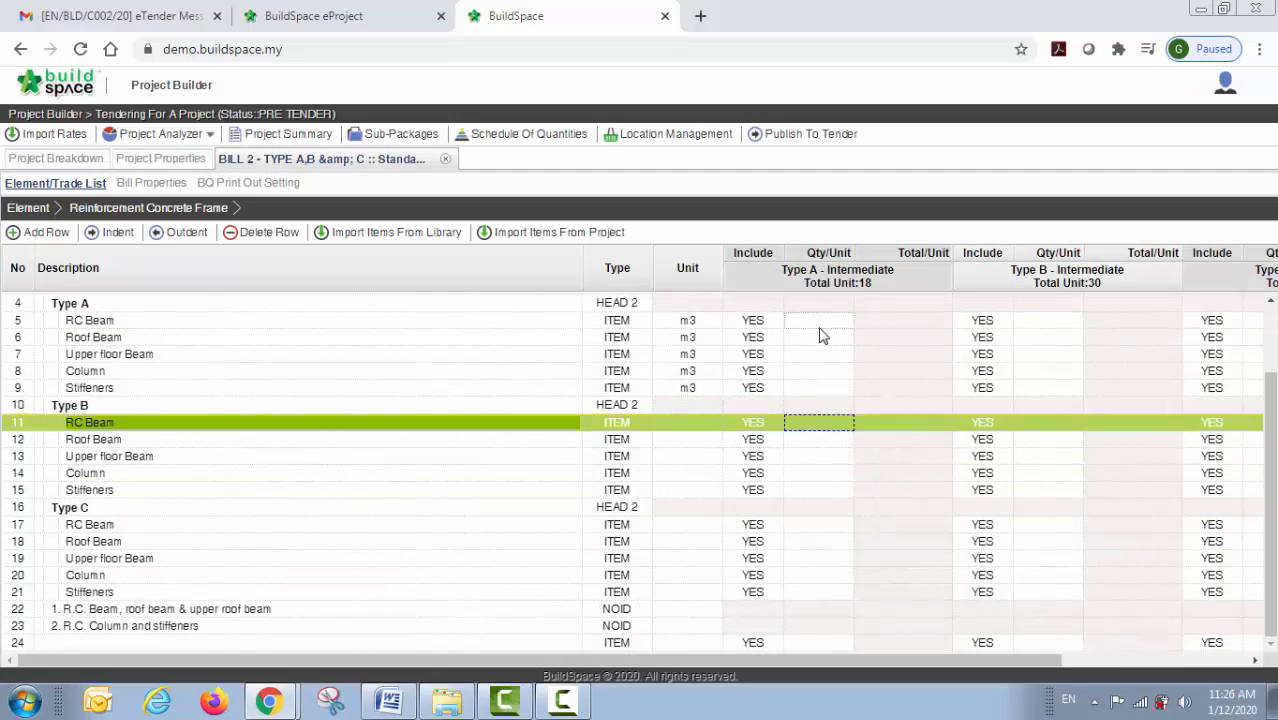
pyautogui.click(814, 322)
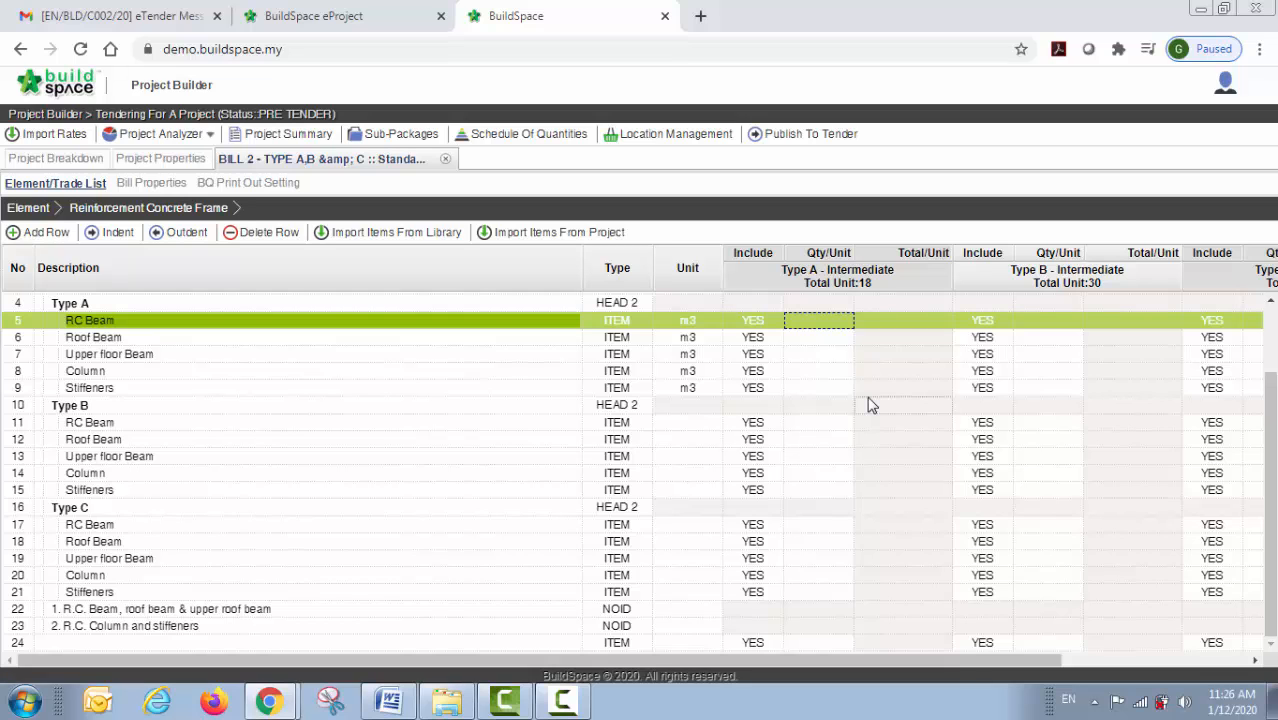
pyautogui.press('Return')
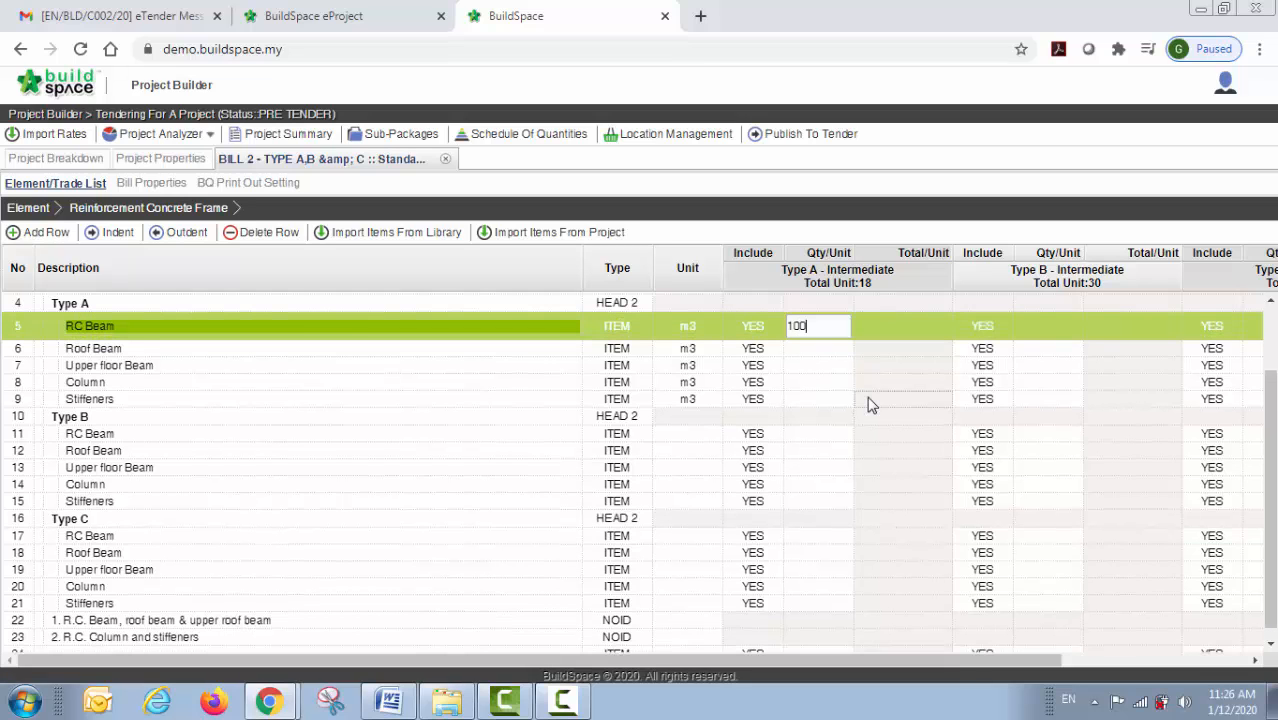
pyautogui.press('Return')
# Step: Open the Type A build-up quantity of the first RC Beam and describe its first row as "refer to grid1-2"
pyautogui.click(825, 388)
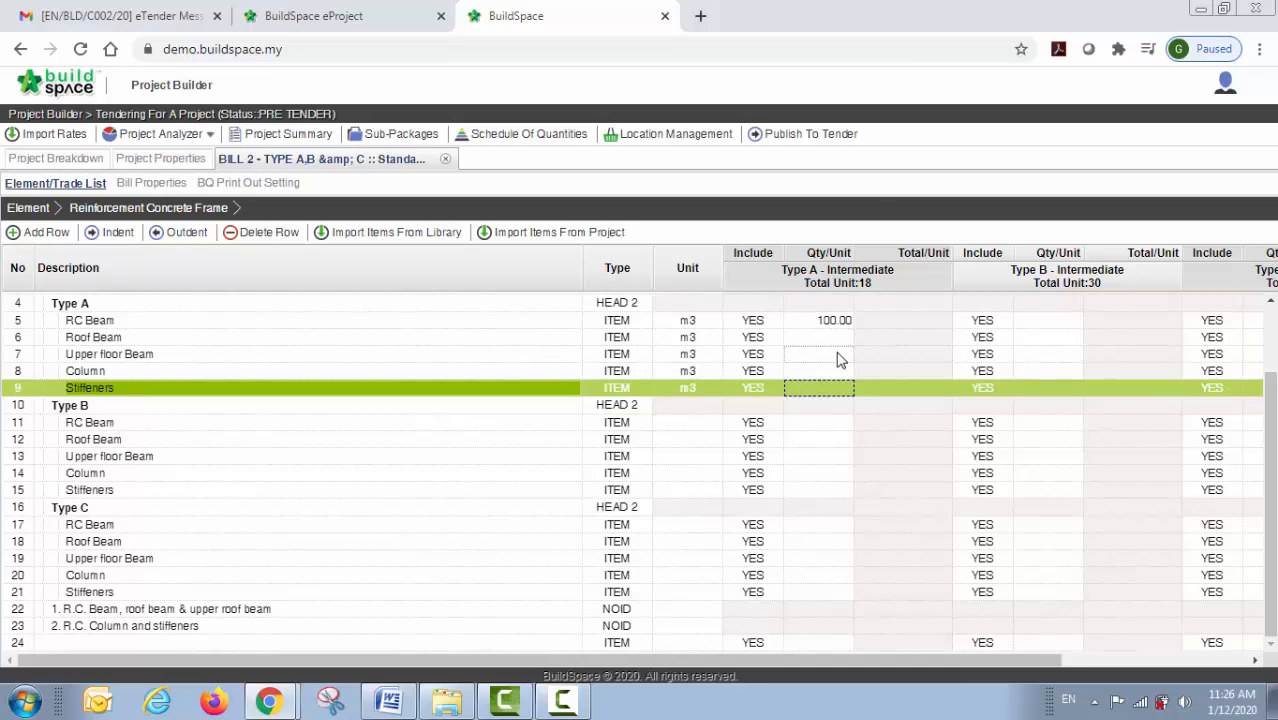
pyautogui.scroll(2, 838, 360)
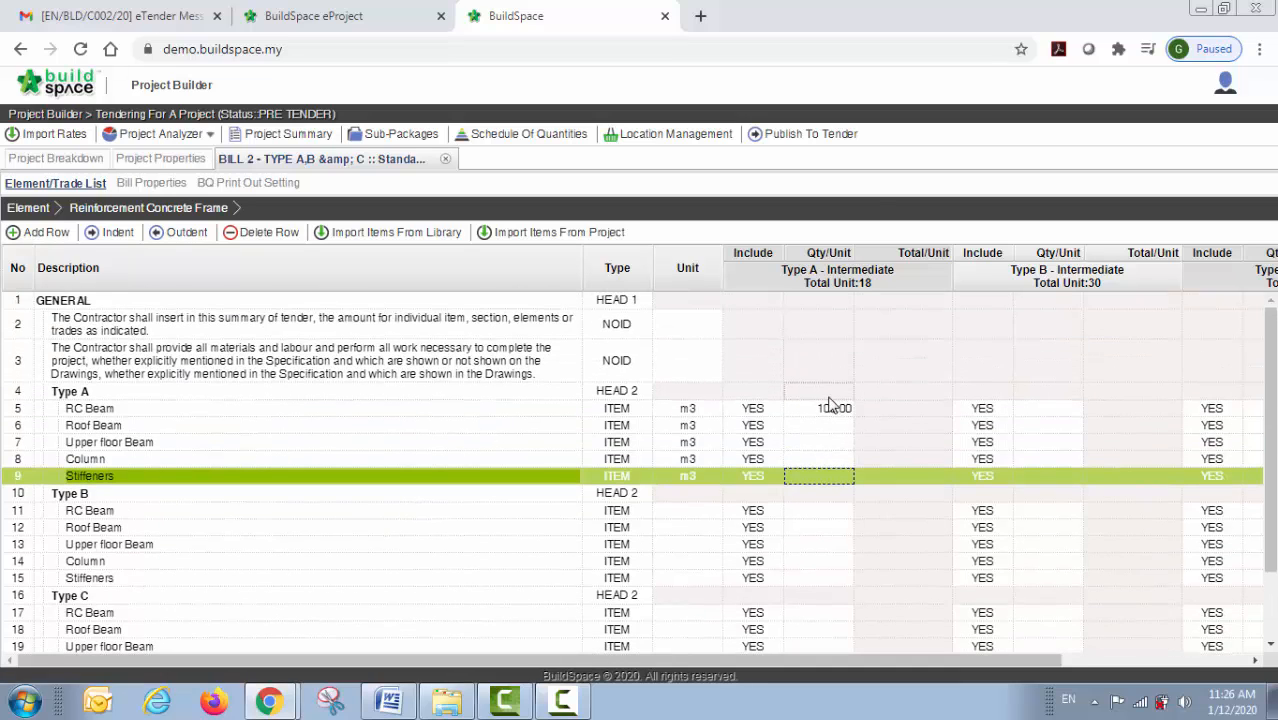
pyautogui.doubleClick(822, 410)
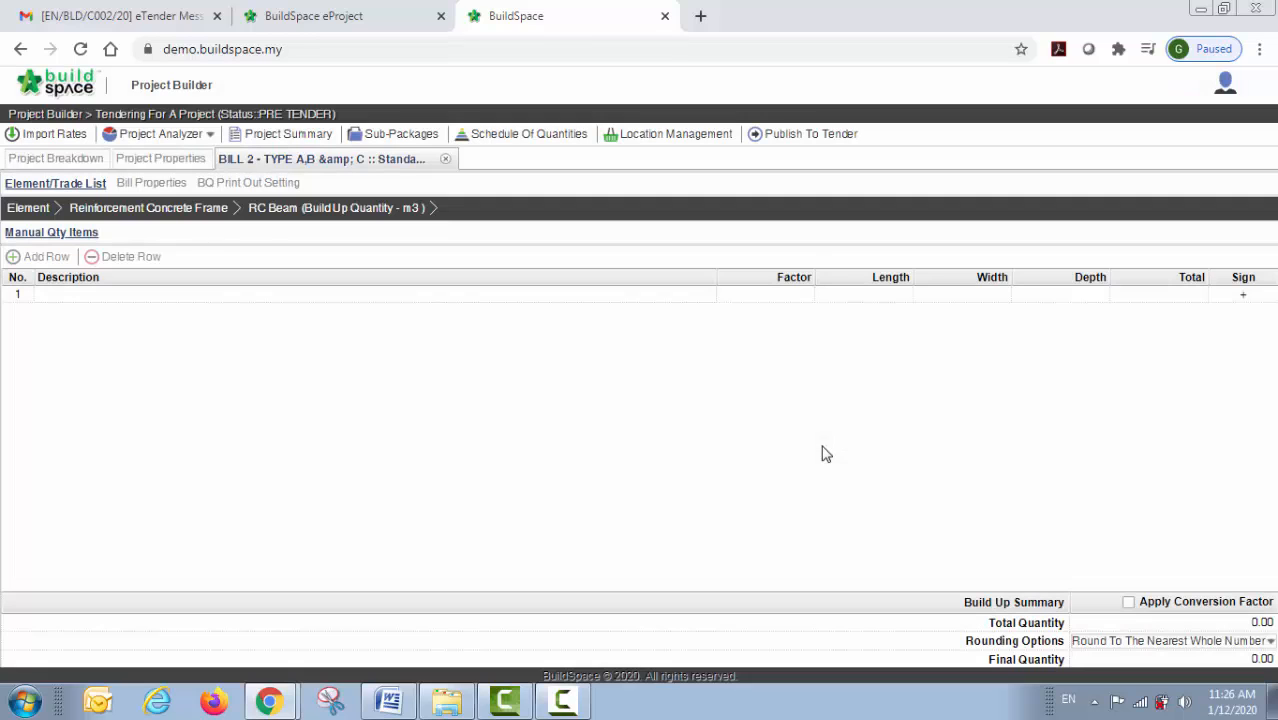
pyautogui.click(600, 305)
pyautogui.click(624, 310)
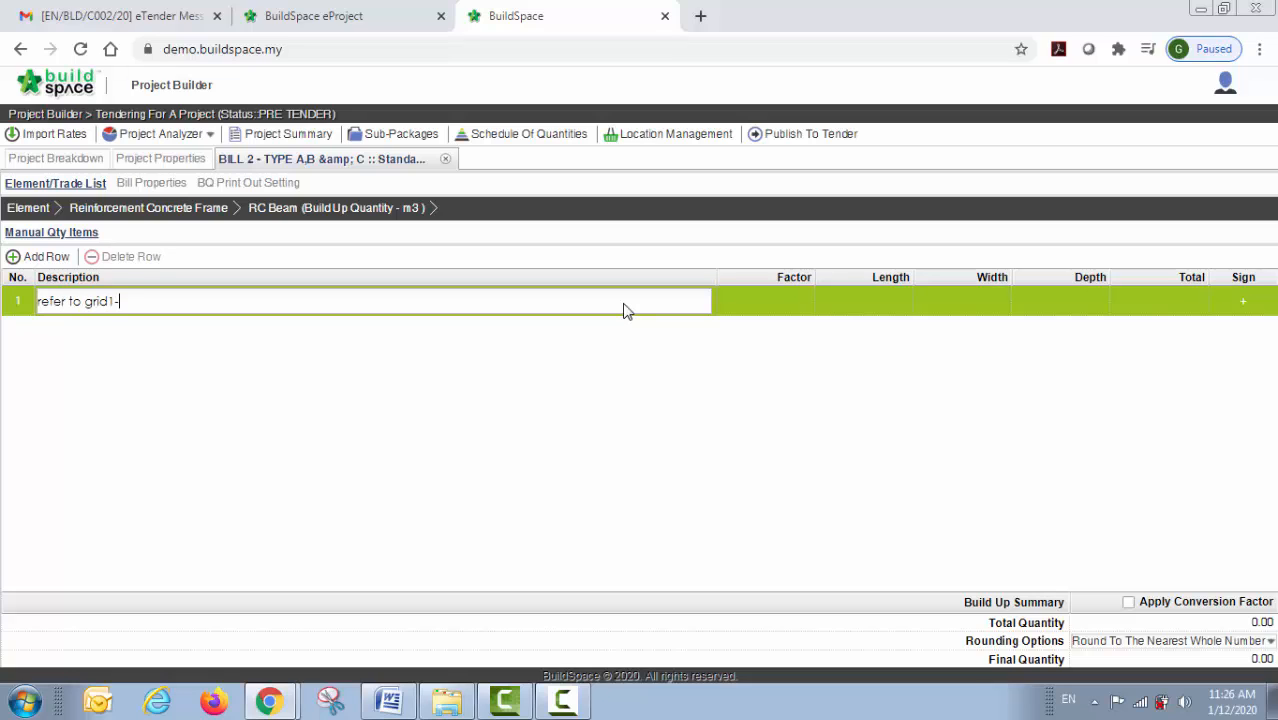
pyautogui.press('Return')
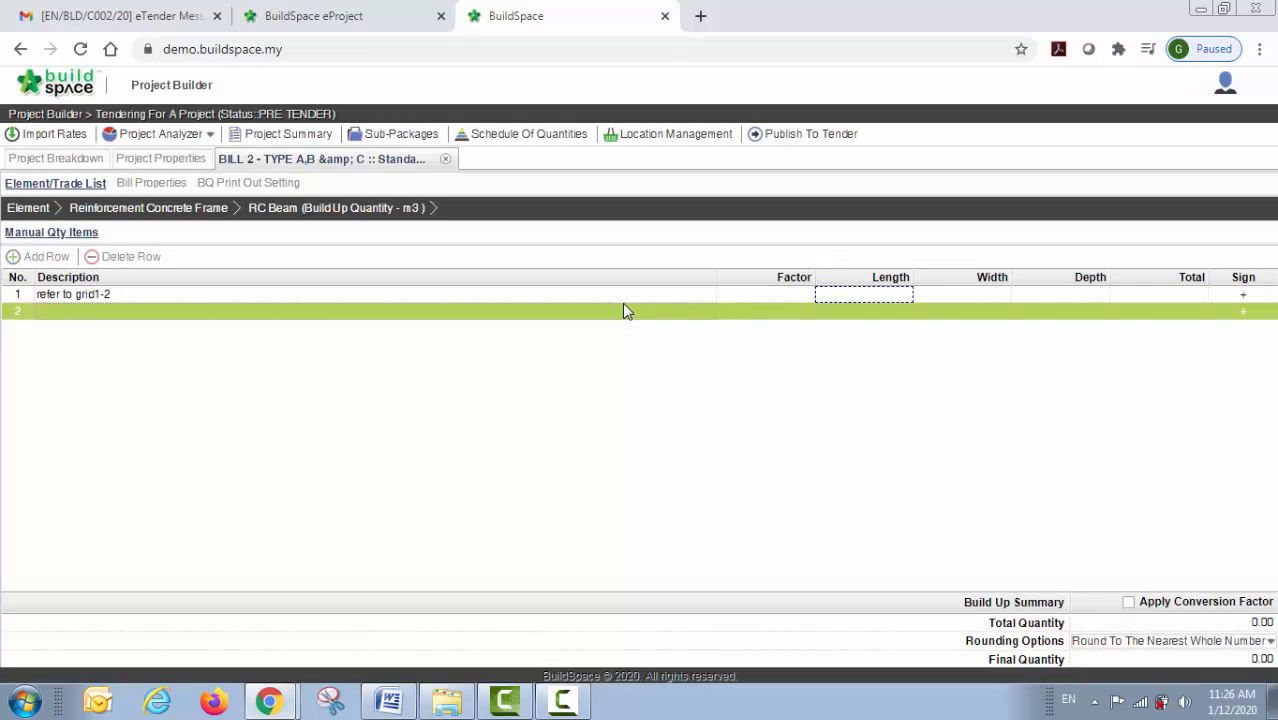
# Step: Enter the length of the first build-up row as the sum 2.5+3
pyautogui.press('Return')
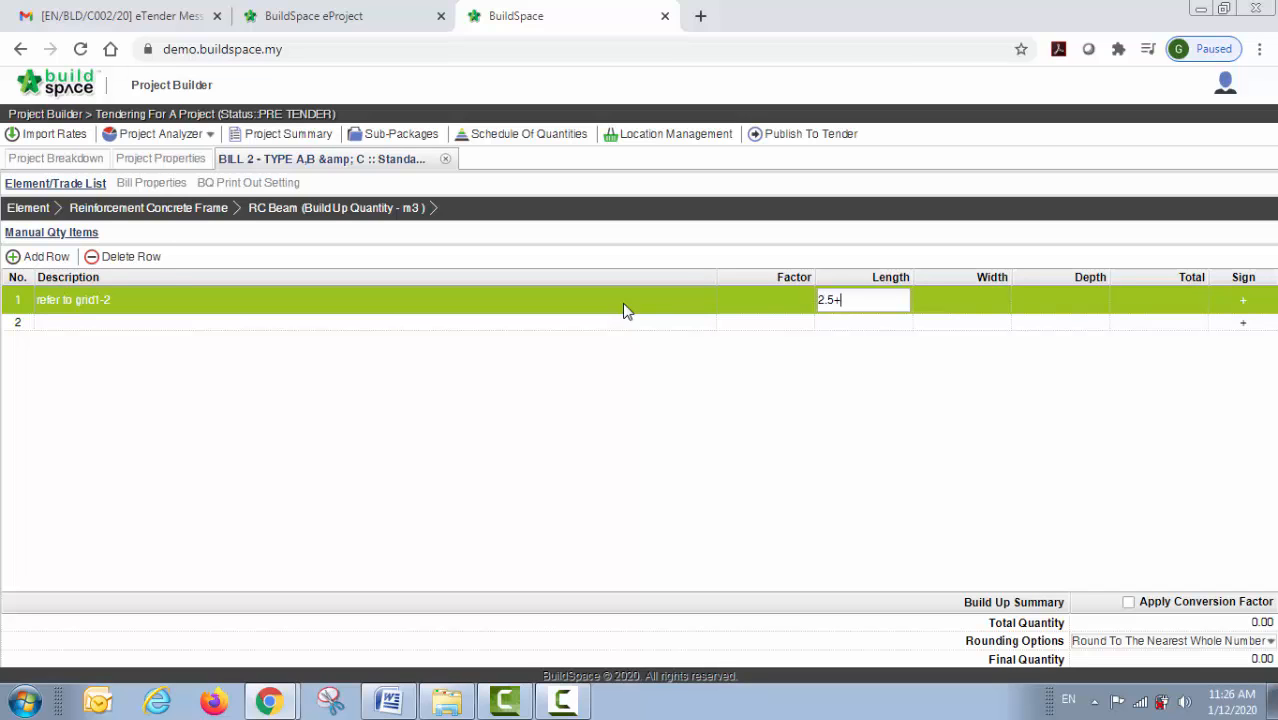
pyautogui.write('2.5+3')
pyautogui.press('Return')
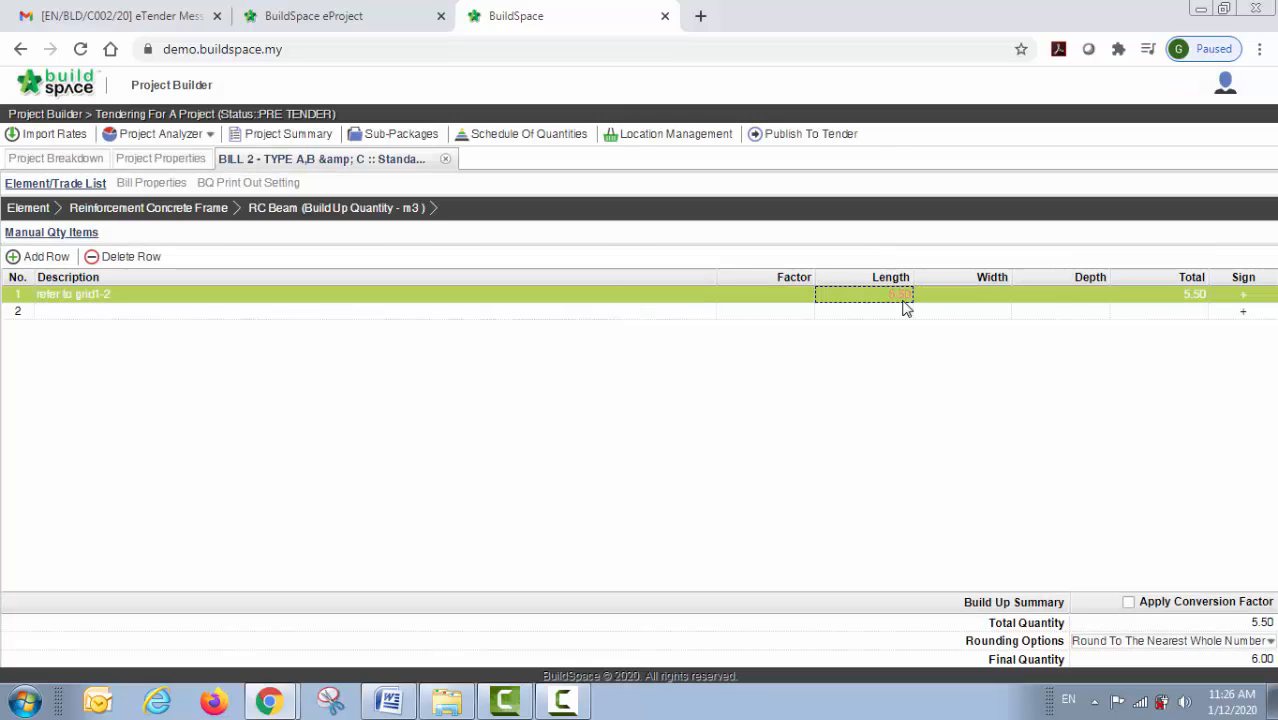
pyautogui.click(903, 313)
# Step: Set the first build-up row's width to 3 and its depth to 2
pyautogui.click(959, 299)
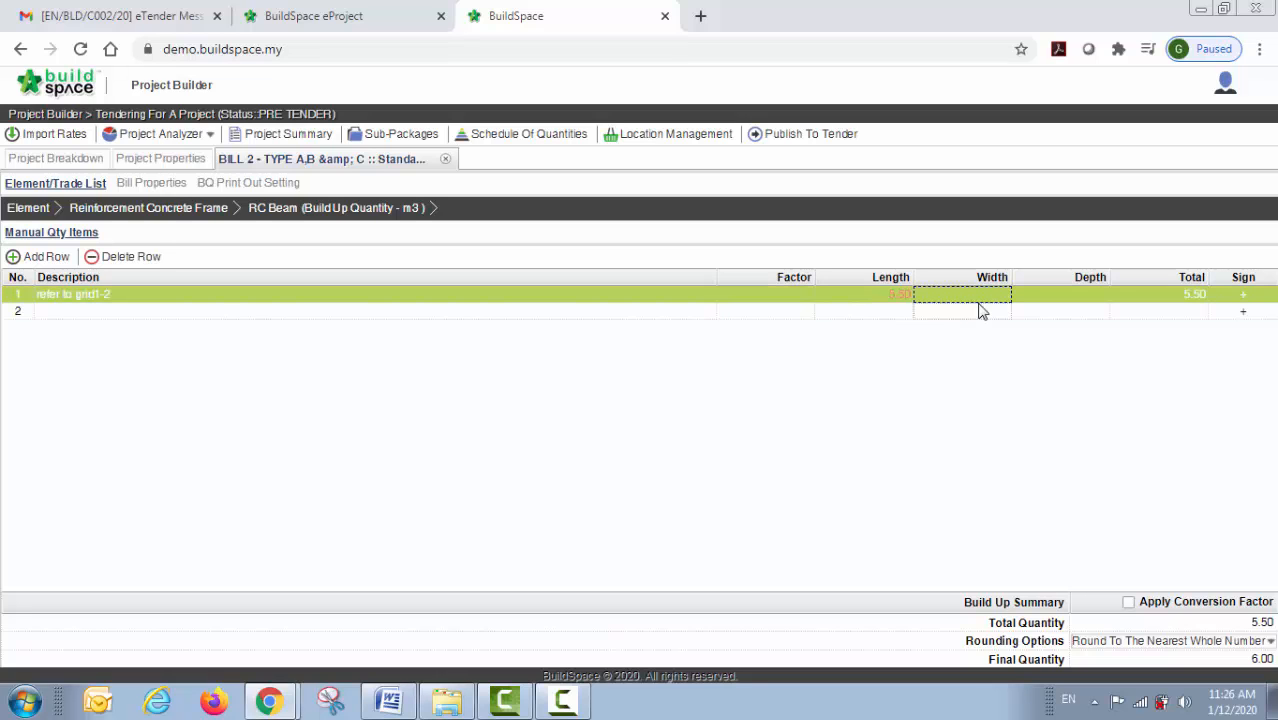
pyautogui.press('Return')
pyautogui.write('2')
pyautogui.press('Return')
pyautogui.press('Tab')
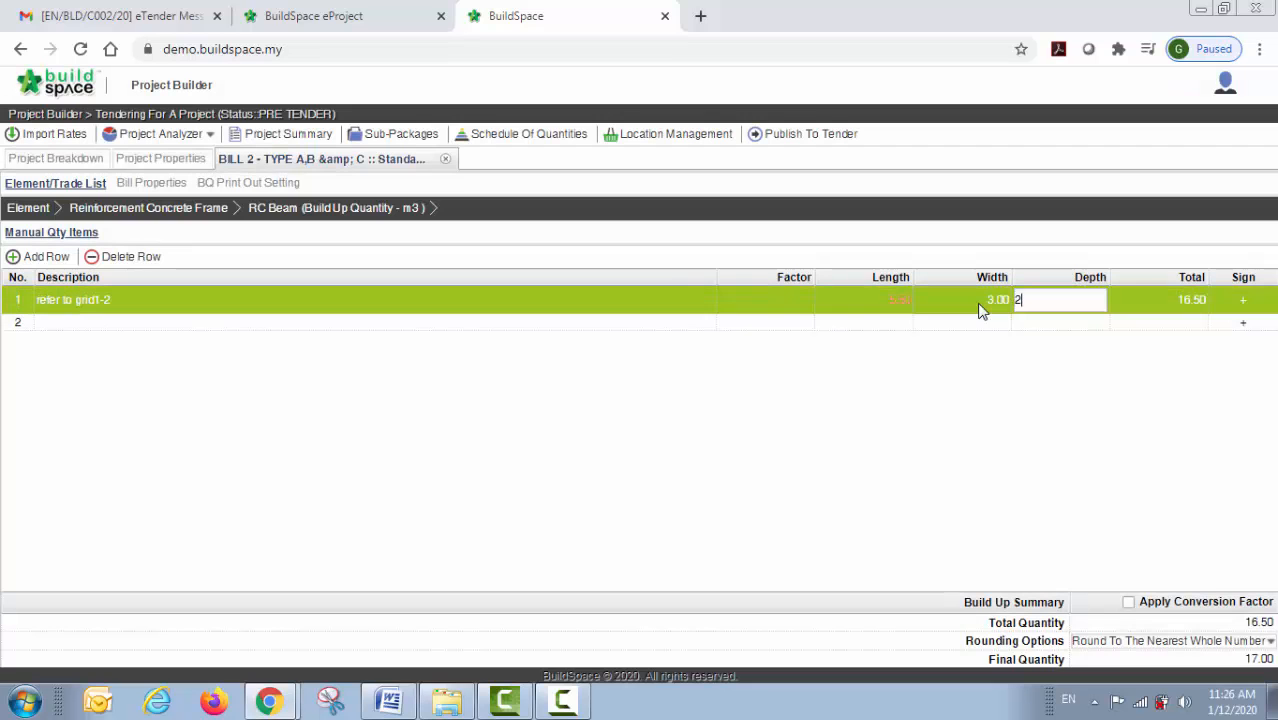
pyautogui.write('2')
pyautogui.press('Return')
# Step: Link the second build-up row's length and width to those of row 1 with row references
pyautogui.click(958, 313)
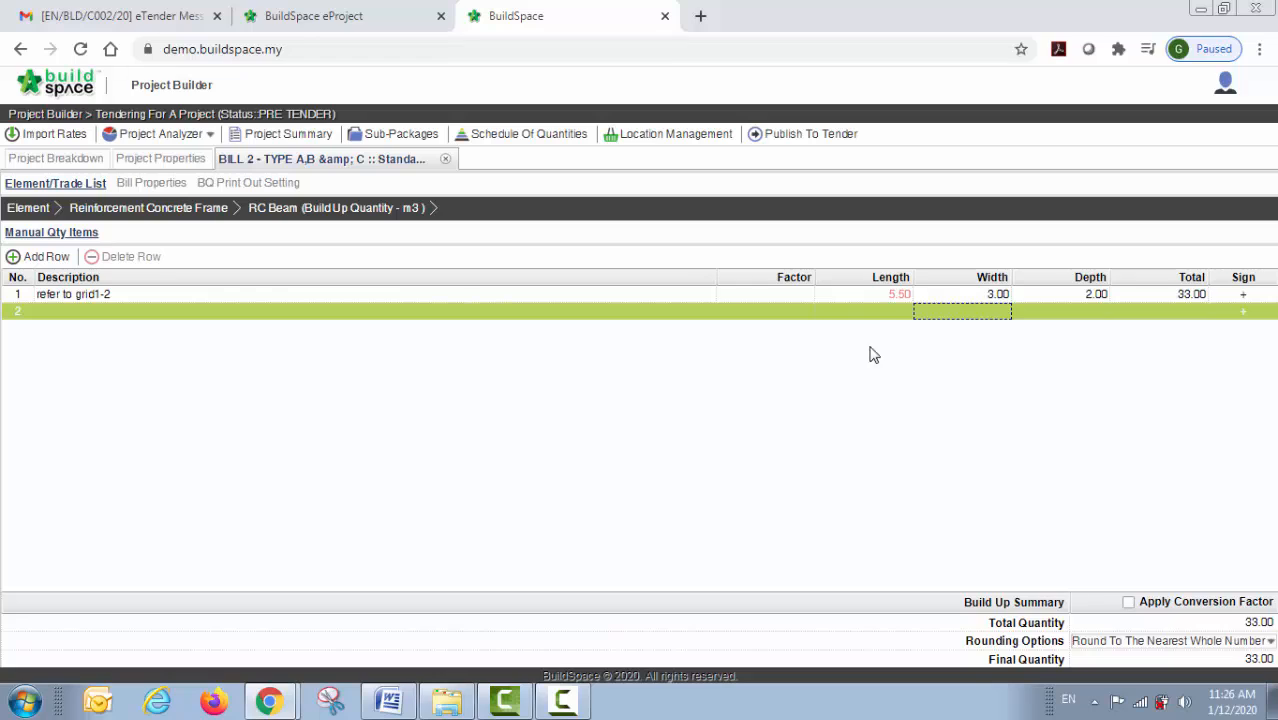
pyautogui.click(890, 313)
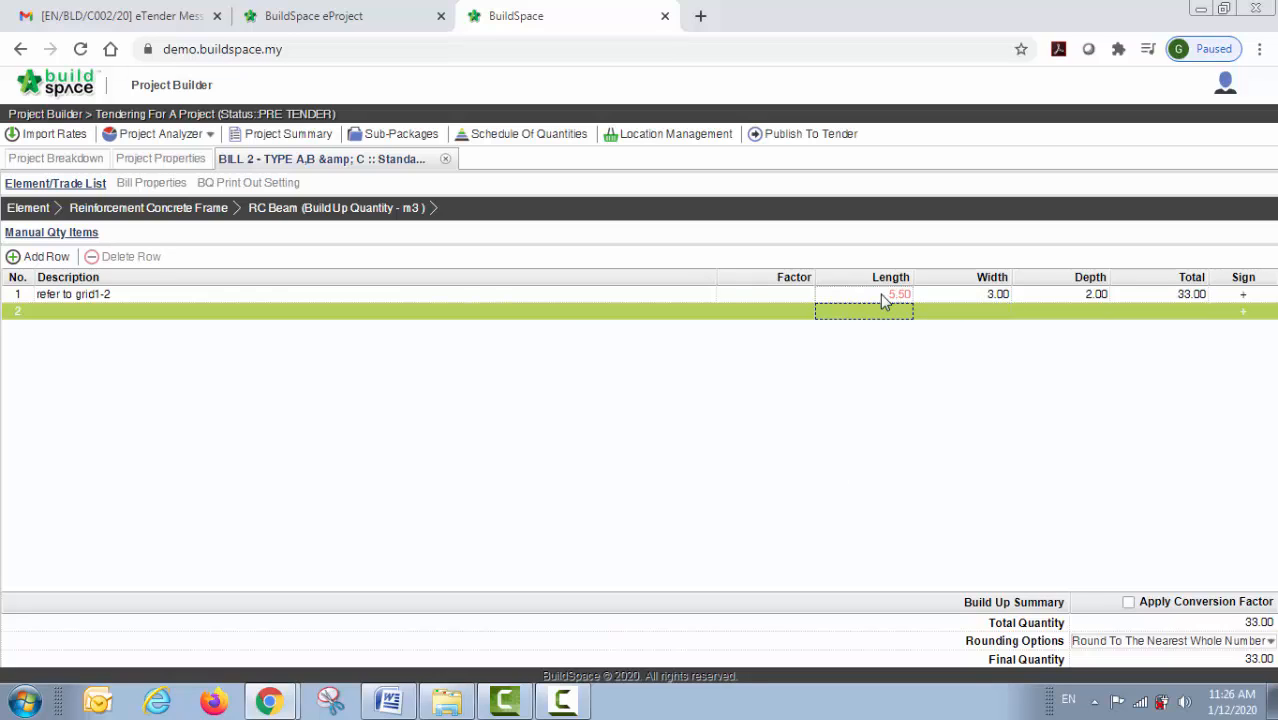
pyautogui.press('Return')
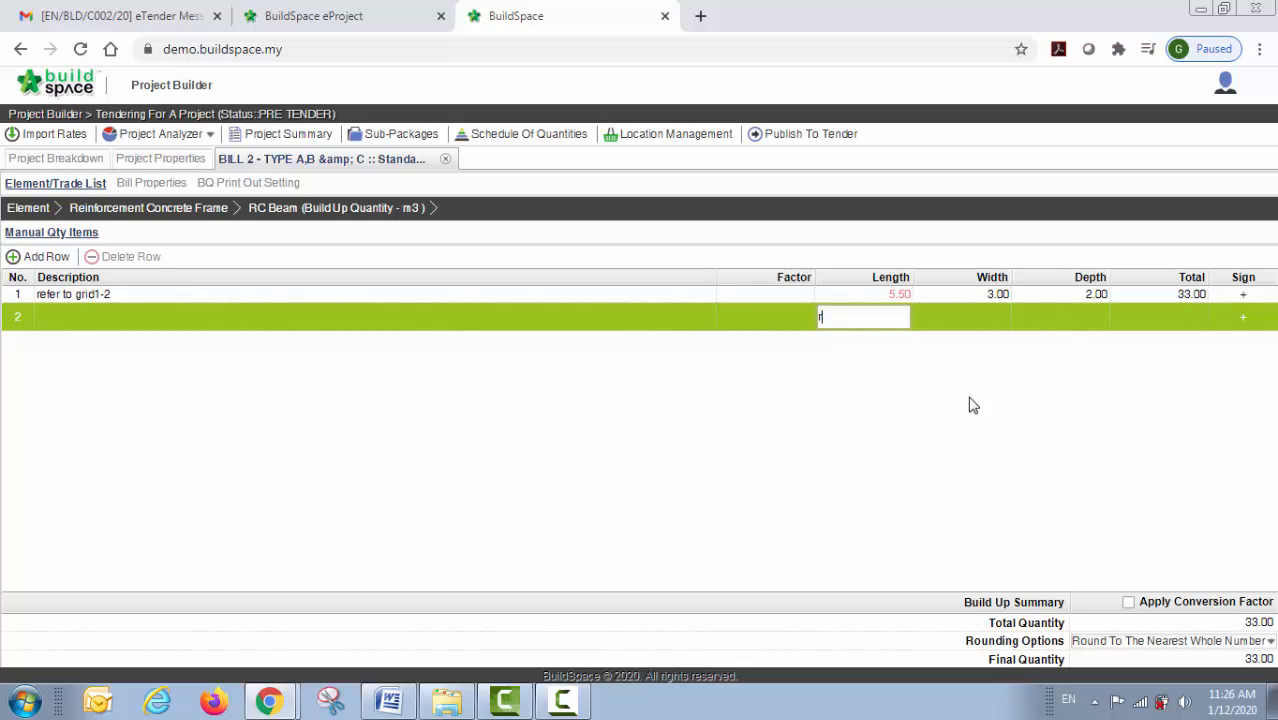
pyautogui.press('Return')
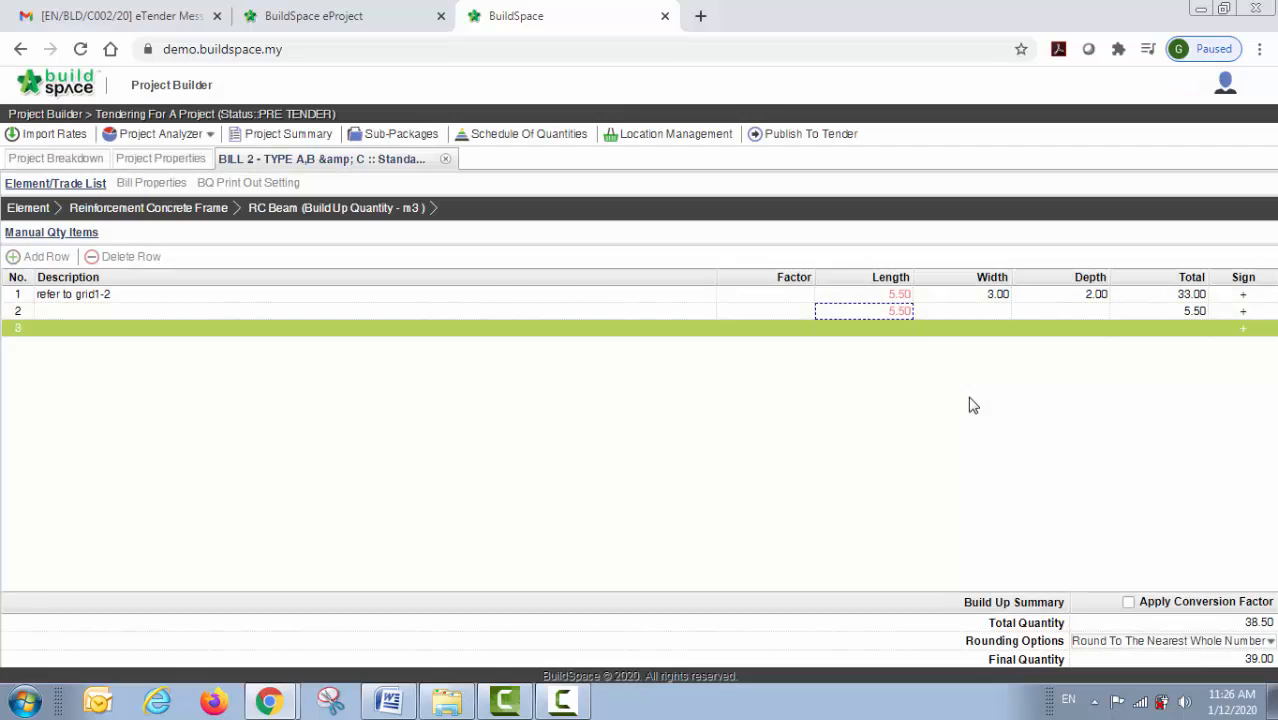
pyautogui.press('Right')
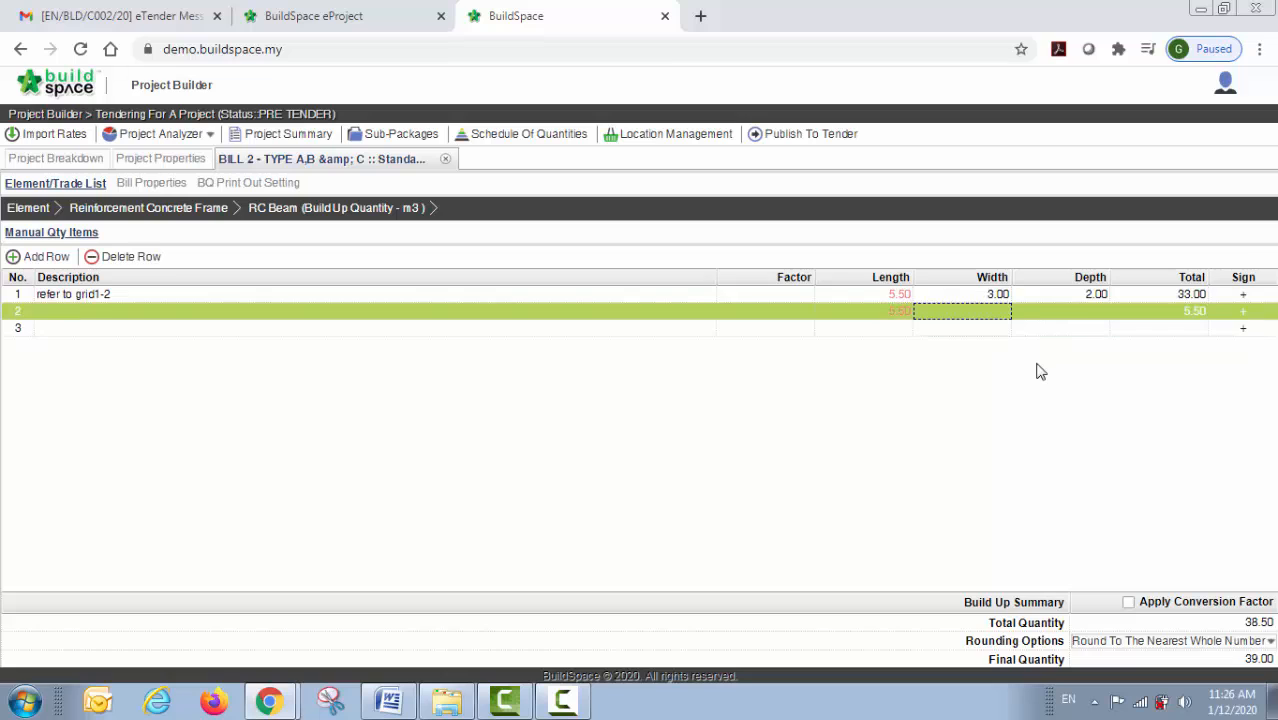
pyautogui.press('Return')
pyautogui.write('rid1')
pyautogui.press('Return')
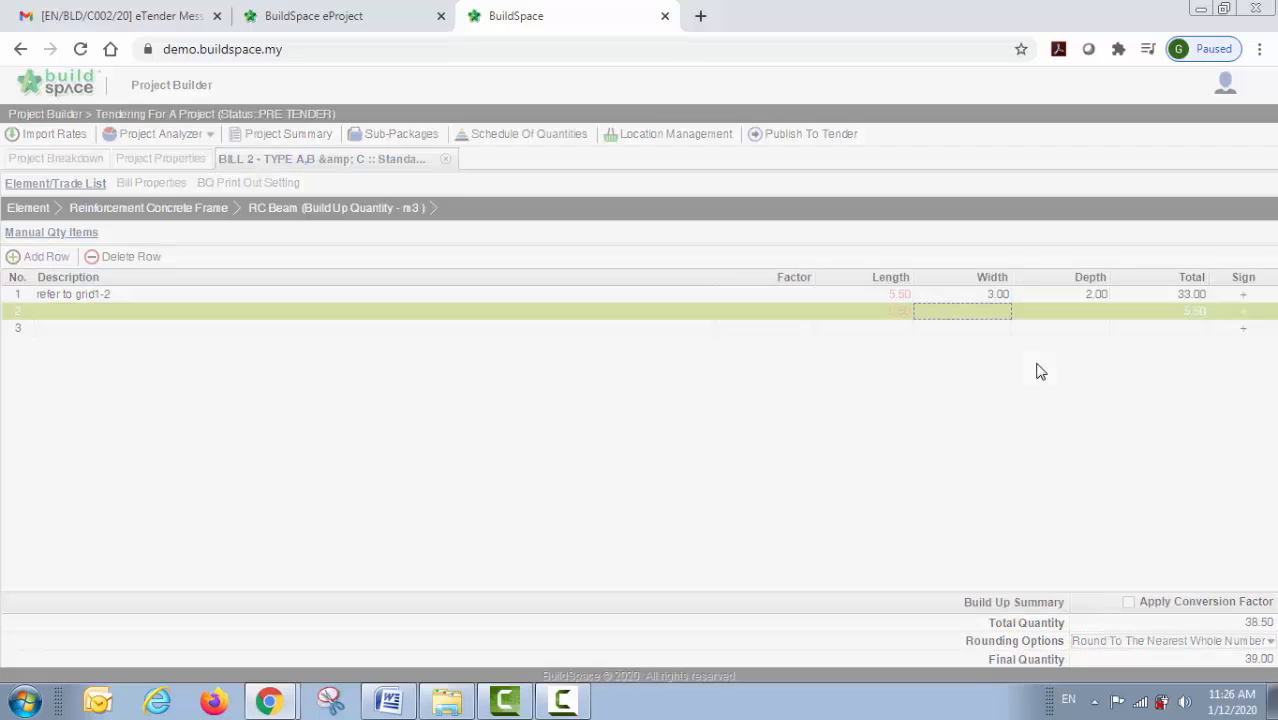
# Step: Link the second build-up row's depth to the depth of row 1 with a row reference
pyautogui.click(1057, 318)
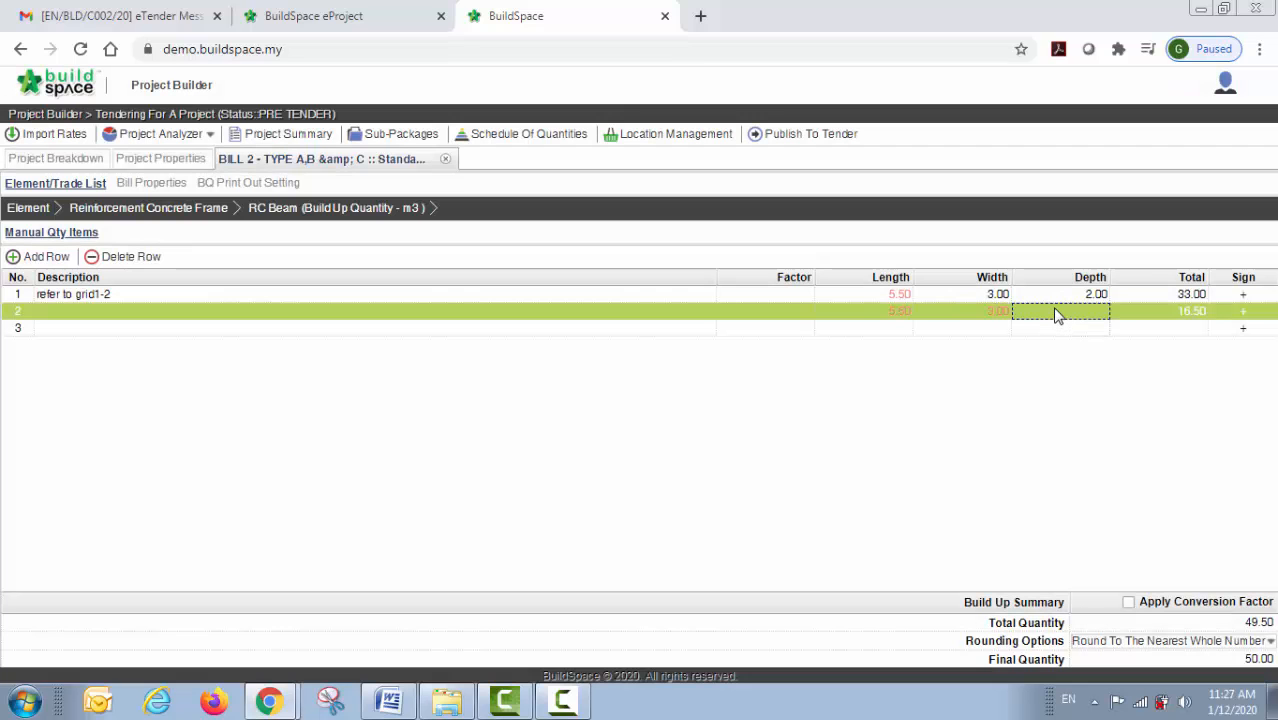
pyautogui.press('Return')
pyautogui.write('rid')
pyautogui.write('1')
pyautogui.press('Return')
# Step: Change the width of build-up row 1 to 6
pyautogui.click(1006, 293)
pyautogui.press('Return')
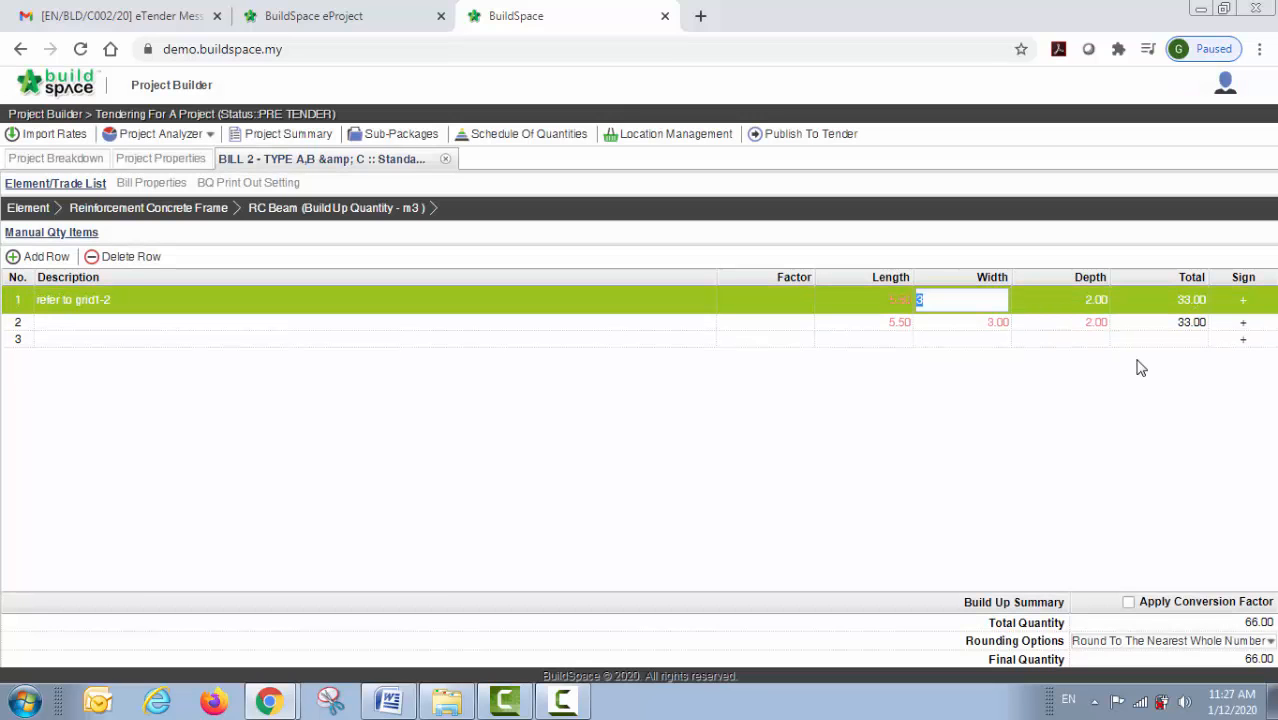
pyautogui.press('Return')
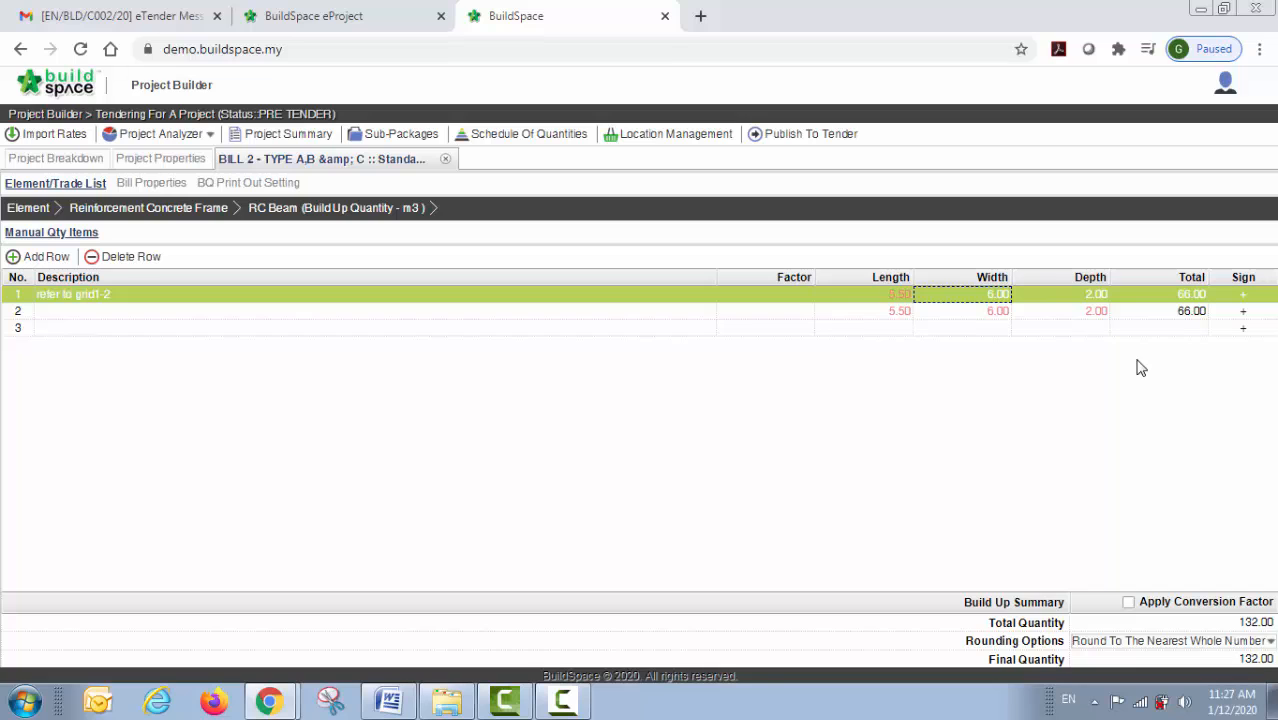
pyautogui.click(986, 329)
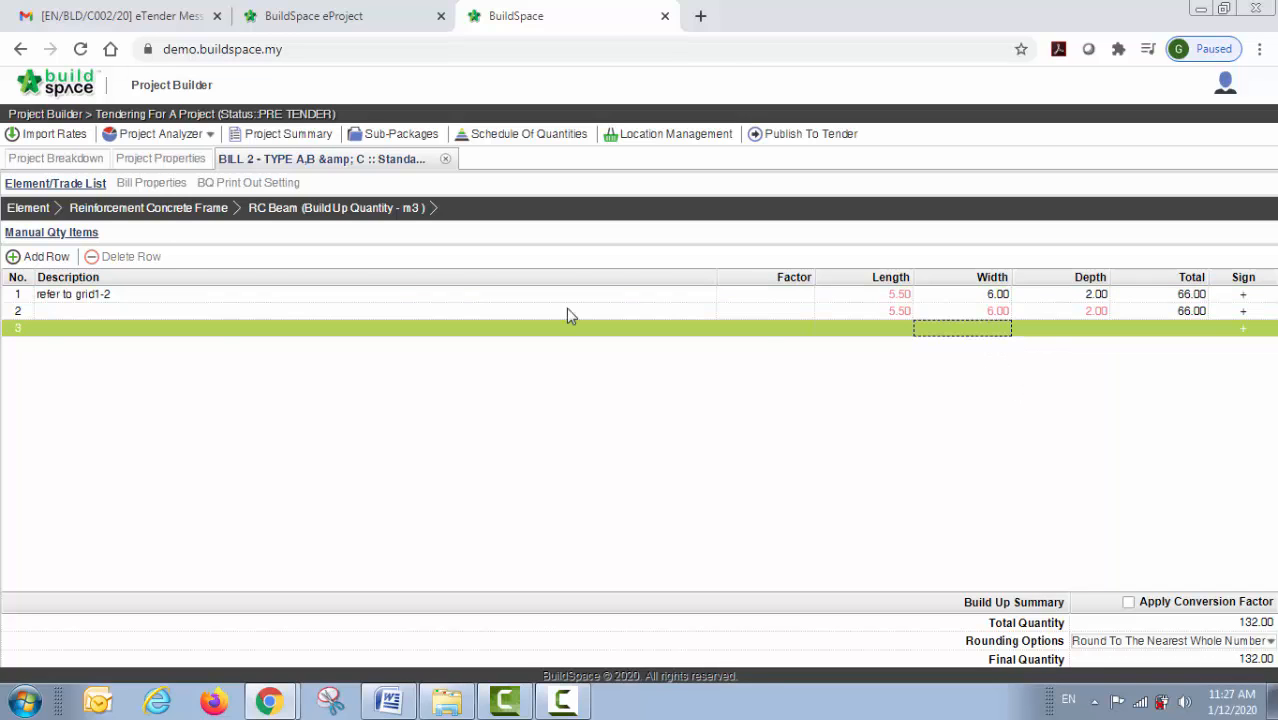
# Step: Return to the Reinforcement Concrete Frame items and enter a Type A quantity per unit of 120 for the Roof Beam under Type A
pyautogui.click(86, 210)
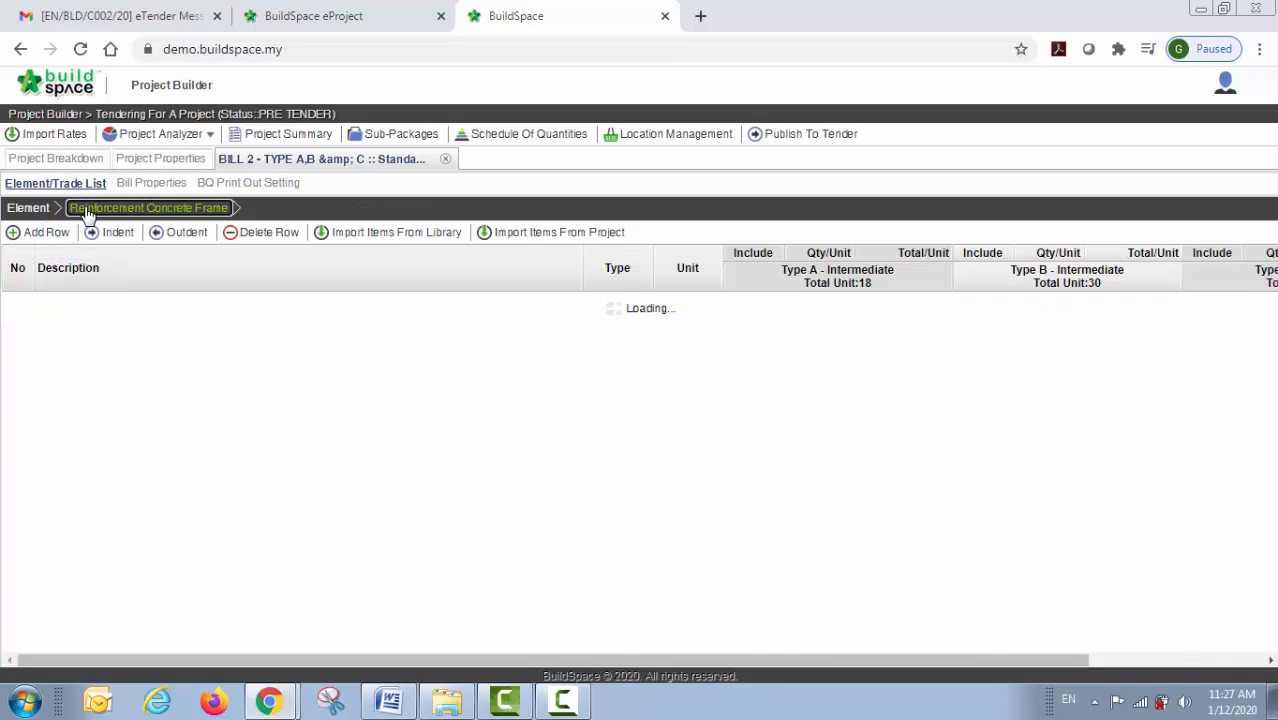
pyautogui.click(838, 351)
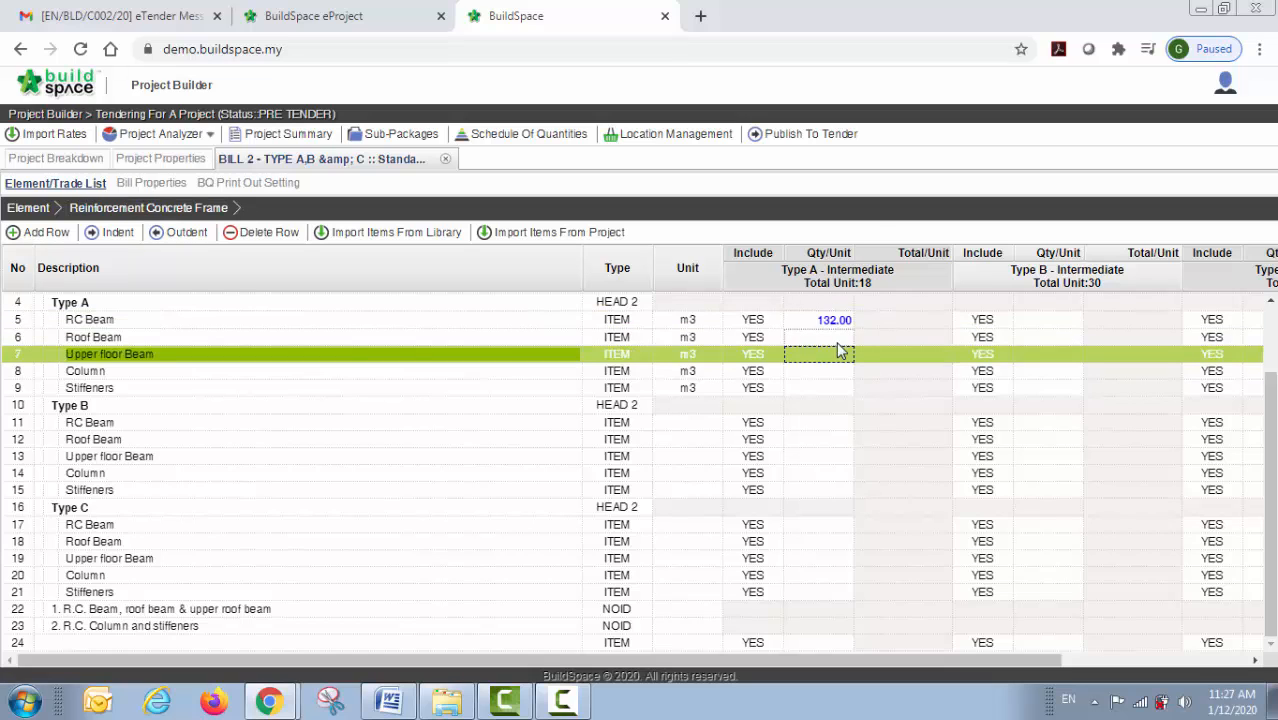
pyautogui.click(838, 343)
pyautogui.press('Return')
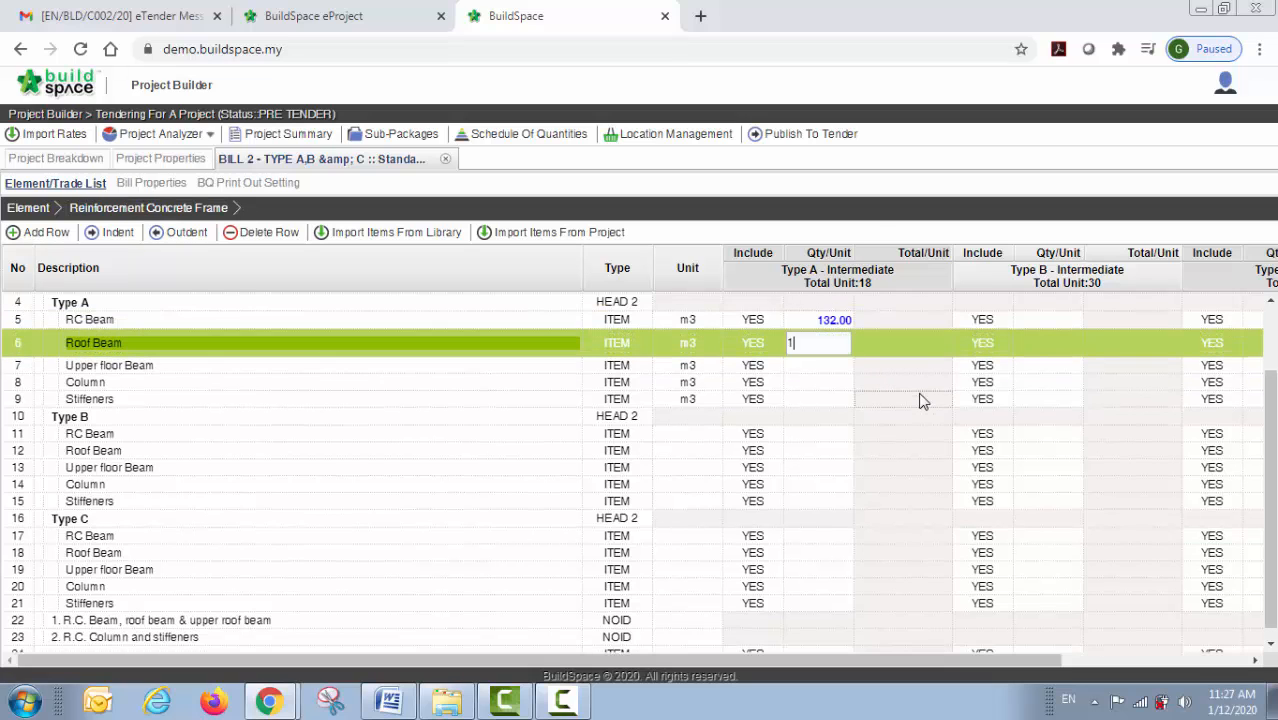
pyautogui.write('120')
pyautogui.press('Return')
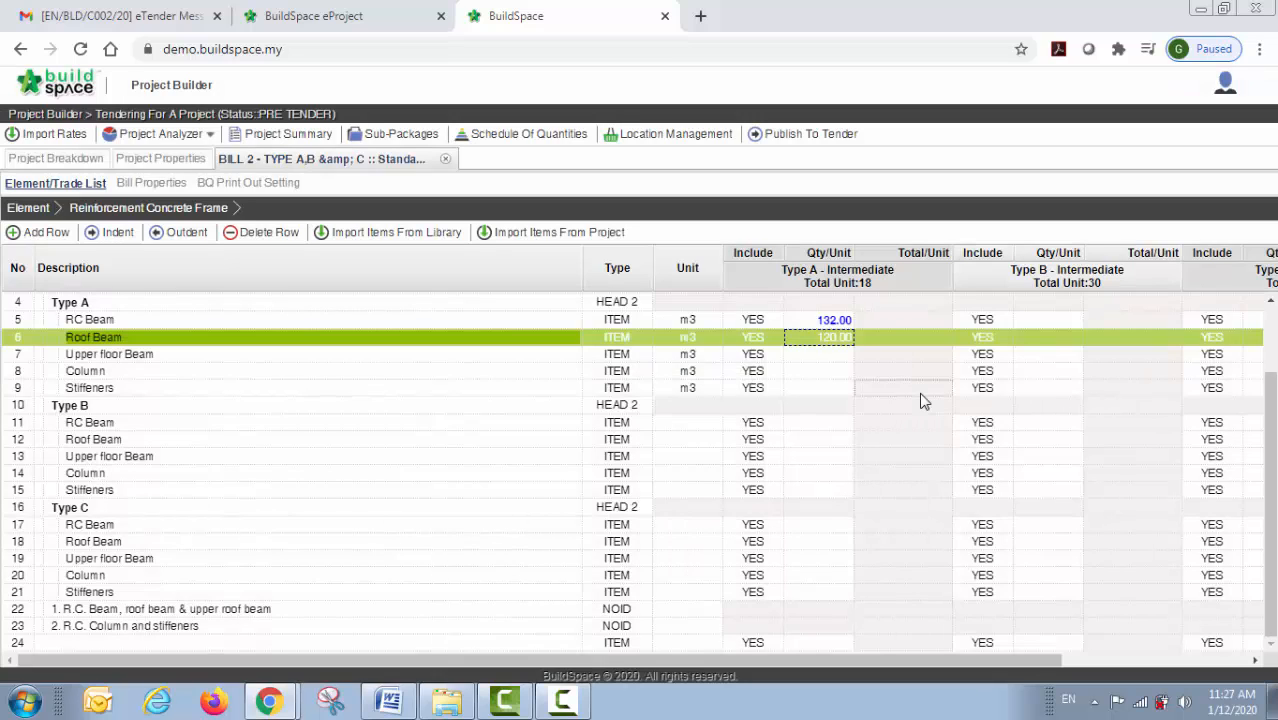
# Step: Enter Type A quantities per unit of 300 for the Upper floor Beam and 200 for the Column under Type A
pyautogui.press('Down')
pyautogui.press('Return')
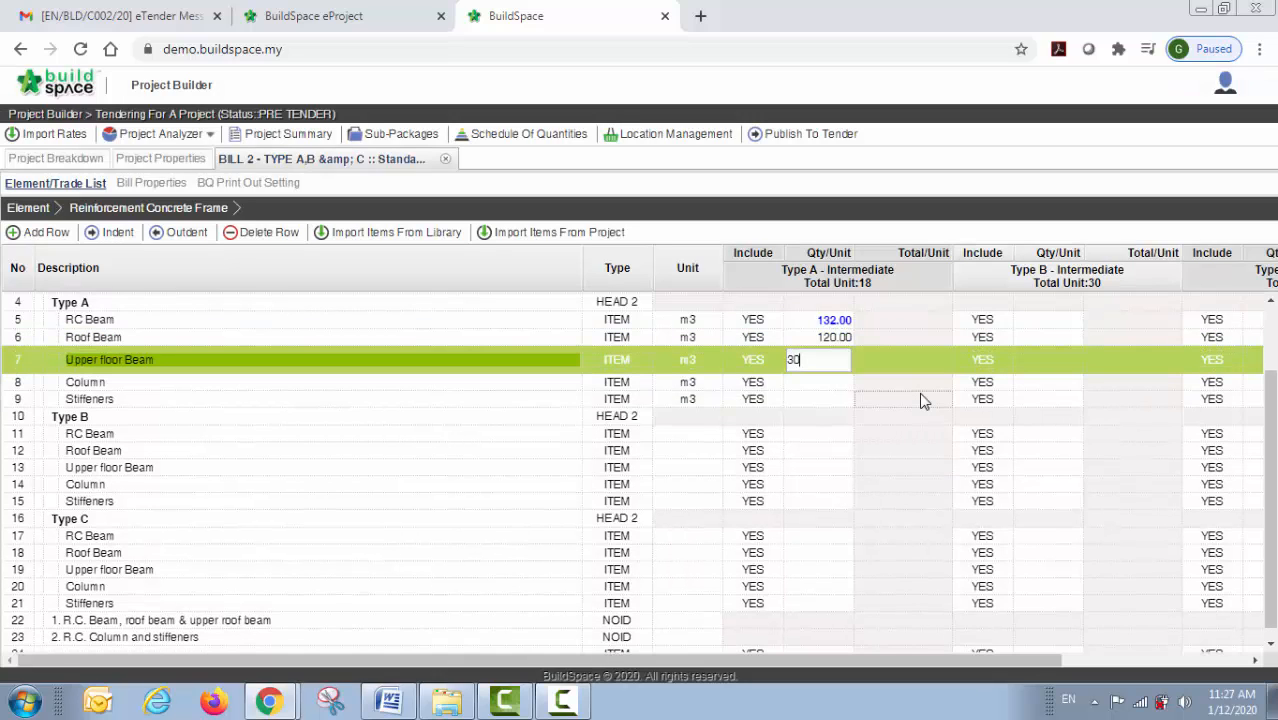
pyautogui.press('Return')
pyautogui.press('Down')
pyautogui.press('Return')
pyautogui.write('2')
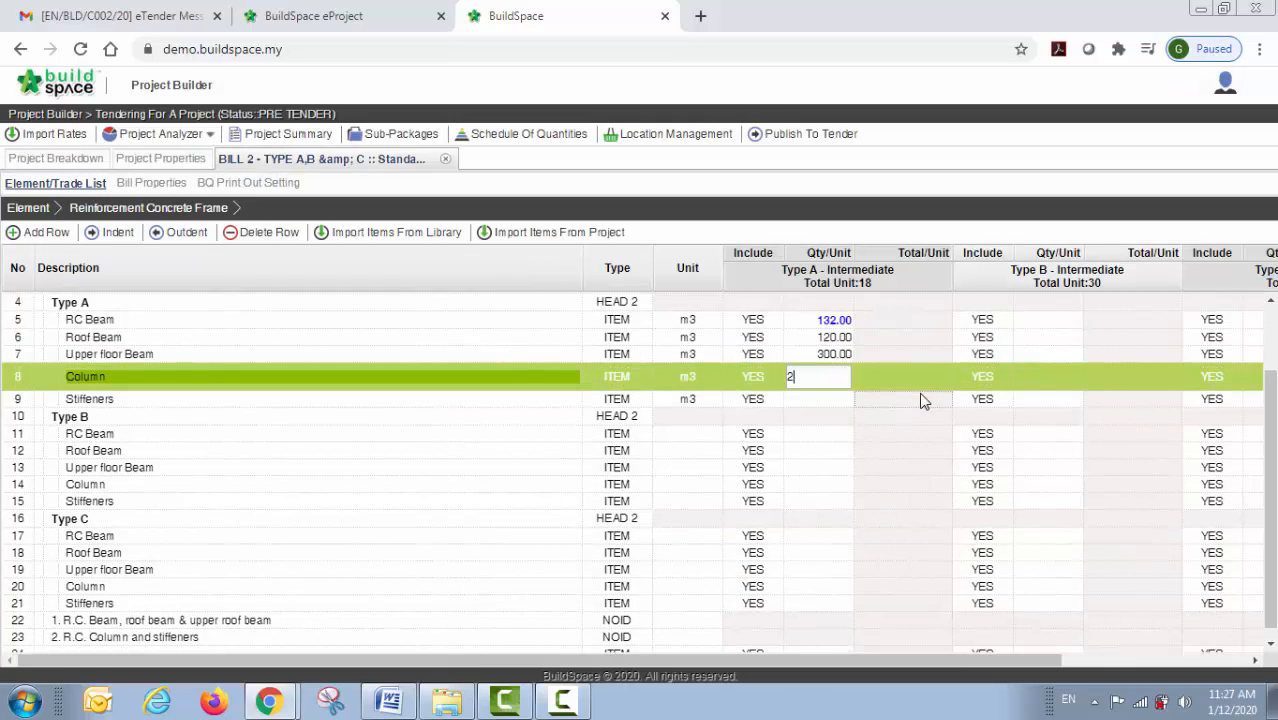
pyautogui.write('00')
pyautogui.press('Return')
# Step: Enter a Type A quantity per unit of 300 for the Stiffeners under Type A
pyautogui.press('Down')
pyautogui.press('Return')
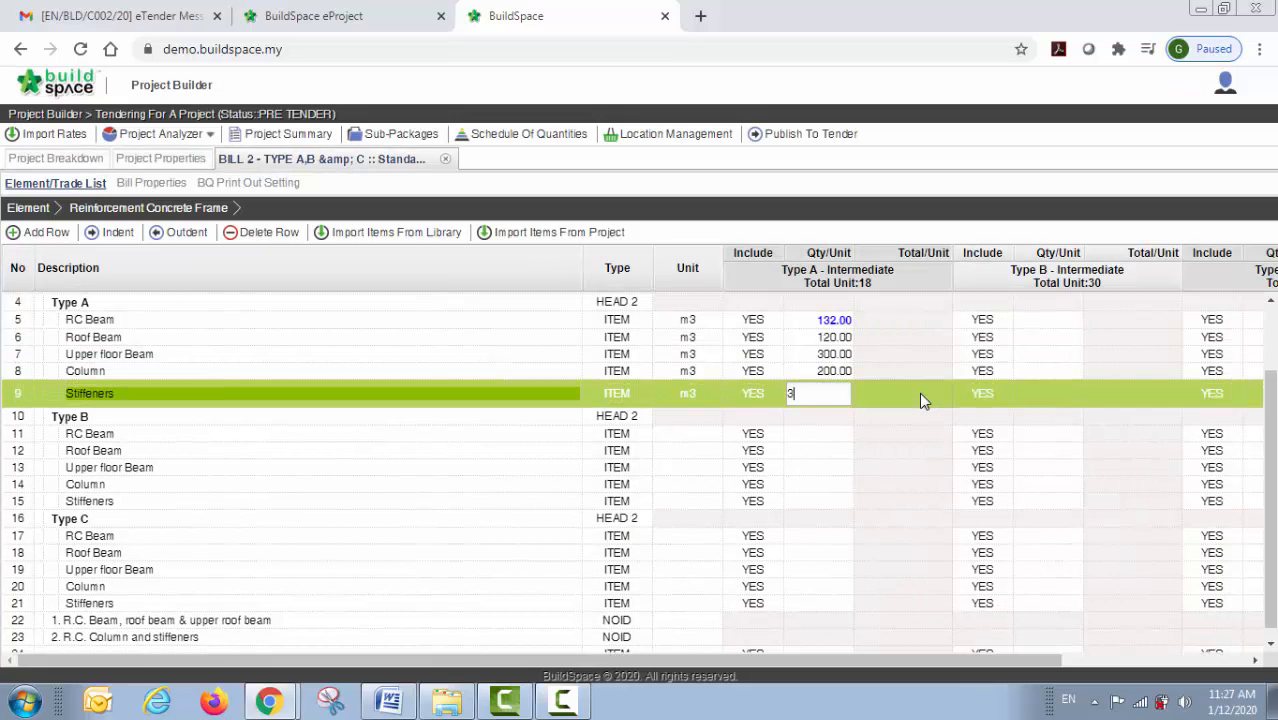
pyautogui.write('300')
pyautogui.press('Return')
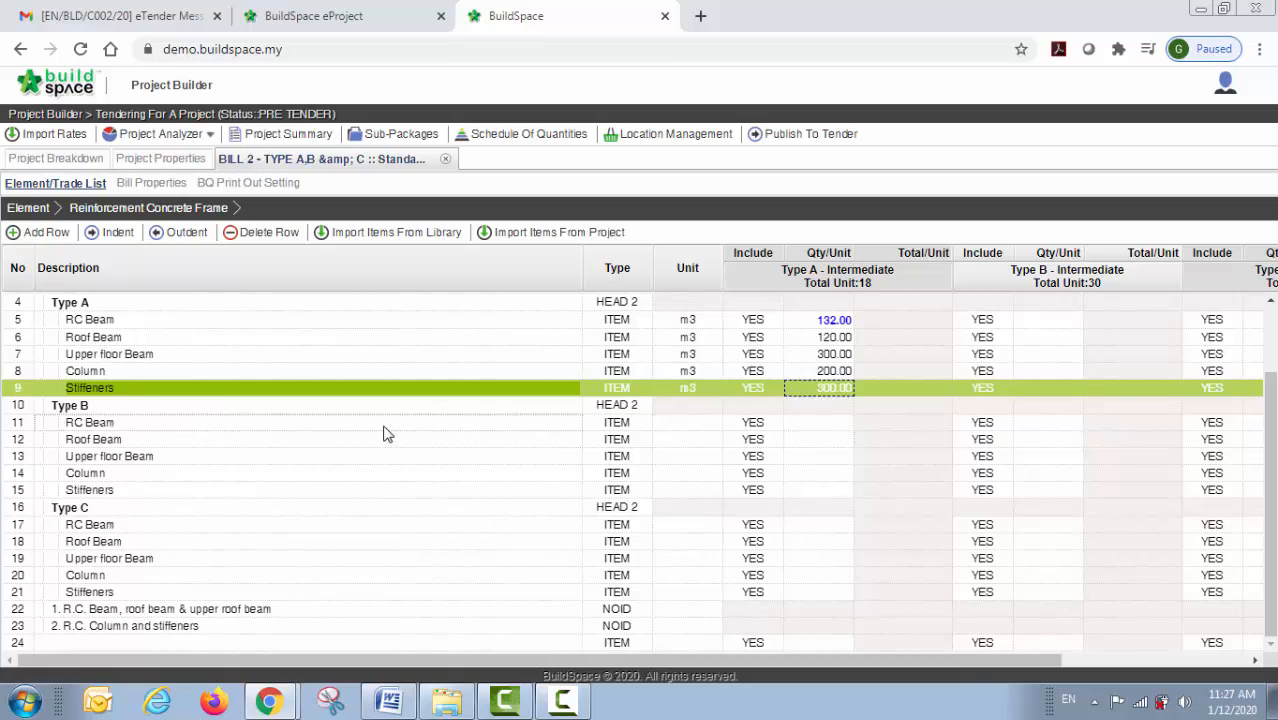
# Step: Try to open the Type B build-up quantity of the RC Beam under the Type B heading
pyautogui.click(383, 425)
pyautogui.click(1062, 426)
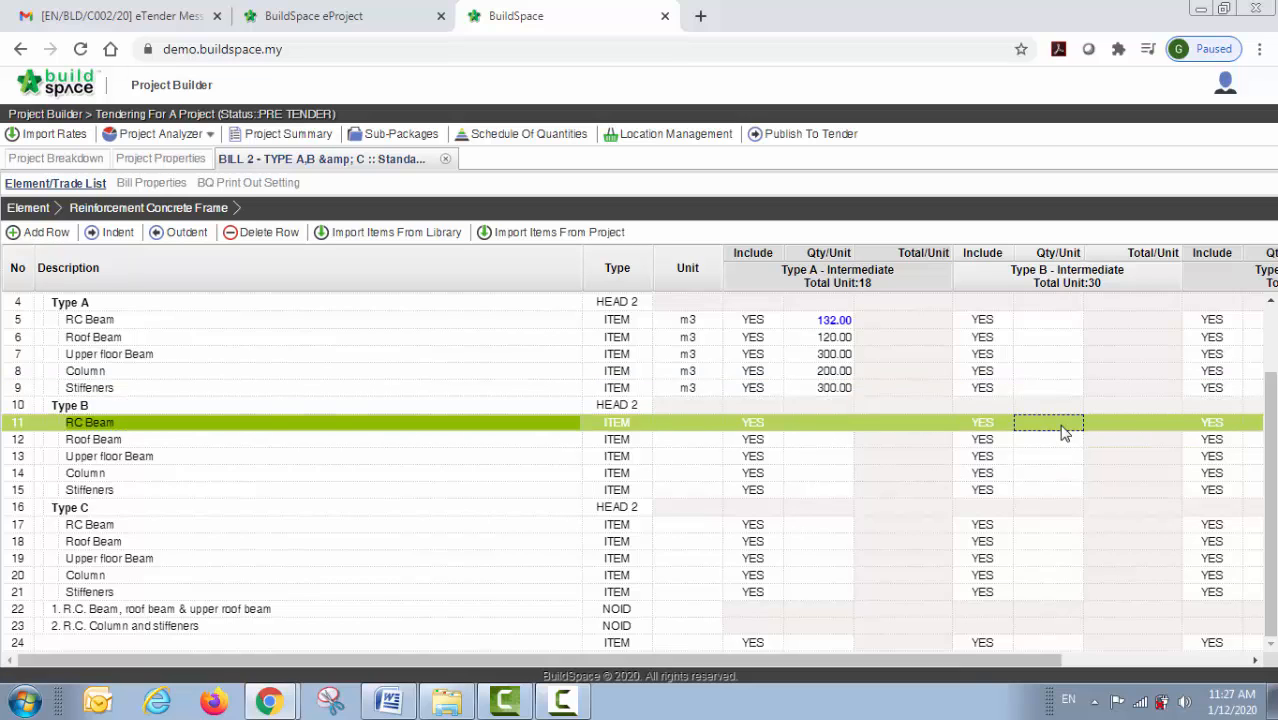
pyautogui.doubleClick(1062, 427)
pyautogui.click(749, 403)
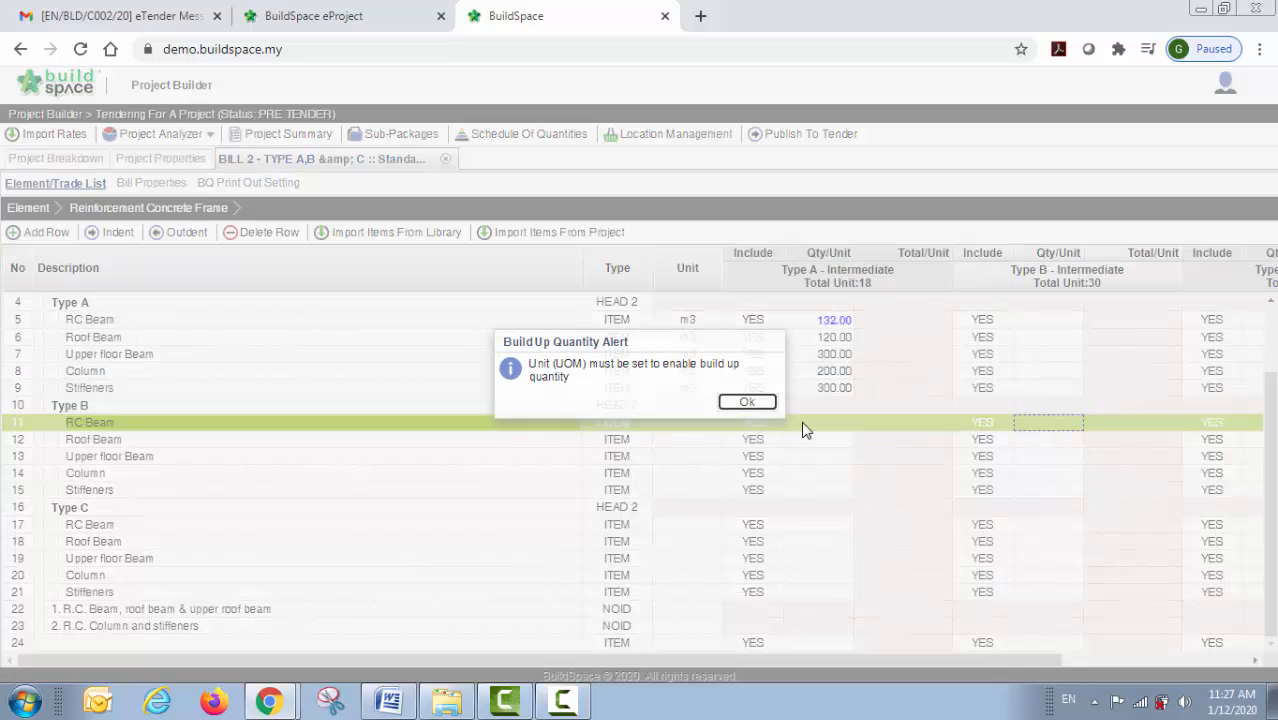
# Step: Set the unit of the RC Beam under the Type B heading to m3
pyautogui.click(712, 432)
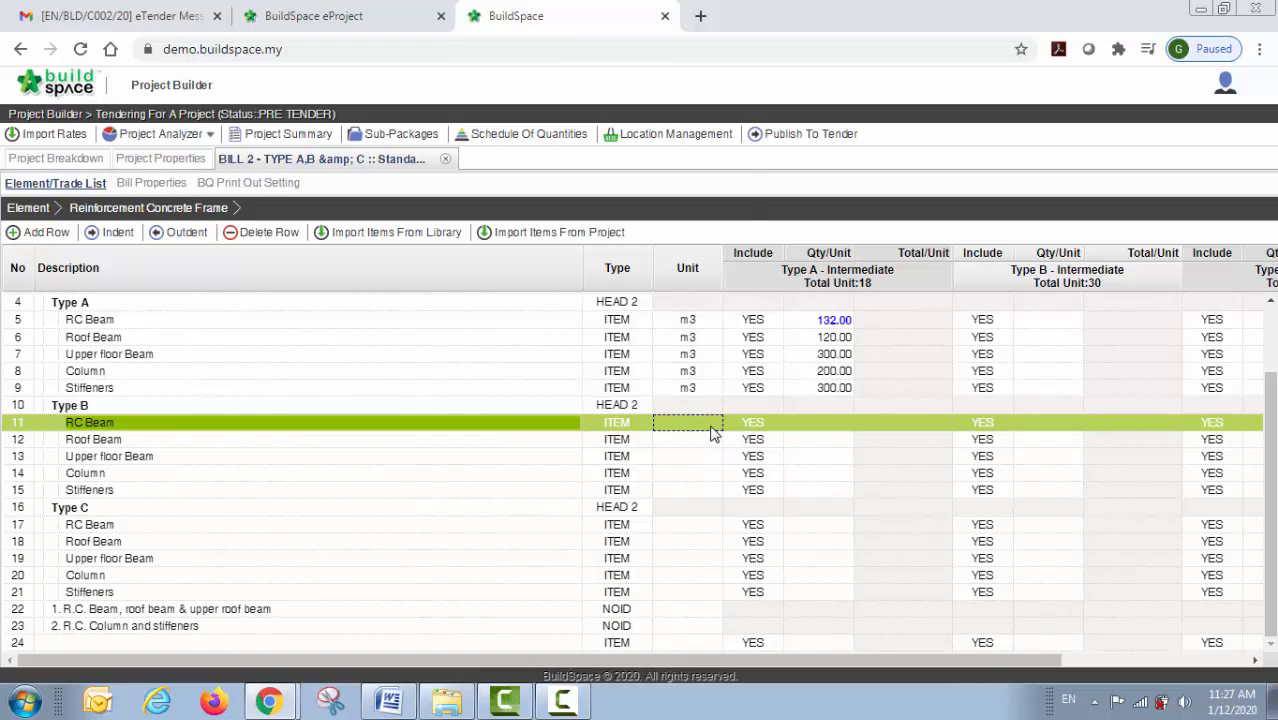
pyautogui.click(712, 432)
pyautogui.click(712, 428)
pyautogui.press('m')
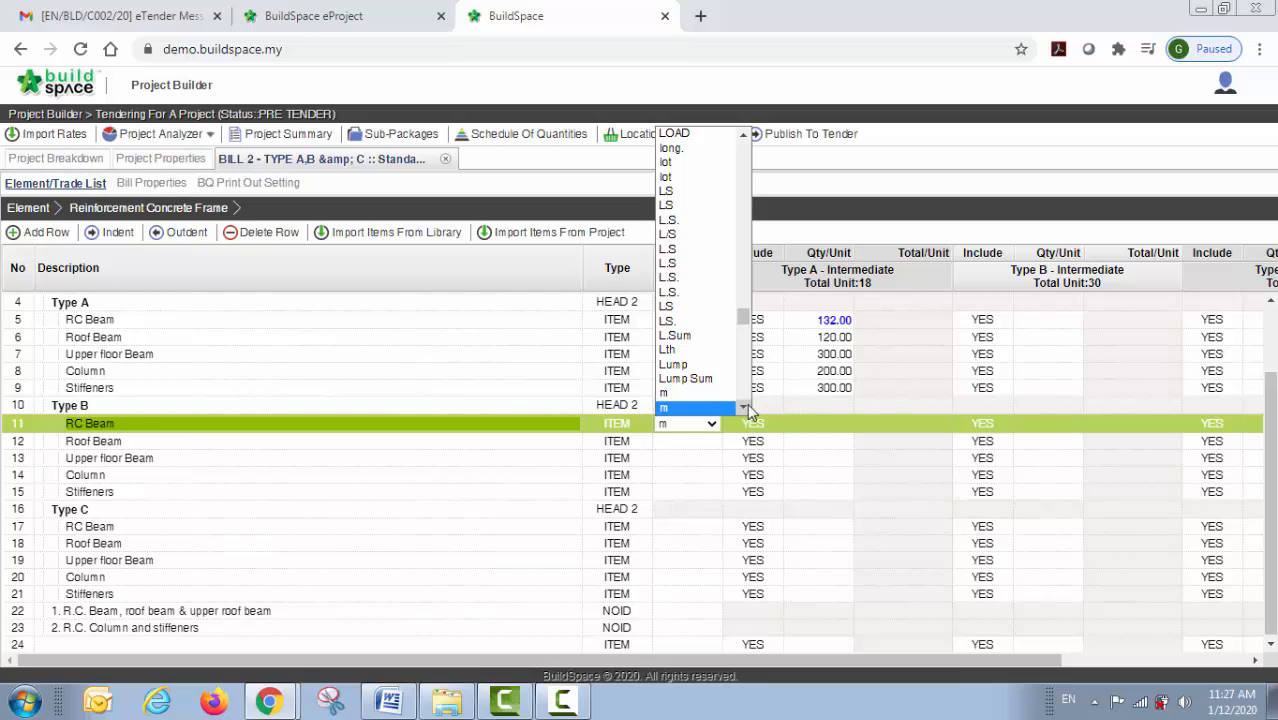
pyautogui.click(745, 407)
pyautogui.scroll(-10, 745, 405)
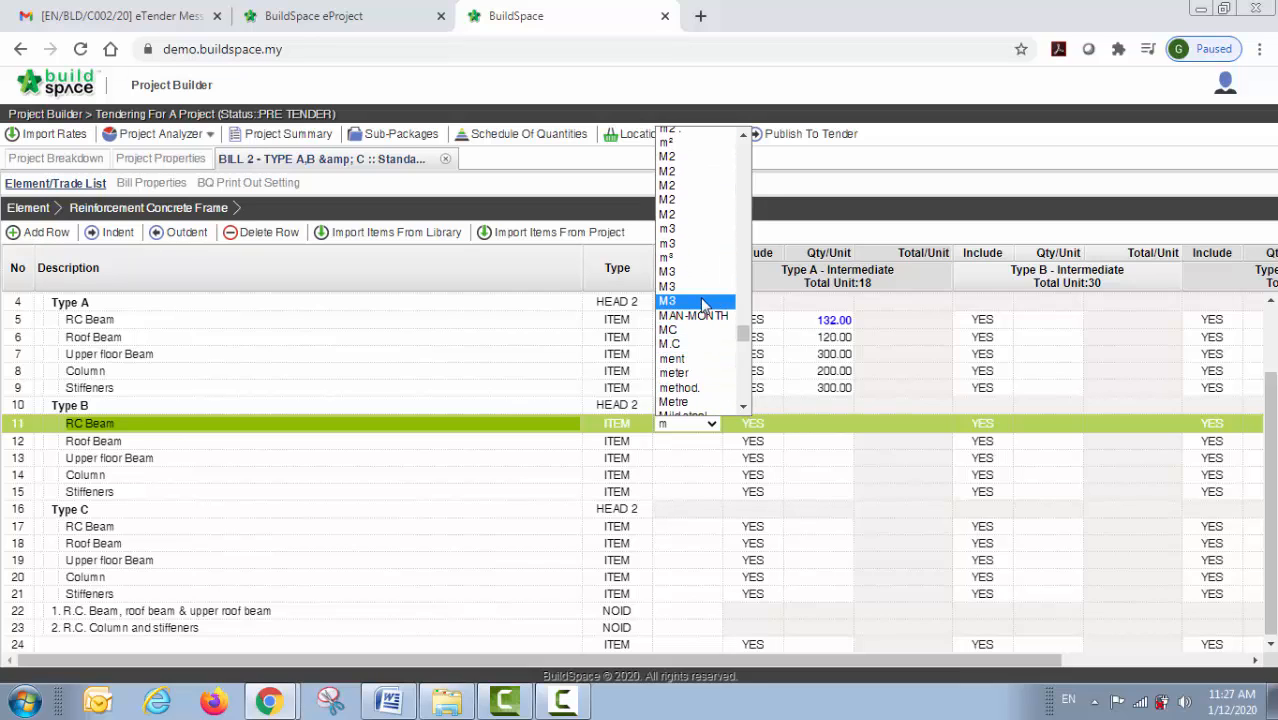
pyautogui.click(699, 256)
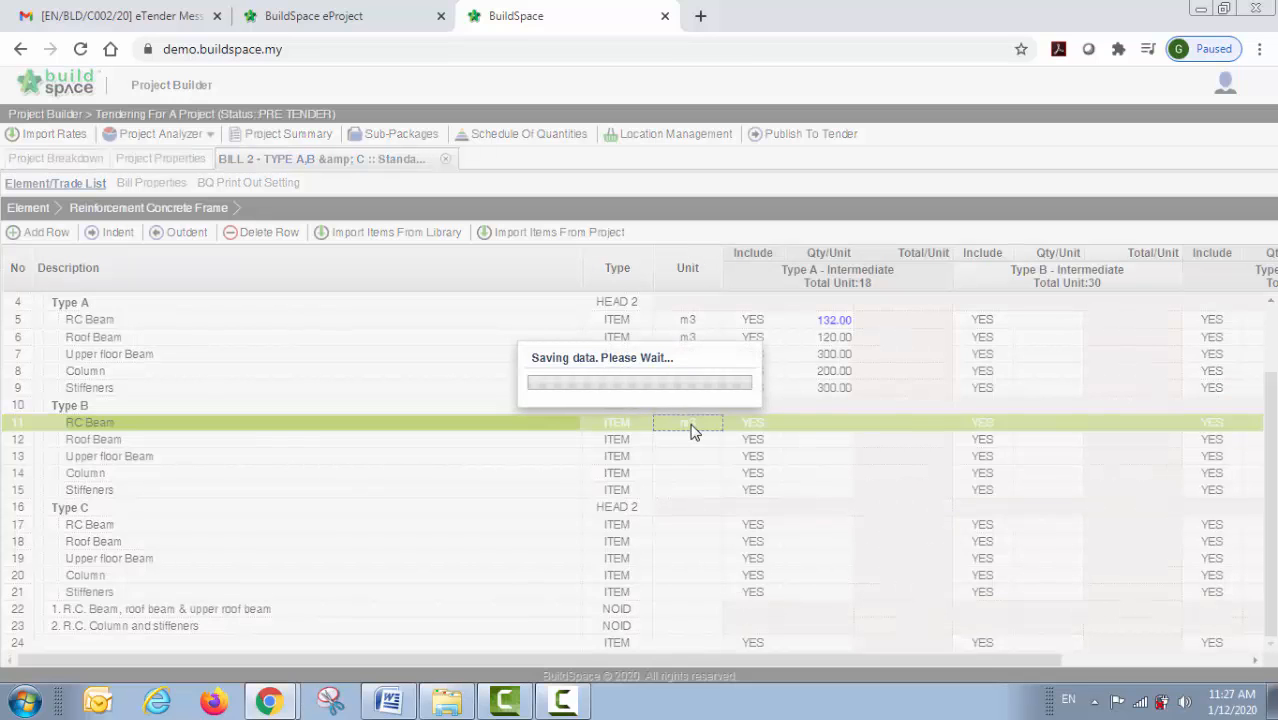
# Step: Open the Type B build-up quantity of the RC Beam under Type B and enter a length of 12 in its first row
pyautogui.click(1060, 428)
pyautogui.doubleClick(1060, 428)
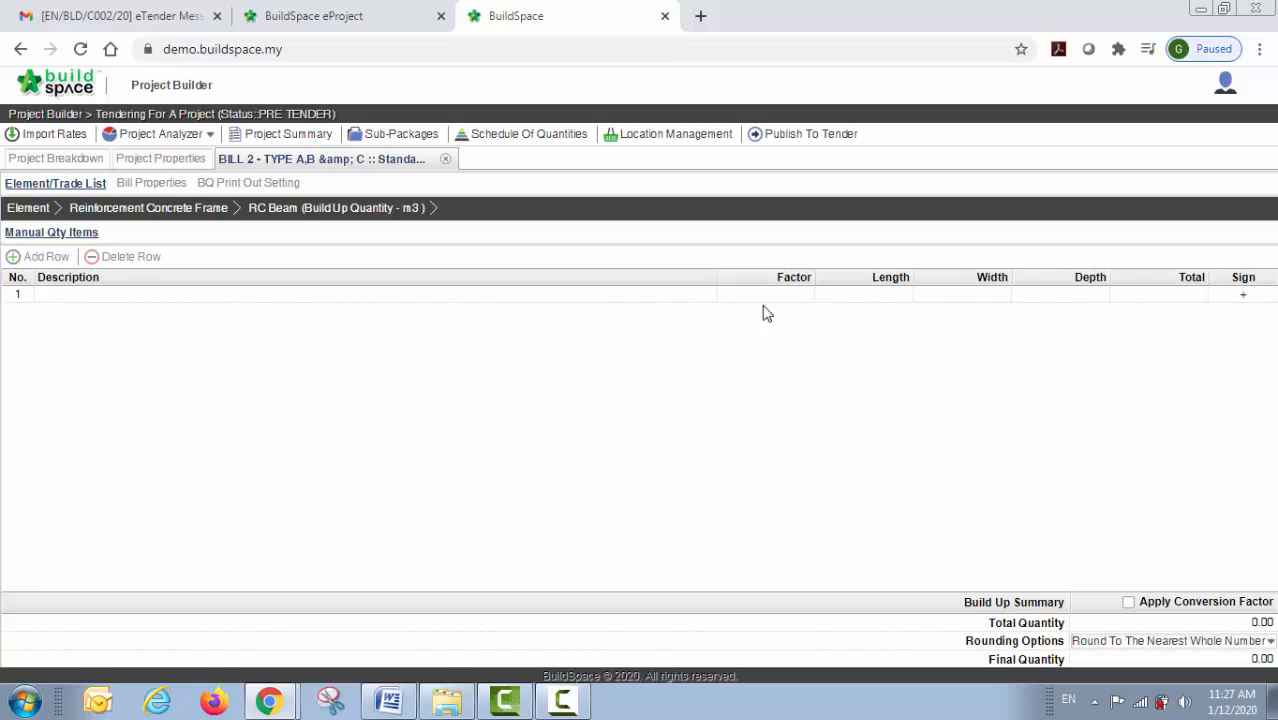
pyautogui.doubleClick(842, 298)
pyautogui.write('12')
pyautogui.press('Tab')
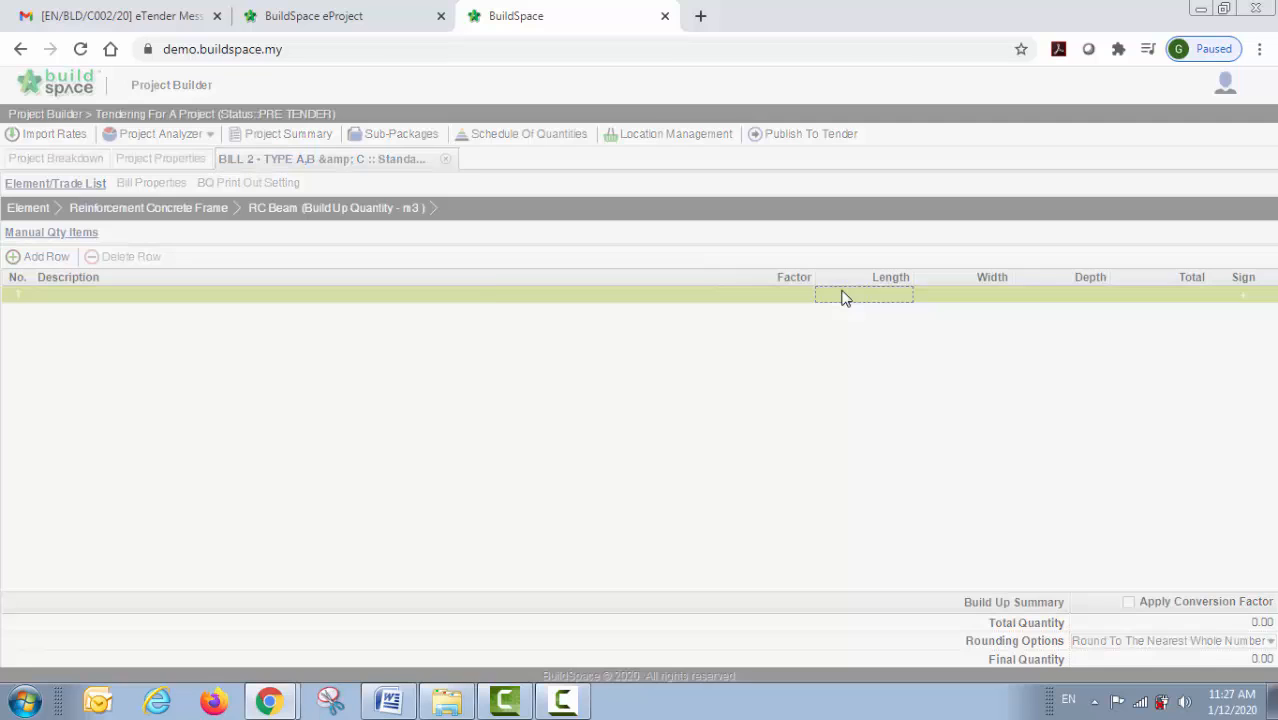
# Step: Set a width of 2 and depth of 2 in the build-up row, and return to the Reinforcement Concrete Frame items
pyautogui.write('2')
pyautogui.press('Return')
pyautogui.press('Tab')
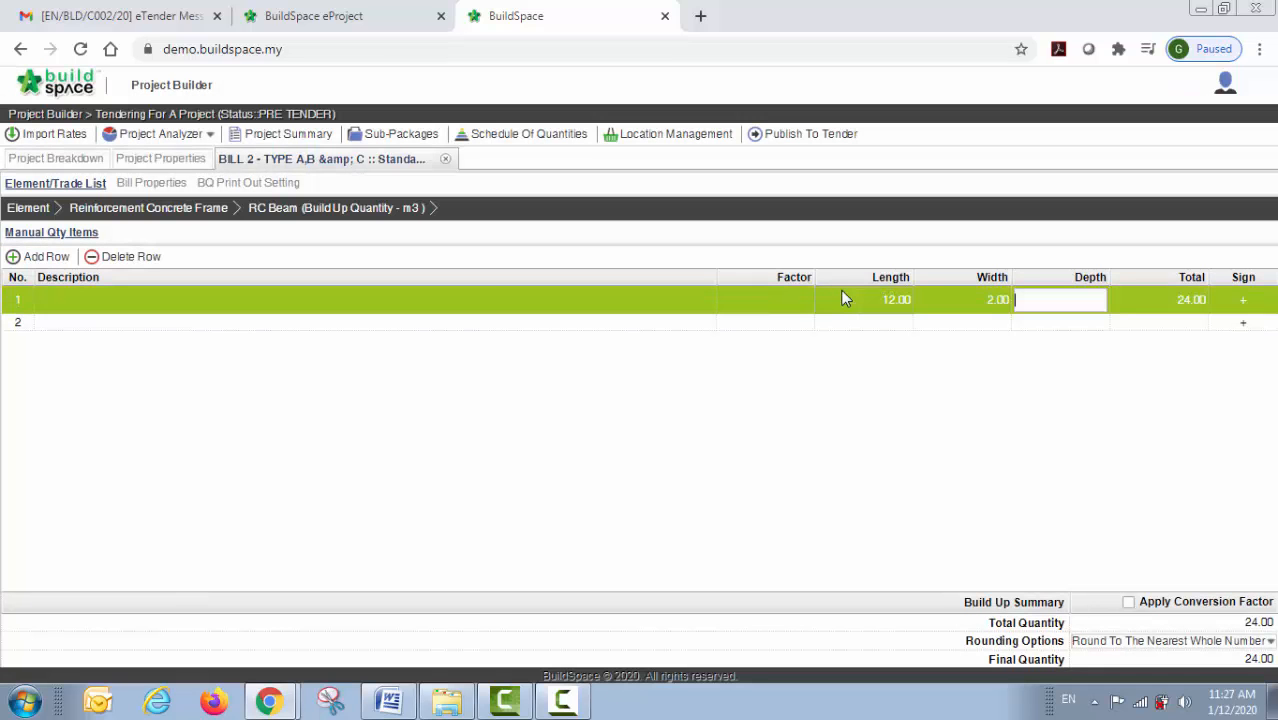
pyautogui.write('2')
pyautogui.press('Return')
pyautogui.click(163, 218)
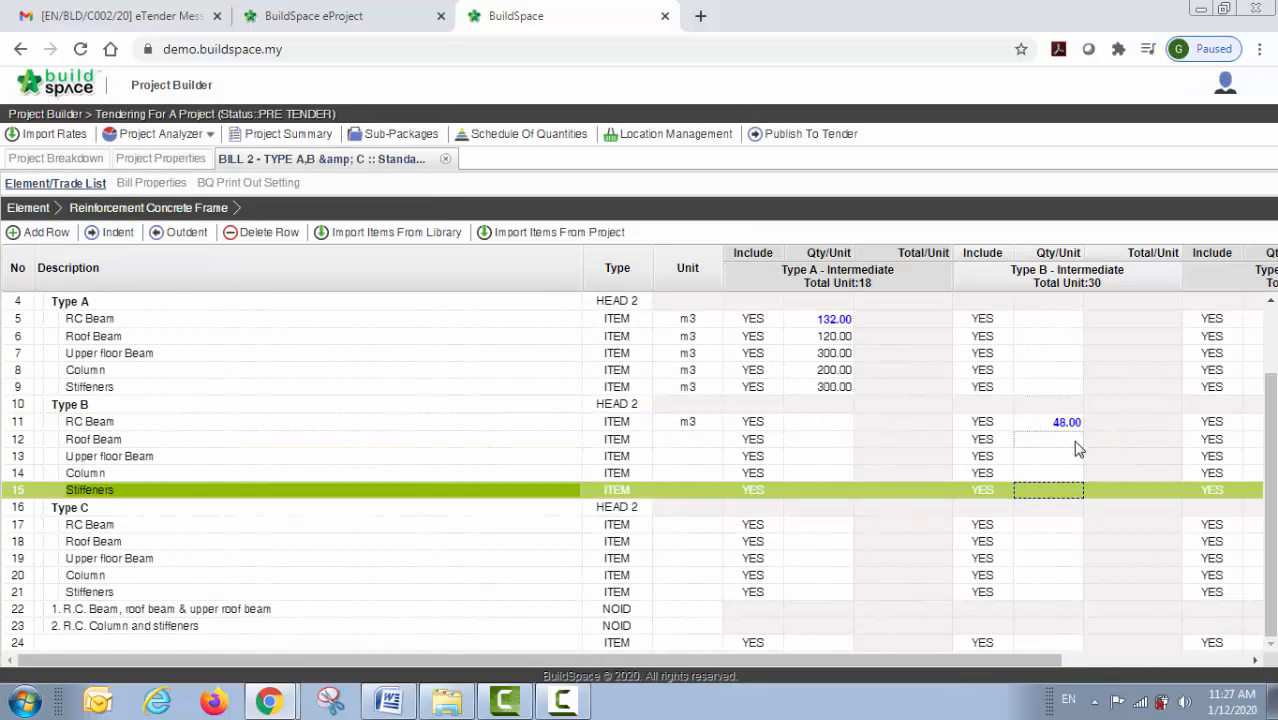
# Step: Enter Type B quantities per unit under Type B: Roof Beam 345, Upper floor Beam 323, Column 343 and Stiffeners 343
pyautogui.click(1055, 440)
pyautogui.write('345')
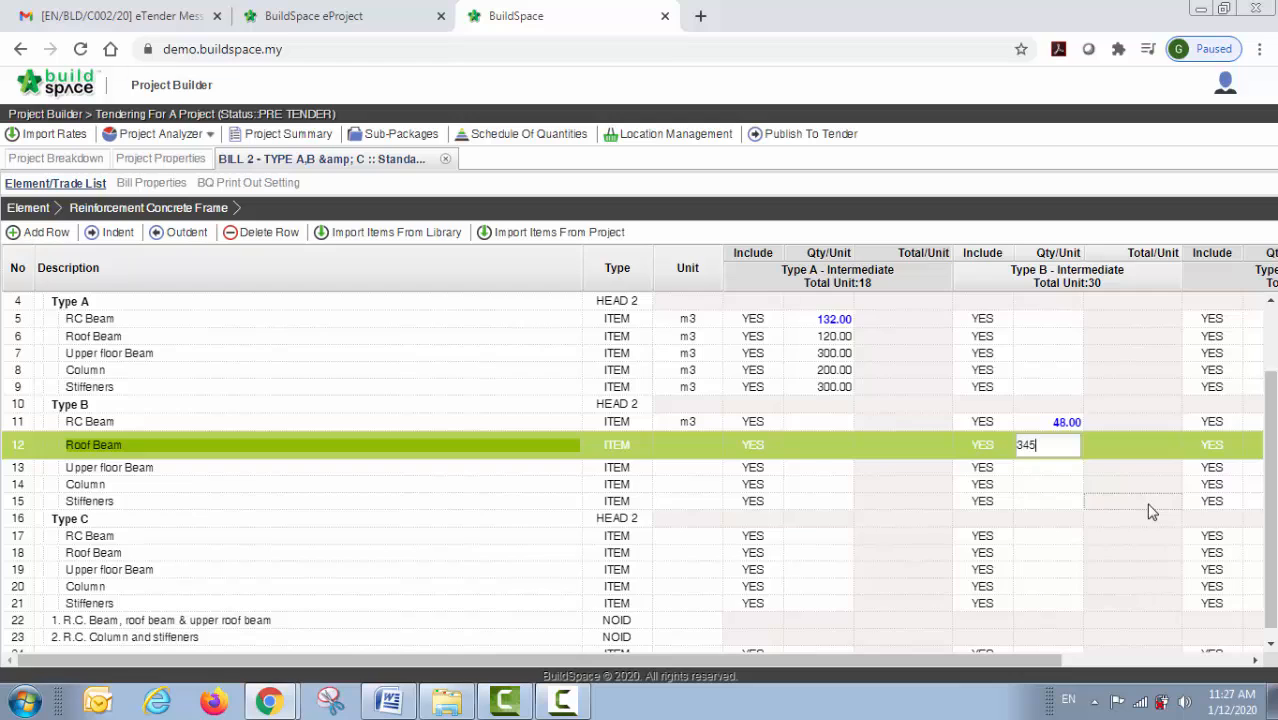
pyautogui.press('Return')
pyautogui.write('323')
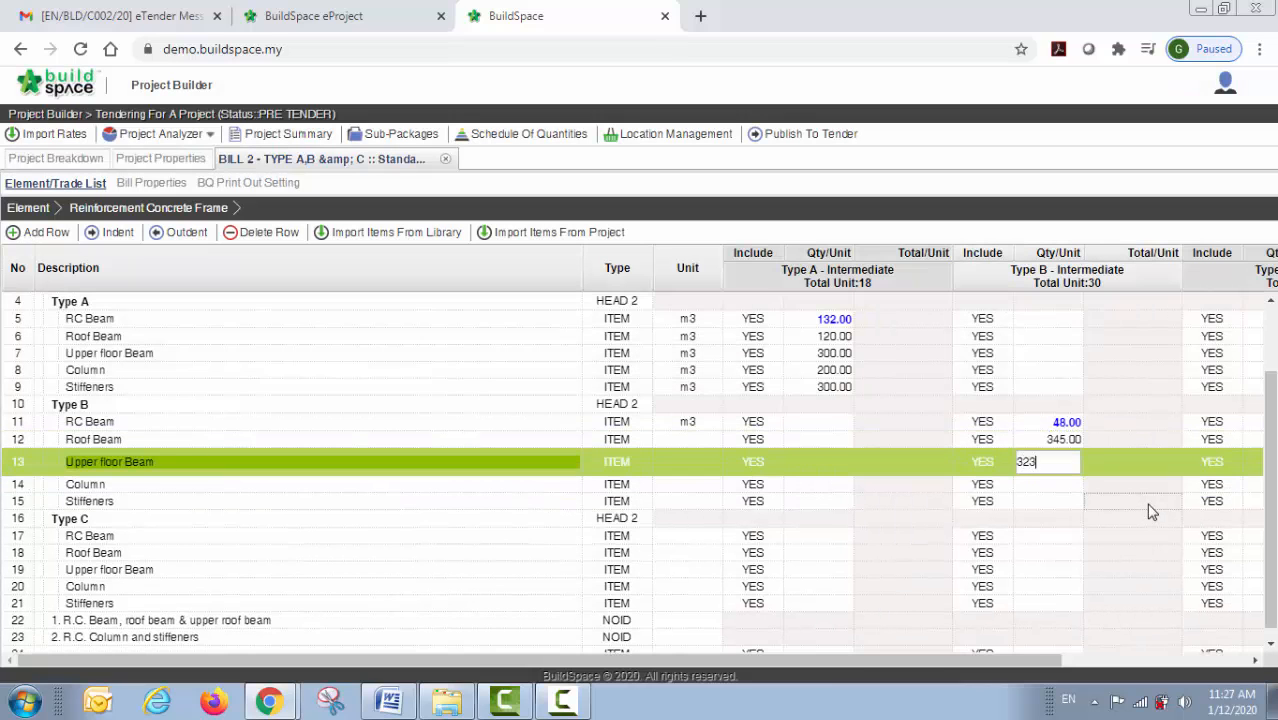
pyautogui.press('Return')
pyautogui.write('302')
pyautogui.press('Return')
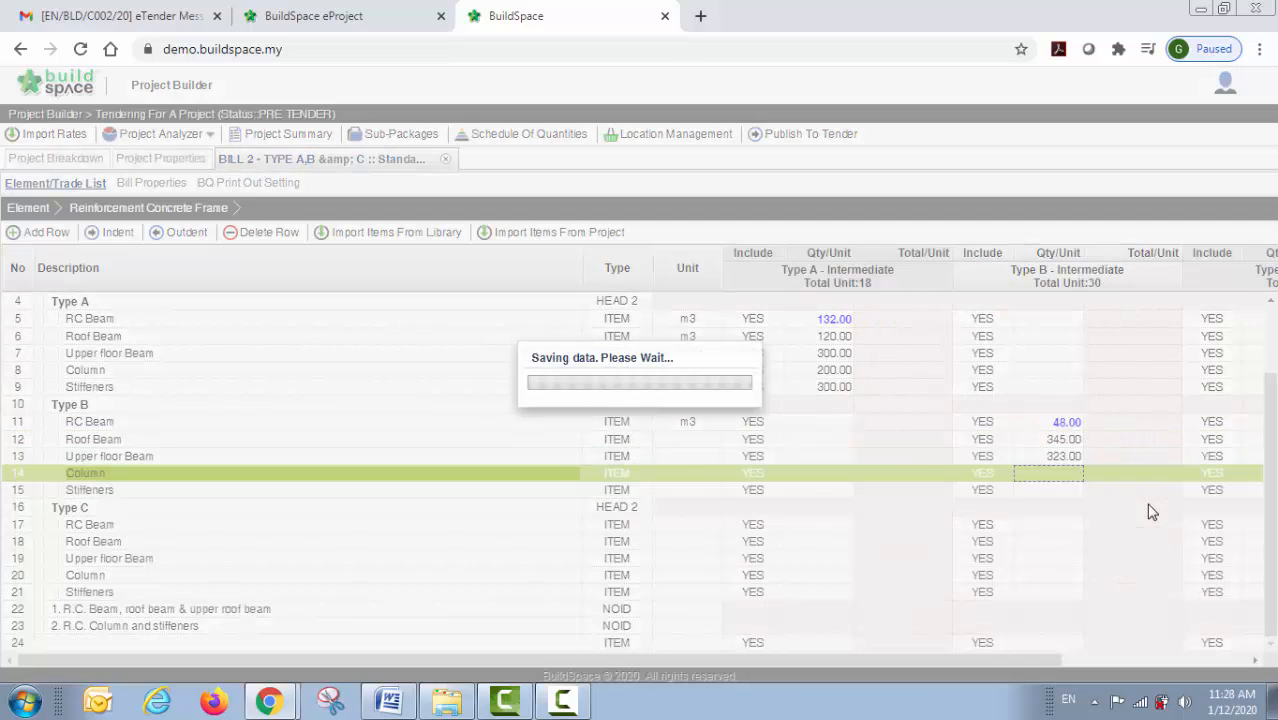
pyautogui.write('343.00')
pyautogui.press('Return')
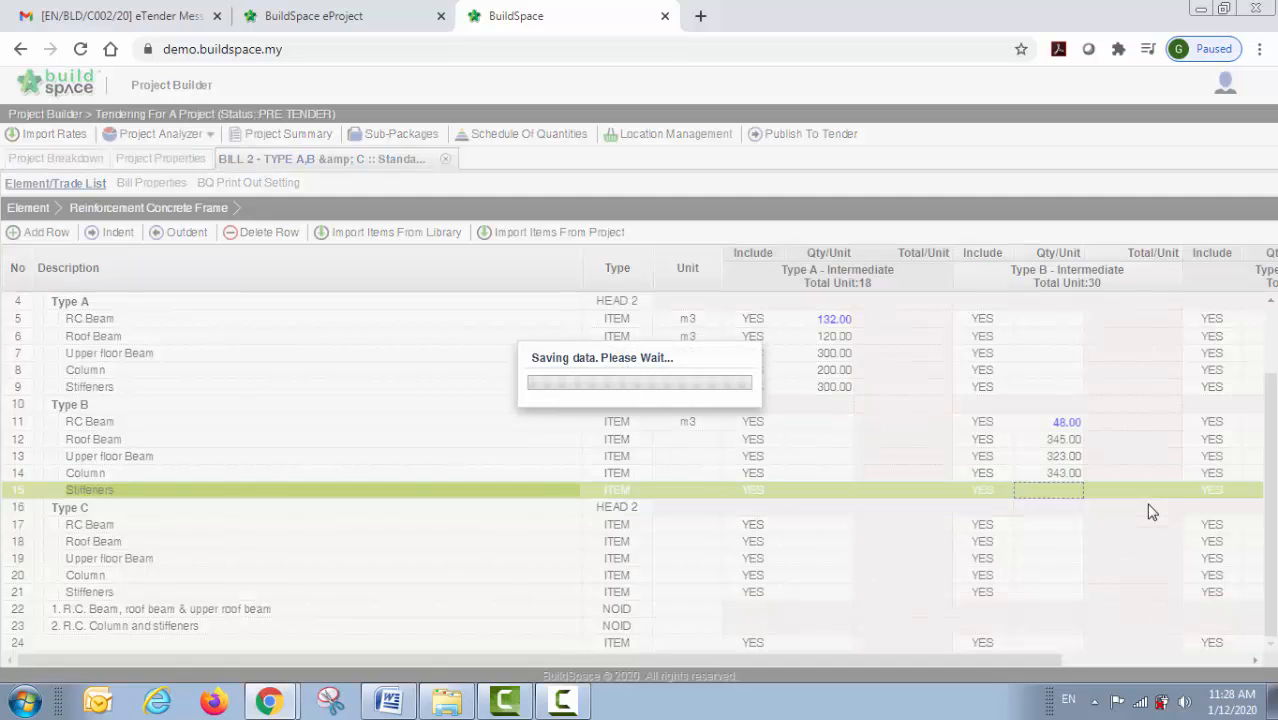
pyautogui.click(410, 445)
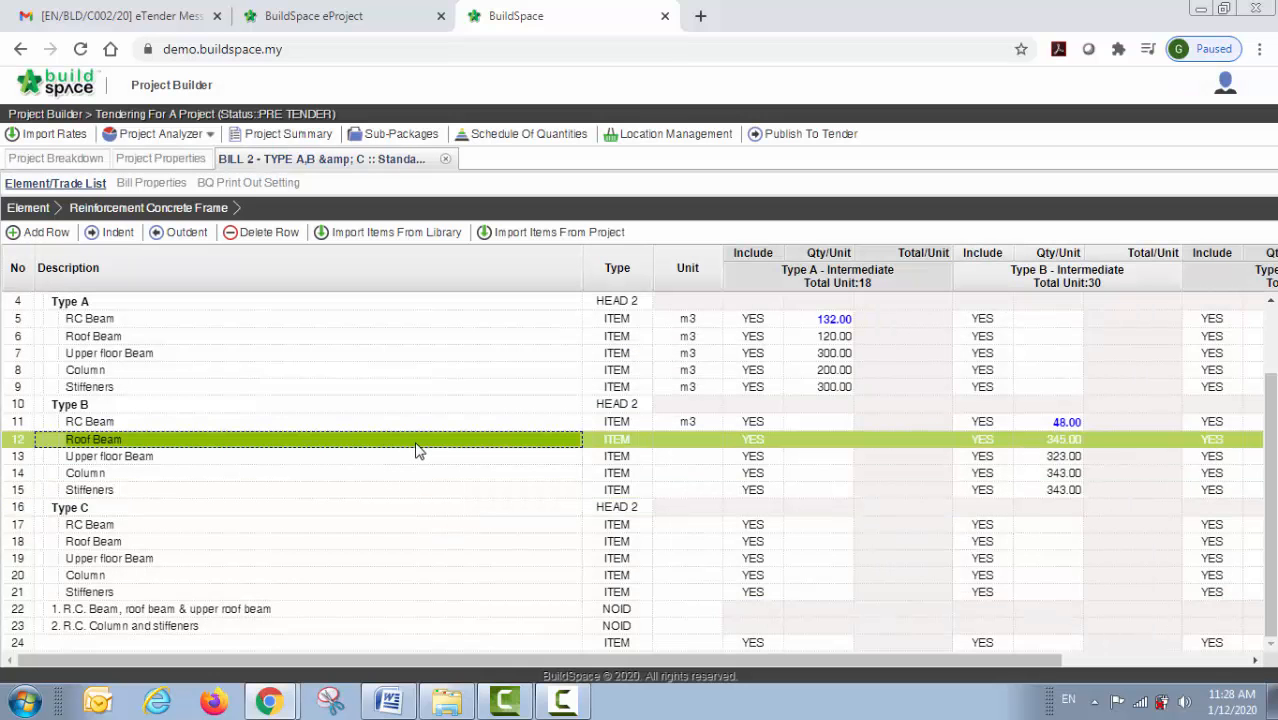
# Step: Enter Type C quantities per unit of 200 for the RC Beam and 300 for the Roof Beam under the Type C heading
pyautogui.scroll(1, 419, 451)
pyautogui.scroll(-1, 419, 451)
pyautogui.moveTo(1035, 660); pyautogui.dragTo(1203, 663)
pyautogui.click(1070, 524)
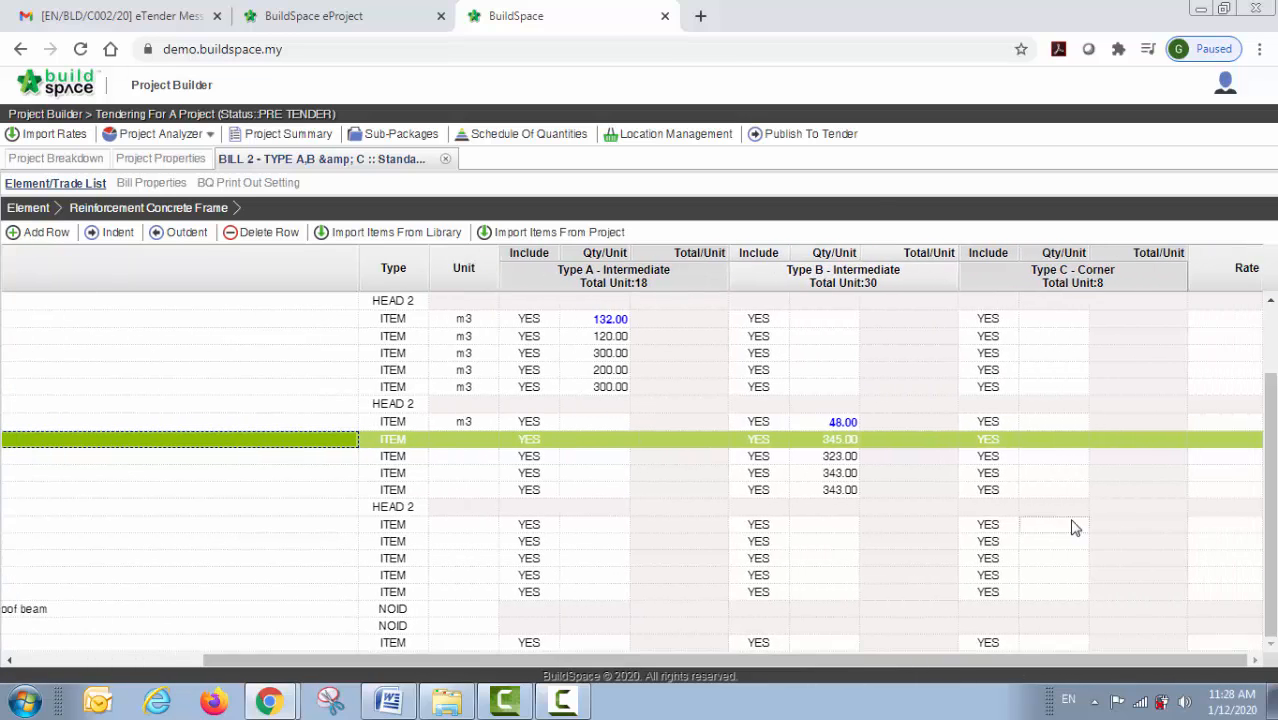
pyautogui.press('Return')
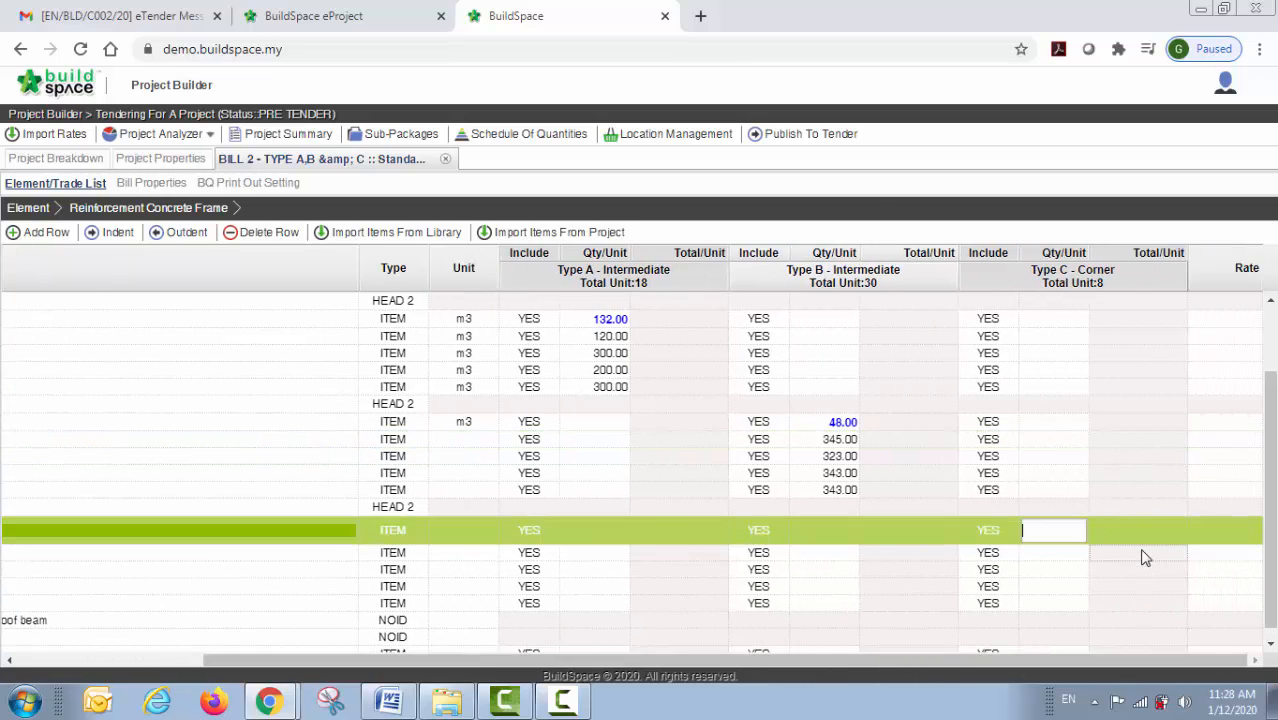
pyautogui.write('200')
pyautogui.press('Return')
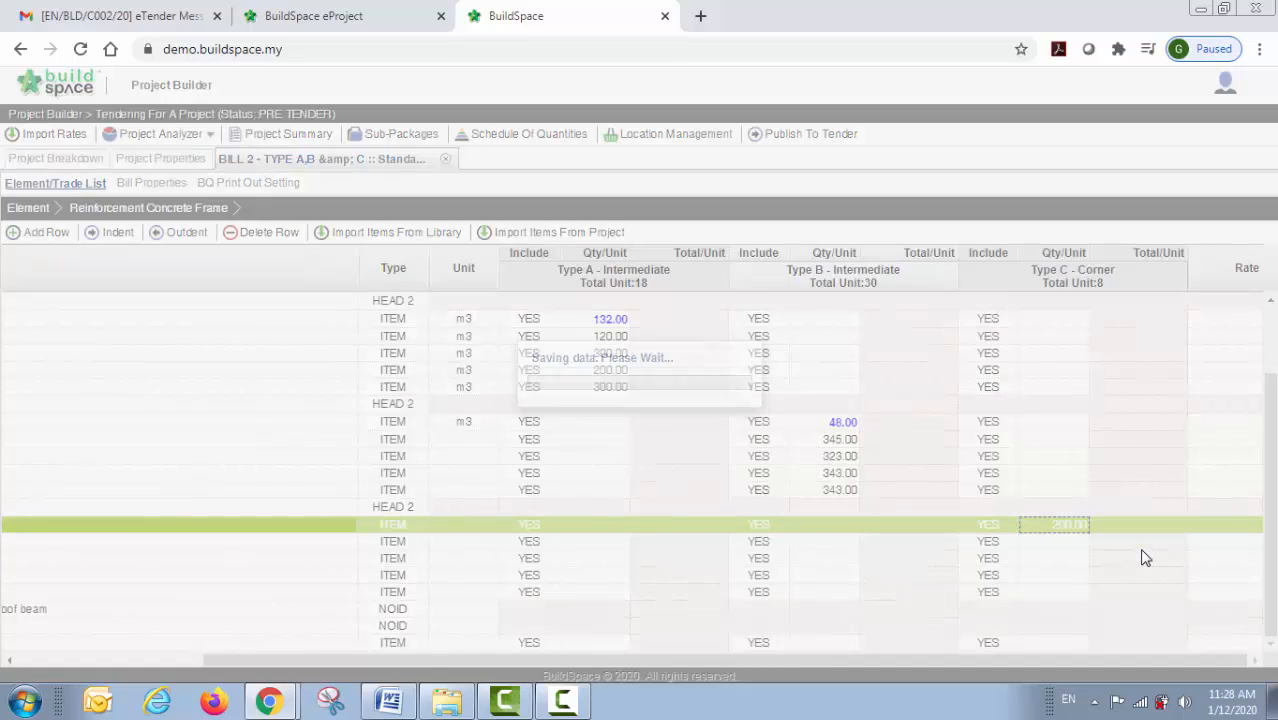
pyautogui.write('3234')
pyautogui.press('Return')
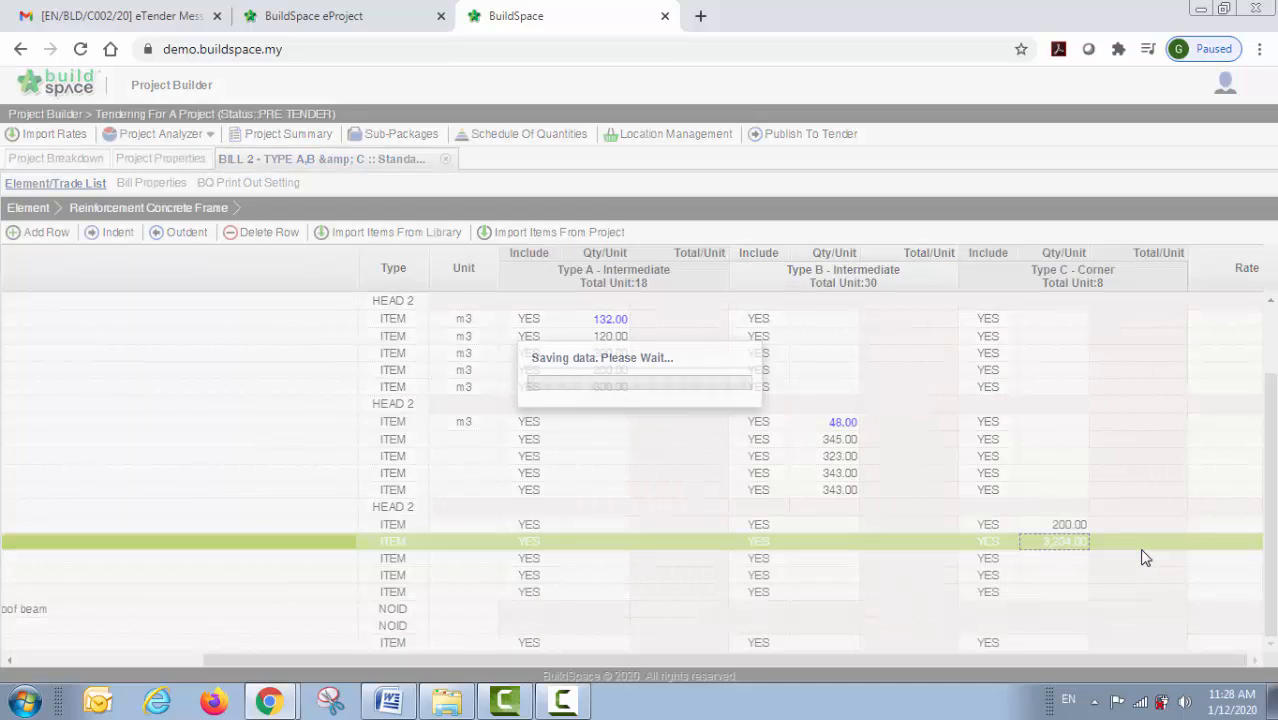
pyautogui.write('300')
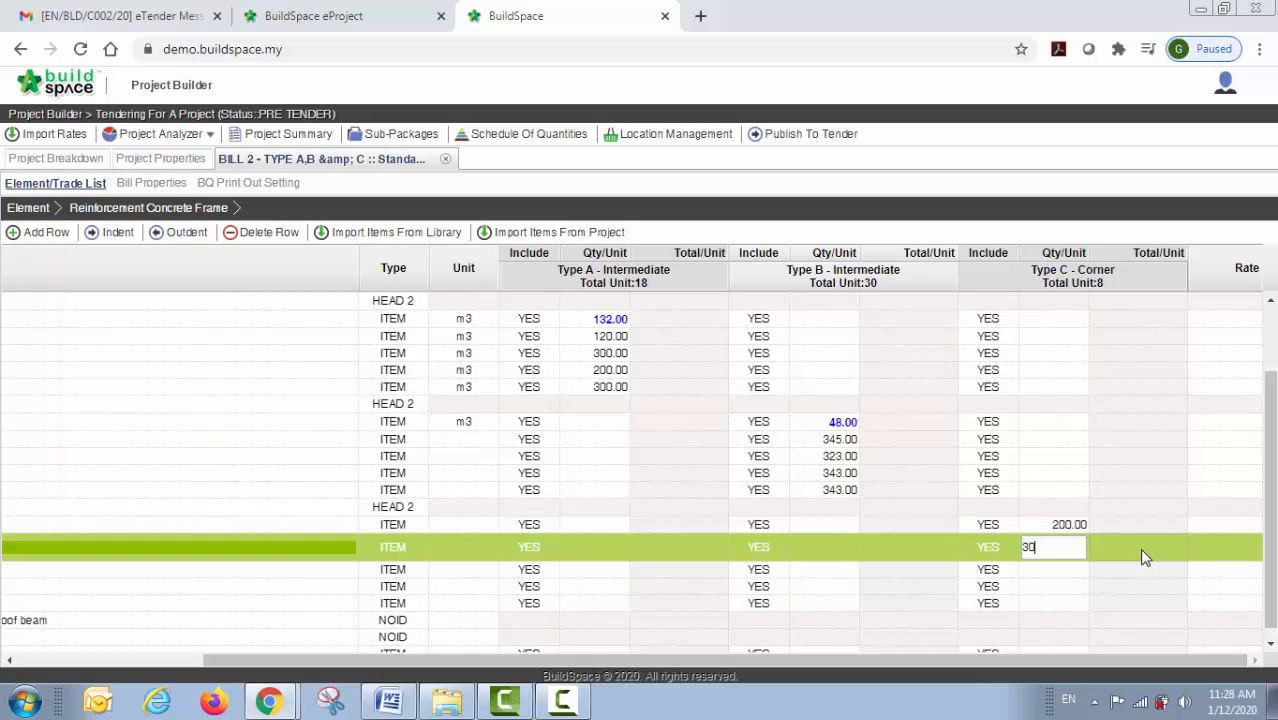
pyautogui.press('Return')
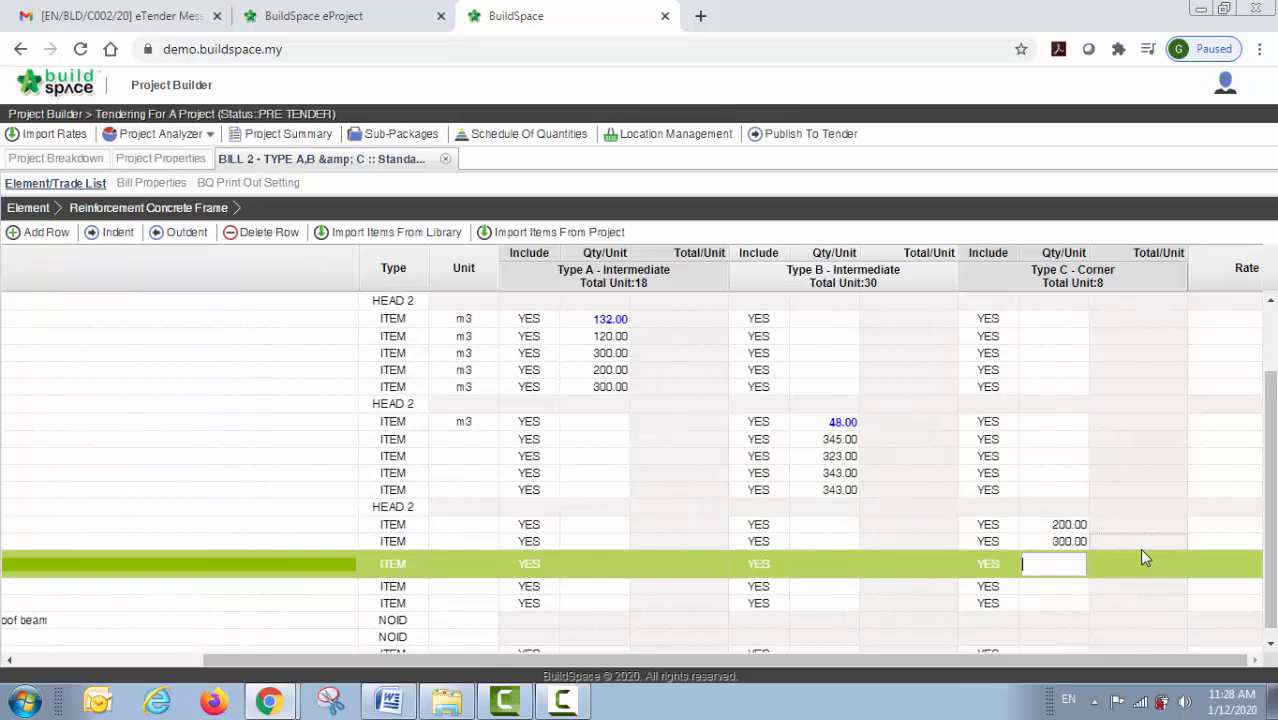
# Step: Enter Type C quantities per unit under Type C: Upper floor Beam 230, Column 345 and Stiffeners 500
pyautogui.write('230')
pyautogui.press('Return')
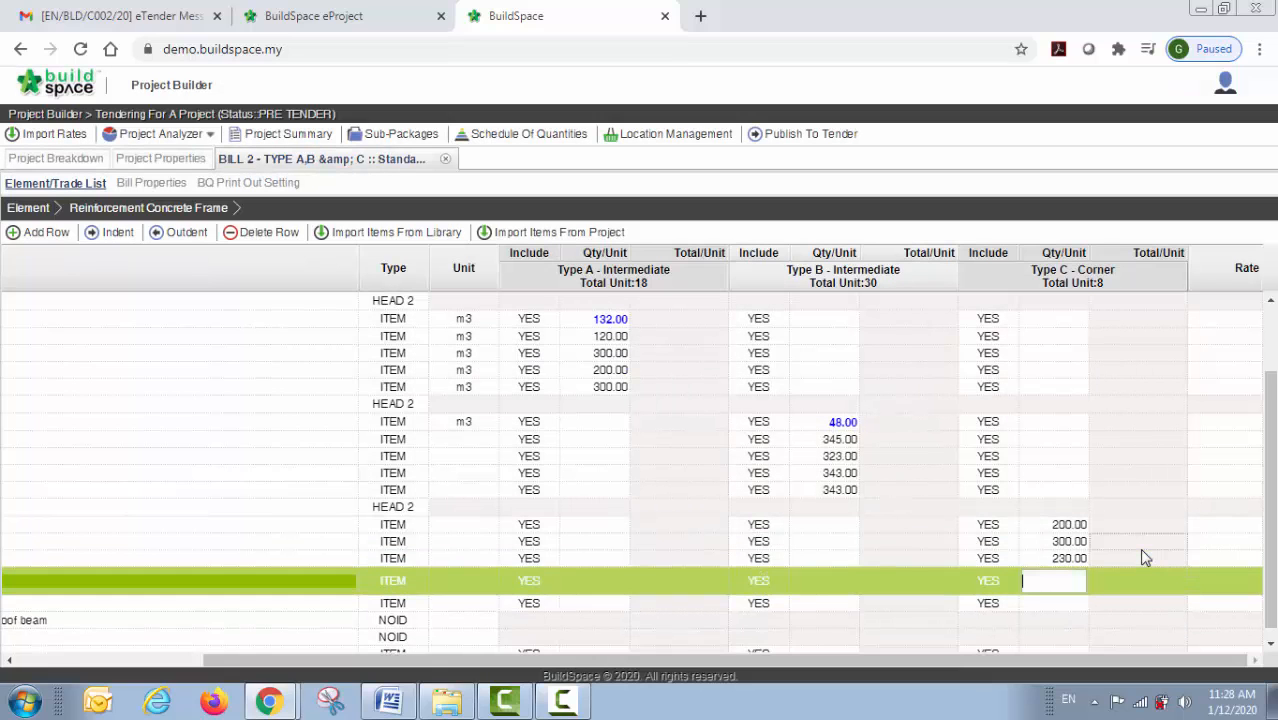
pyautogui.write('345')
pyautogui.press('Return')
pyautogui.write('500')
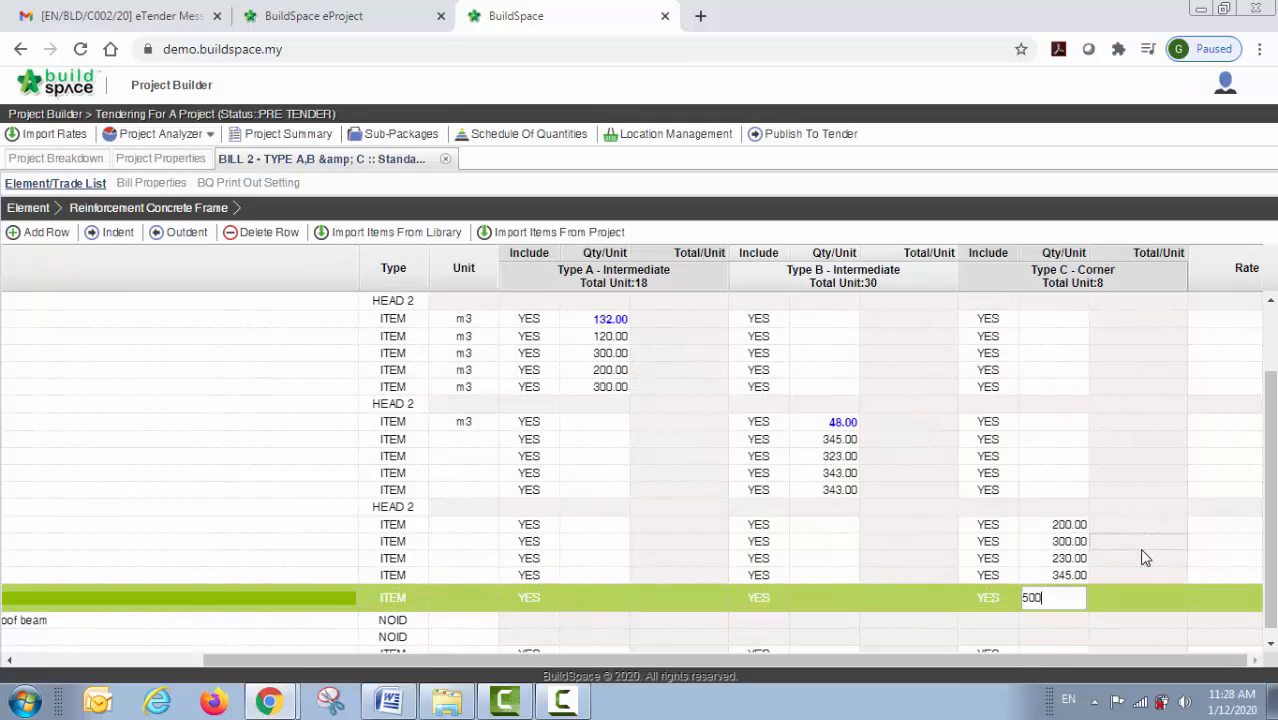
pyautogui.press('Return')
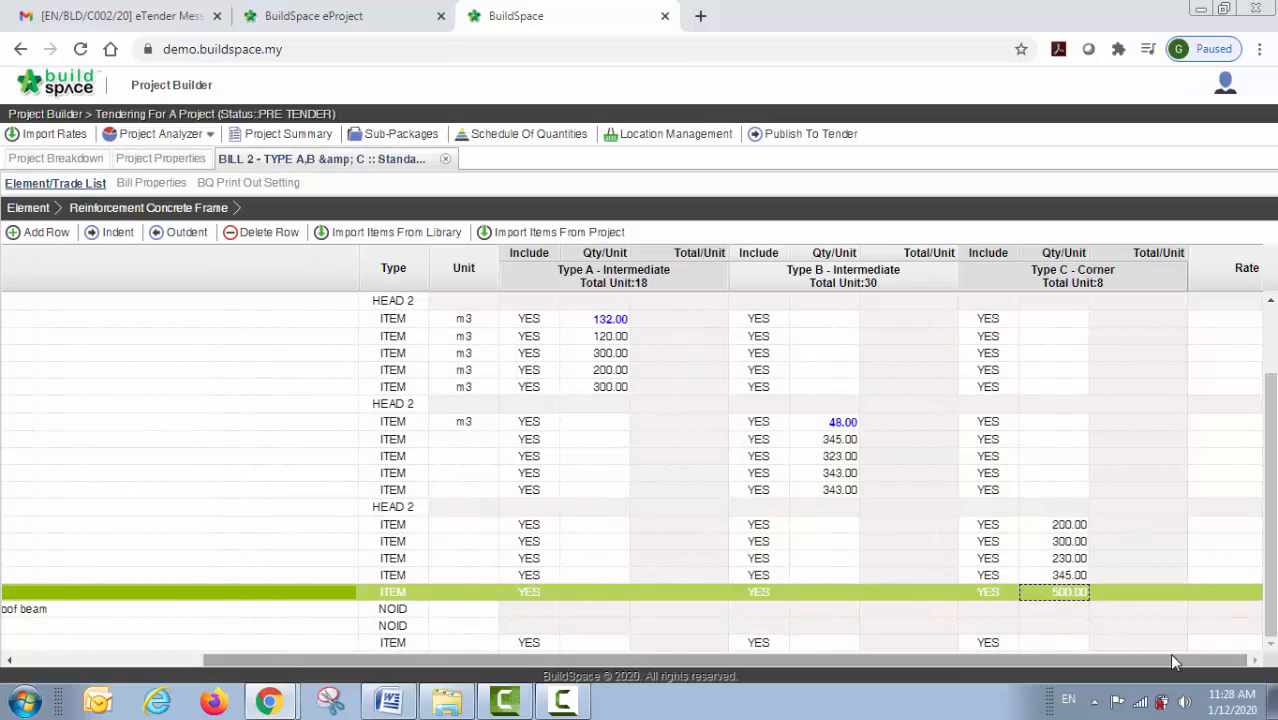
# Step: Enter a rate of 100 for the RC Beam under the Type A heading
pyautogui.moveTo(1169, 659); pyautogui.dragTo(1020, 659)
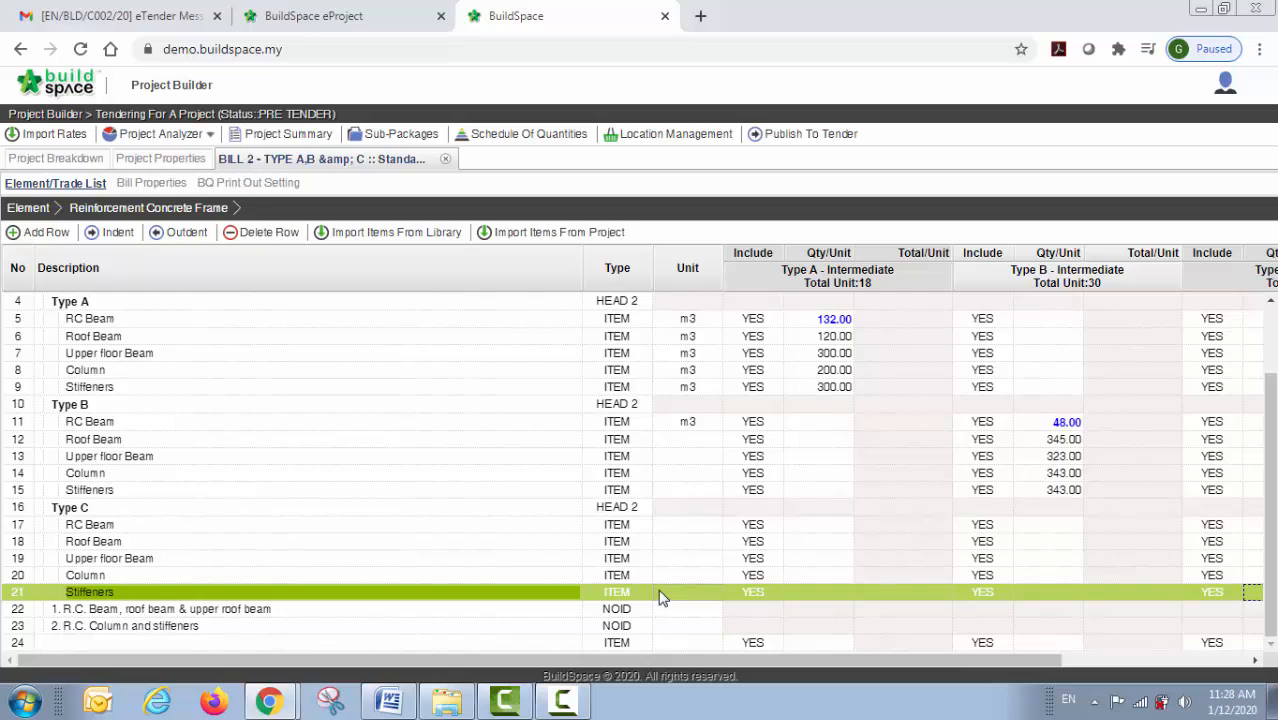
pyautogui.moveTo(650, 660); pyautogui.dragTo(845, 660)
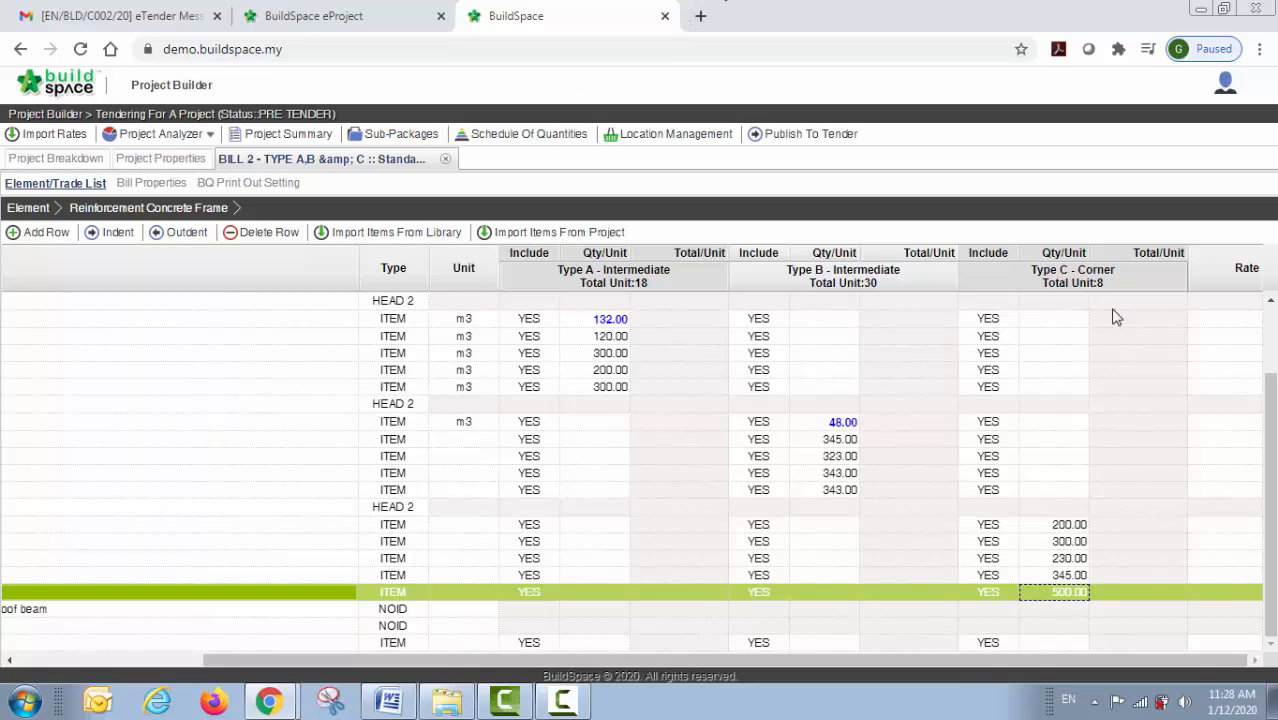
pyautogui.scroll(3, 1180, 380)
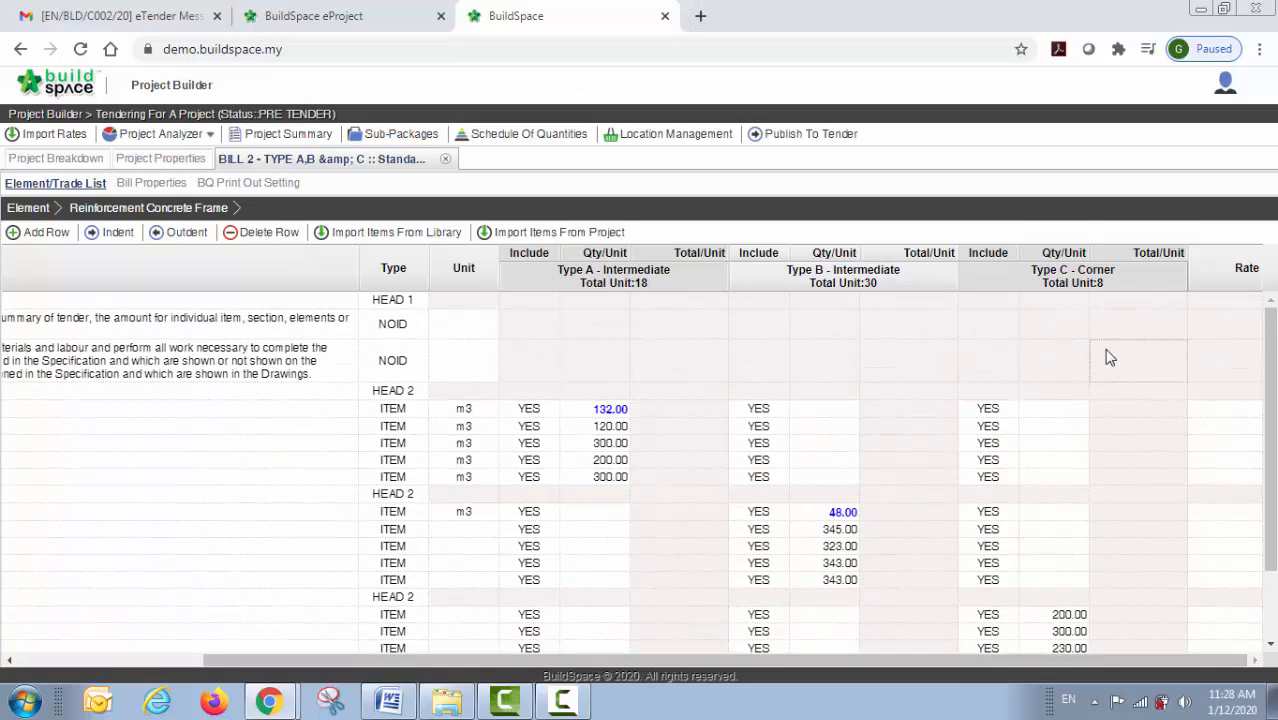
pyautogui.click(1210, 412)
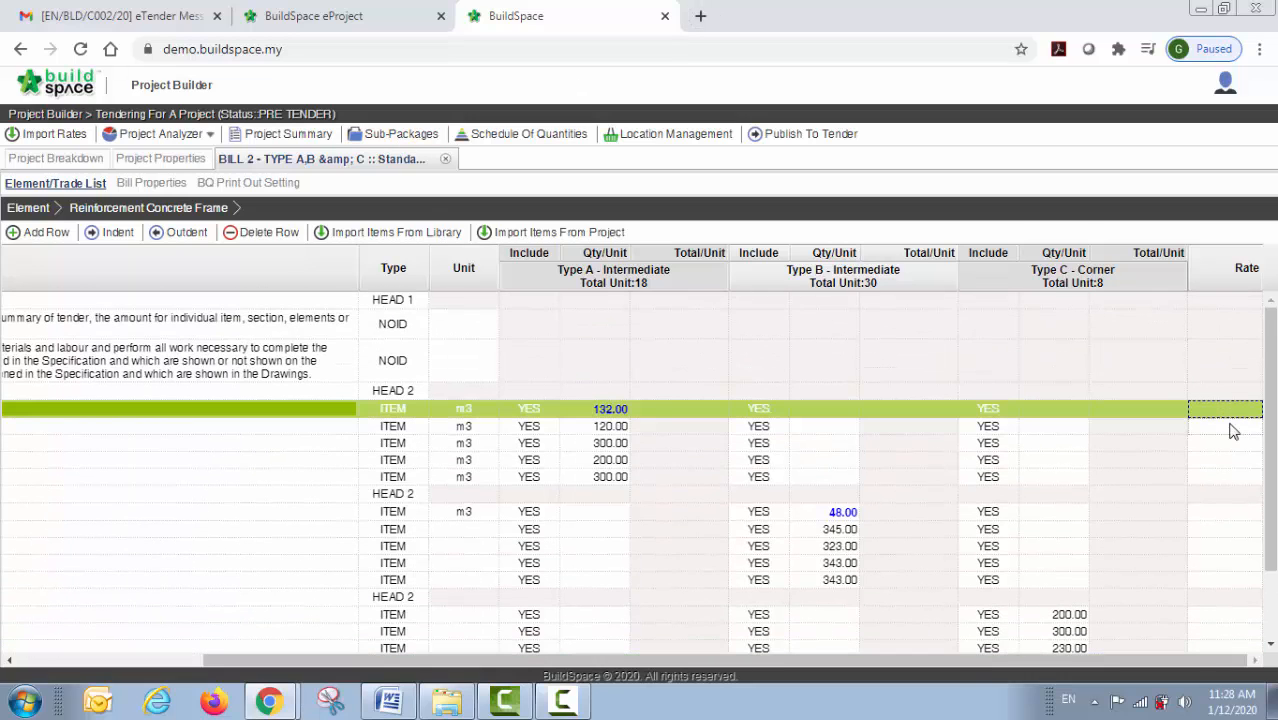
pyautogui.press('Return')
pyautogui.write('100')
pyautogui.press('Return')
# Step: Open the build-up rate of Type A's RC Beam, add the Materials, Labour and Plant resource categories, and expand Materials at its first row
pyautogui.doubleClick(1237, 412)
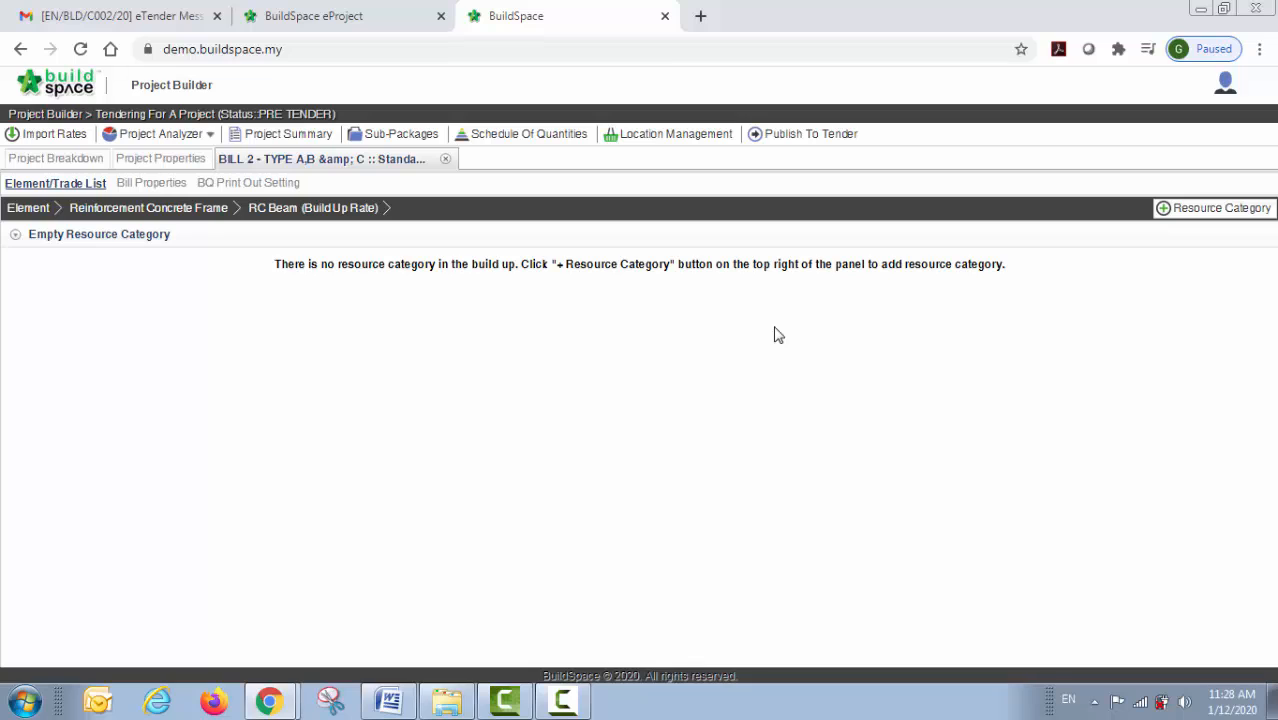
pyautogui.click(1171, 212)
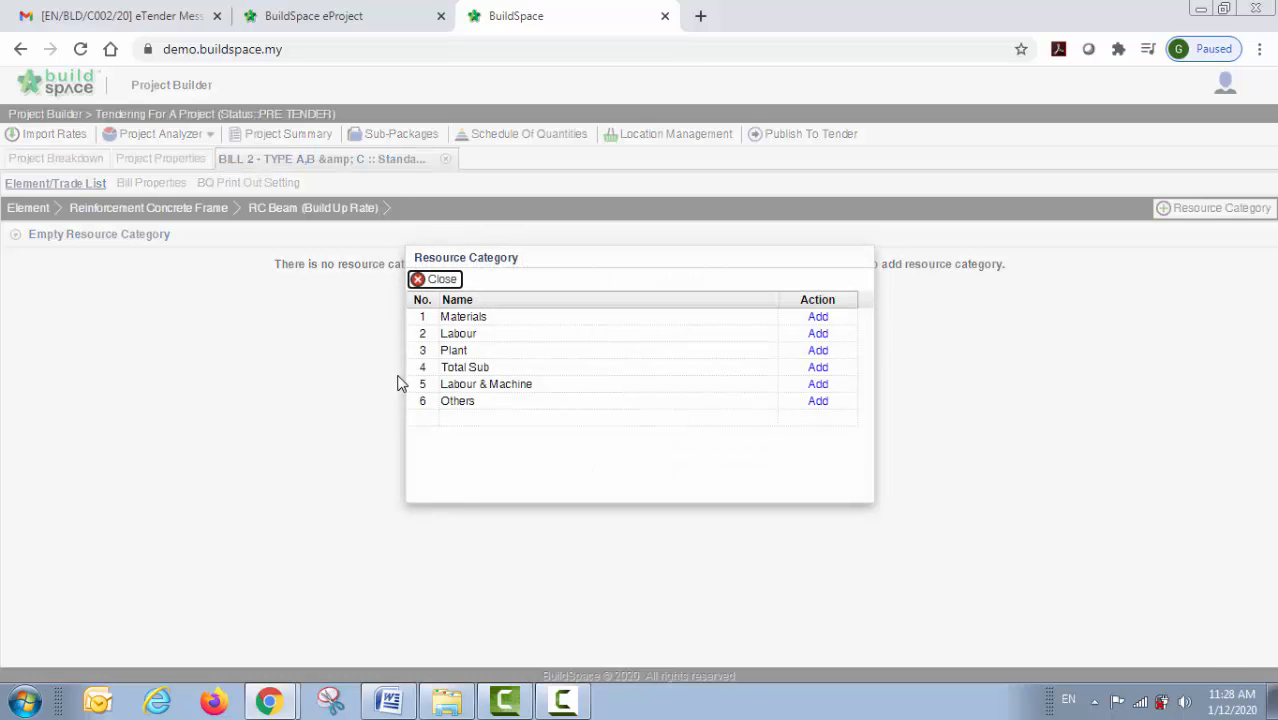
pyautogui.click(818, 318)
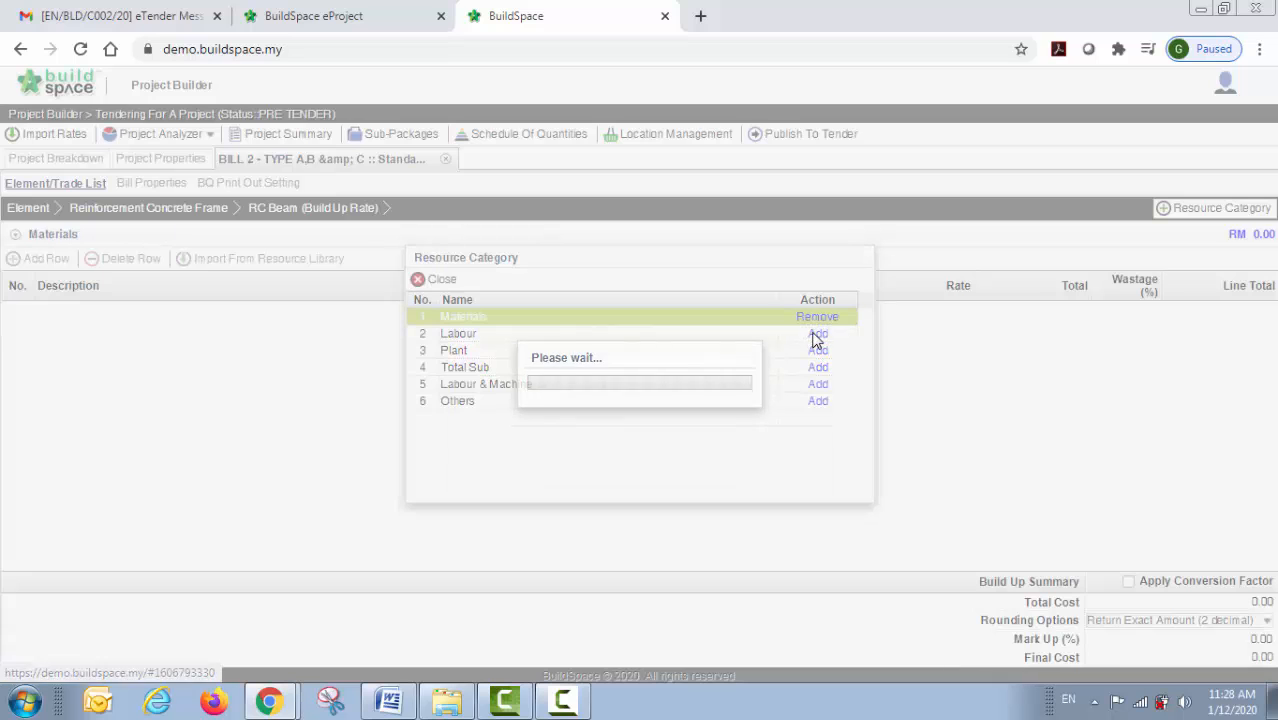
pyautogui.click(818, 334)
pyautogui.click(816, 355)
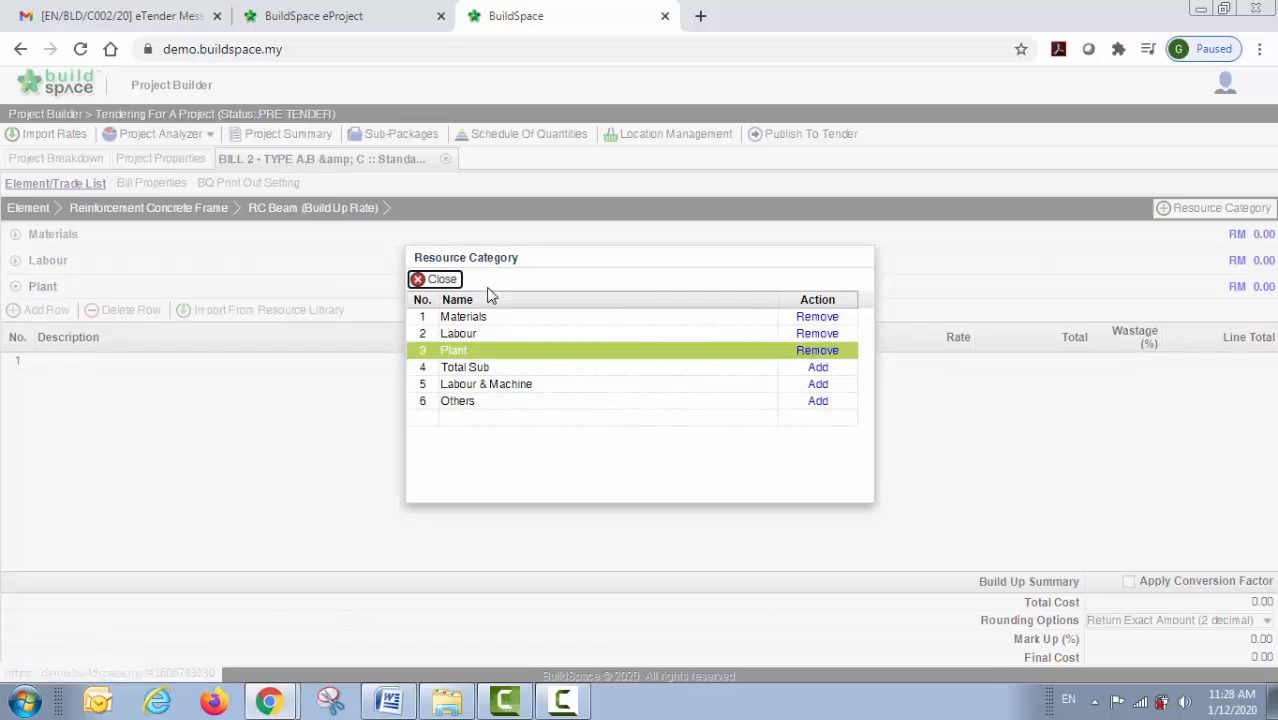
pyautogui.click(441, 282)
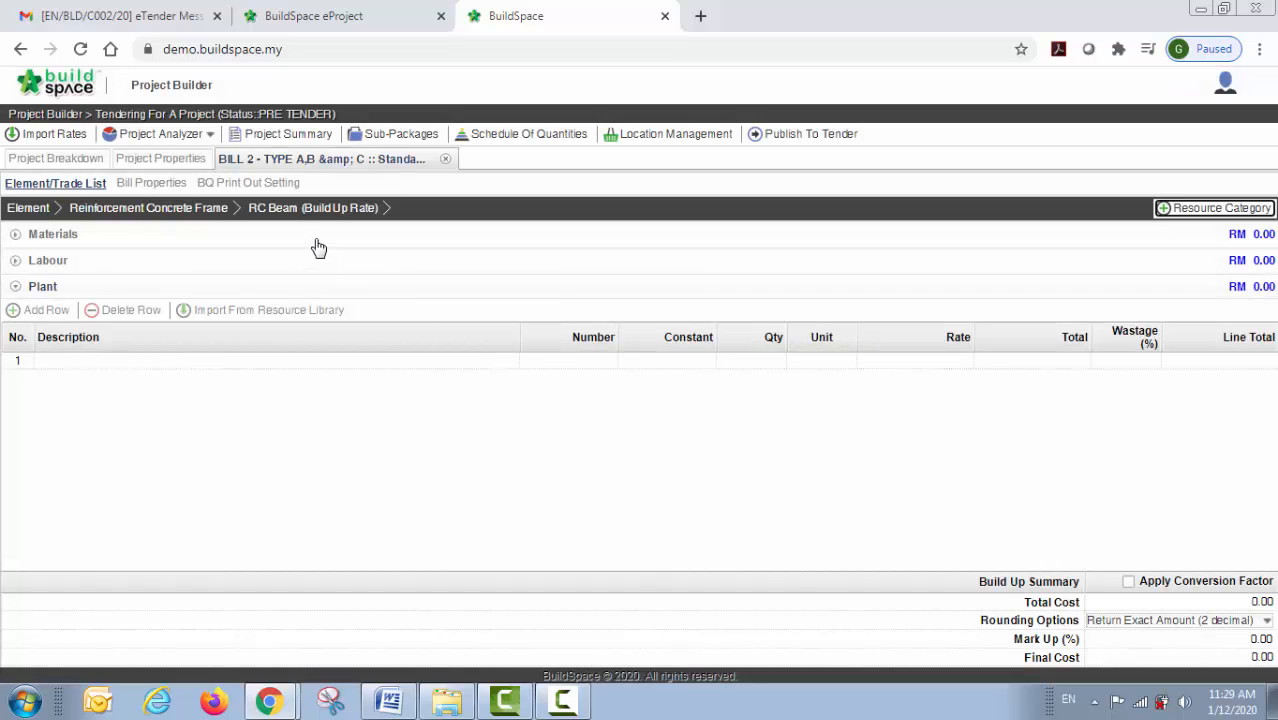
pyautogui.click(315, 240)
pyautogui.click(310, 312)
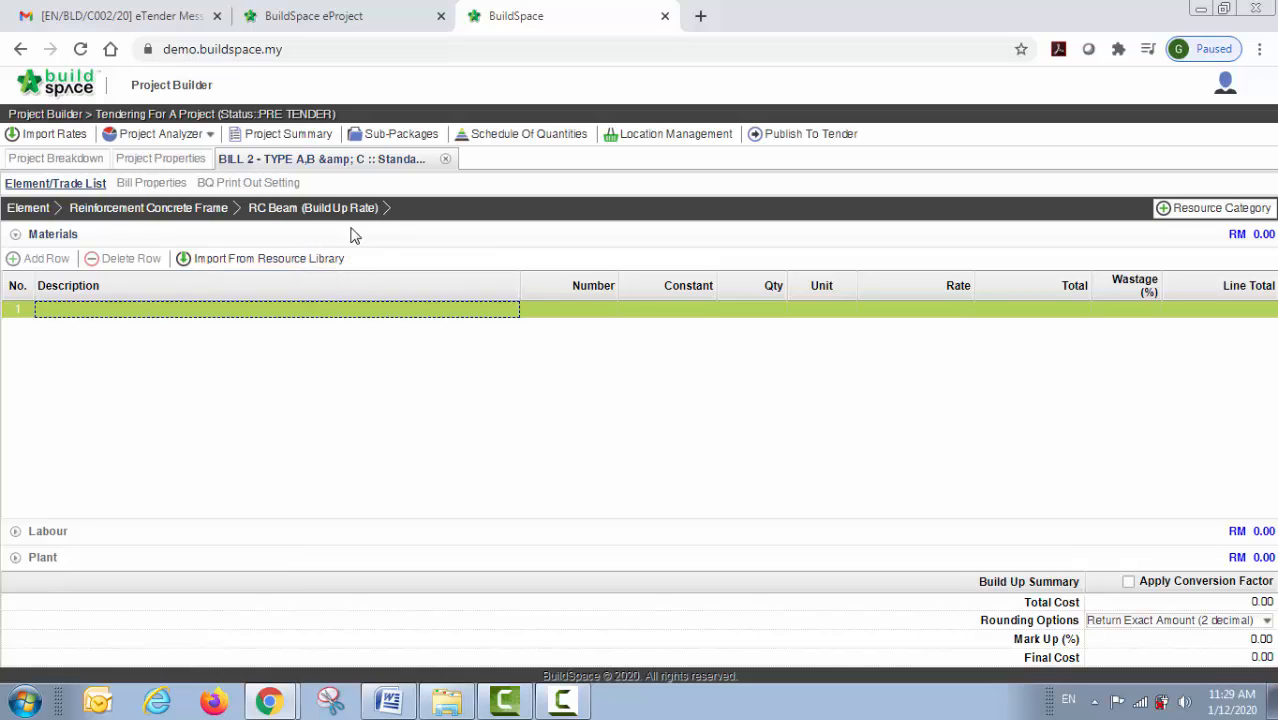
# Step: Close BILL 2 and open its Reinforcement Concrete Frame items in Import Rates
pyautogui.click(447, 161)
pyautogui.click(271, 271)
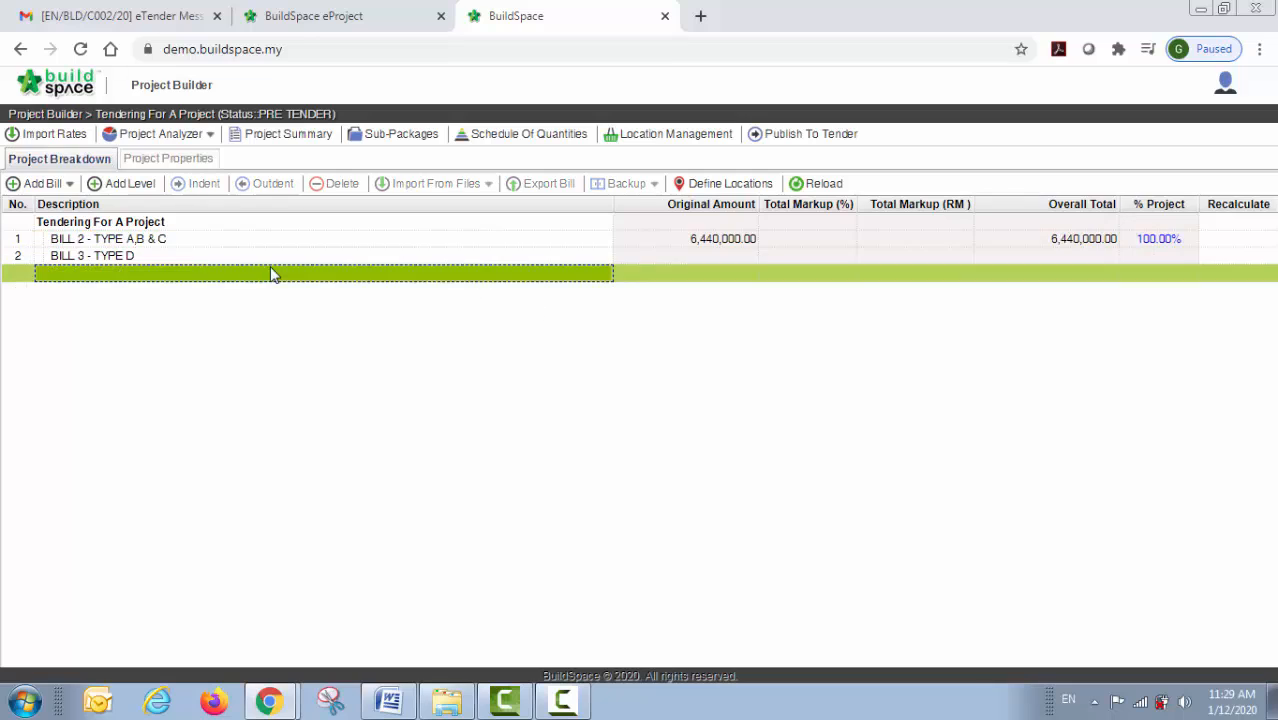
pyautogui.click(153, 245)
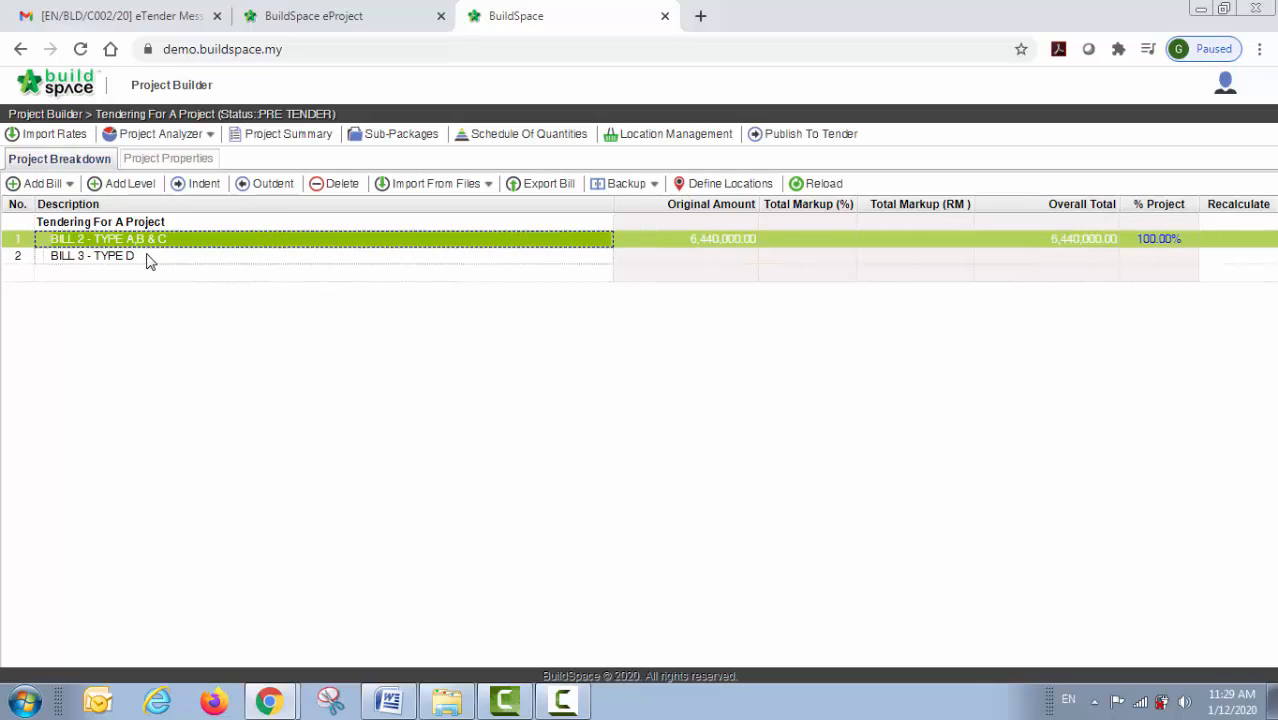
pyautogui.click(40, 136)
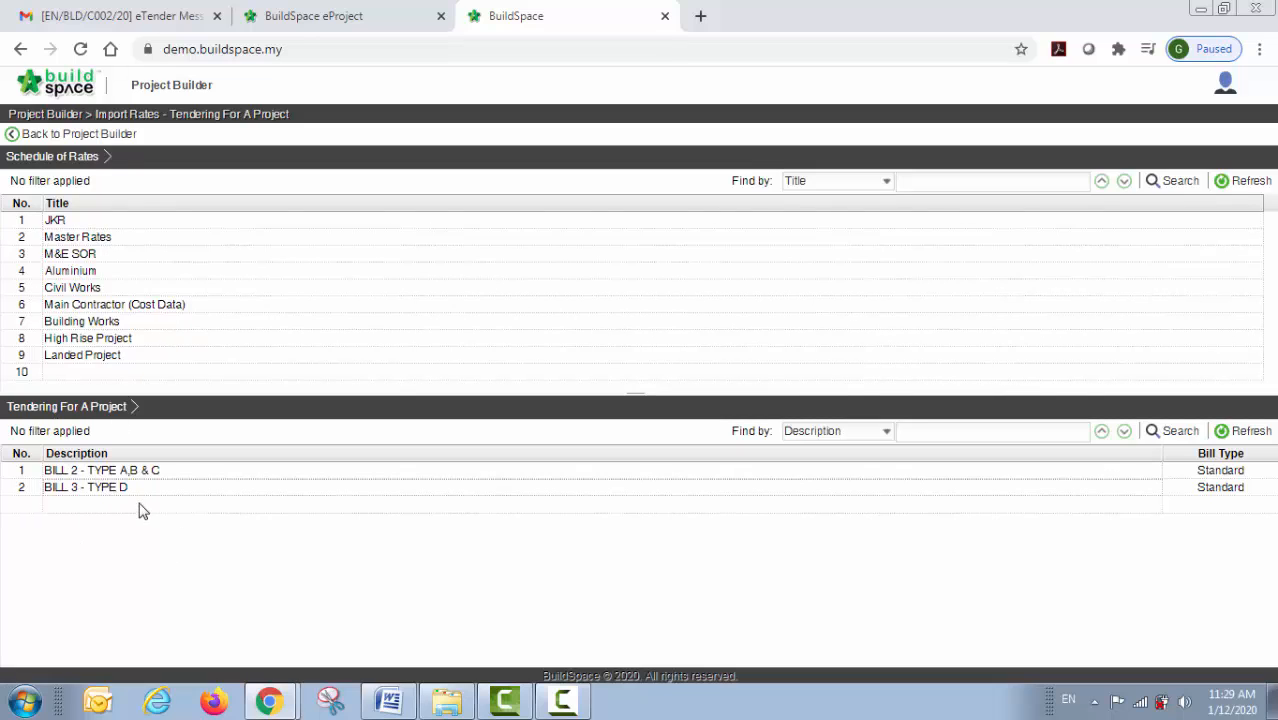
pyautogui.doubleClick(156, 472)
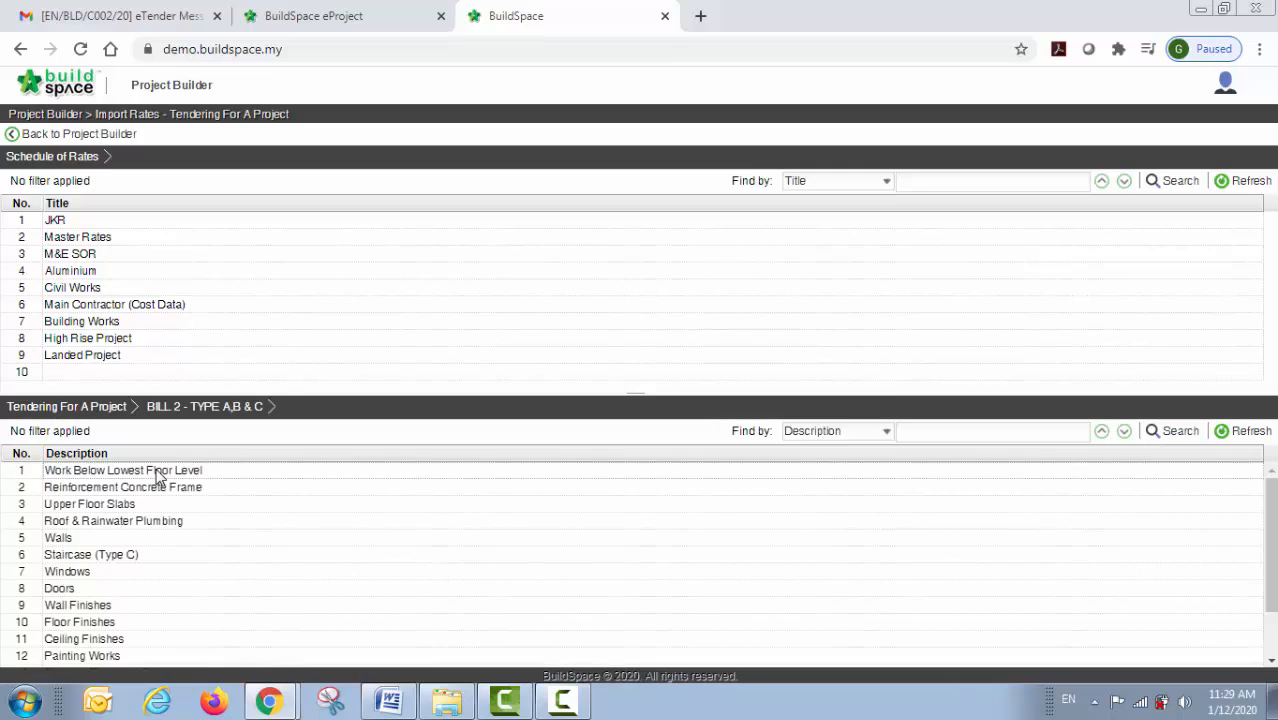
pyautogui.doubleClick(157, 487)
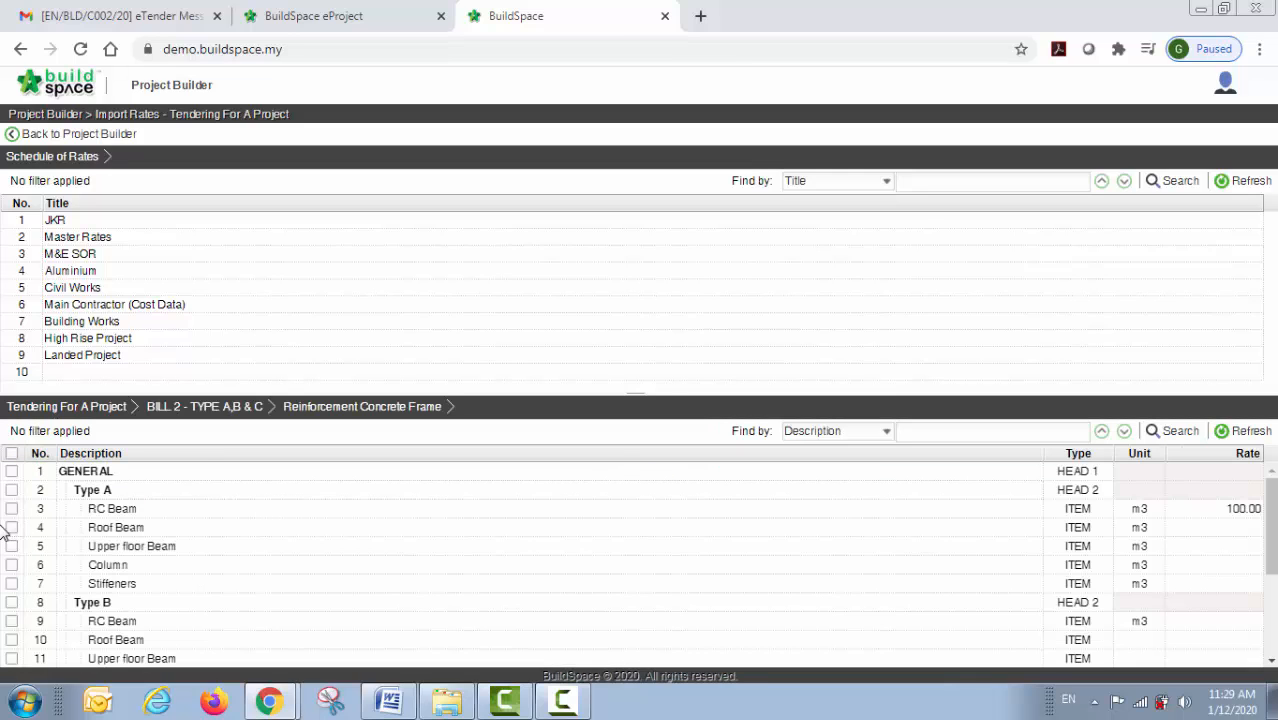
# Step: Select the RC Beam, Roof Beam, Upper floor Beam, Column and Stiffeners under Type A as rate import targets
pyautogui.click(11, 509)
pyautogui.click(11, 527)
pyautogui.click(11, 546)
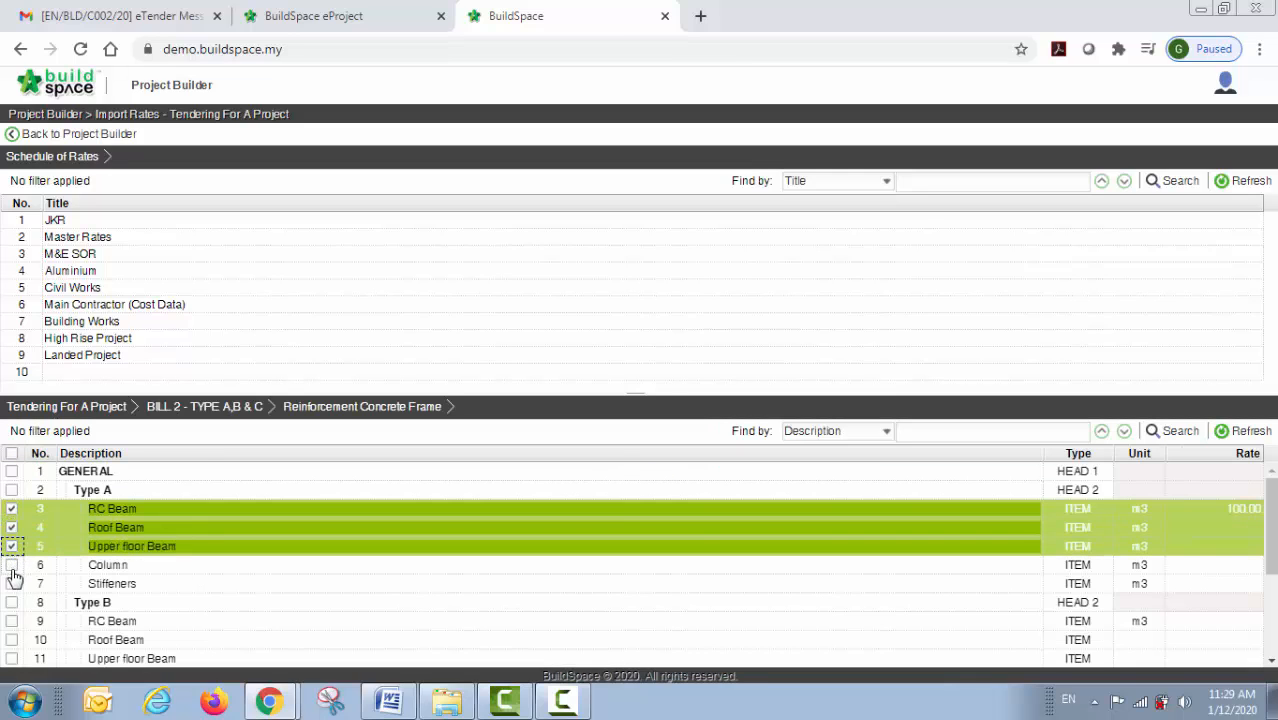
pyautogui.click(11, 565)
pyautogui.click(11, 583)
# Step: Add the RC Beam, Roof Beam, Upper floor Beam, Column and Stiffeners under Type B to the rate import selection
pyautogui.scroll(-1, 86, 578)
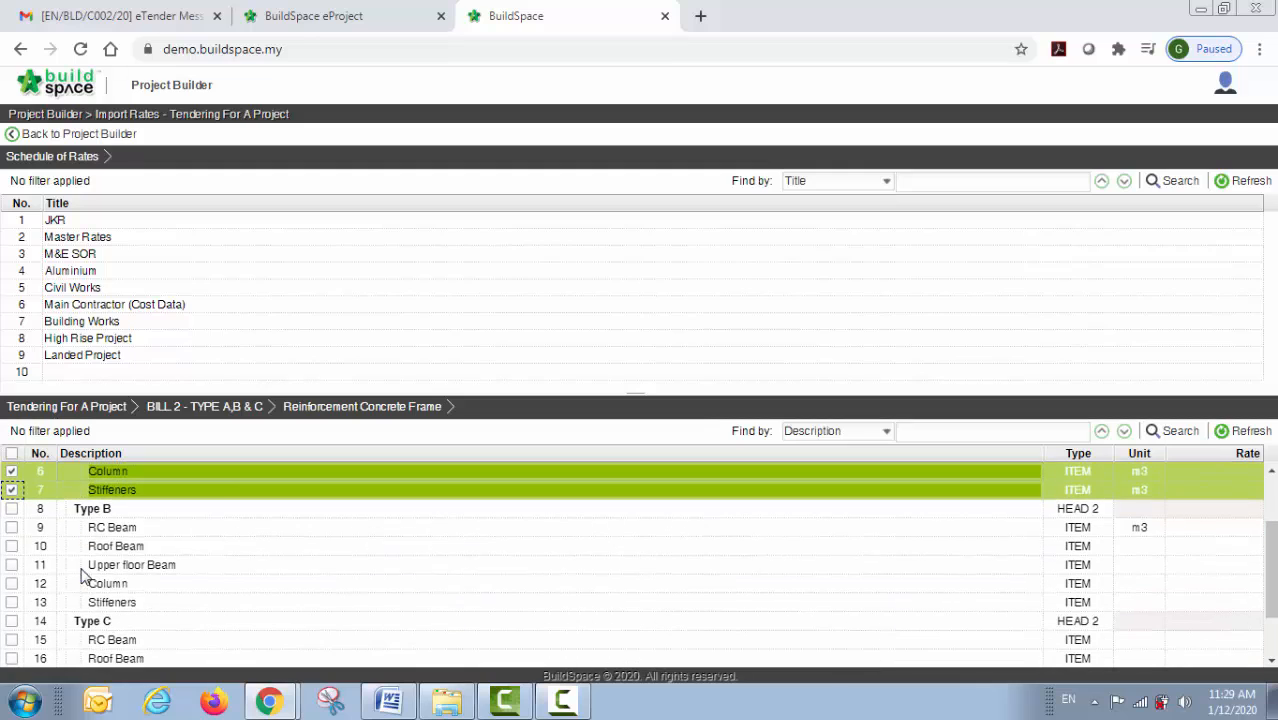
pyautogui.click(11, 527)
pyautogui.click(11, 546)
pyautogui.click(11, 565)
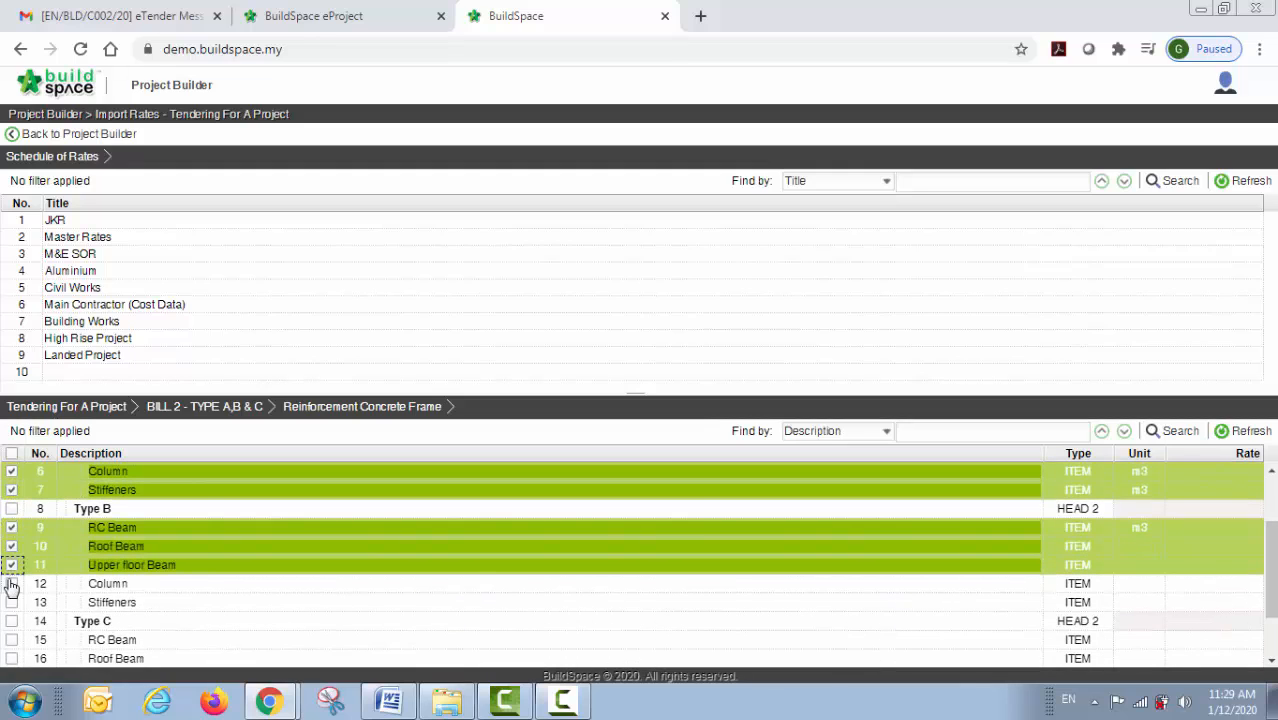
pyautogui.click(11, 583)
pyautogui.click(11, 602)
pyautogui.scroll(-1, 80, 585)
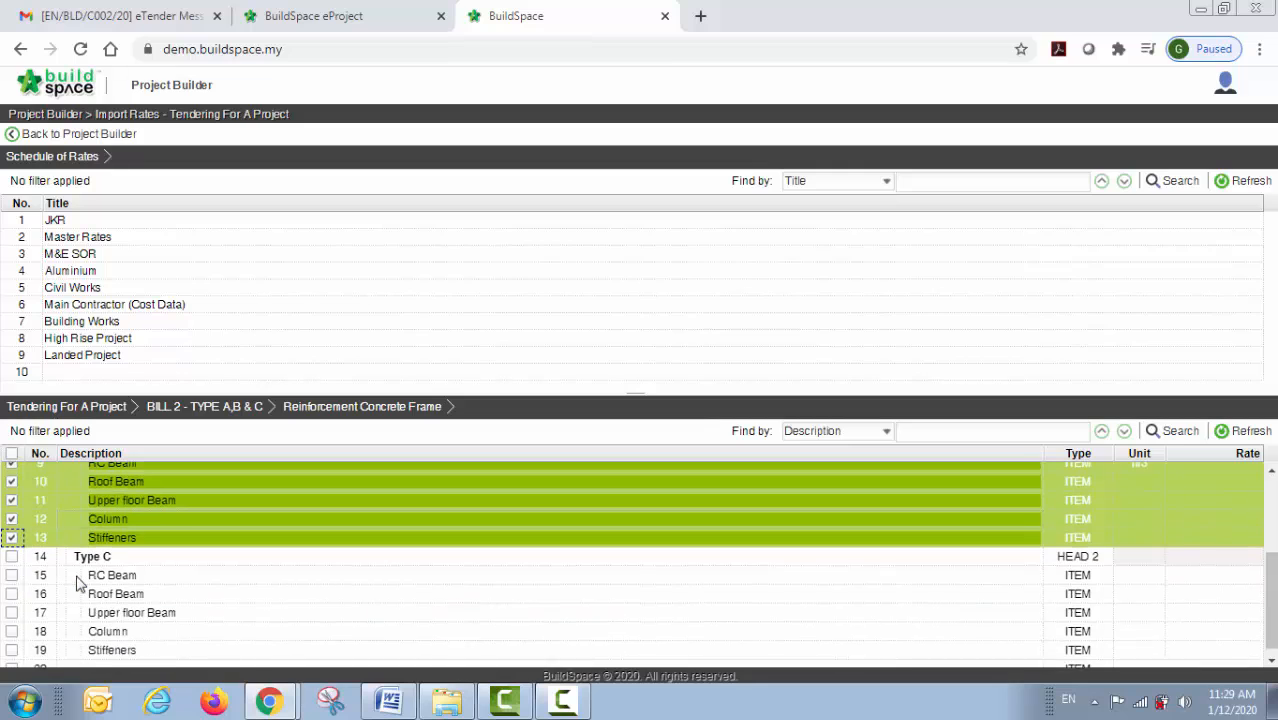
# Step: Add the RC Beam, Roof Beam, Upper floor Beam, Column and Stiffeners under Type C to the rate import selection
pyautogui.click(11, 565)
pyautogui.click(11, 584)
pyautogui.click(11, 603)
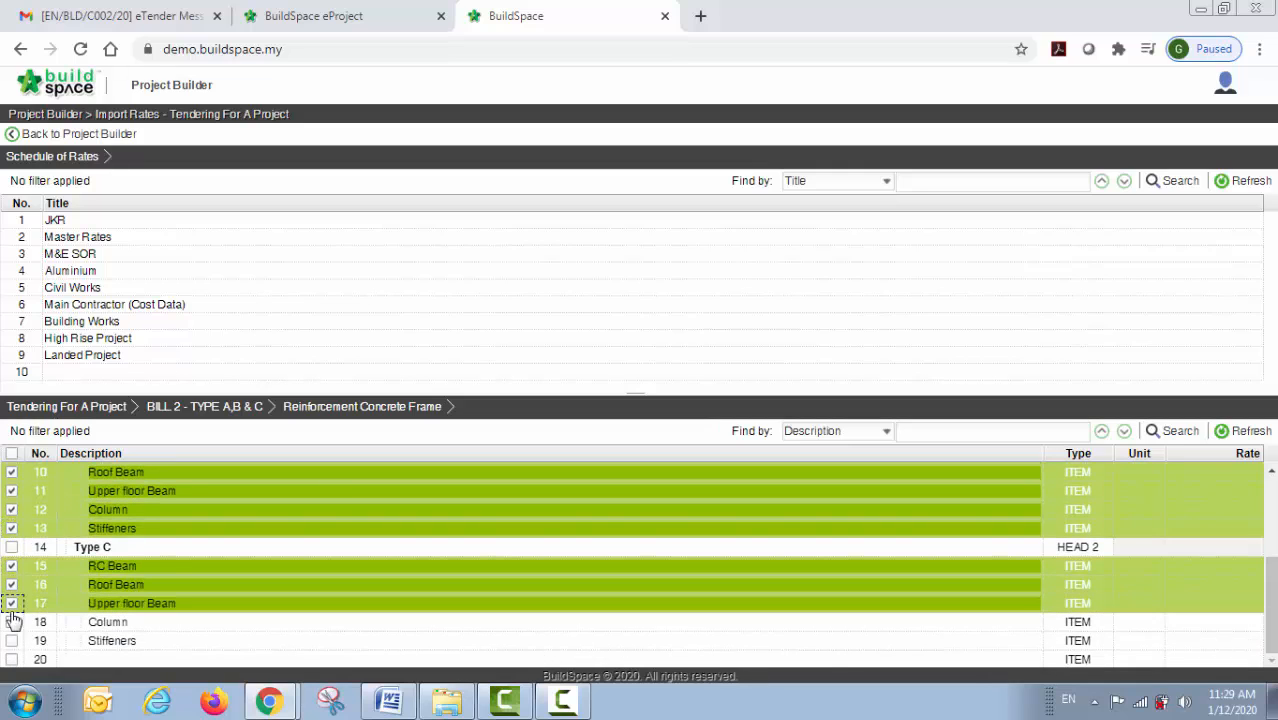
pyautogui.click(11, 622)
pyautogui.click(11, 641)
# Step: Clear the whole item selection and select only the RC Beam, Roof Beam and Upper floor Beam under Type A
pyautogui.scroll(5, 269, 545)
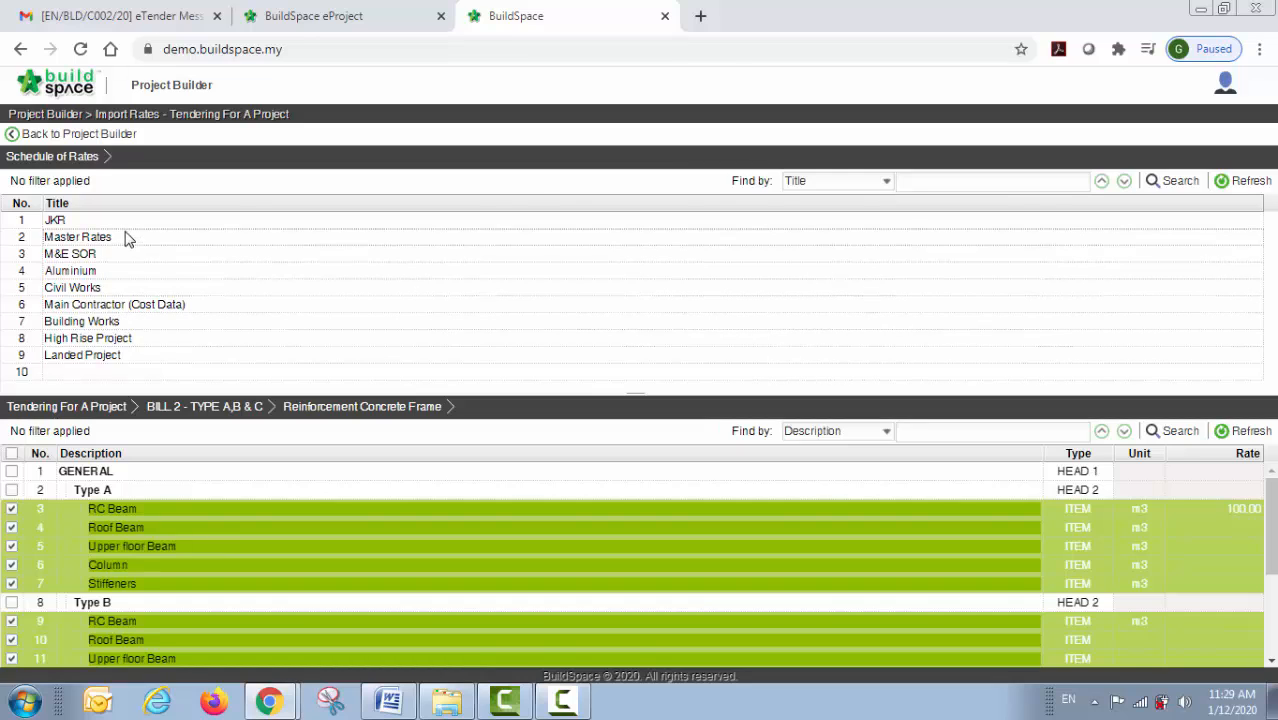
pyautogui.click(13, 457)
pyautogui.click(13, 457)
pyautogui.click(12, 509)
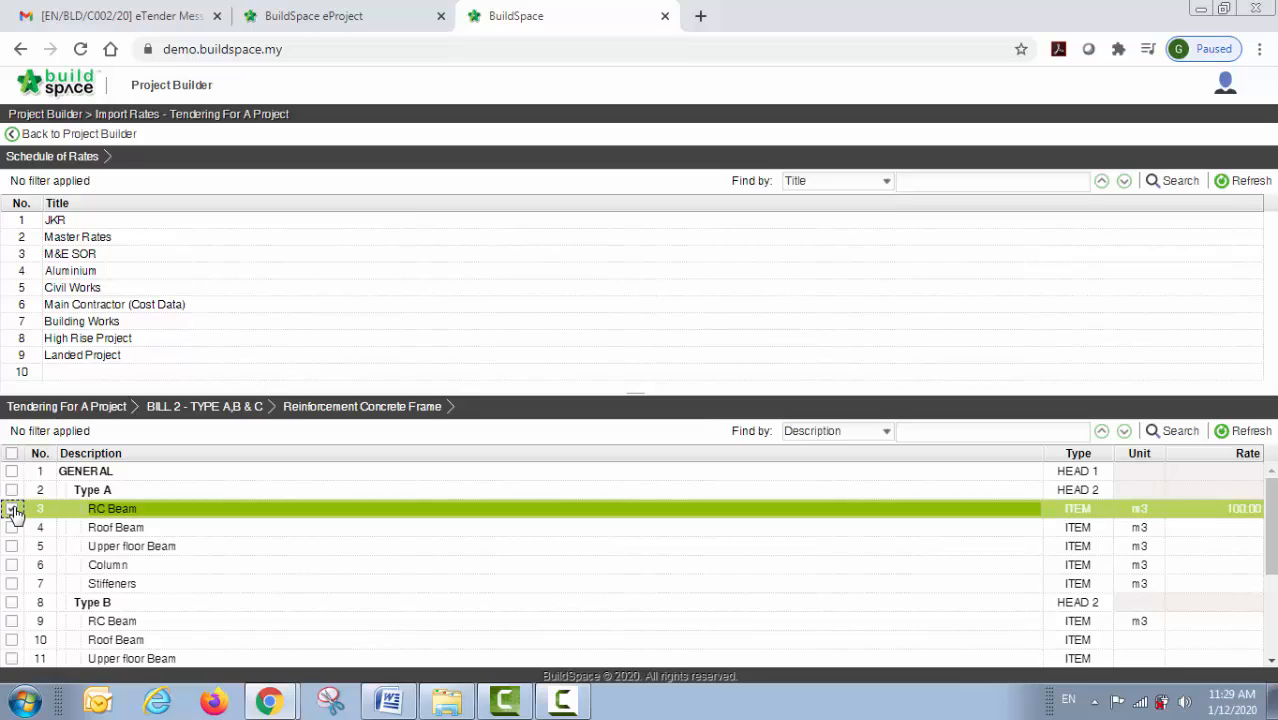
pyautogui.click(12, 527)
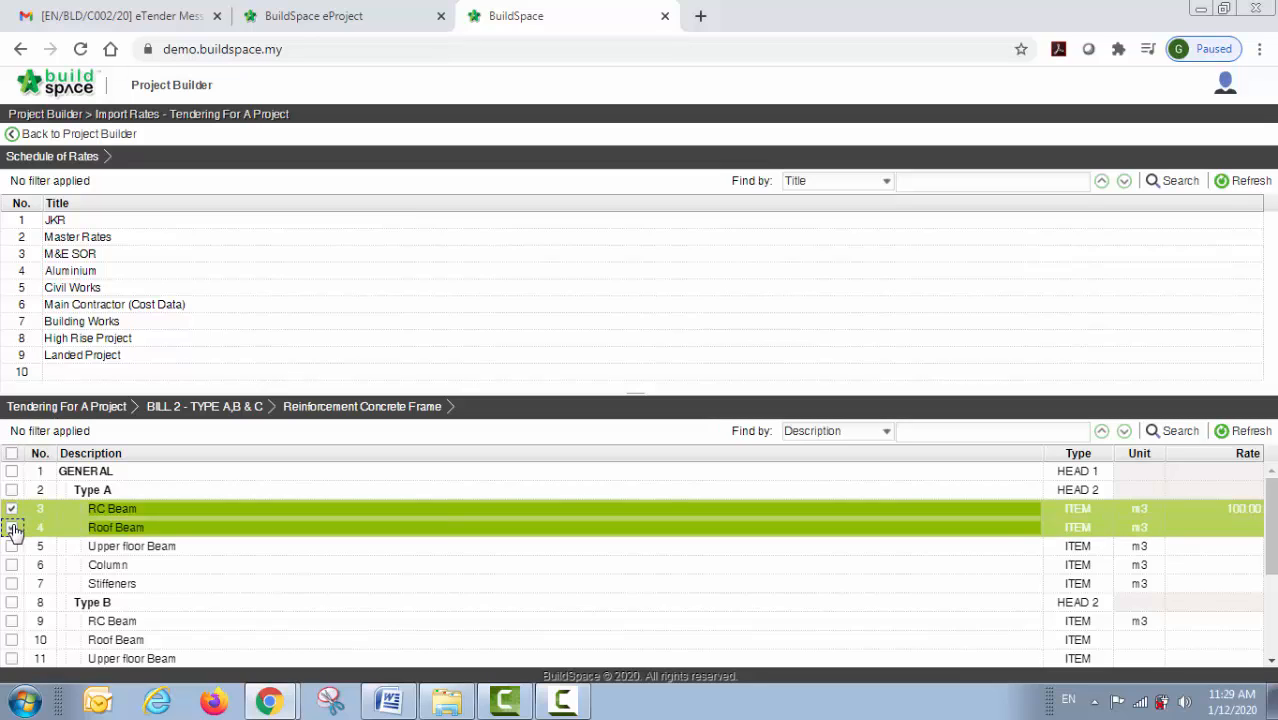
pyautogui.click(12, 546)
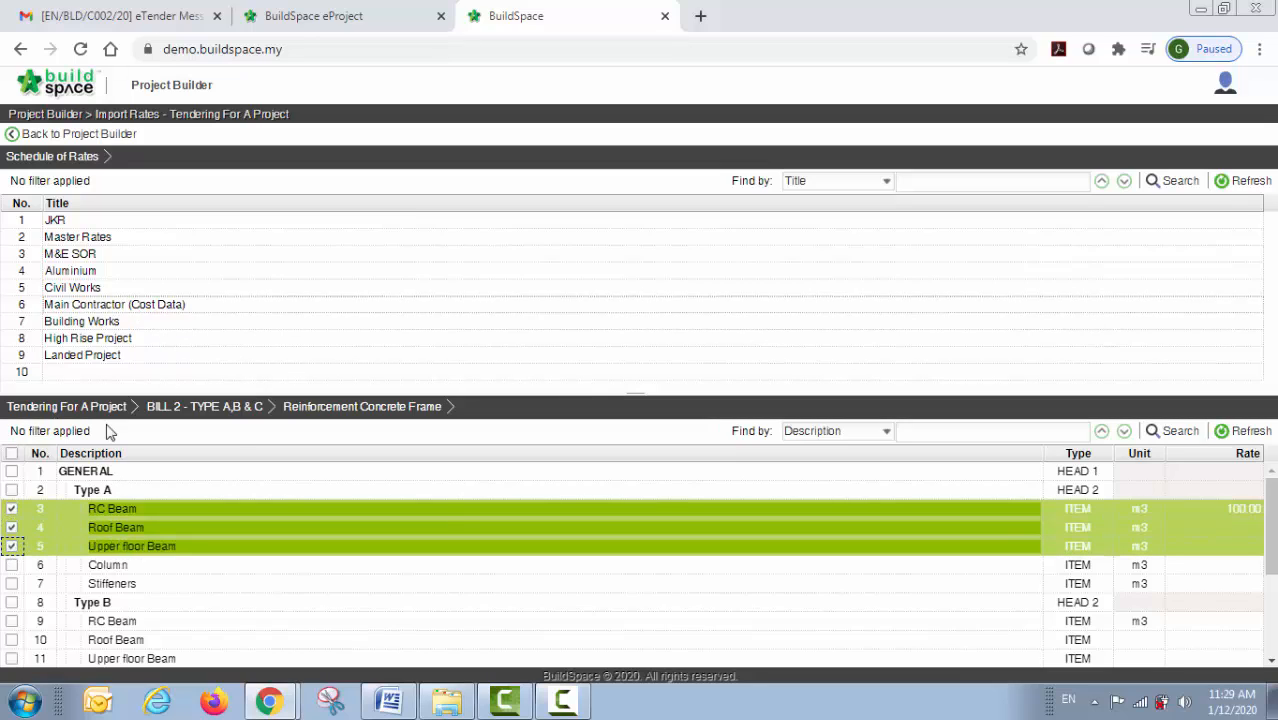
# Step: Add the RC Beam, Roof Beam and Upper floor Beam under Type B and Type C to the rate import selection
pyautogui.scroll(-3, 60, 545)
pyautogui.scroll(2, 52, 570)
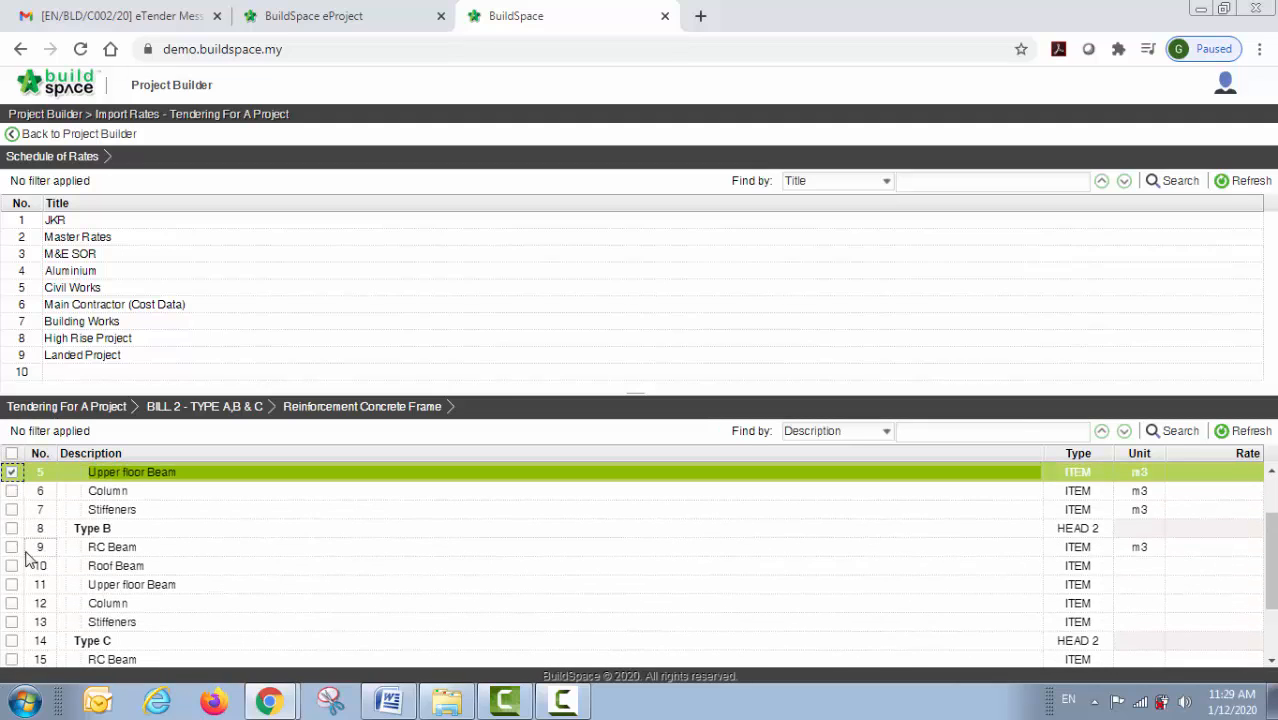
pyautogui.click(12, 547)
pyautogui.click(12, 565)
pyautogui.click(12, 584)
pyautogui.scroll(-3, 12, 584)
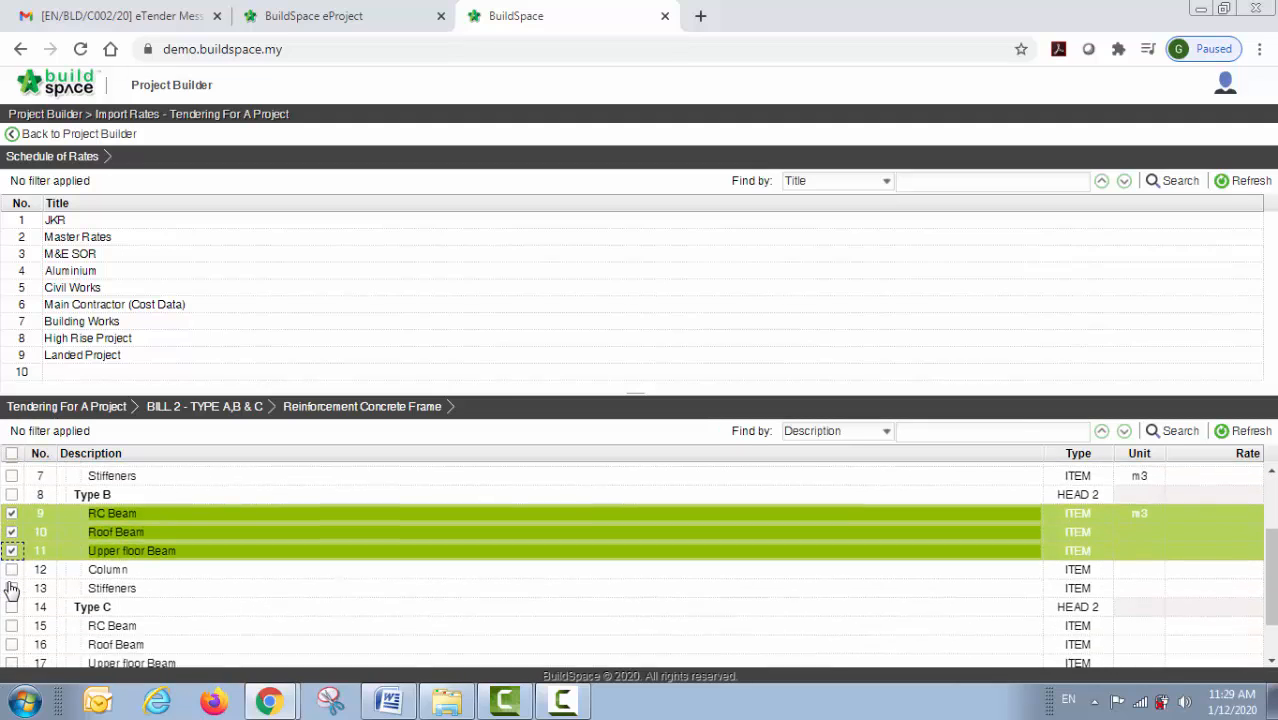
pyautogui.click(12, 566)
pyautogui.click(12, 584)
pyautogui.click(12, 603)
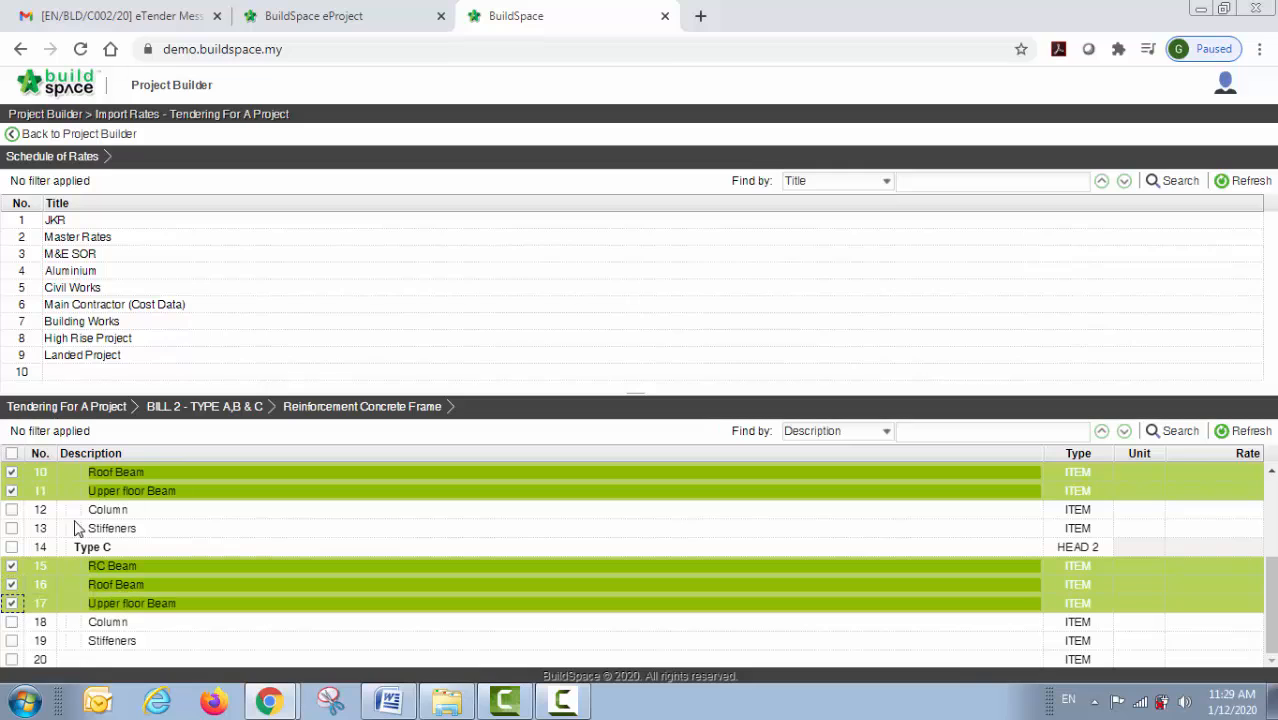
# Step: Import the Concrete Grade 30 rate from Vibrated Reinforced Concrete in Master Rates into the selected beam items
pyautogui.doubleClick(104, 240)
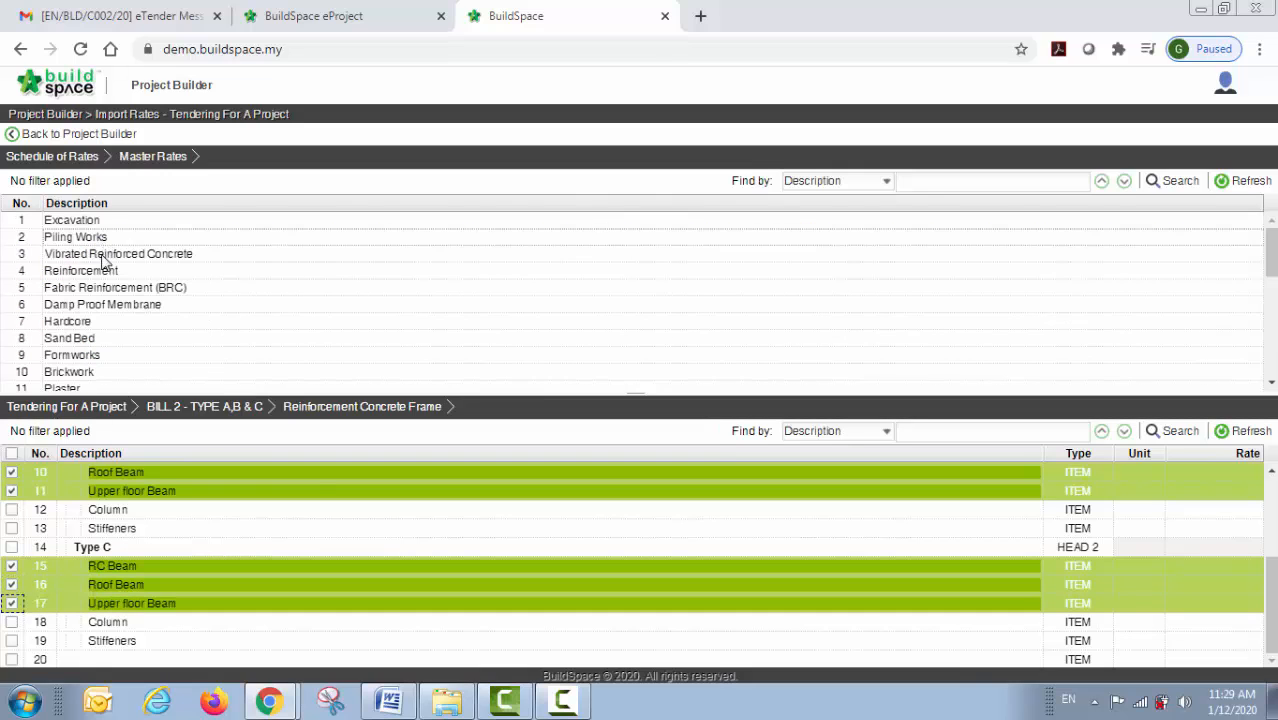
pyautogui.doubleClick(139, 257)
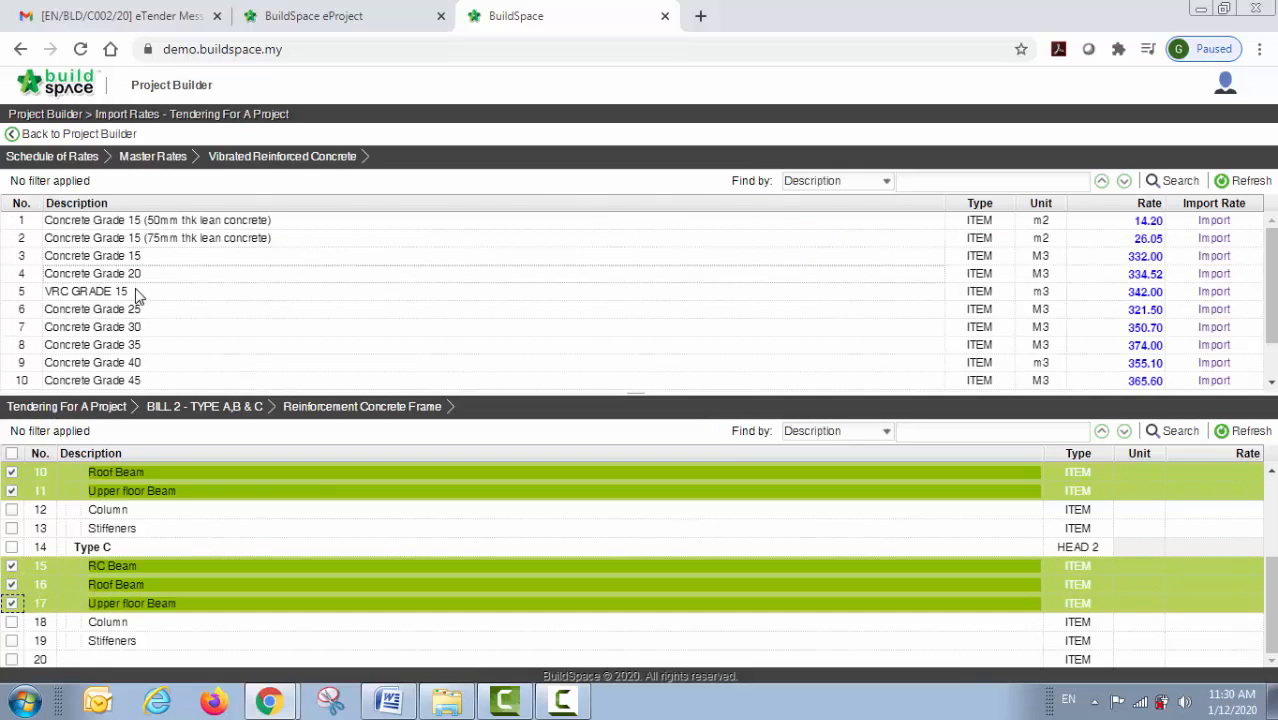
pyautogui.click(196, 336)
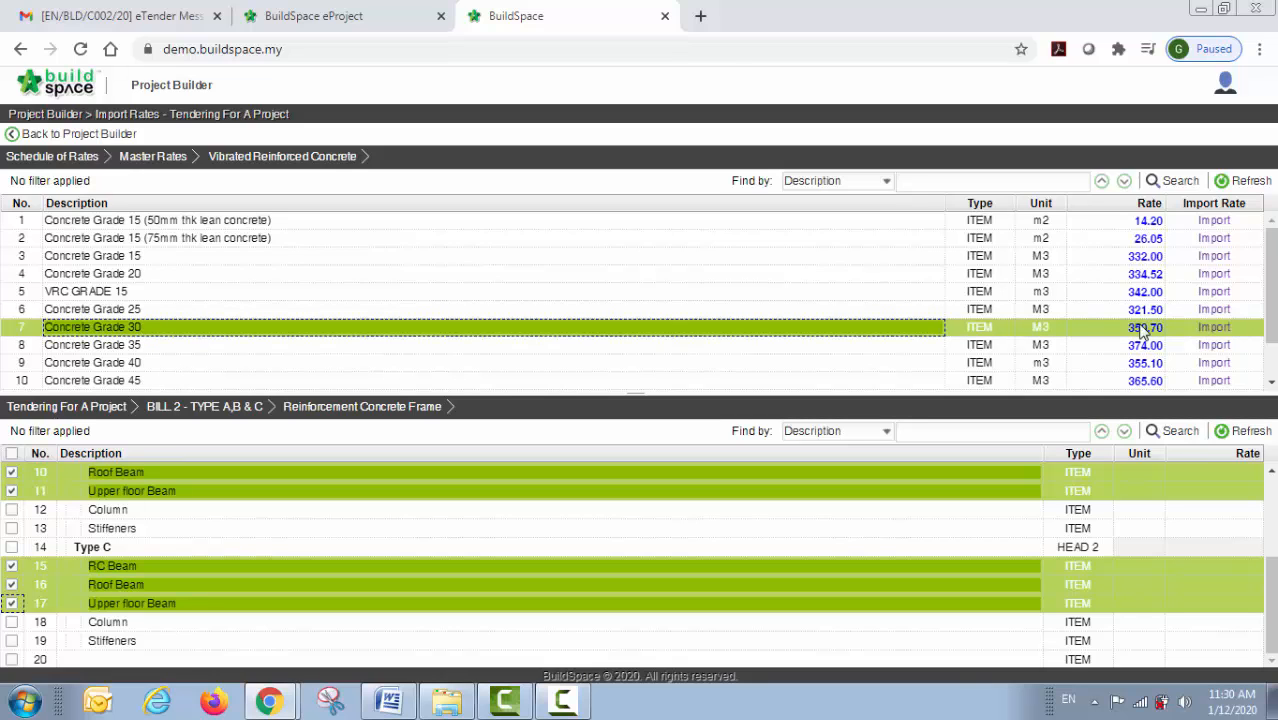
pyautogui.click(1214, 330)
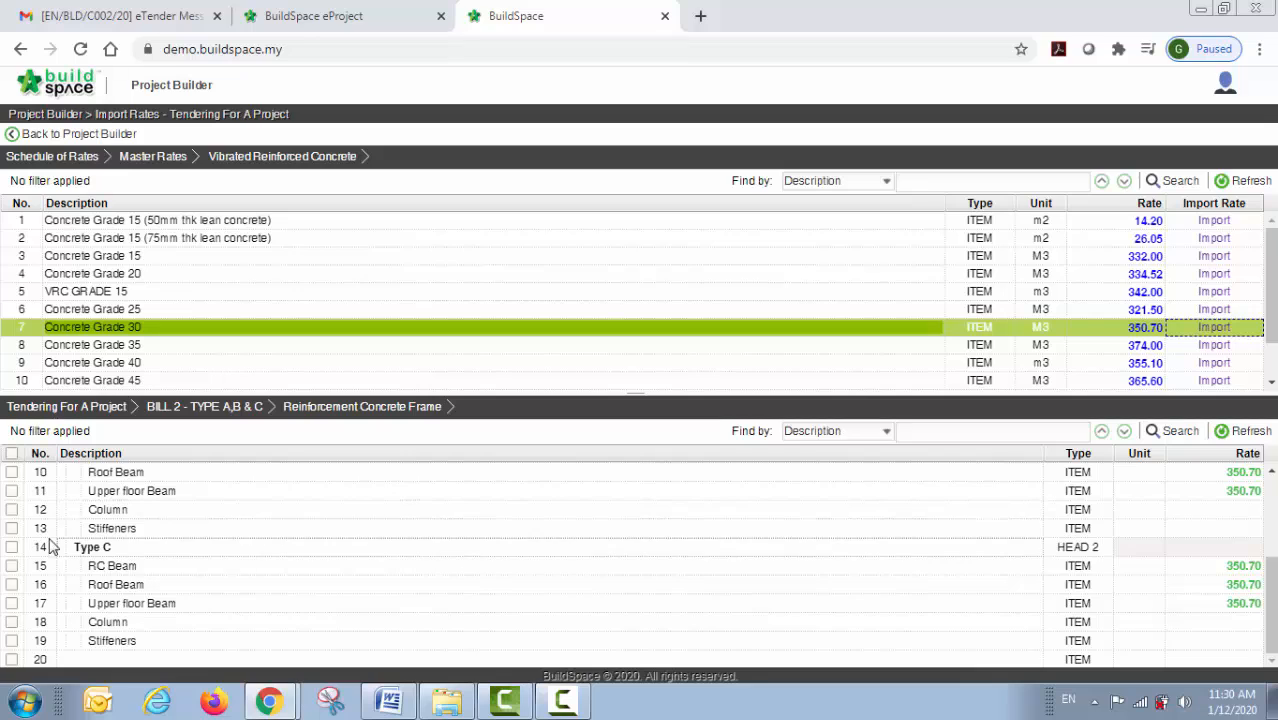
# Step: Select the Column and Stiffeners items under Type A, Type B and Type C as rate import targets
pyautogui.click(12, 510)
pyautogui.click(12, 528)
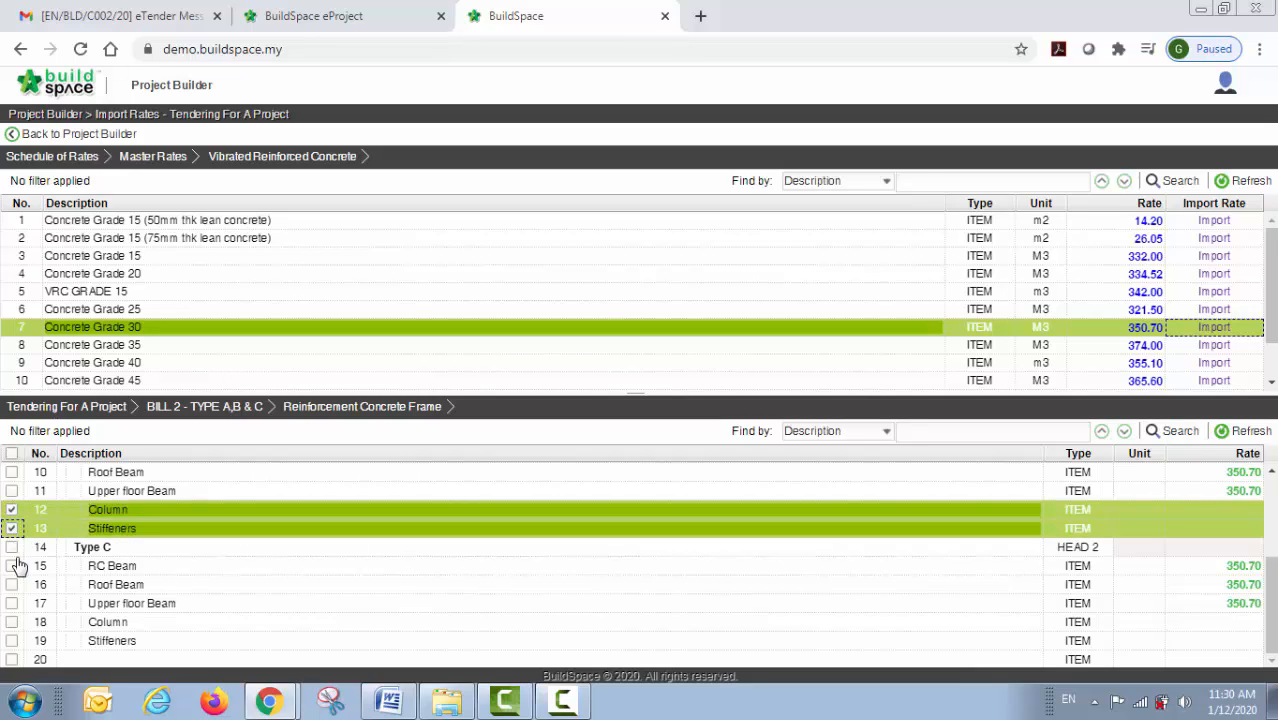
pyautogui.click(12, 622)
pyautogui.click(12, 641)
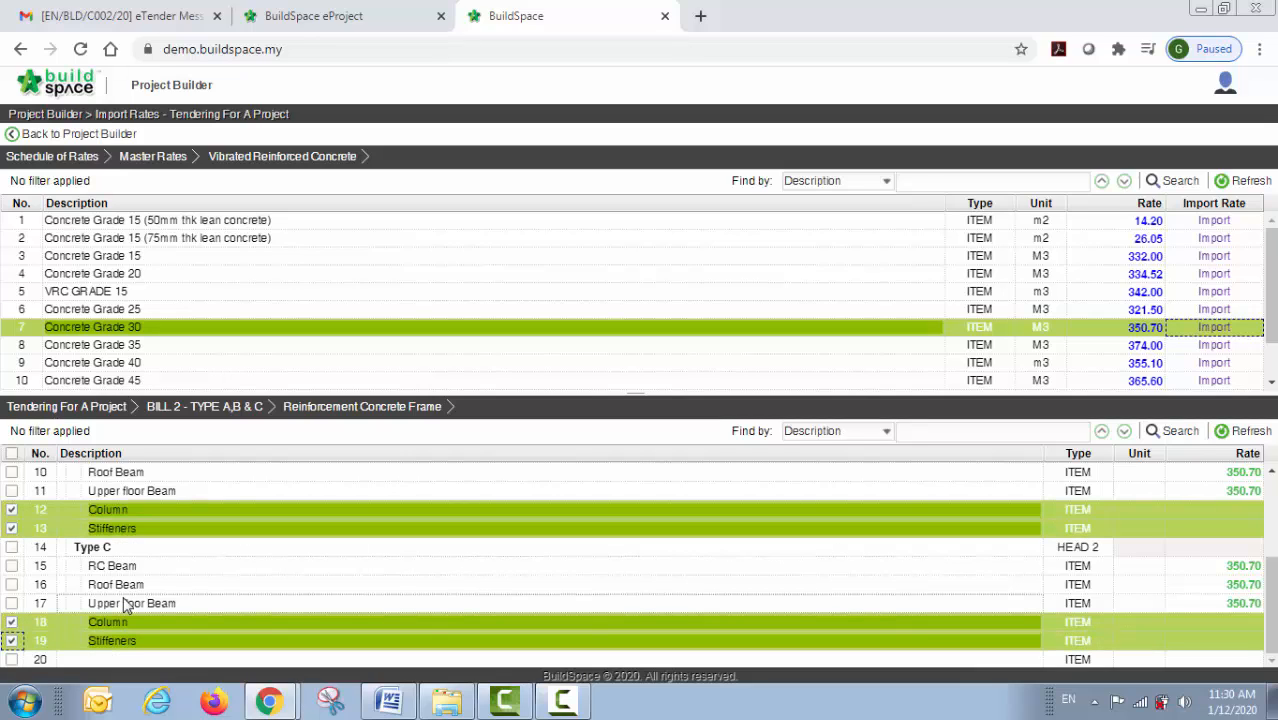
pyautogui.scroll(3, 125, 605)
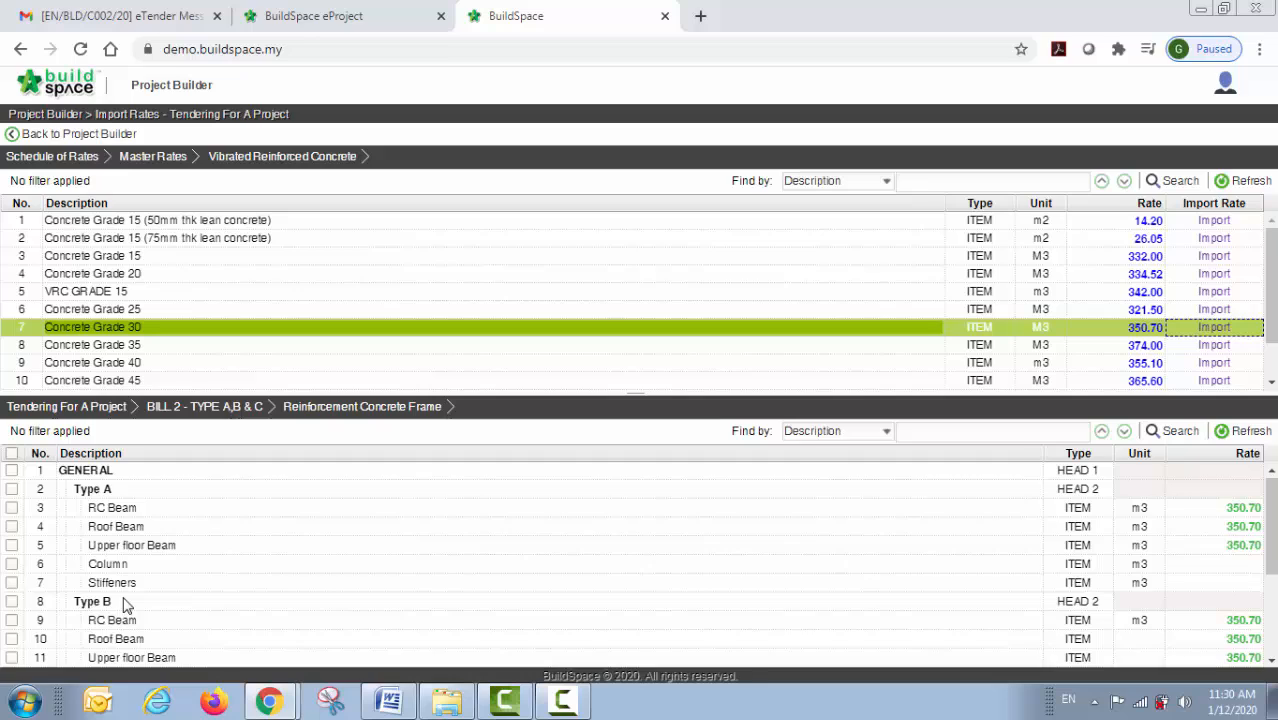
pyautogui.click(12, 566)
pyautogui.click(12, 584)
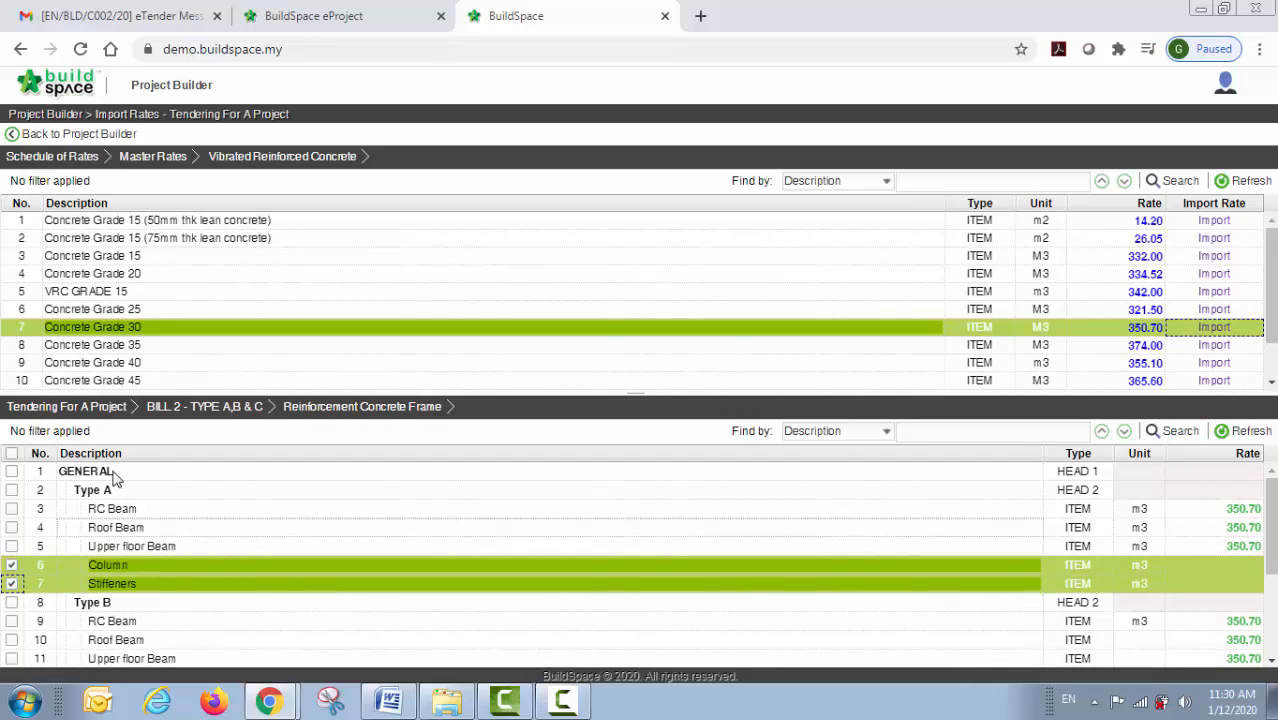
# Step: Import the Concrete Grade 40 rate into the selected Column and Stiffeners items and check the rates in the bill
pyautogui.click(155, 365)
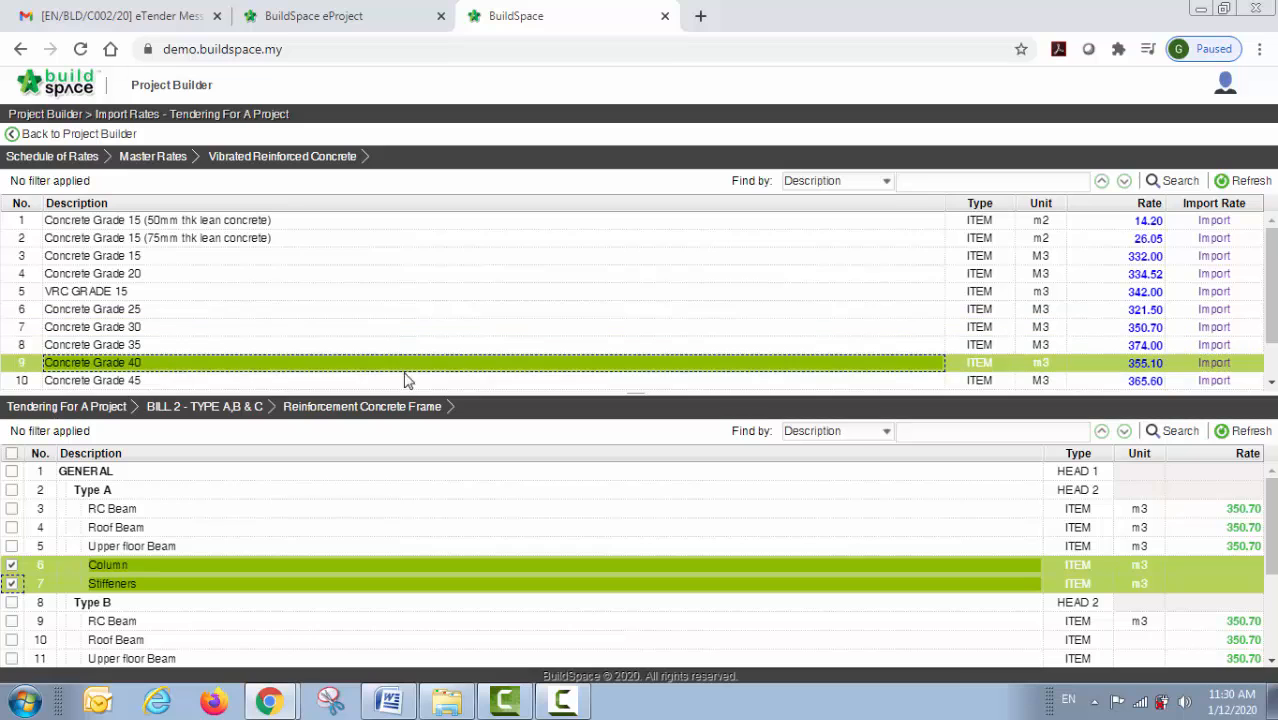
pyautogui.click(1214, 365)
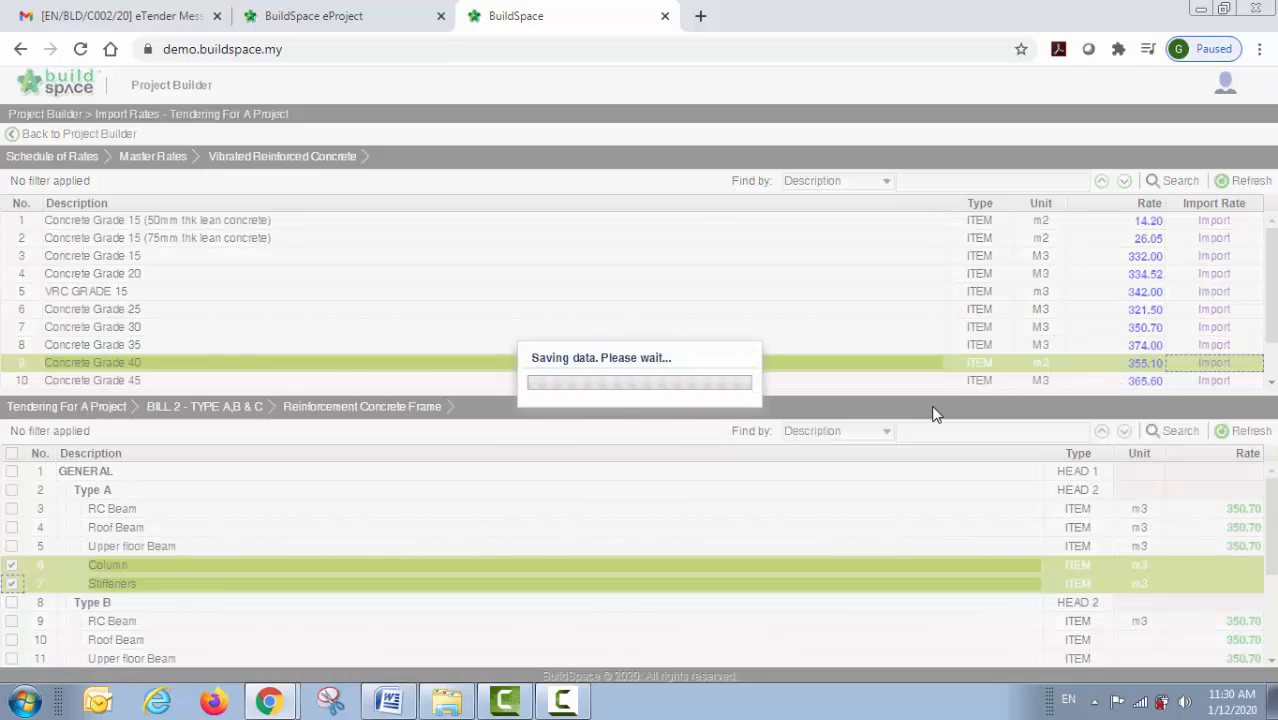
pyautogui.scroll(-3, 730, 550)
pyautogui.scroll(3, 730, 550)
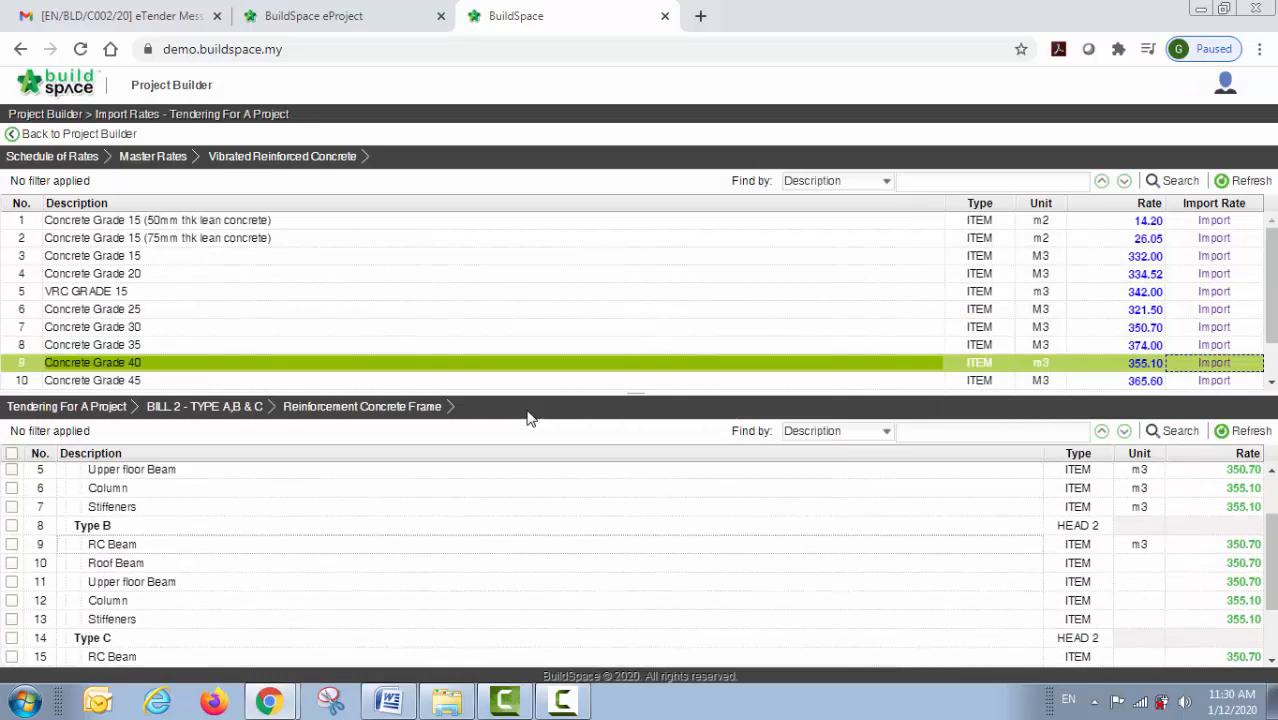
# Step: Return to the project breakdown, open BILL 2 - TYPE A,B & C to review its element totals, and close the bill
pyautogui.click(93, 139)
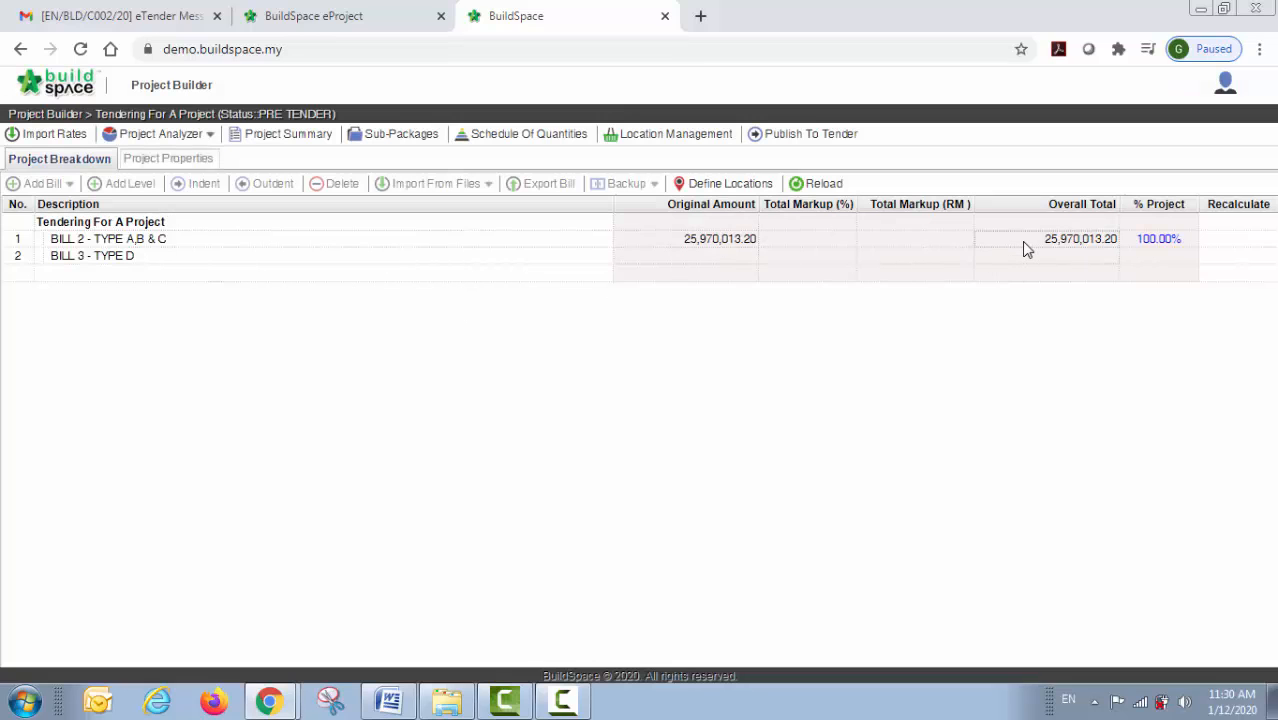
pyautogui.doubleClick(376, 242)
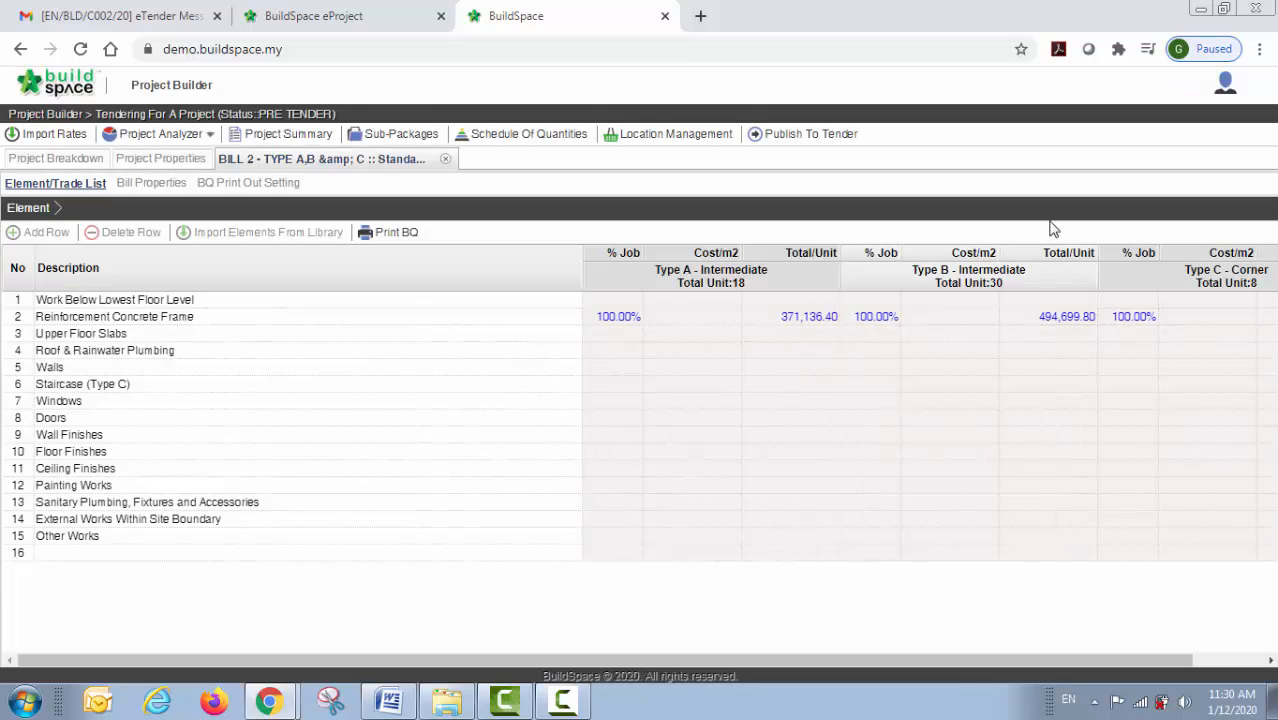
pyautogui.click(446, 161)
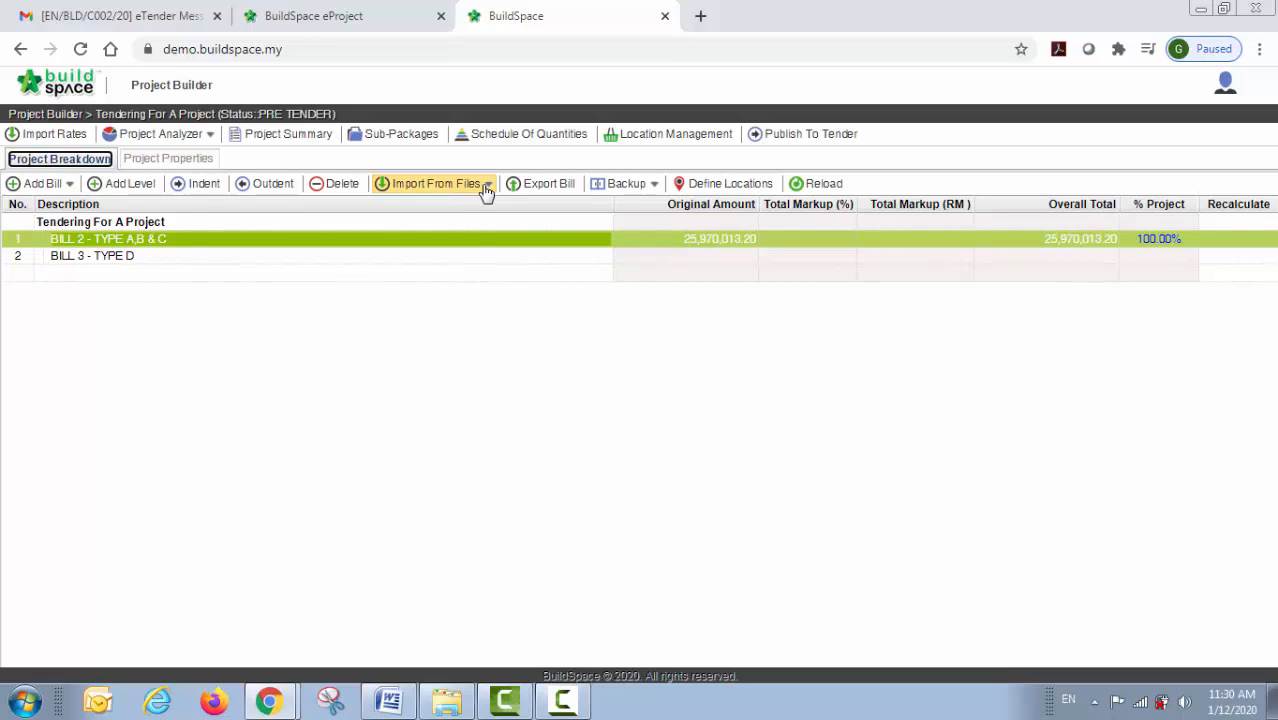
# Step: Open the project's Resource Analysis and go into the Concrete resources under Materials
pyautogui.click(163, 140)
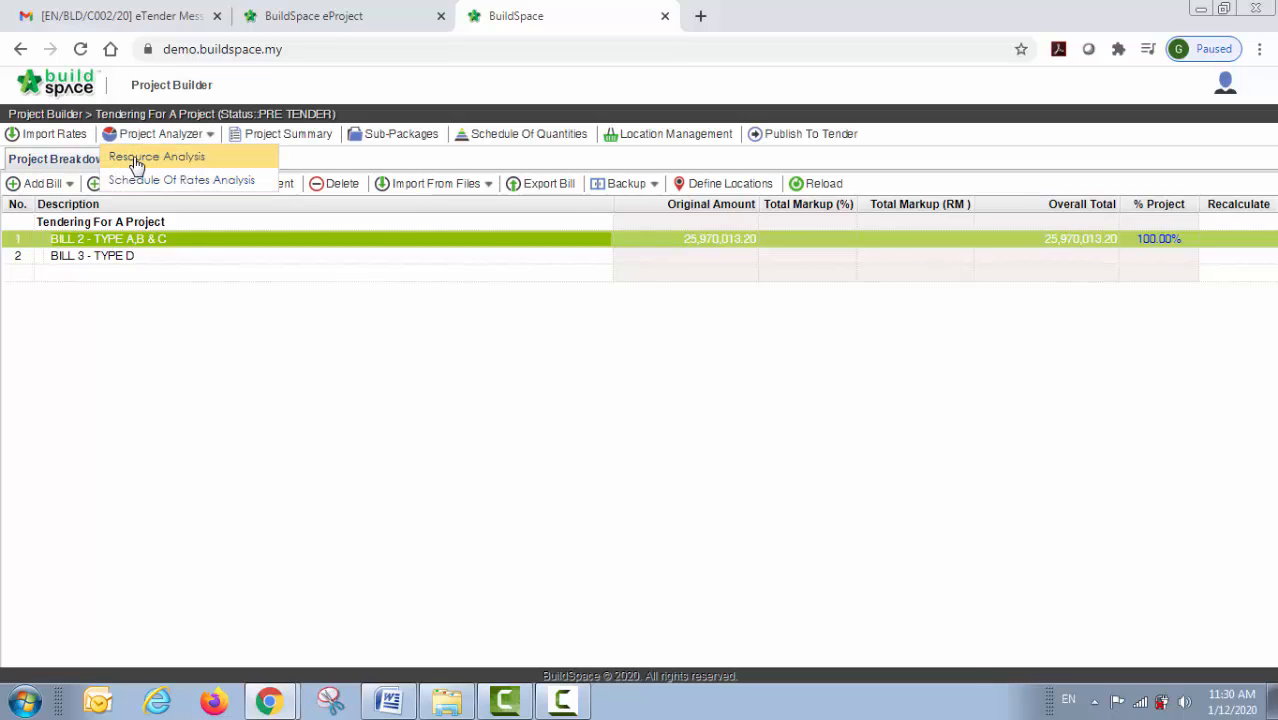
pyautogui.click(137, 164)
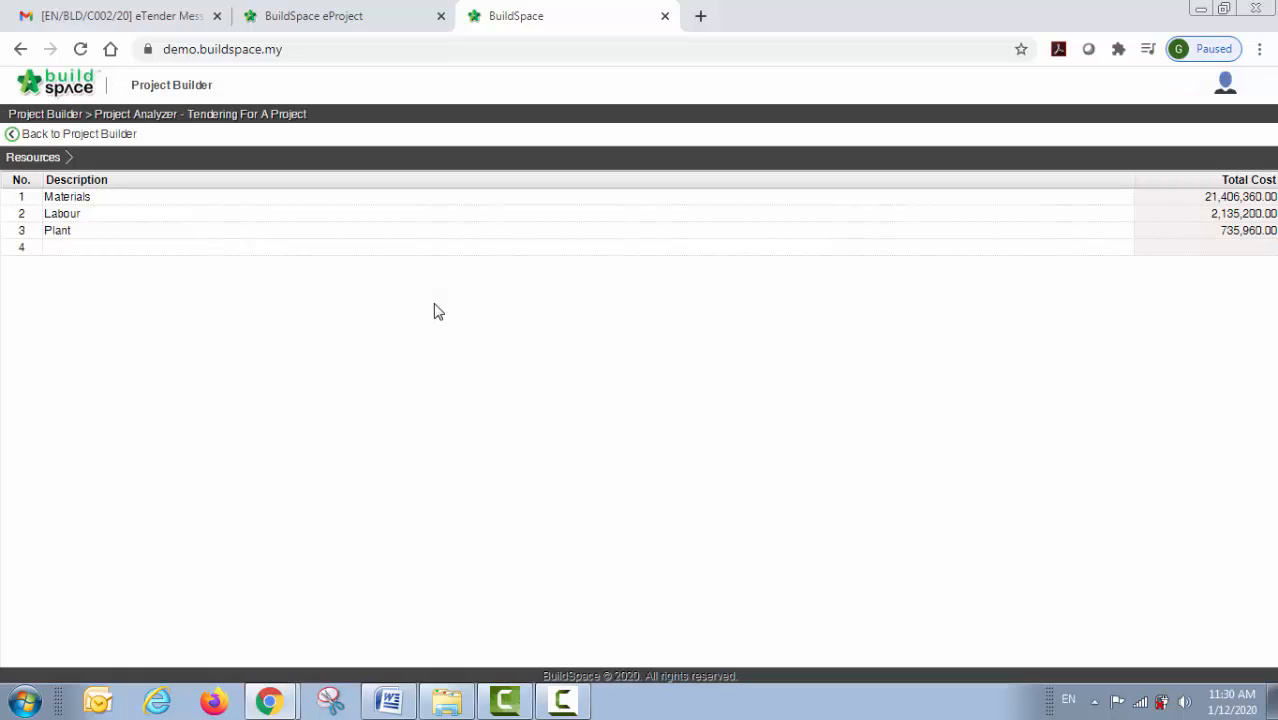
pyautogui.doubleClick(165, 203)
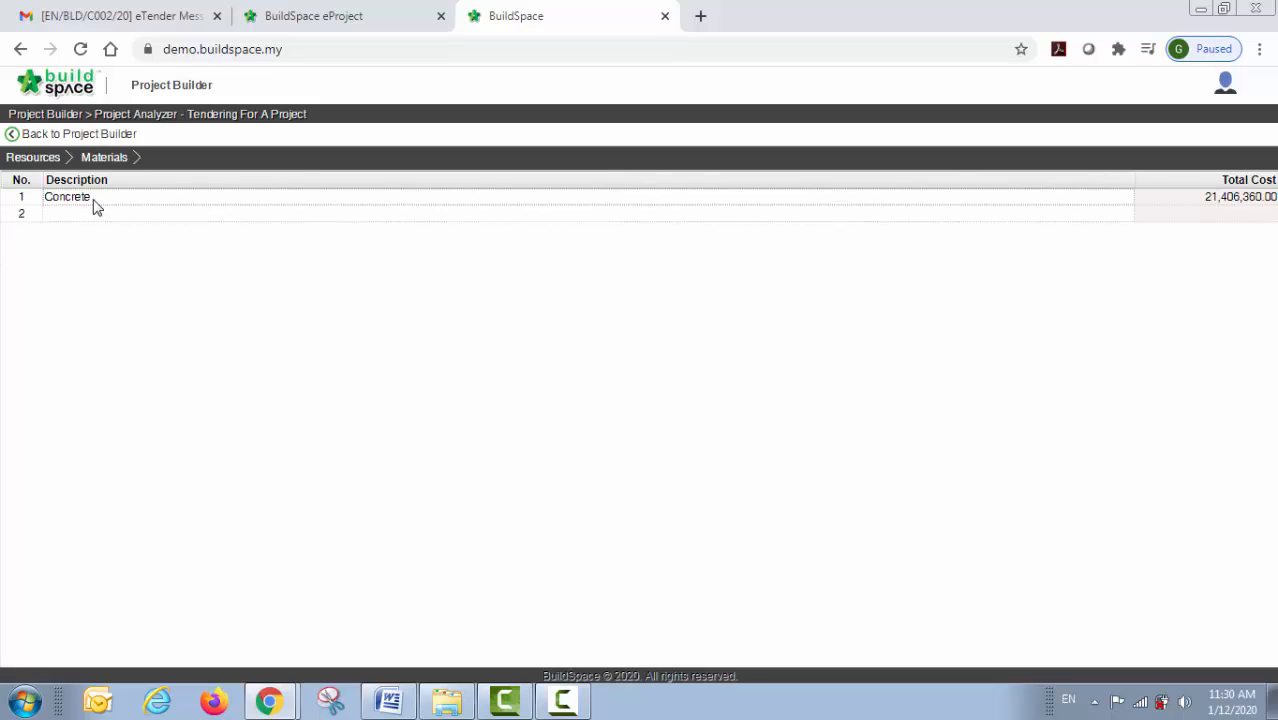
pyautogui.doubleClick(96, 206)
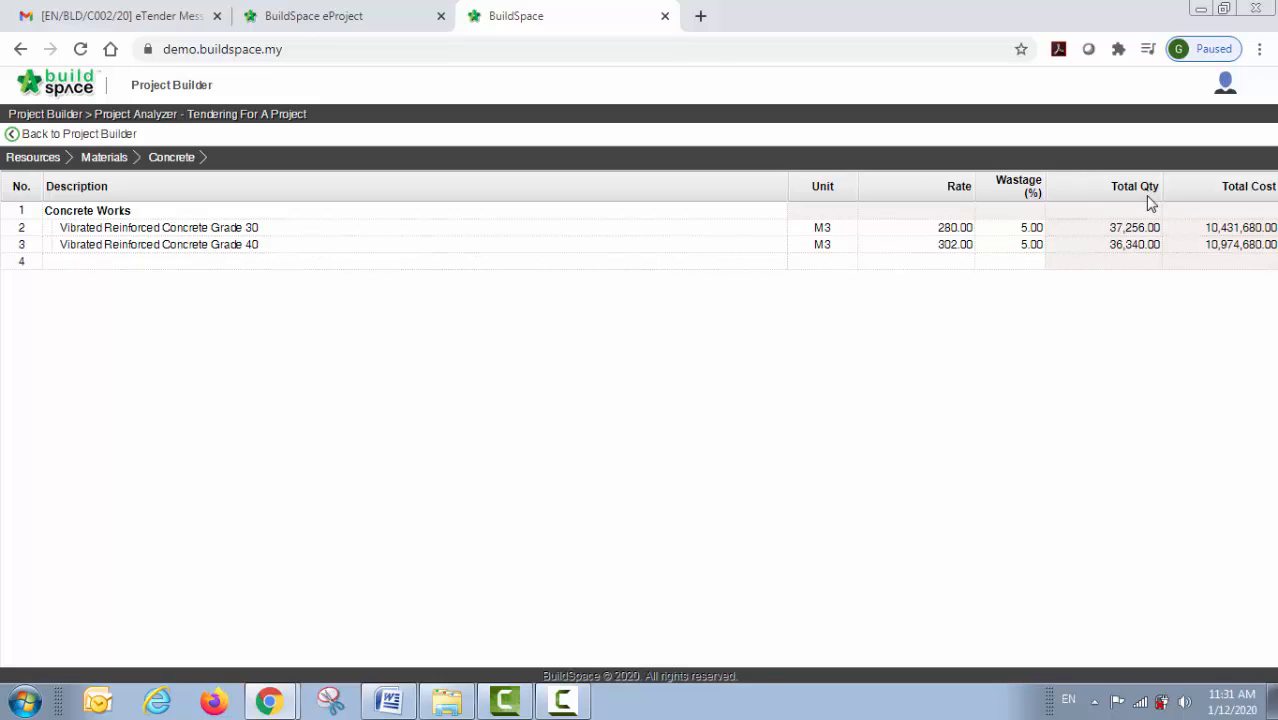
# Step: Examine which bill items use Vibrated Reinforced Concrete Grade 30 and return to the Concrete resource list
pyautogui.click(940, 225)
pyautogui.click(946, 247)
pyautogui.doubleClick(765, 230)
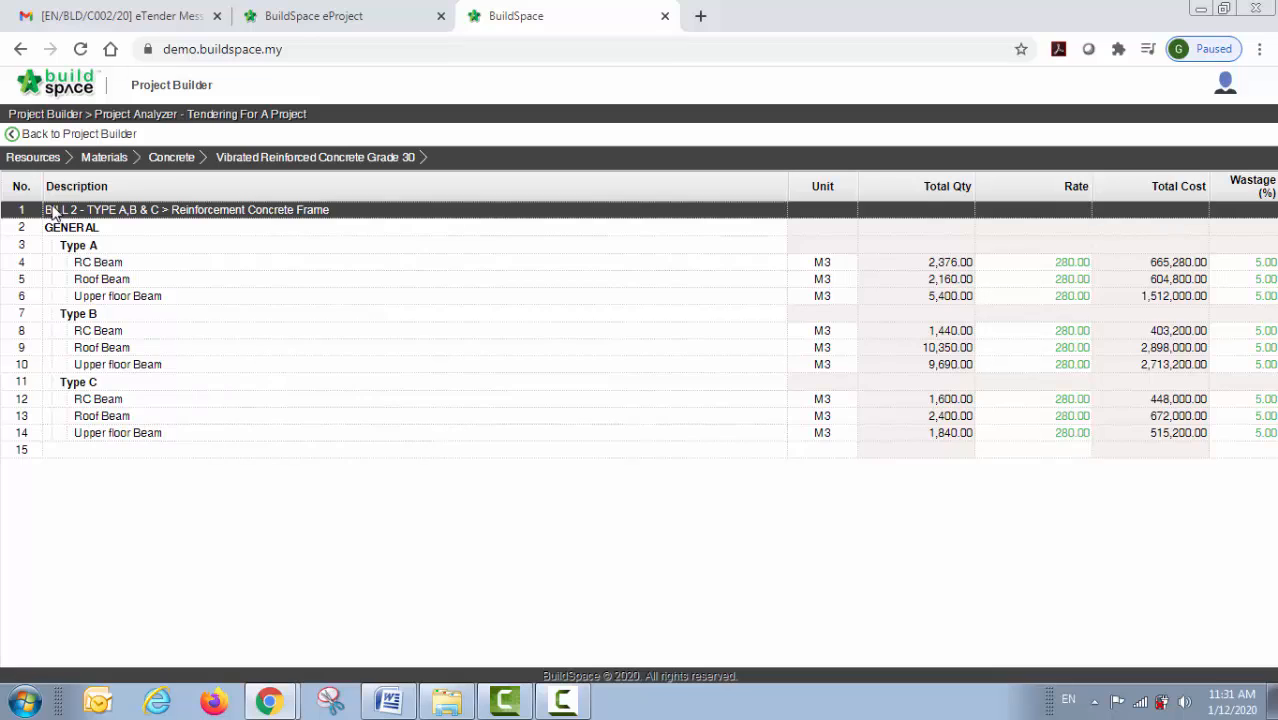
pyautogui.click(174, 158)
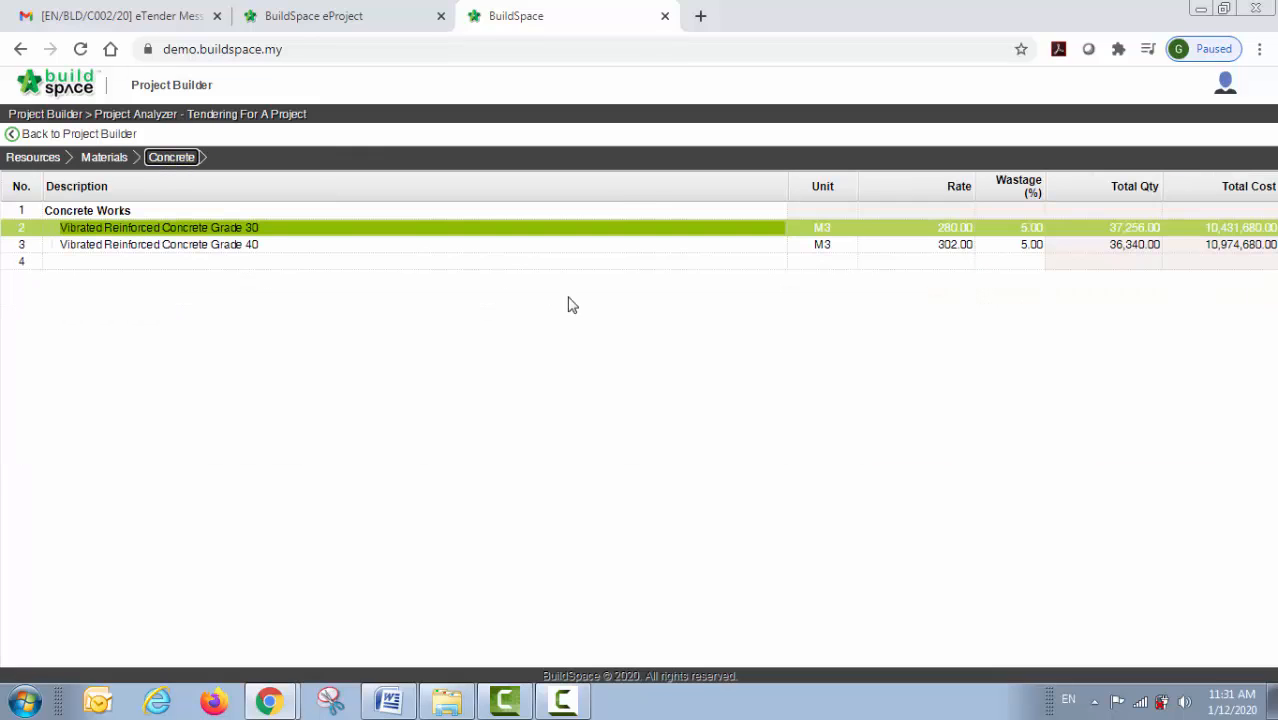
# Step: Set the rate of Vibrated Reinforced Concrete Grade 30 to 300.00 and its wastage to 6%
pyautogui.click(955, 265)
pyautogui.click(950, 228)
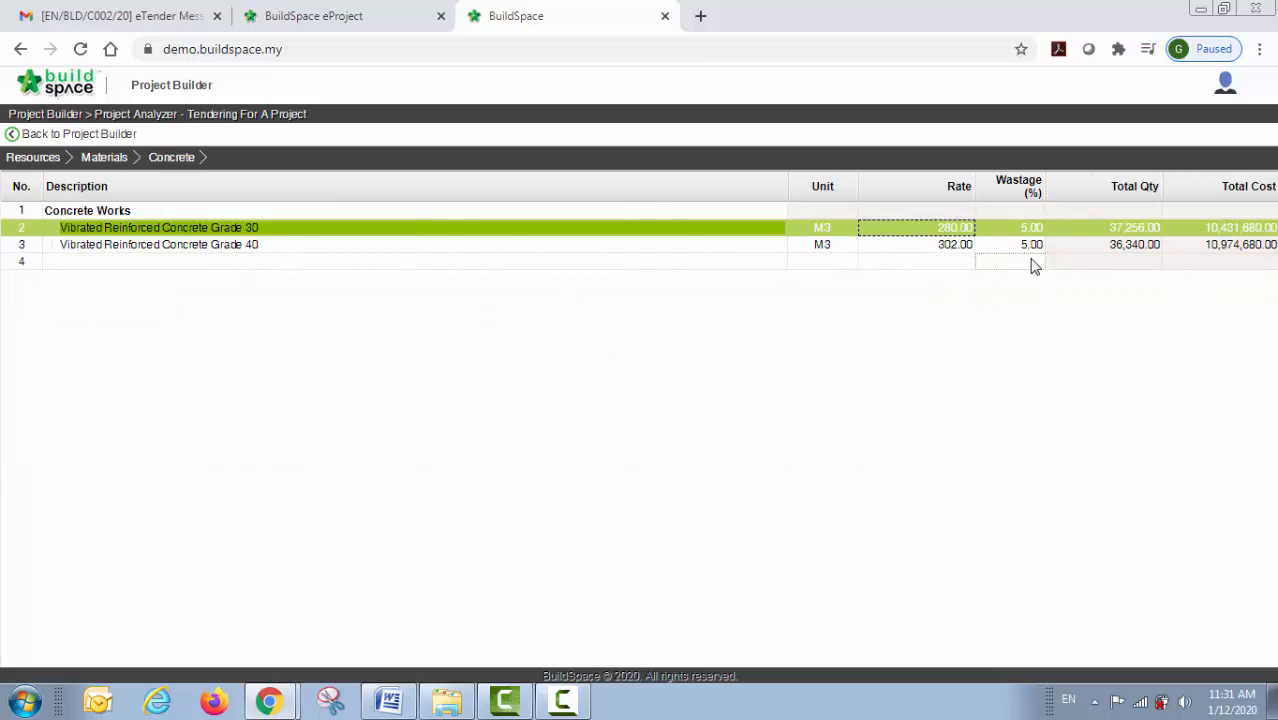
pyautogui.press('Return')
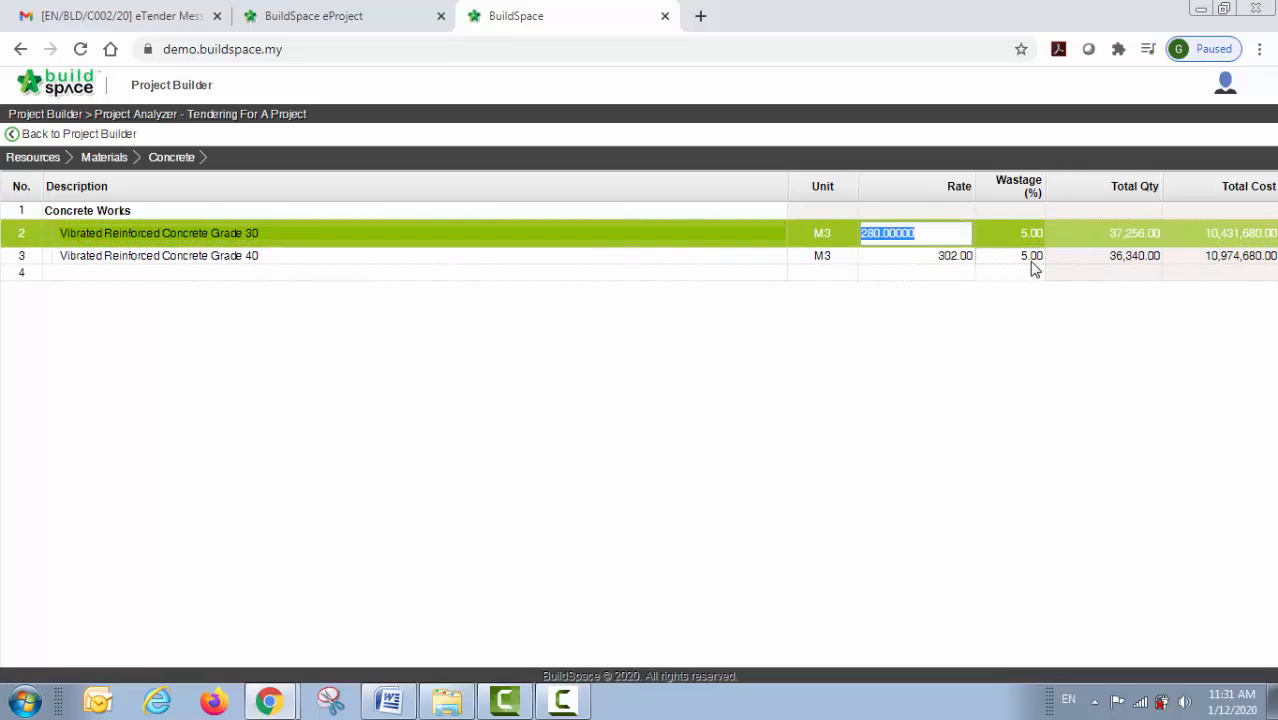
pyautogui.write('3')
pyautogui.press('Tab')
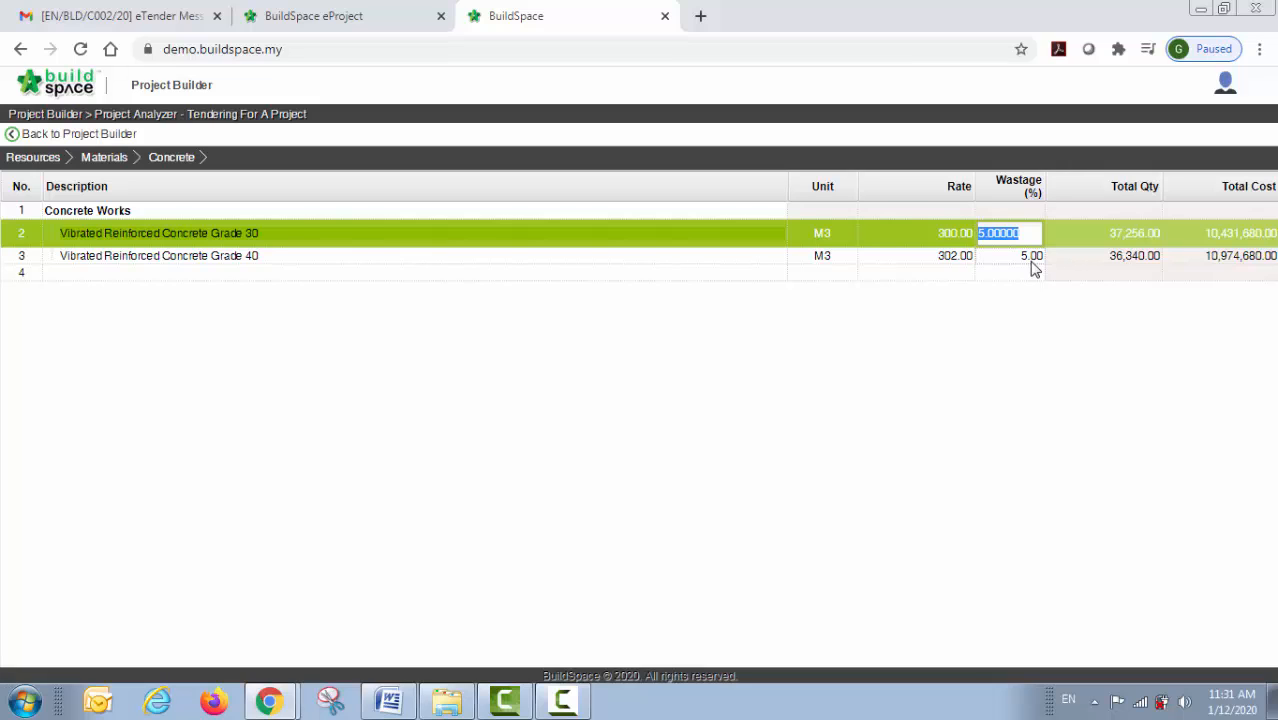
pyautogui.write('6')
pyautogui.press('Return')
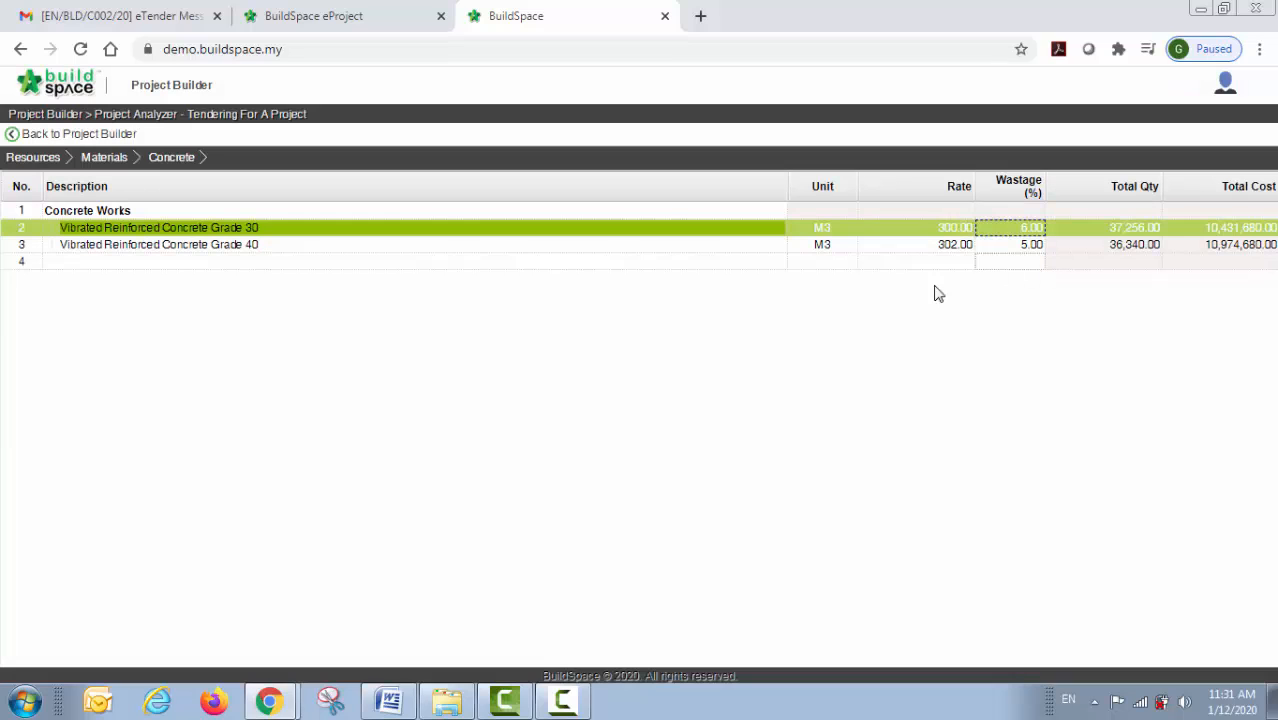
# Step: Return to the project breakdown and recalculate BILL 2 - TYPE A,B & C at the bill items, bill elements and bills levels
pyautogui.click(848, 262)
pyautogui.click(66, 134)
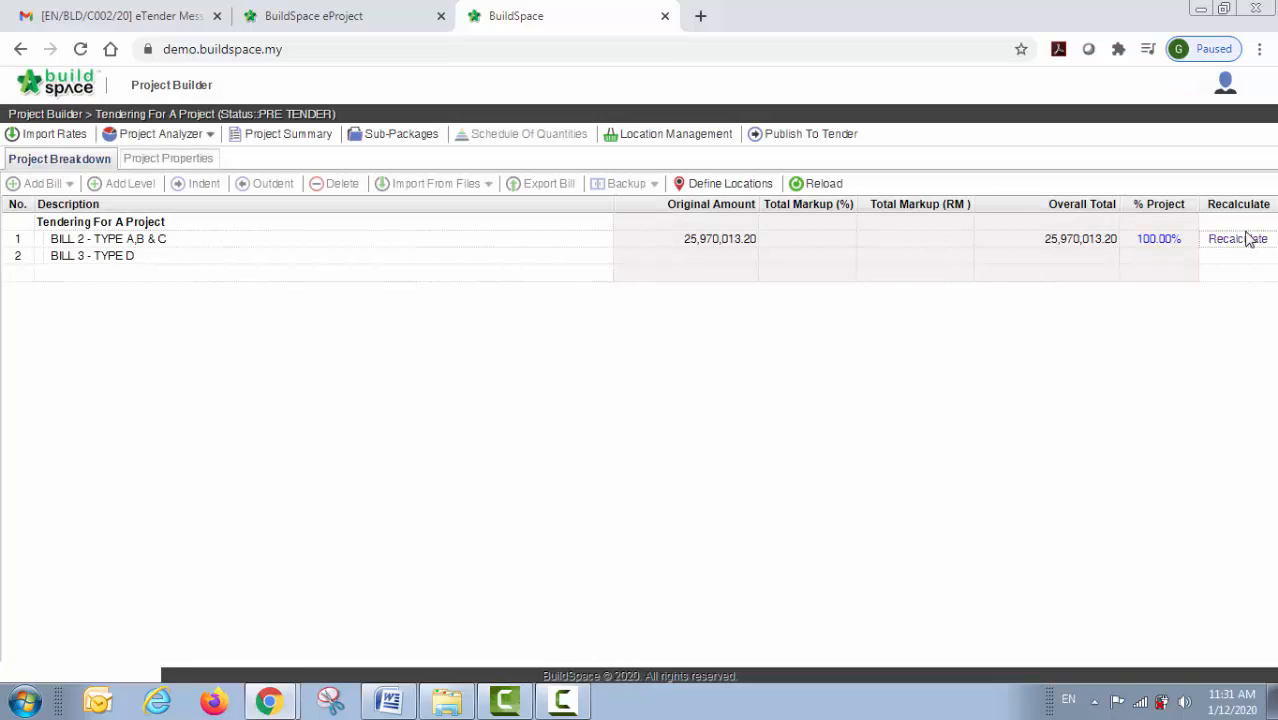
pyautogui.click(1240, 240)
pyautogui.click(824, 341)
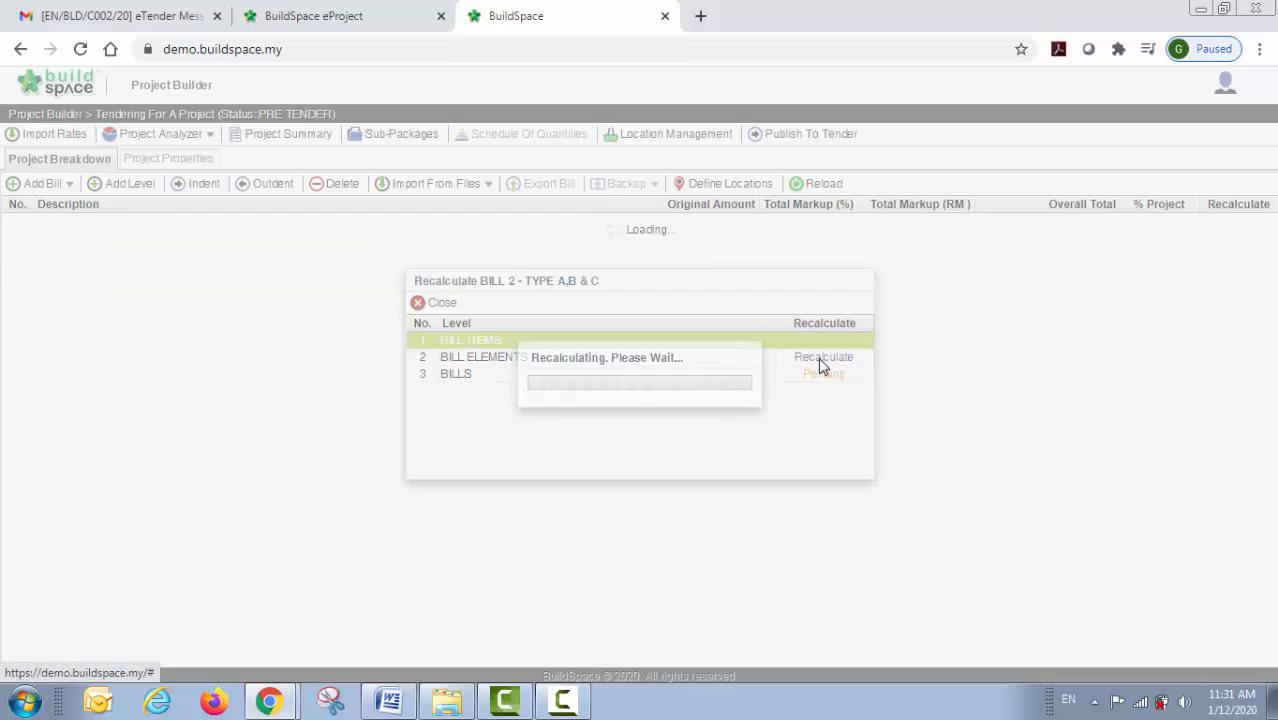
pyautogui.click(823, 358)
pyautogui.click(822, 373)
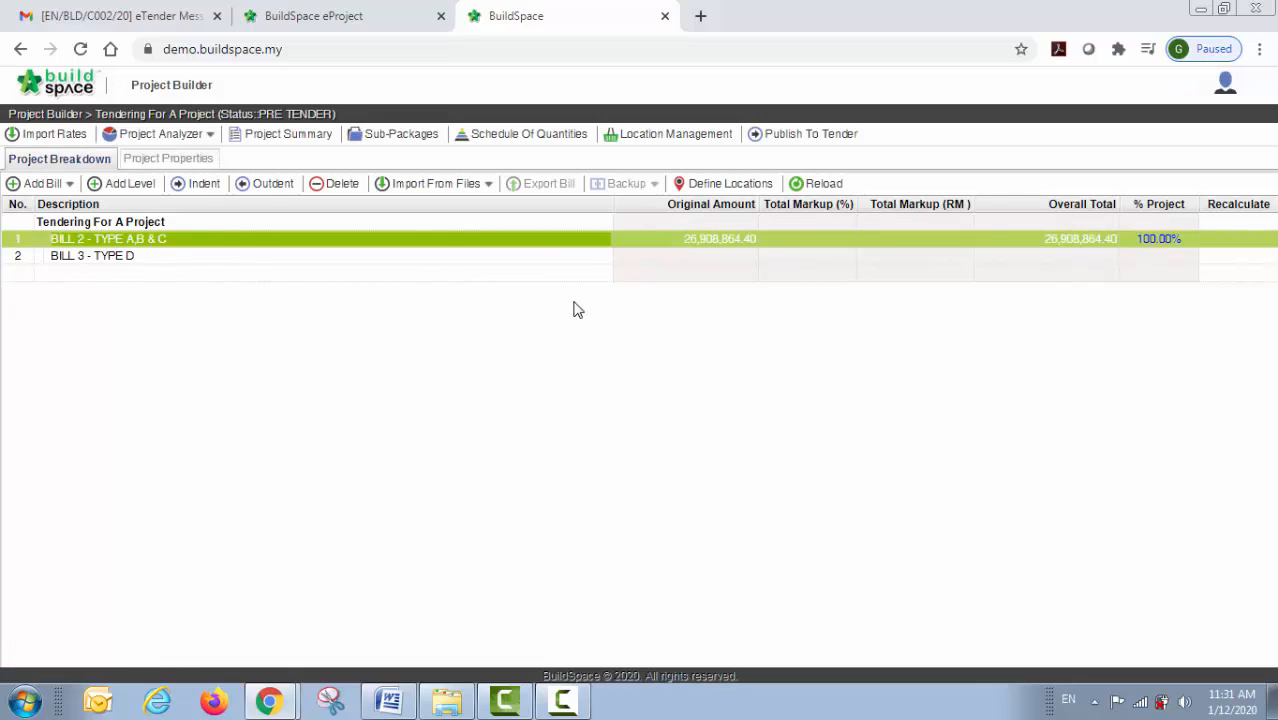
# Step: Examine the build-up rate of the Type A RC Beam in BILL 2's Reinforcement Concrete Frame and close the bill
pyautogui.doubleClick(539, 244)
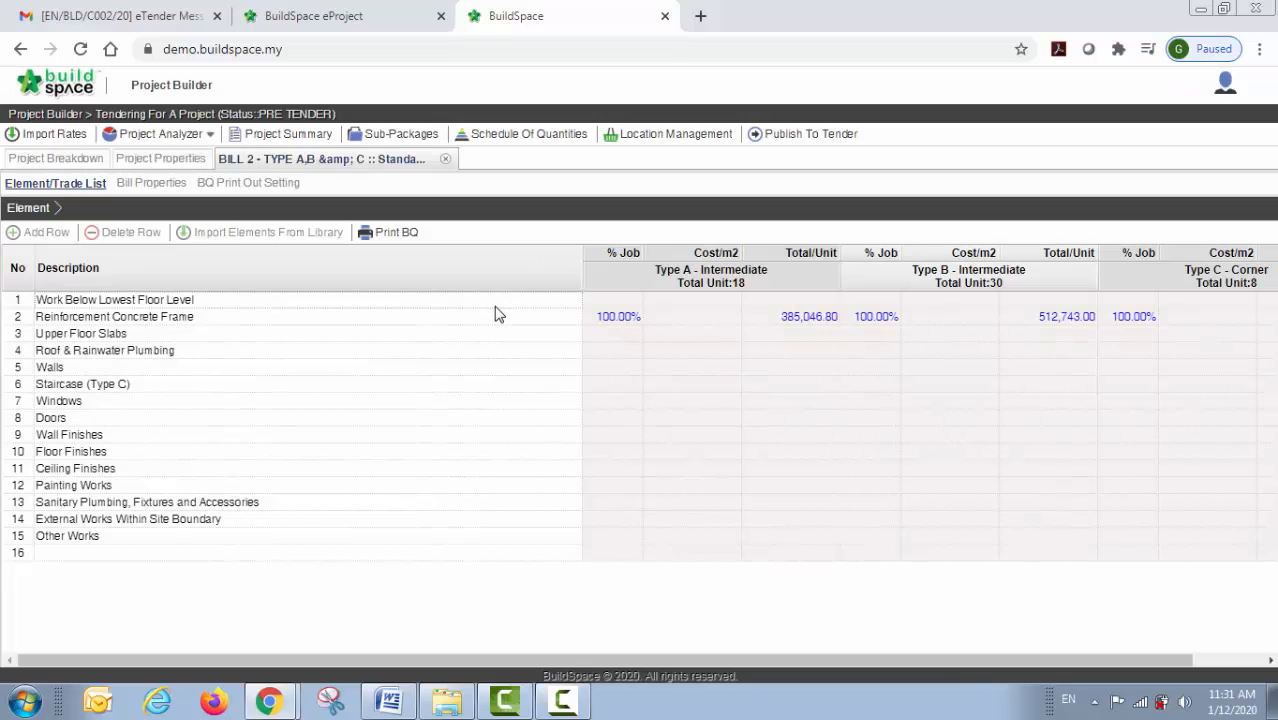
pyautogui.doubleClick(495, 316)
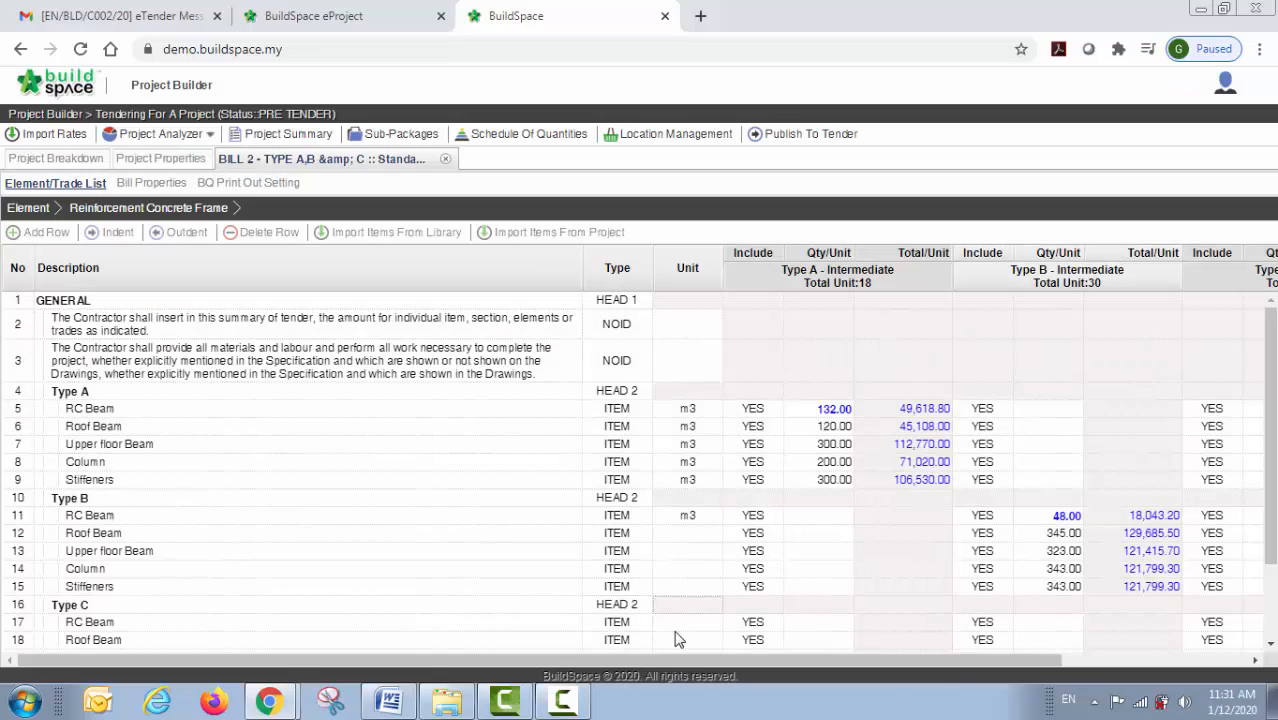
pyautogui.moveTo(679, 664); pyautogui.dragTo(950, 663)
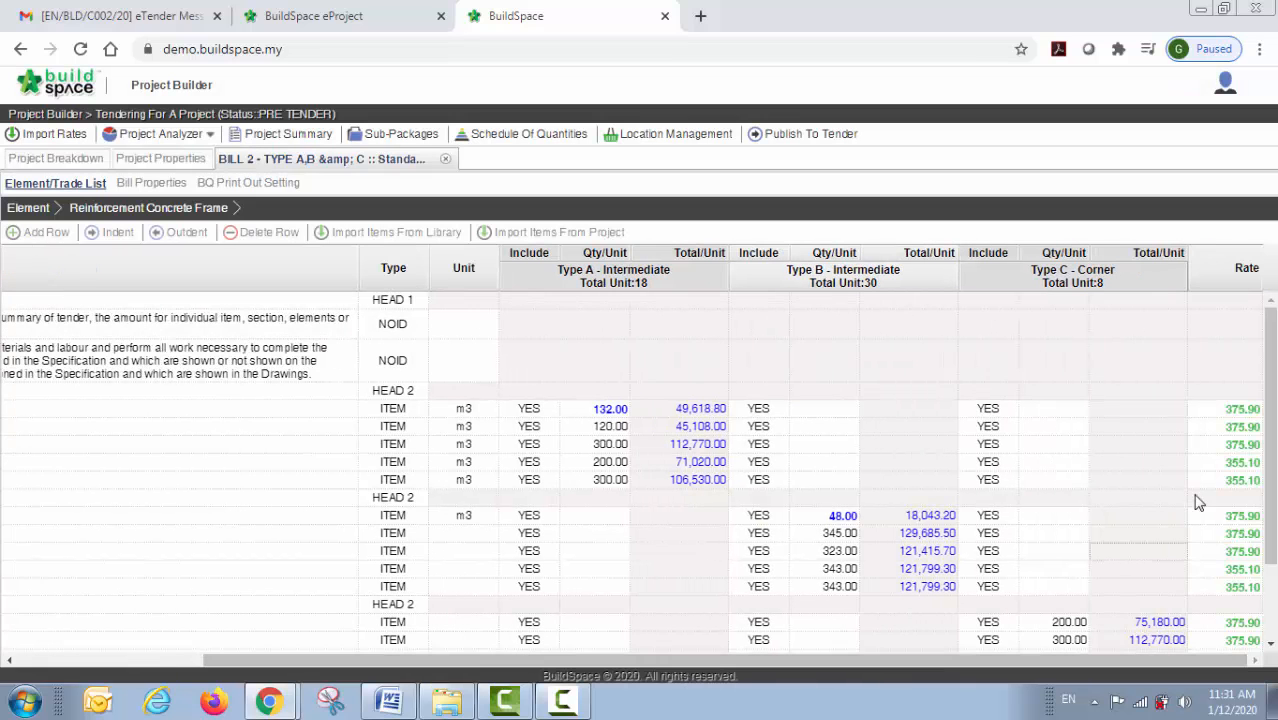
pyautogui.click(1225, 412)
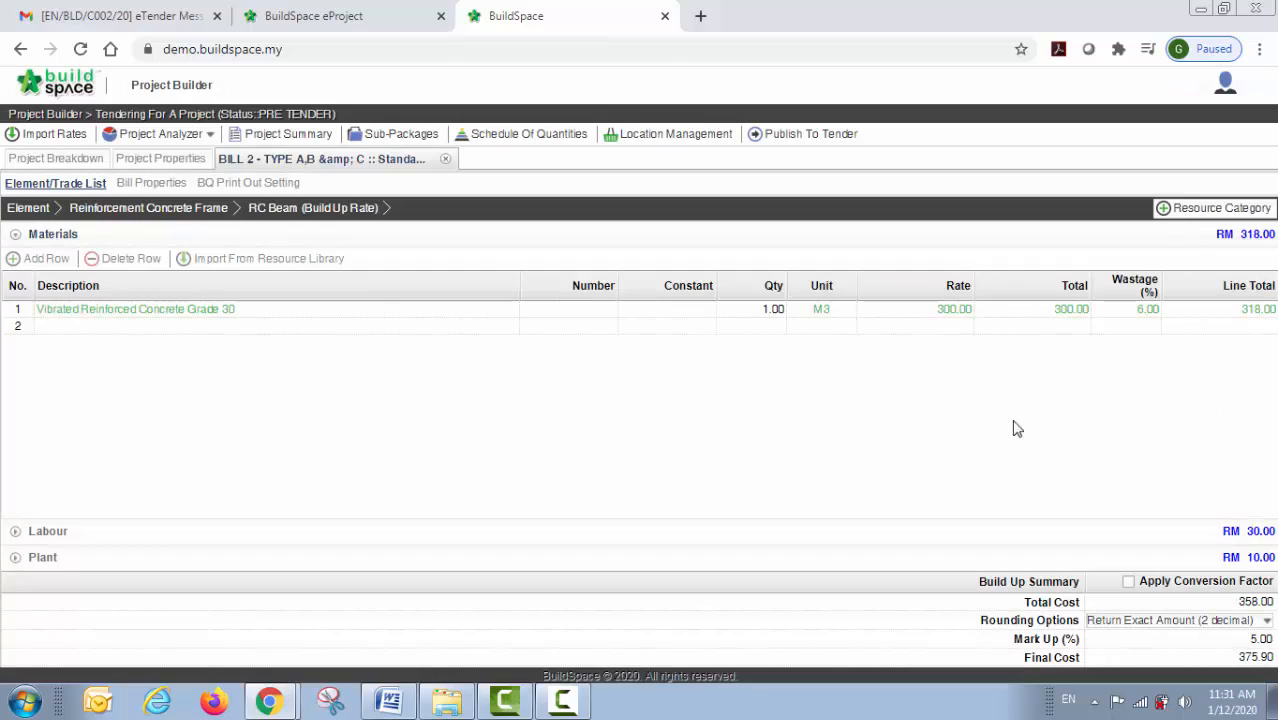
pyautogui.click(962, 317)
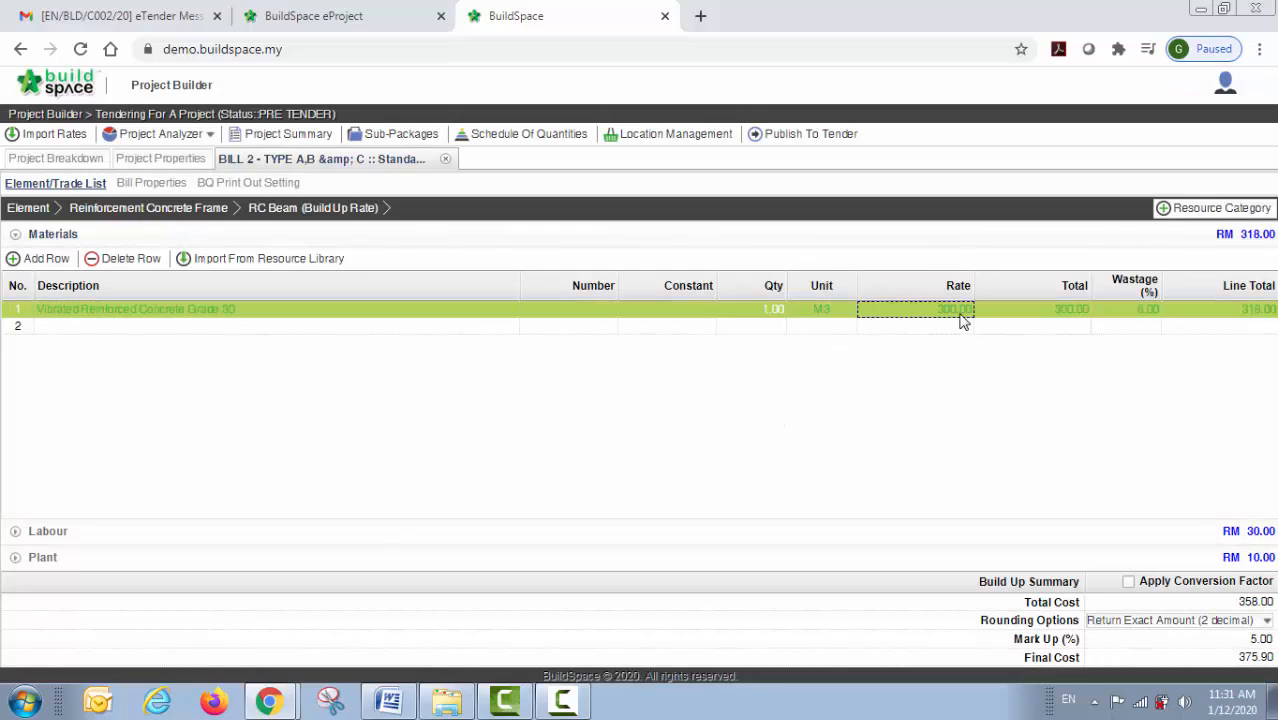
pyautogui.click(1150, 313)
pyautogui.click(1160, 326)
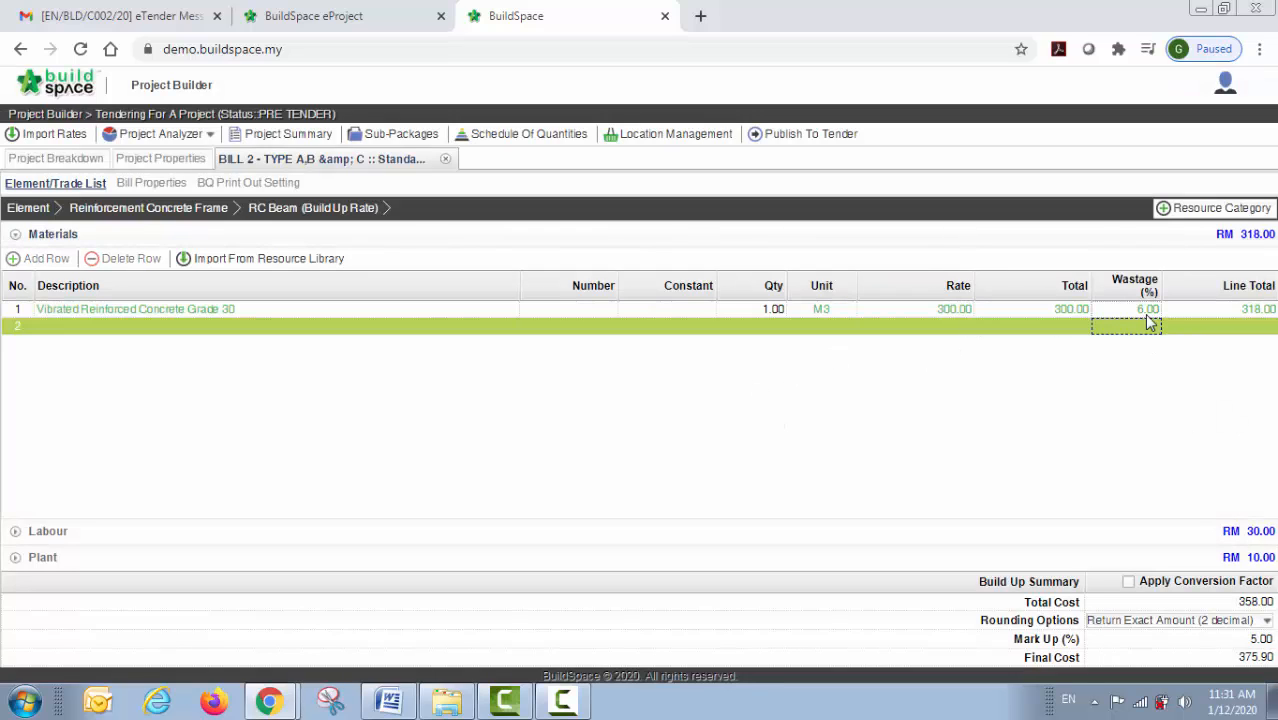
pyautogui.click(125, 208)
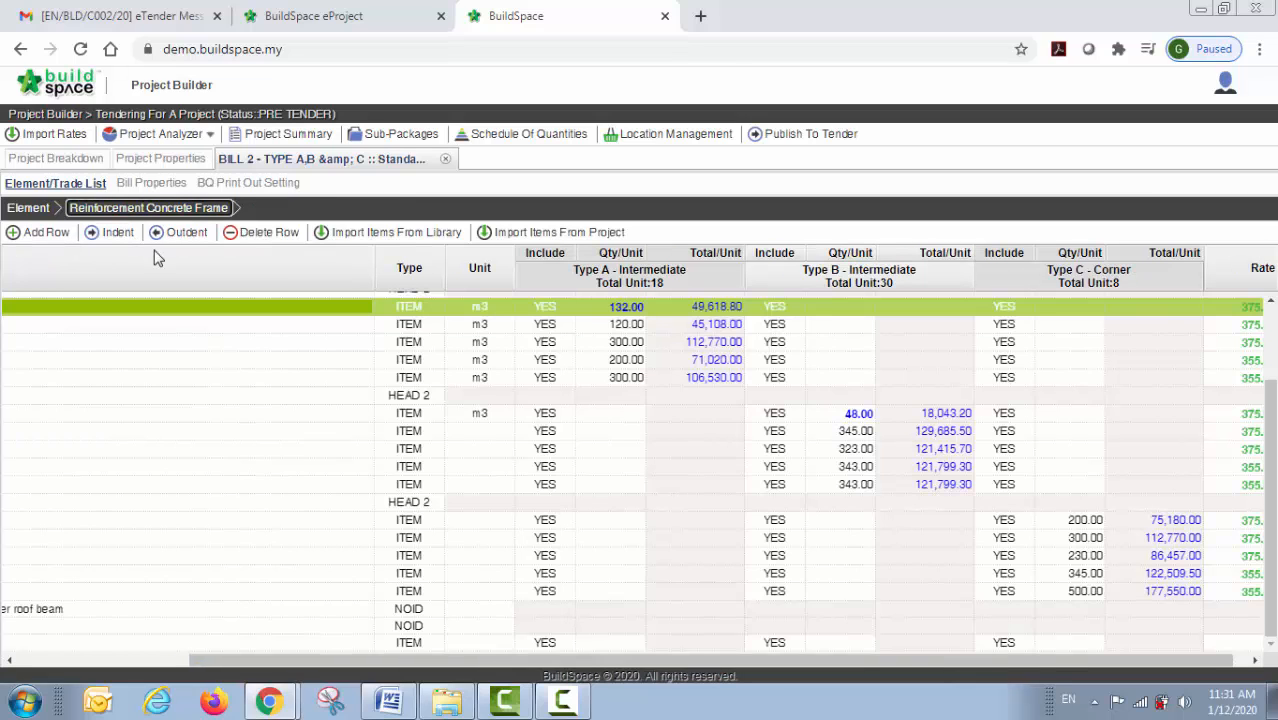
pyautogui.click(445, 160)
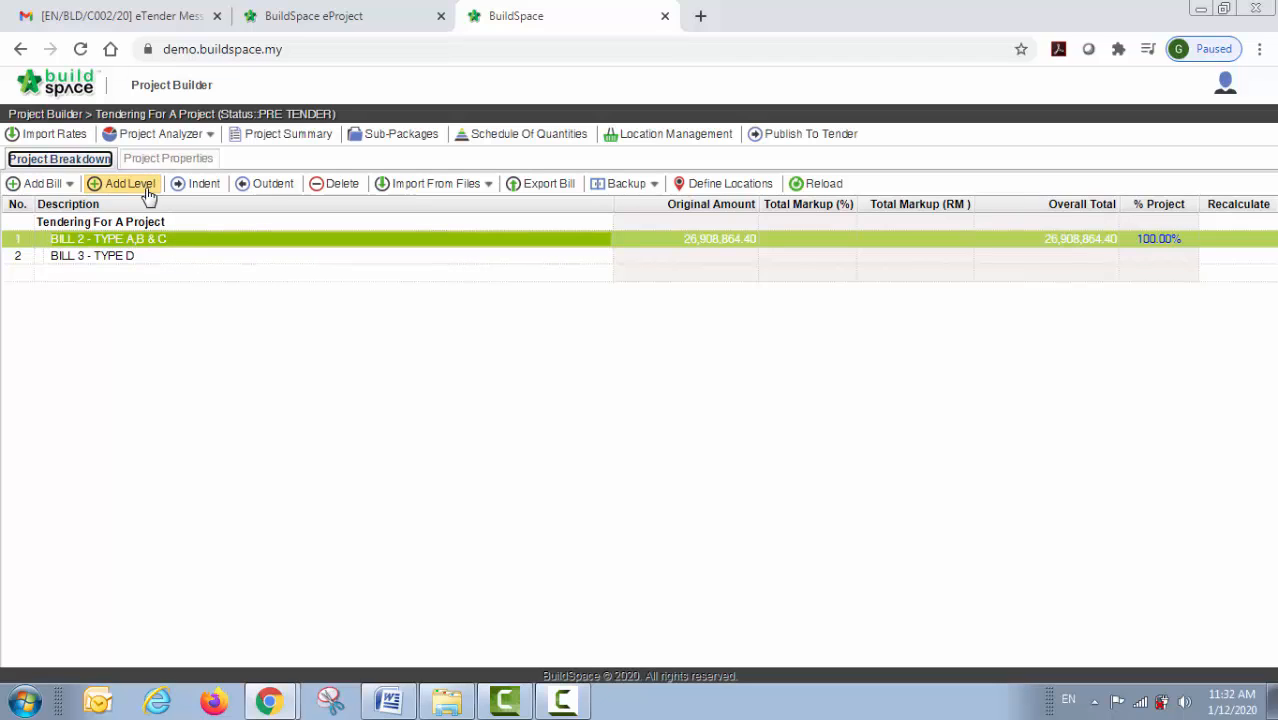
# Step: Enable both Item Markup and Element Markup in the bill properties of BILL 2 - TYPE A,B & C
pyautogui.doubleClick(148, 241)
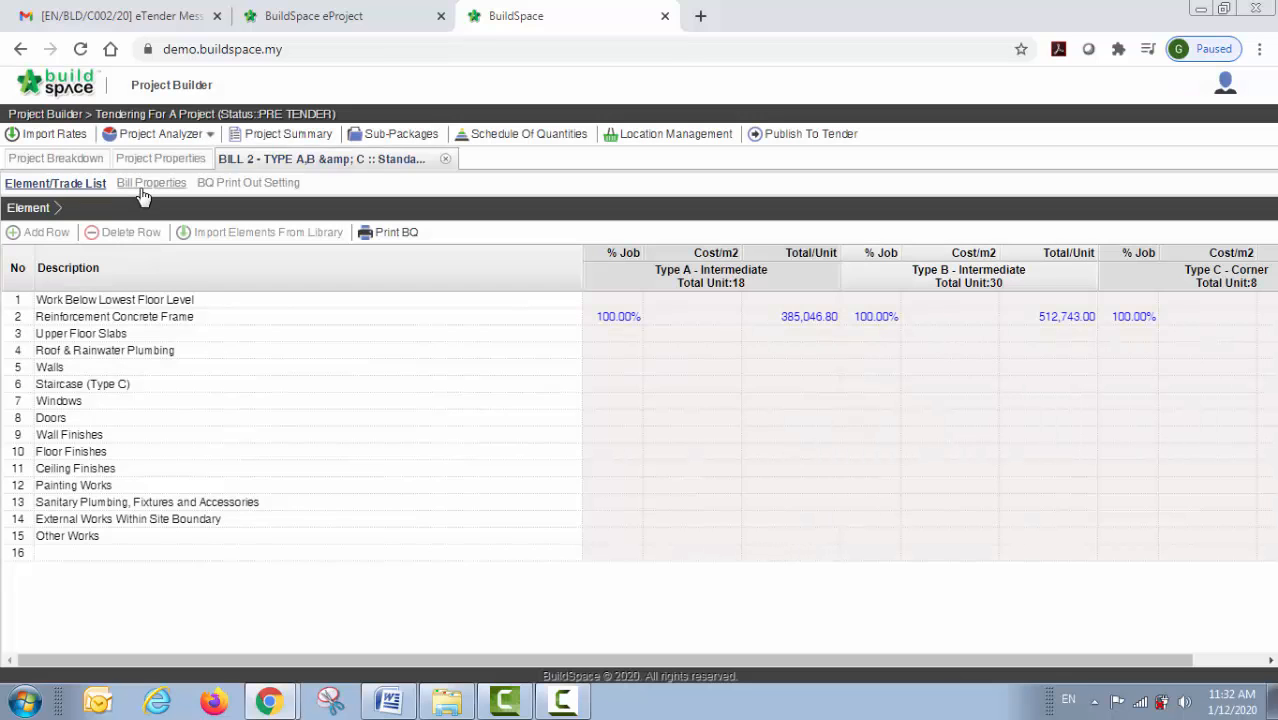
pyautogui.click(145, 185)
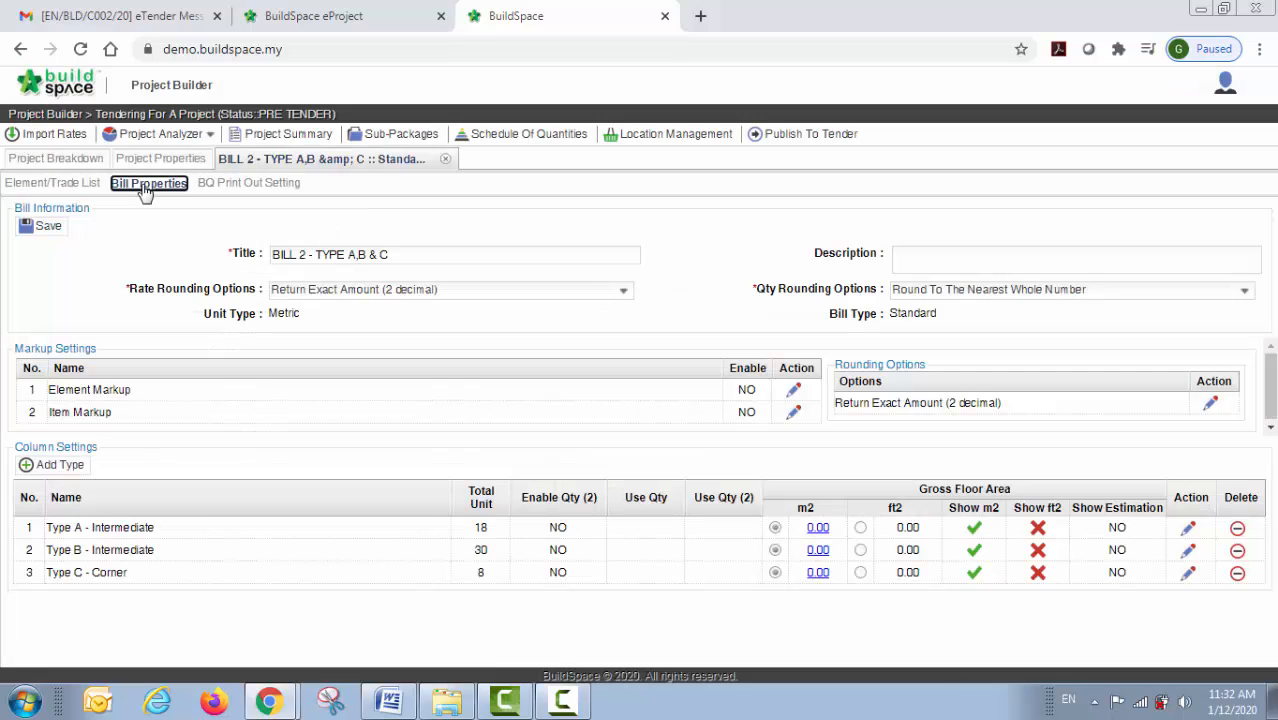
pyautogui.click(794, 413)
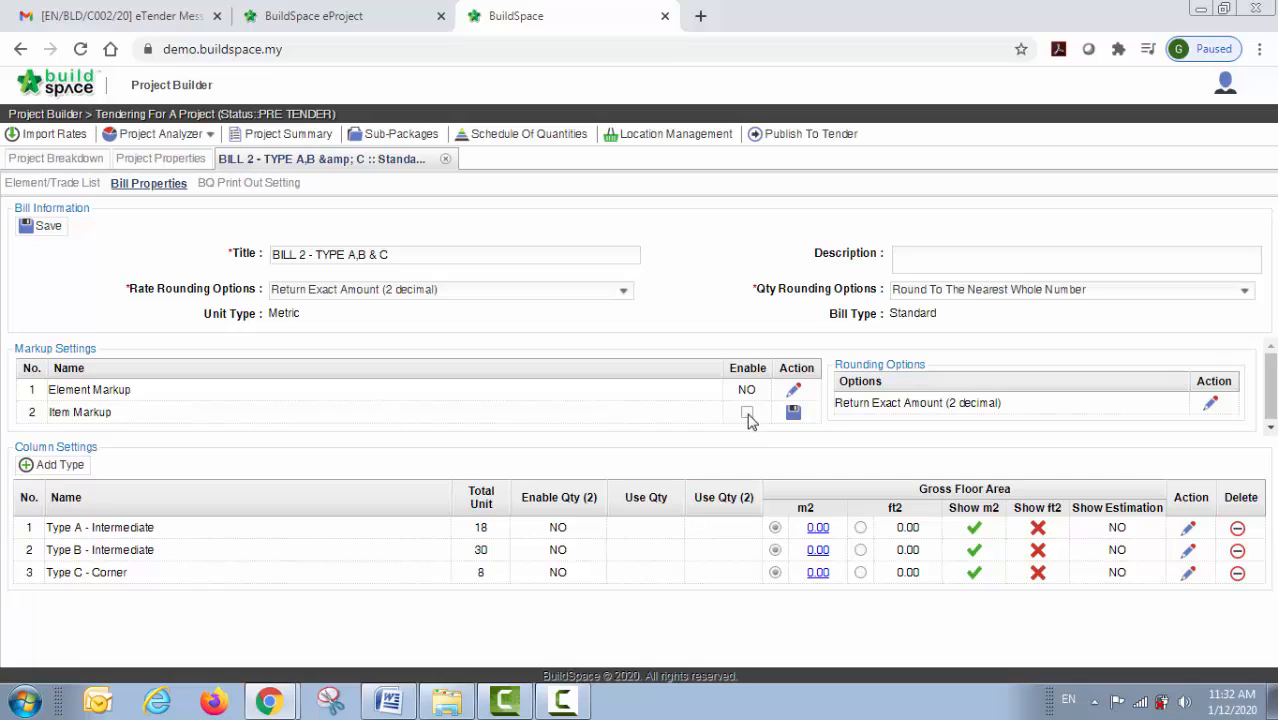
pyautogui.click(747, 413)
pyautogui.click(792, 414)
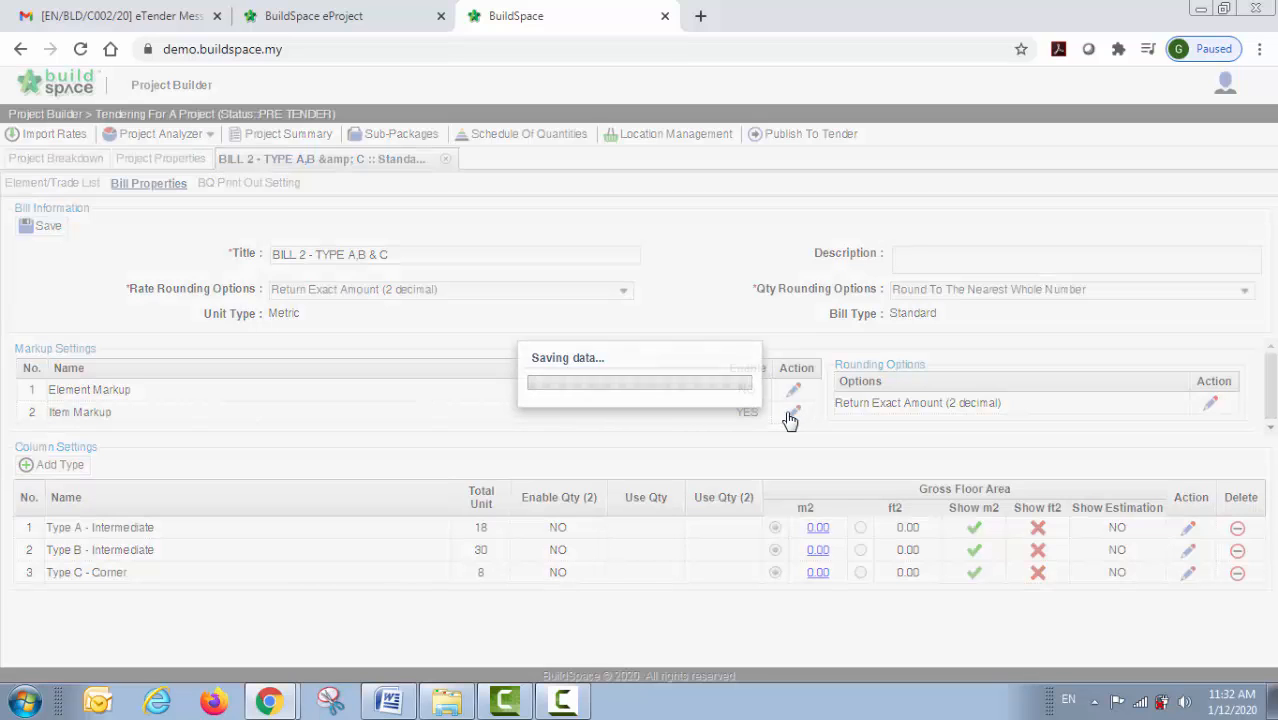
pyautogui.click(793, 390)
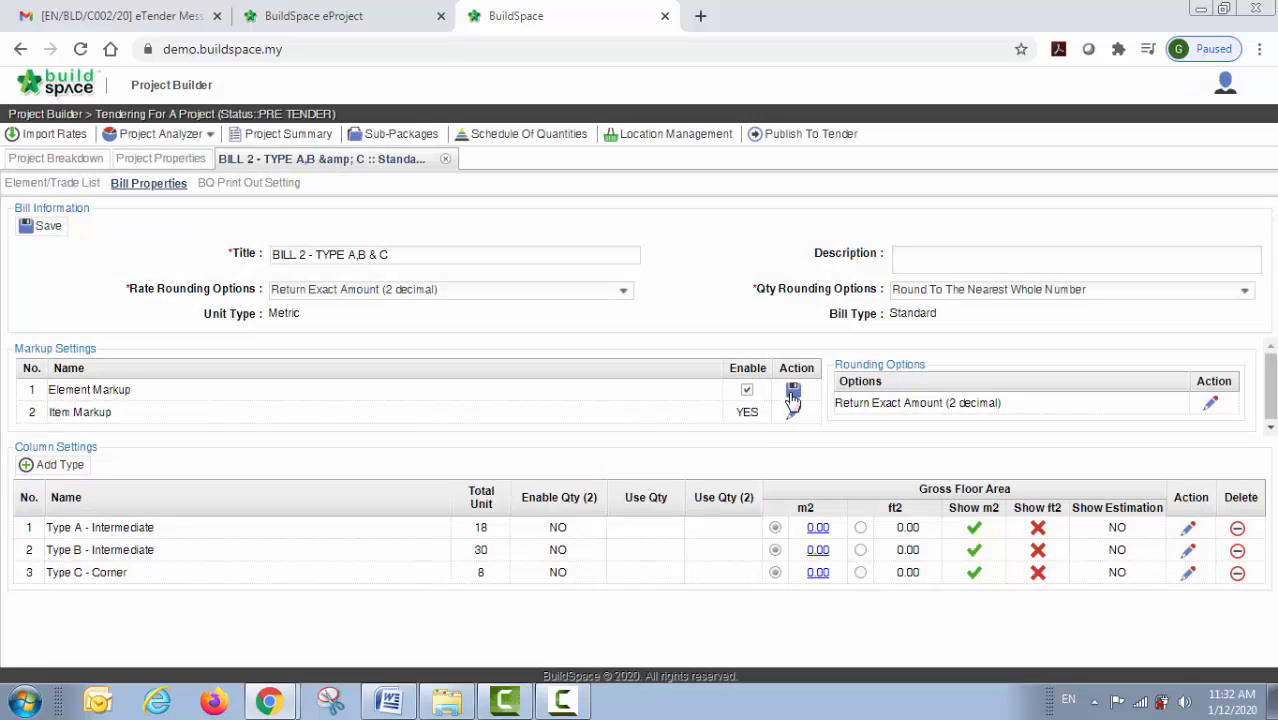
pyautogui.click(792, 392)
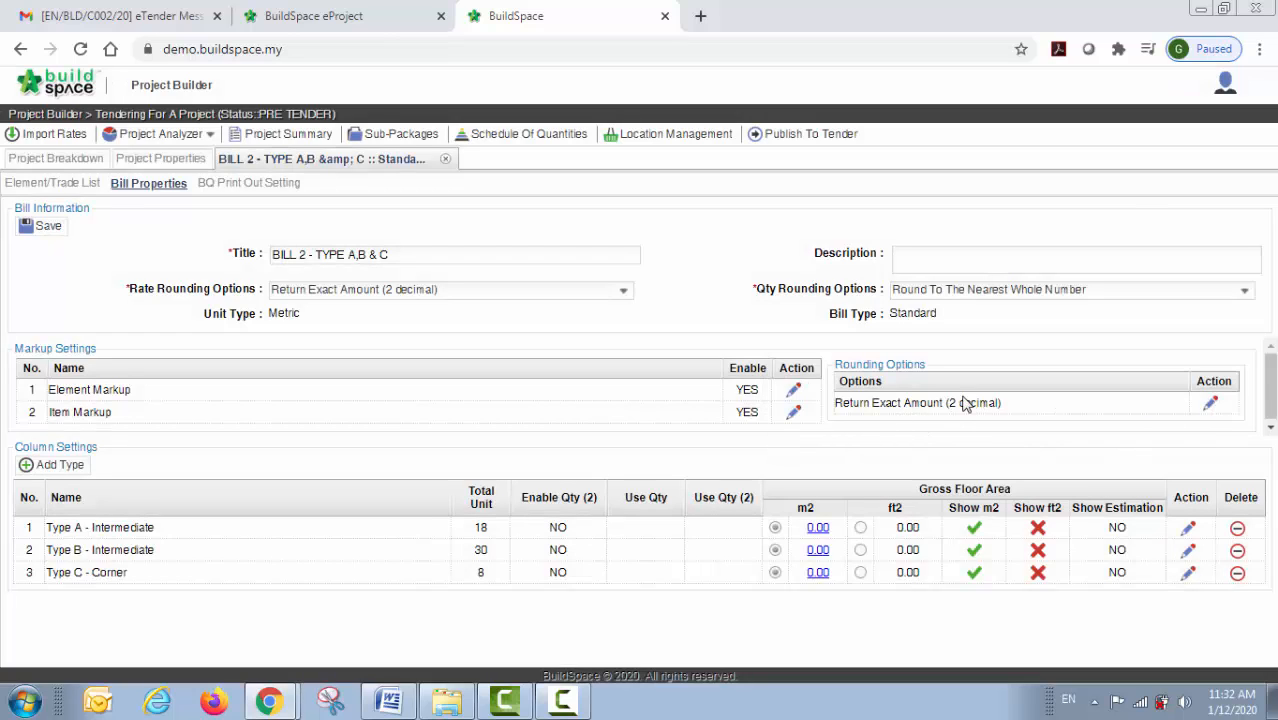
# Step: Set the markup rounding option to Round To The Nearest 0.1, check the element list's markup columns and close the bill
pyautogui.click(1207, 412)
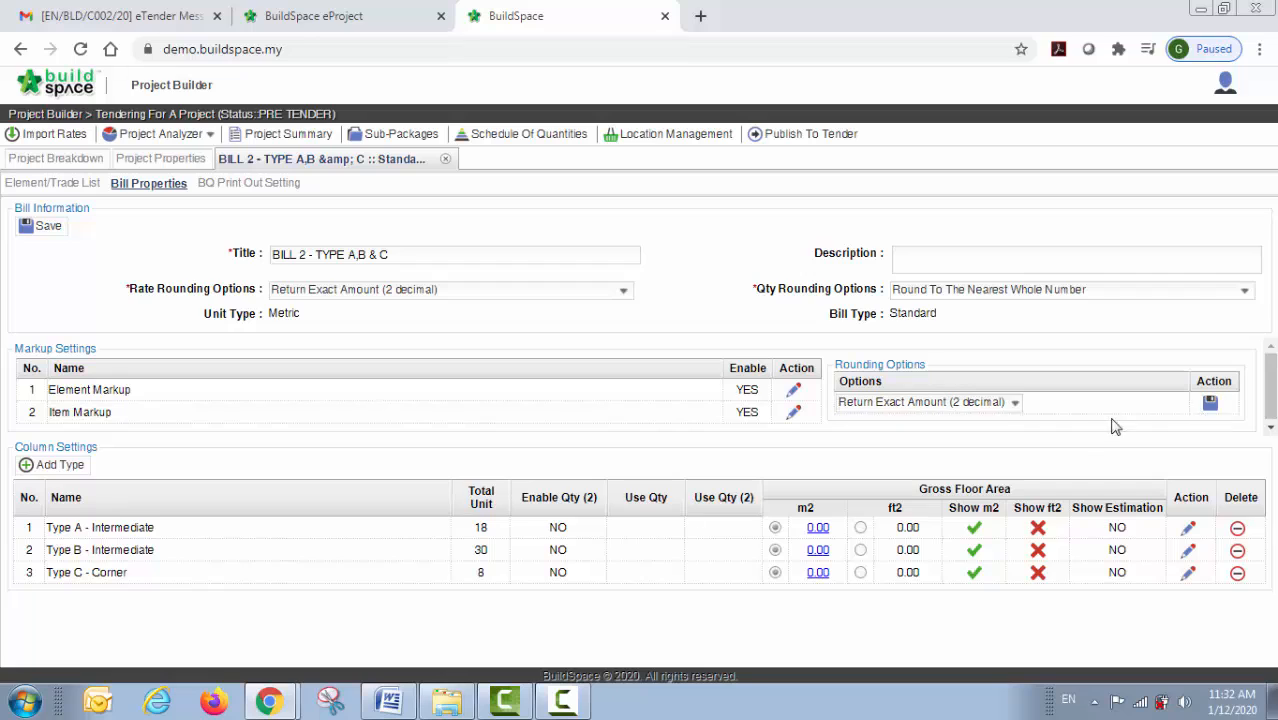
pyautogui.click(1007, 406)
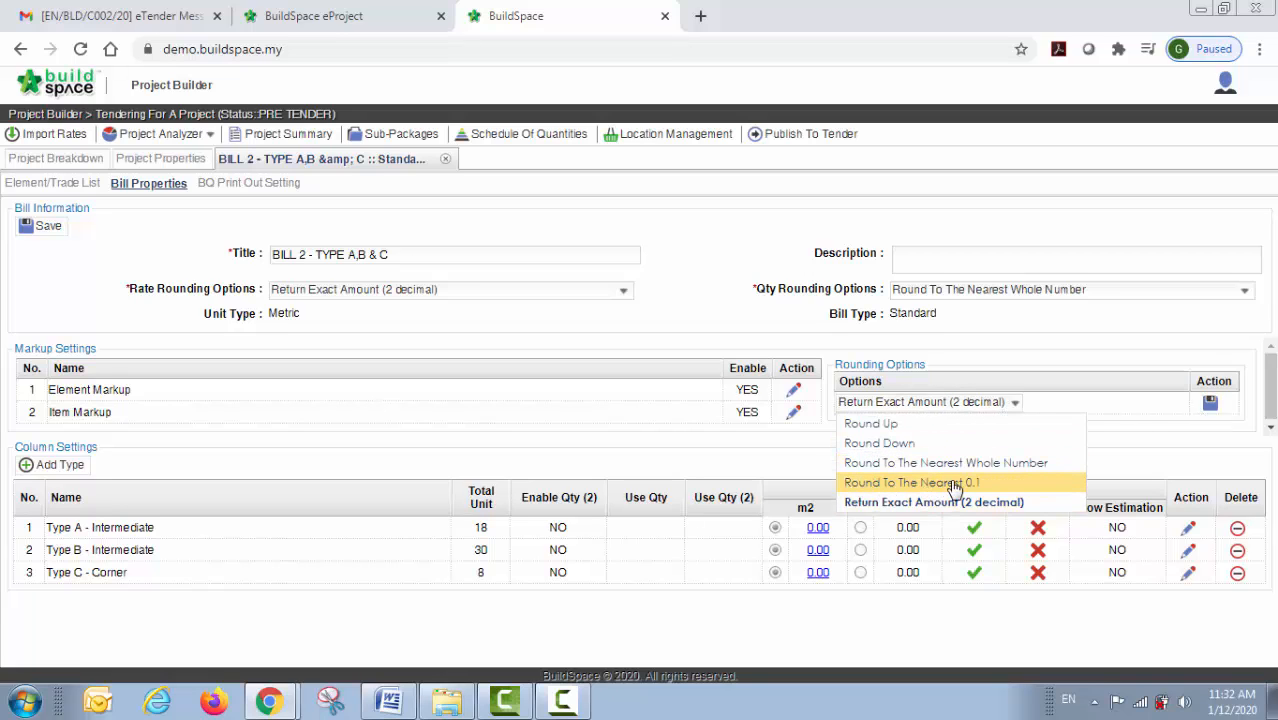
pyautogui.click(955, 483)
pyautogui.click(1210, 403)
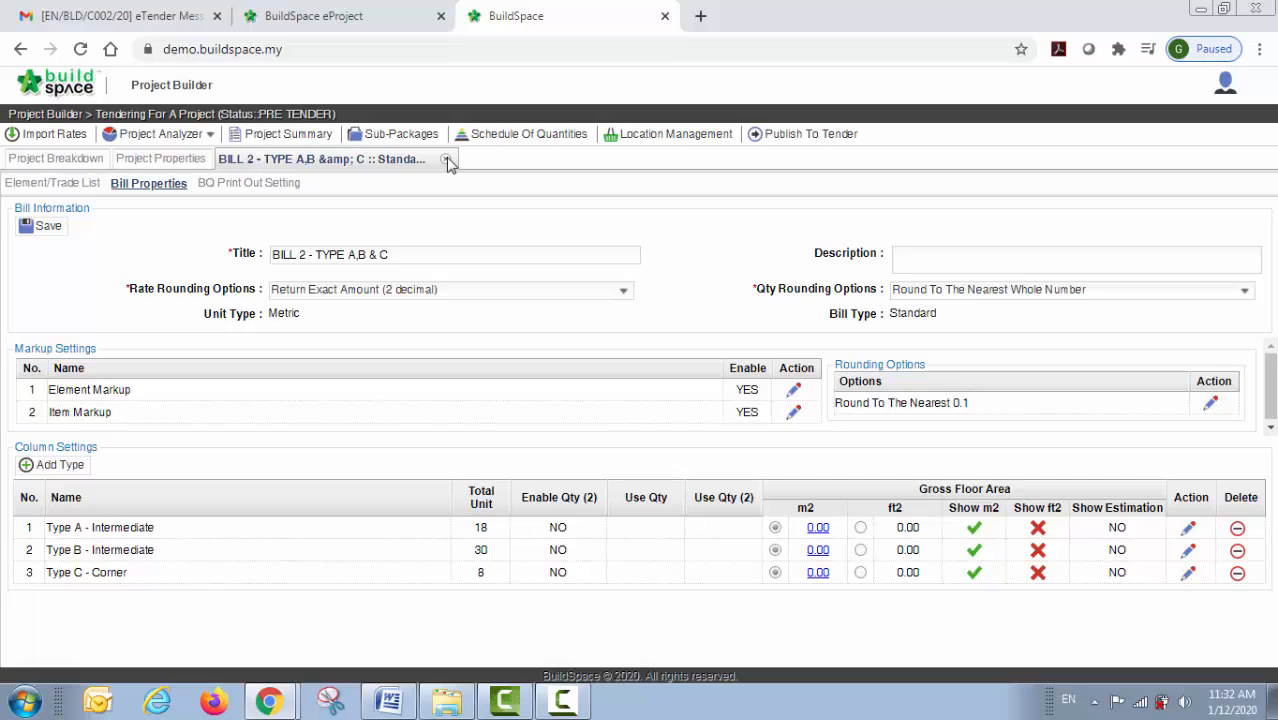
pyautogui.click(35, 185)
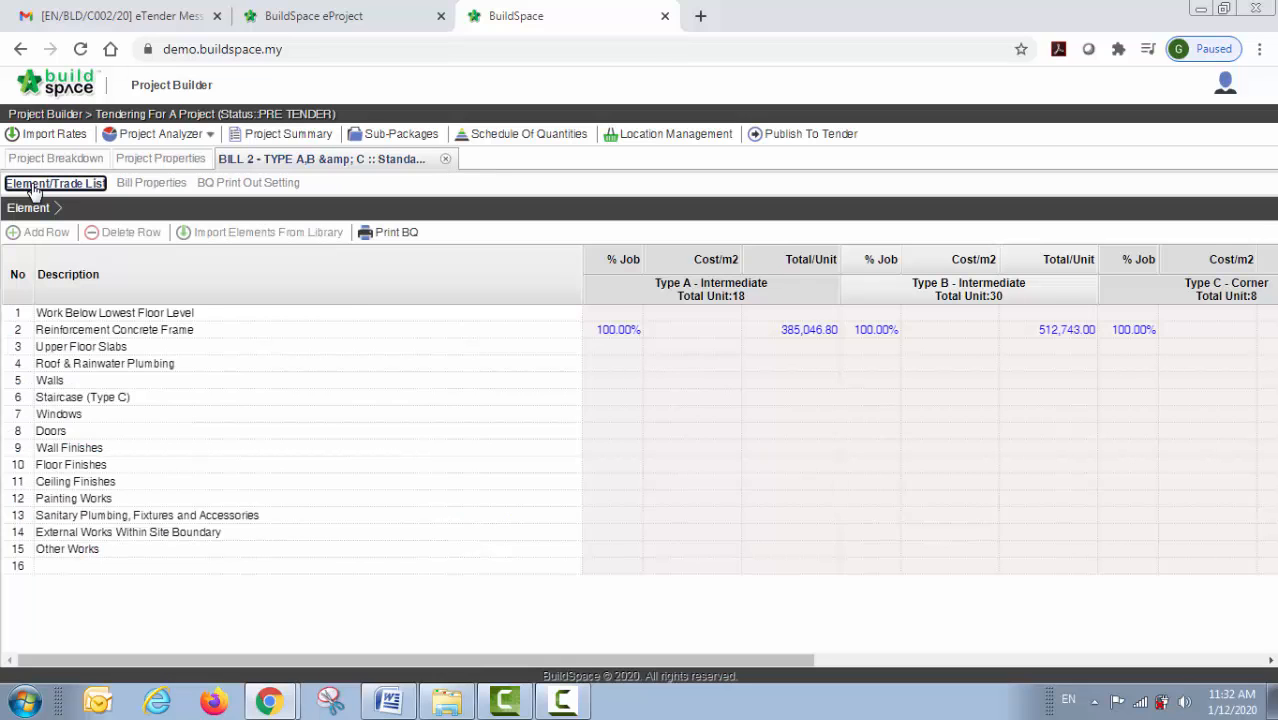
pyautogui.moveTo(589, 657); pyautogui.dragTo(563, 655)
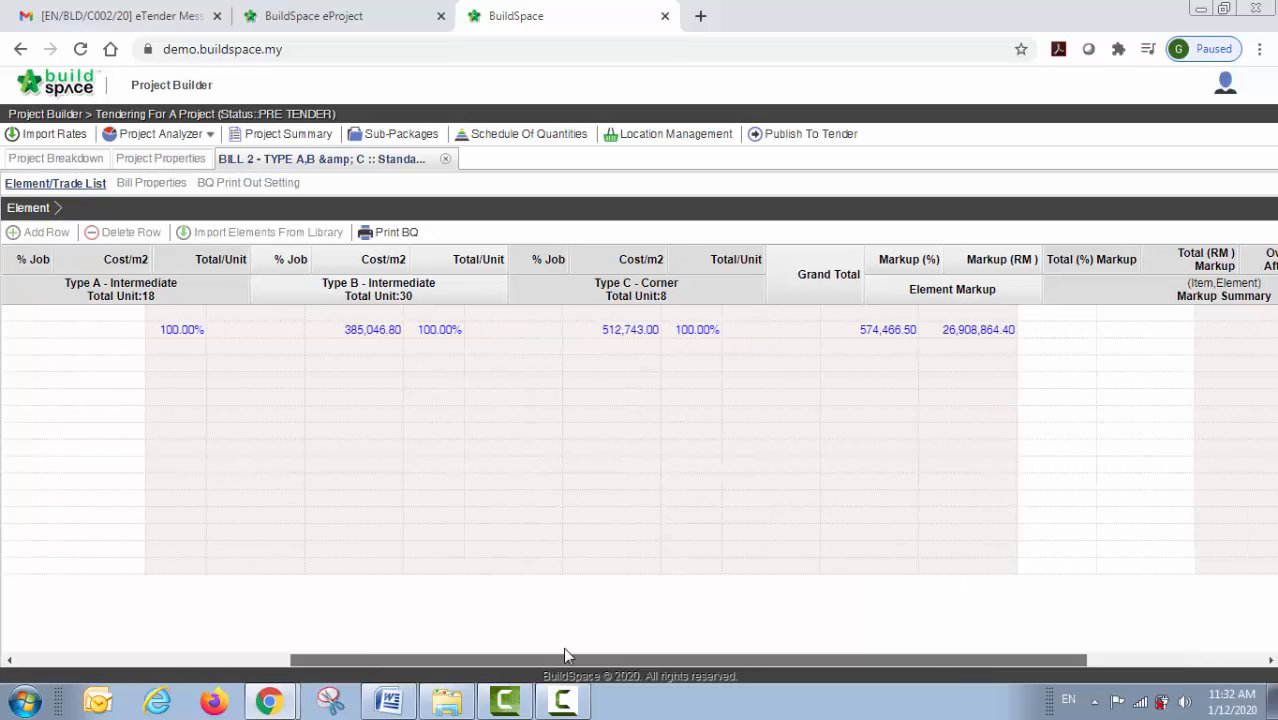
pyautogui.click(446, 159)
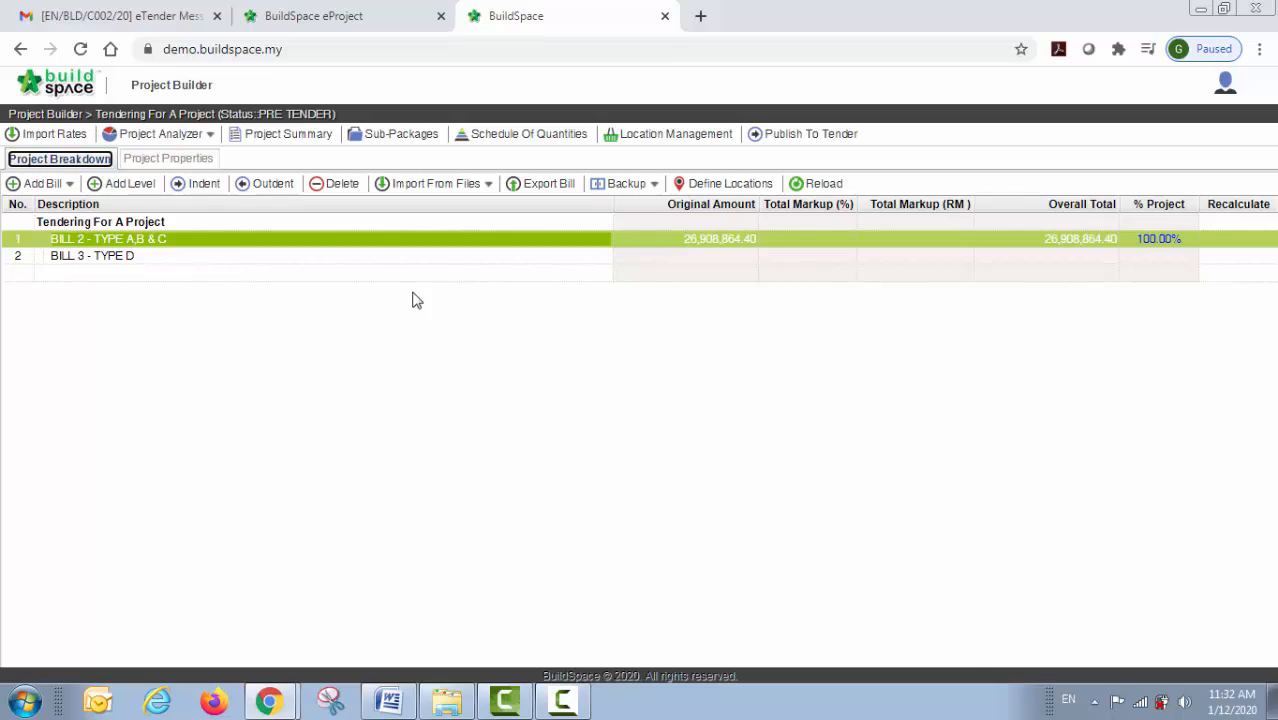
# Step: Open the project's Schedule Of Rates Analysis and go into Vibrated Reinforced Concrete under Master Rates
pyautogui.click(200, 138)
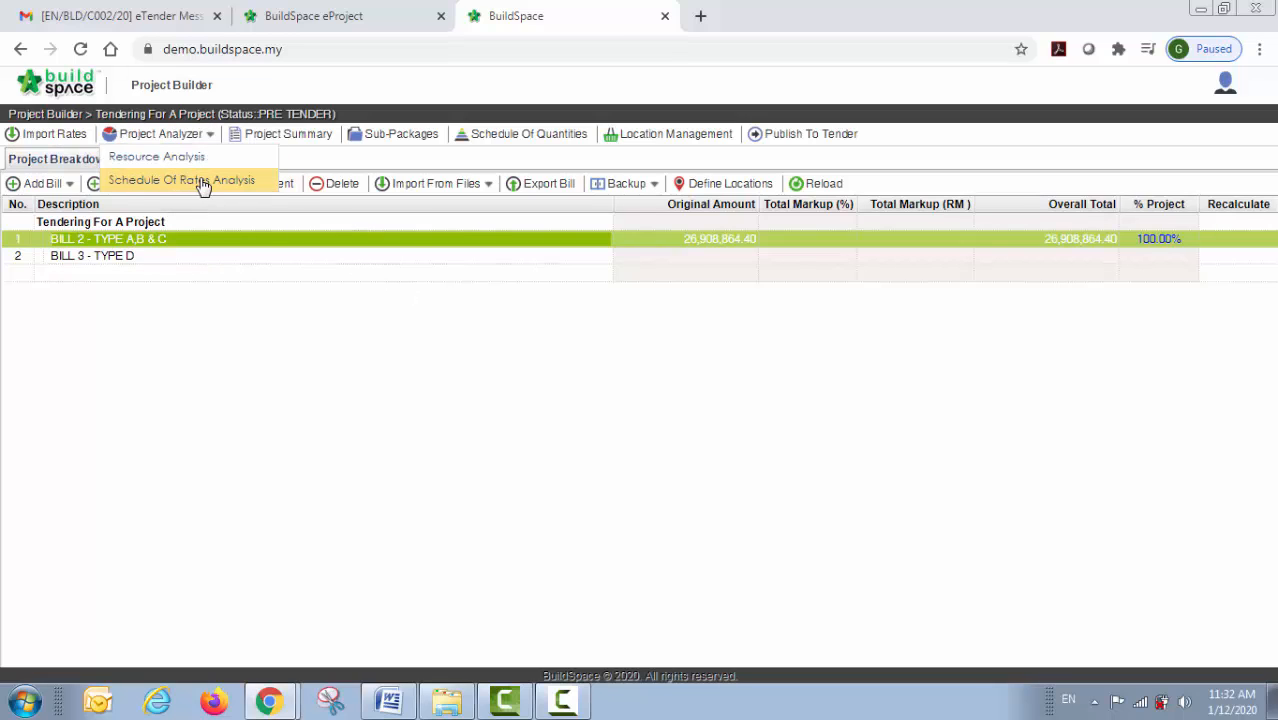
pyautogui.click(203, 183)
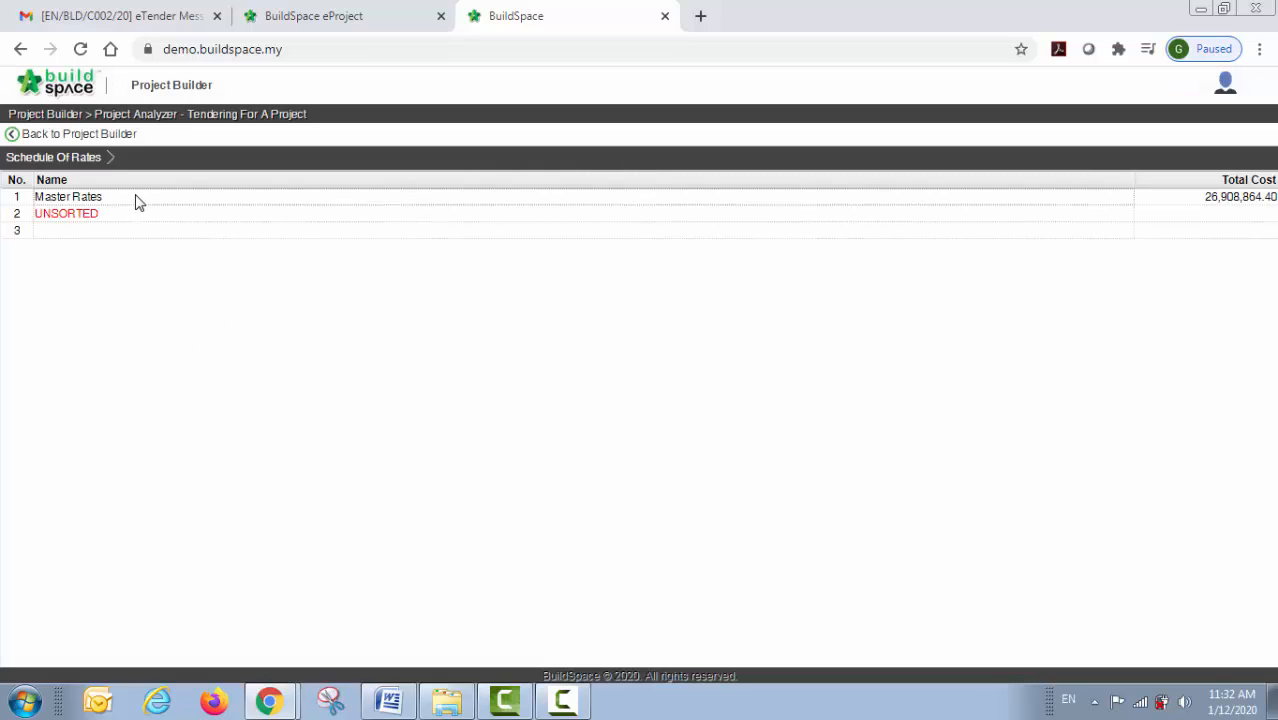
pyautogui.click(139, 202)
pyautogui.click(128, 197)
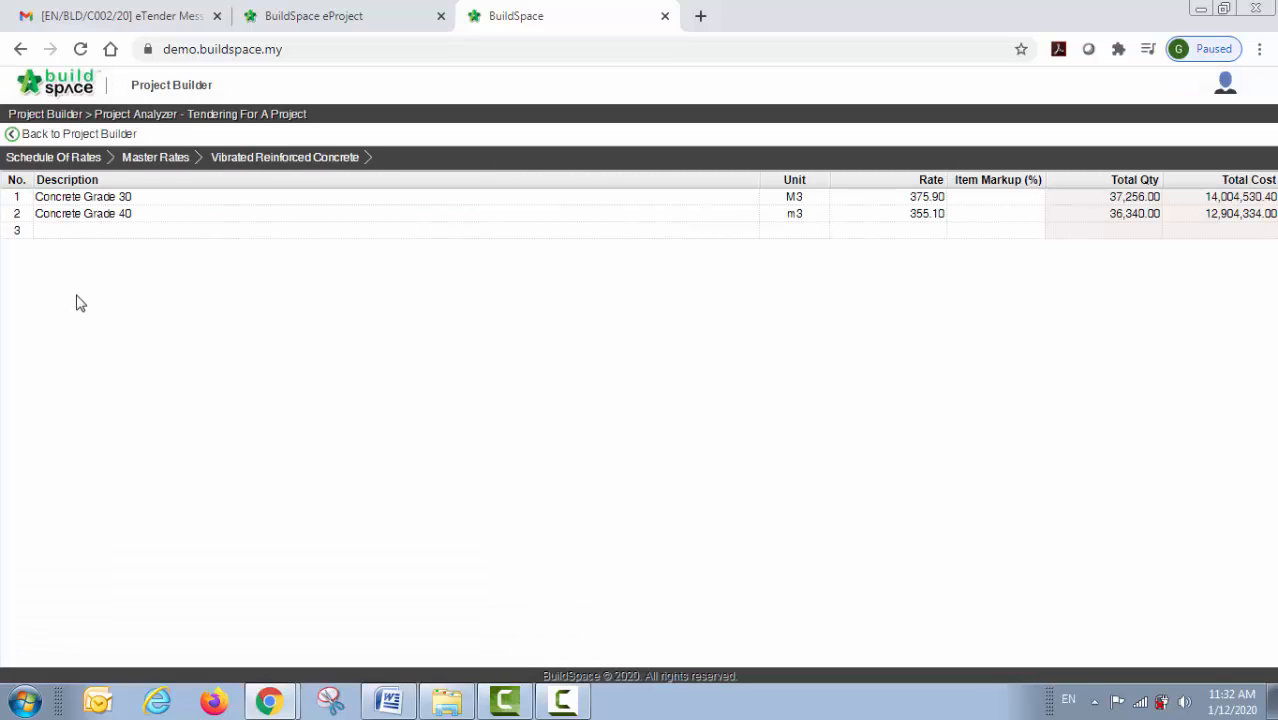
# Step: Set the item markup to 10% for Concrete Grade 30 and 20% for Concrete Grade 40, and check Grade 40's bill items
pyautogui.click(998, 199)
pyautogui.press('Return')
pyautogui.write('10')
pyautogui.press('Return')
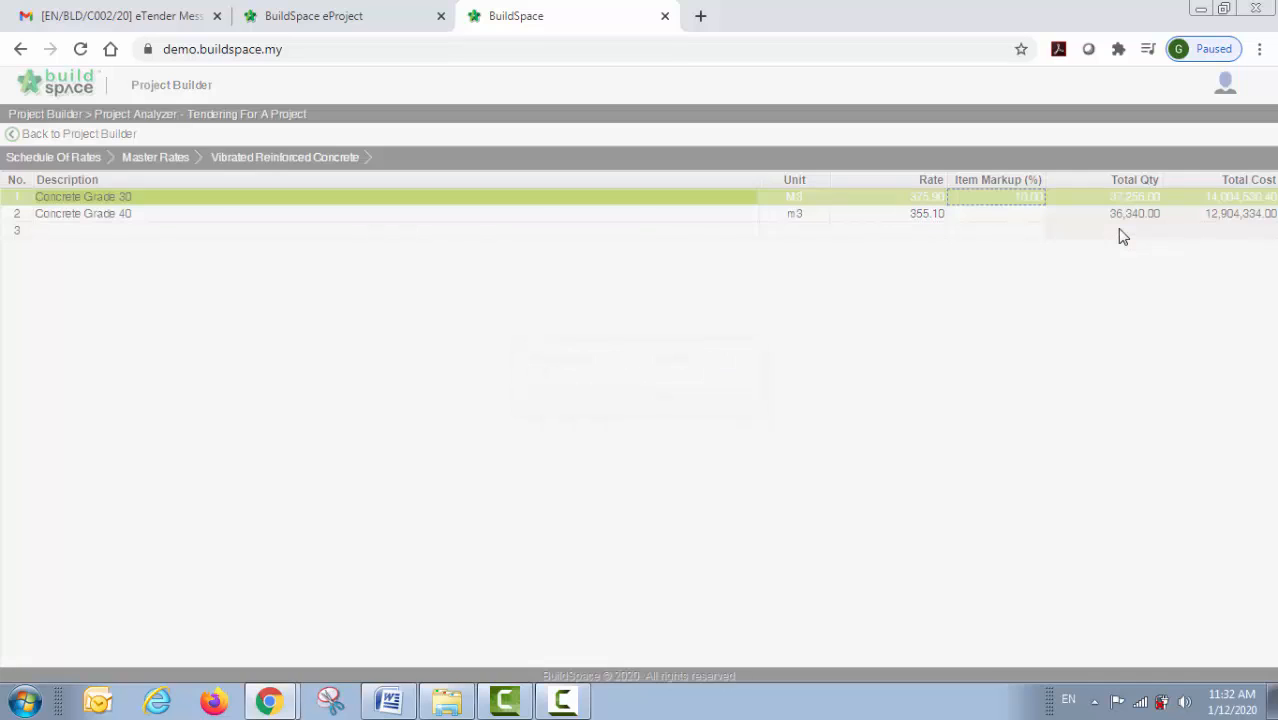
pyautogui.press('Return')
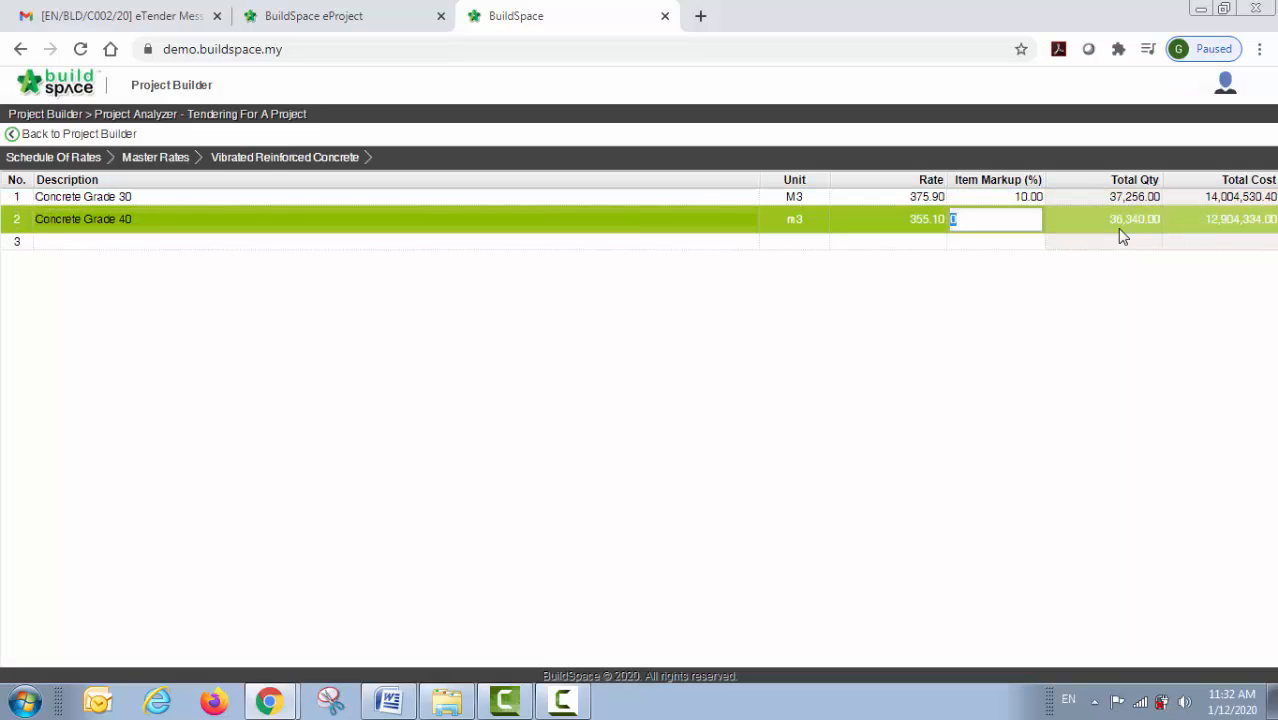
pyautogui.write('20')
pyautogui.press('Return')
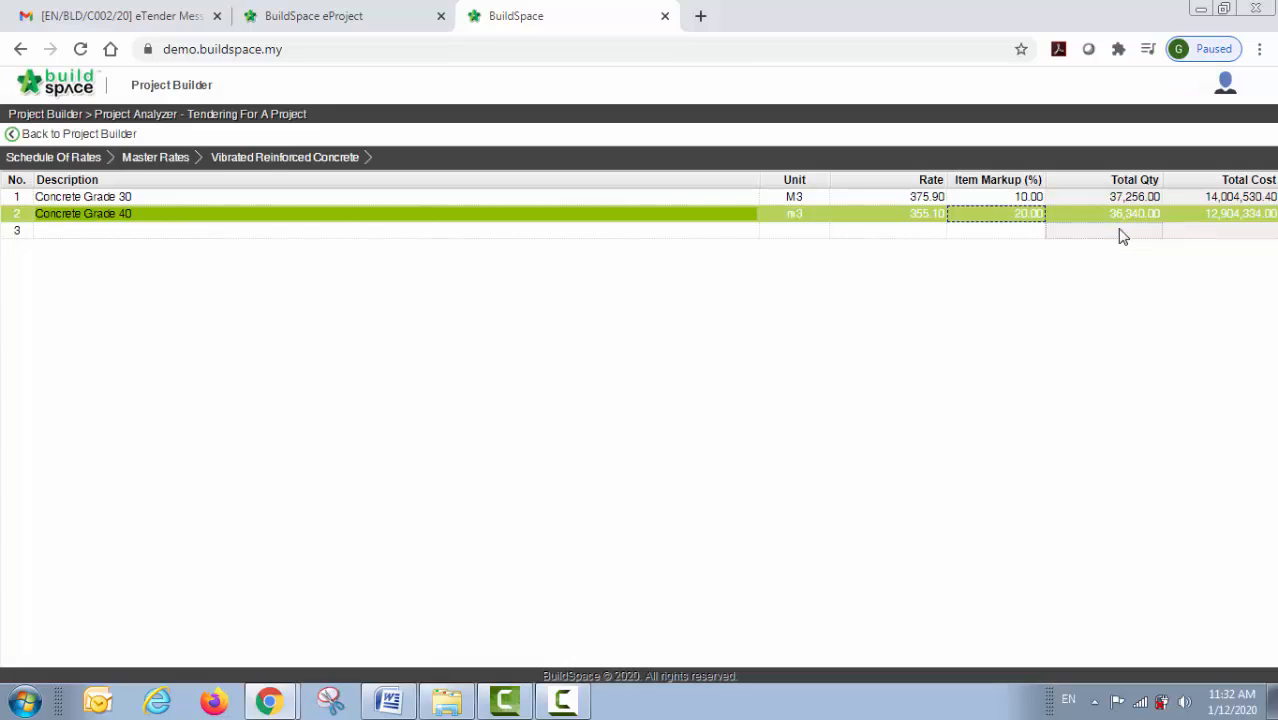
pyautogui.doubleClick(474, 214)
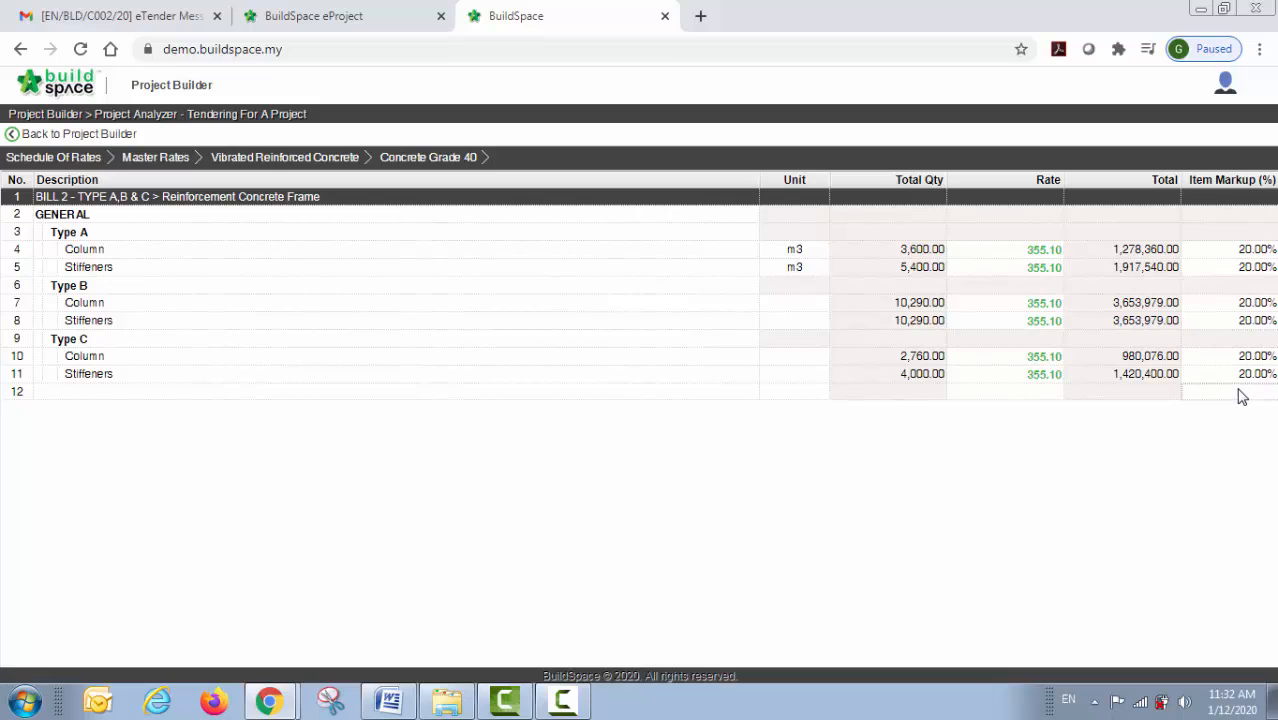
# Step: Return to the project breakdown and recalculate BILL 2 - TYPE A,B & C at the item, element and bill levels with the new markups
pyautogui.click(78, 136)
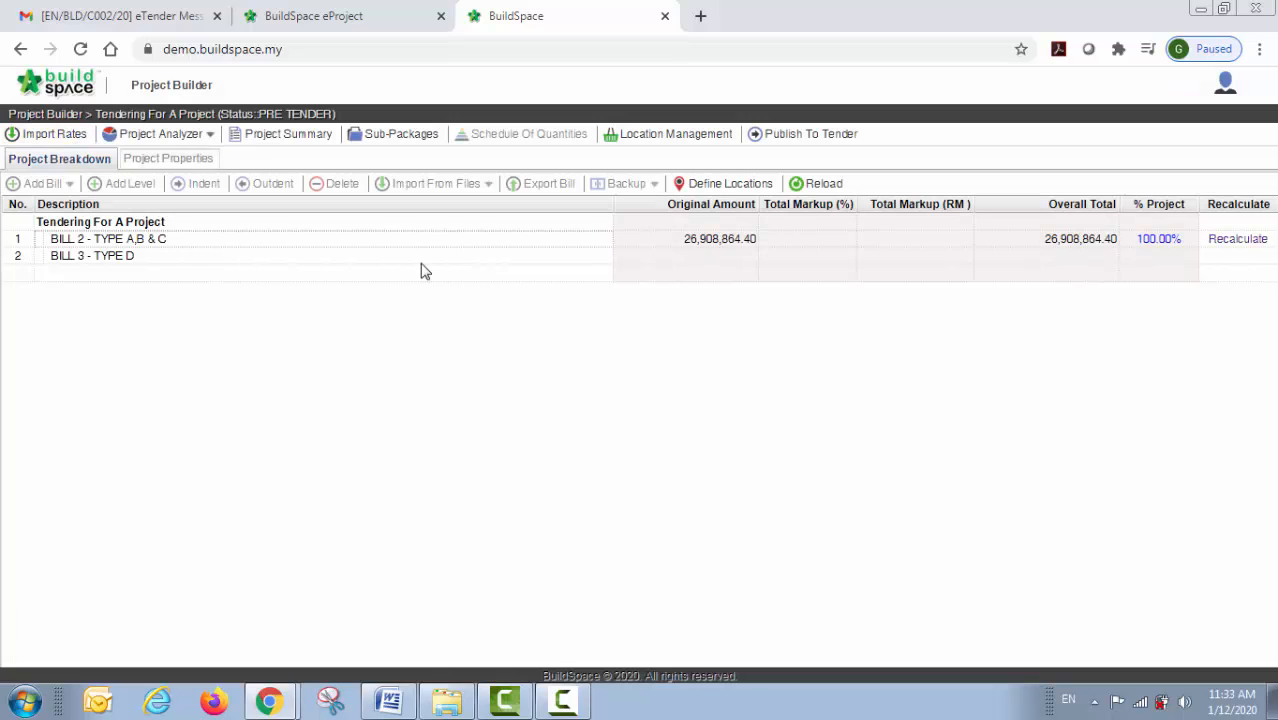
pyautogui.click(1245, 245)
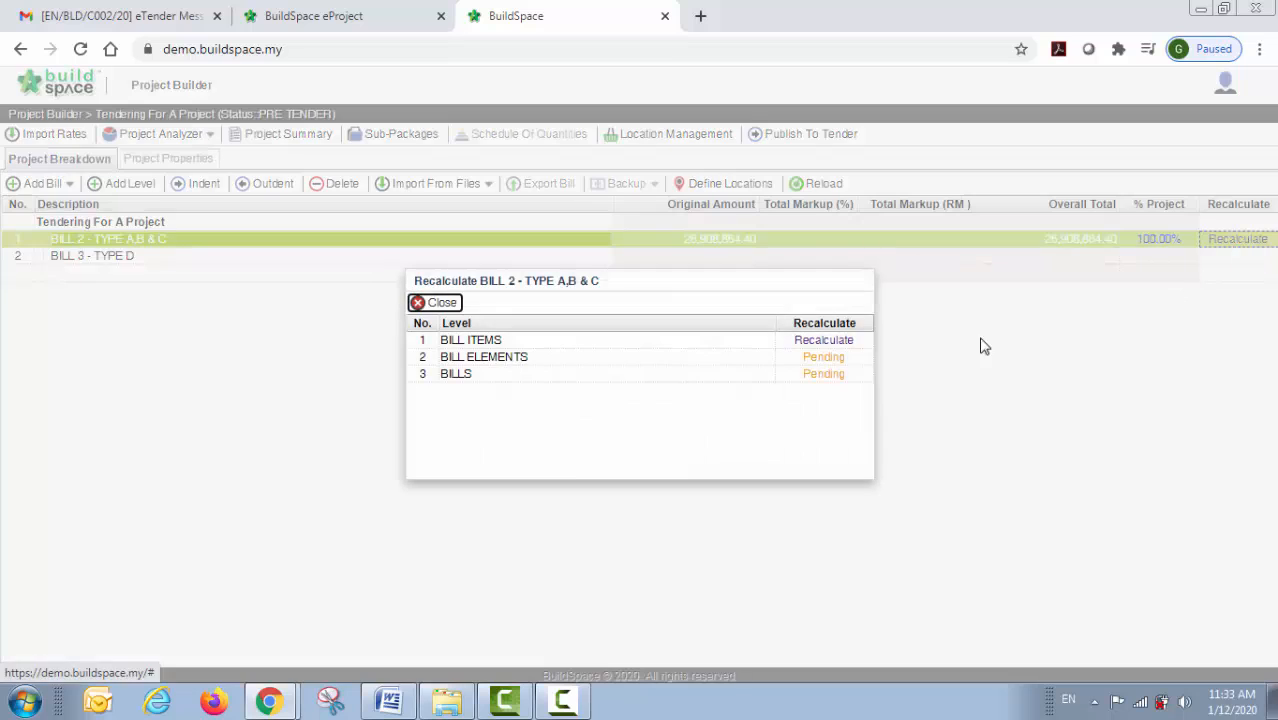
pyautogui.click(826, 343)
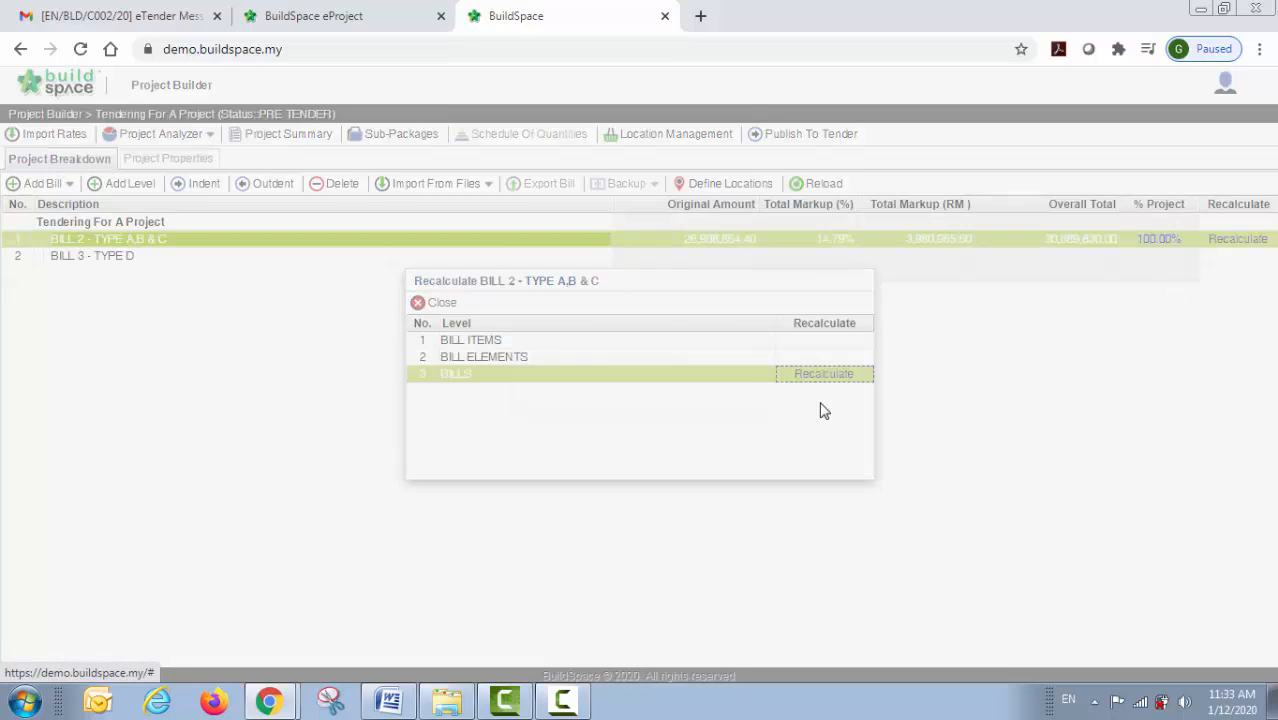
pyautogui.click(879, 273)
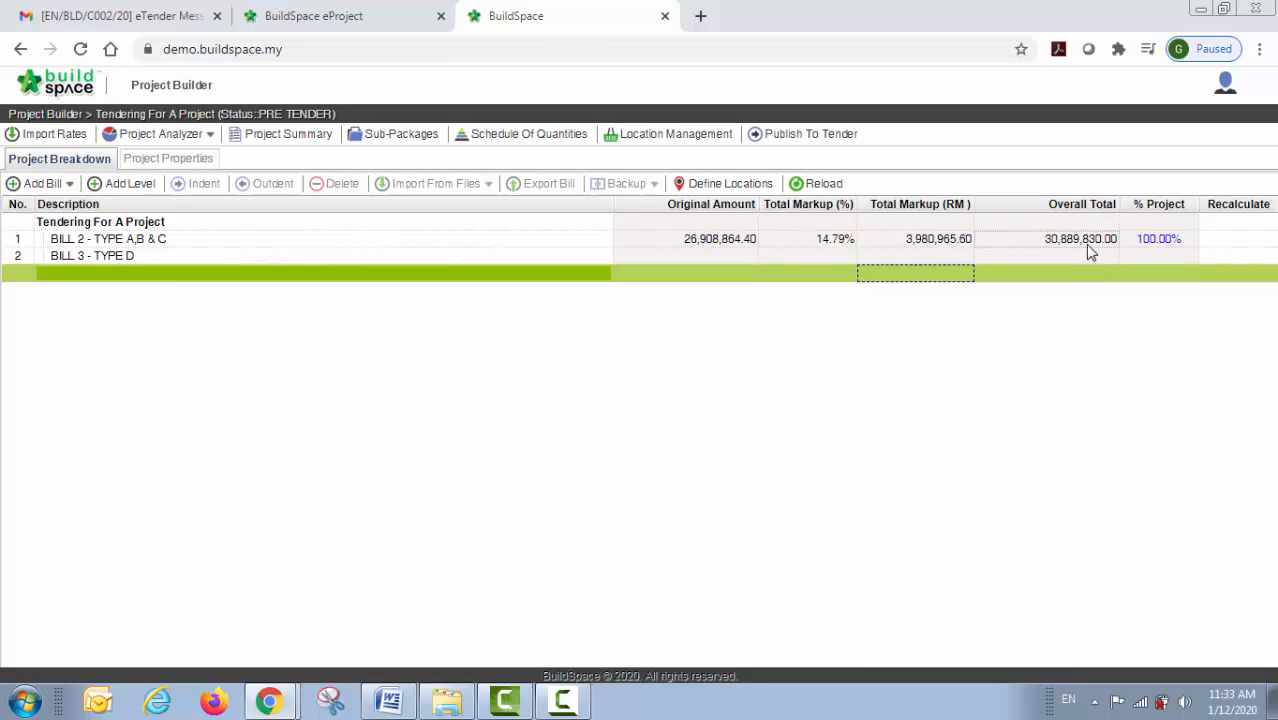
# Step: Examine the item markups and rates after markup in BILL 2's Reinforcement Concrete Frame and return to the element list
pyautogui.doubleClick(208, 245)
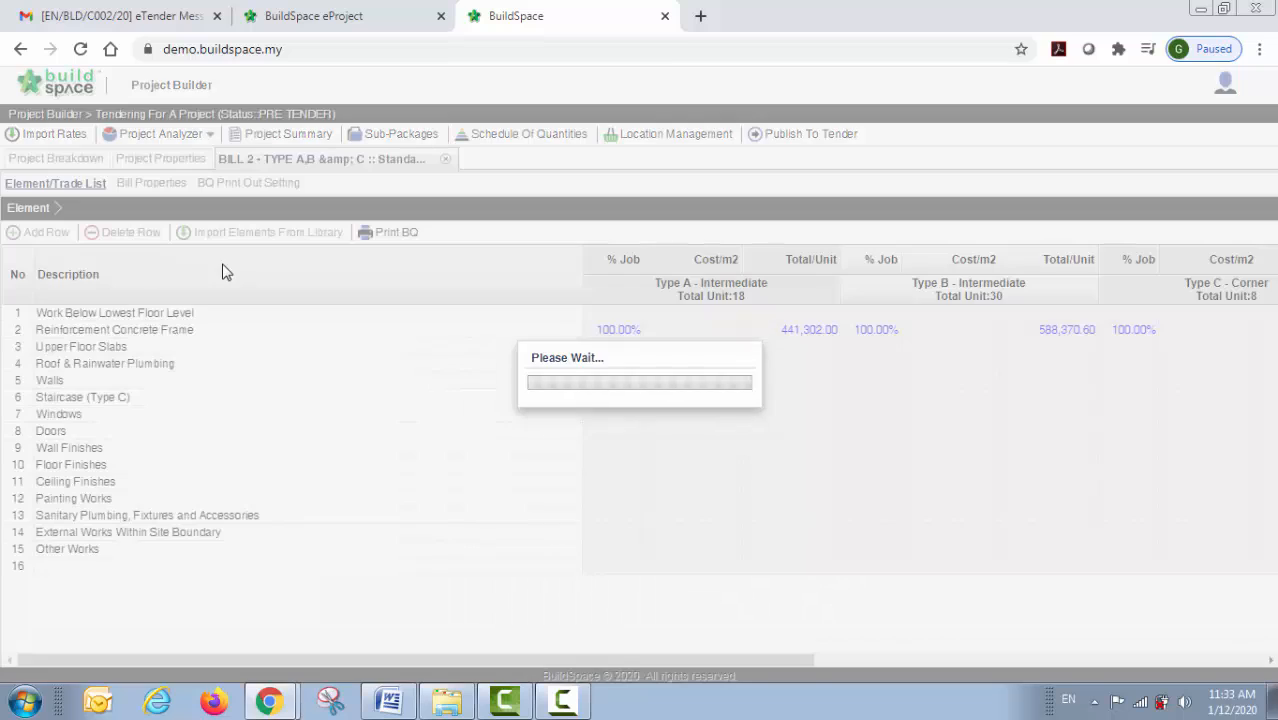
pyautogui.doubleClick(208, 330)
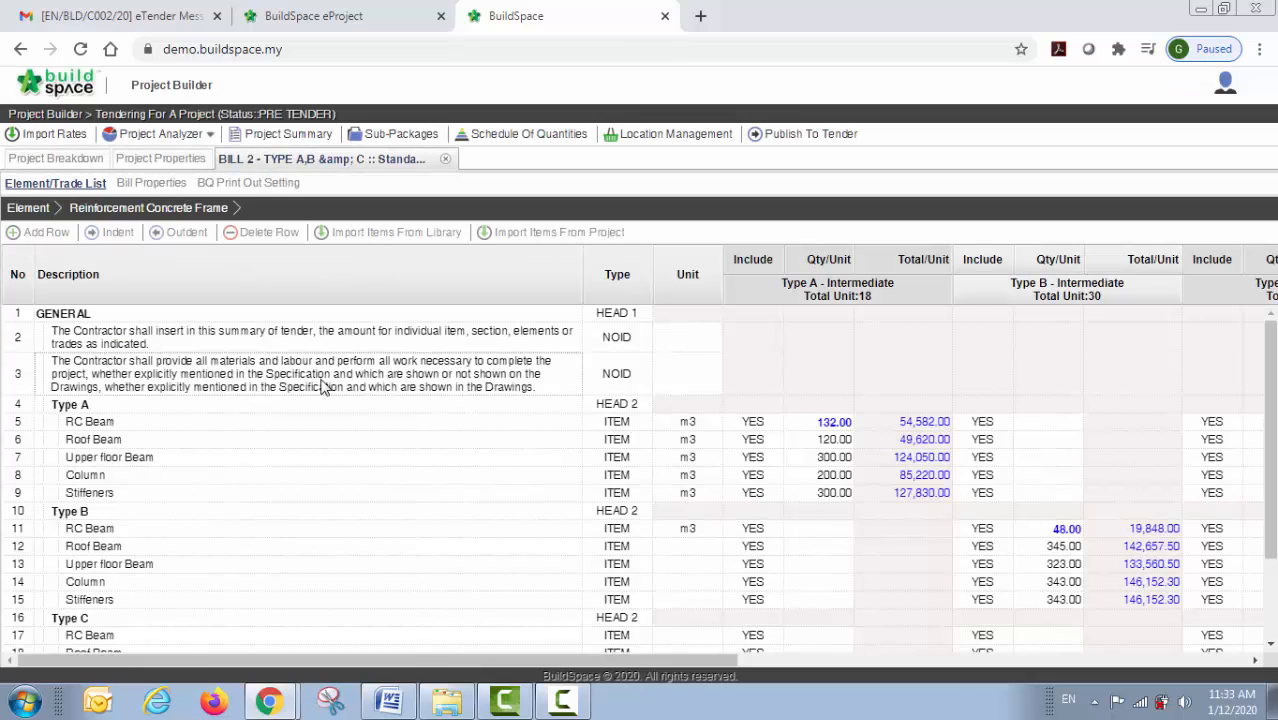
pyautogui.moveTo(546, 673); pyautogui.dragTo(976, 684)
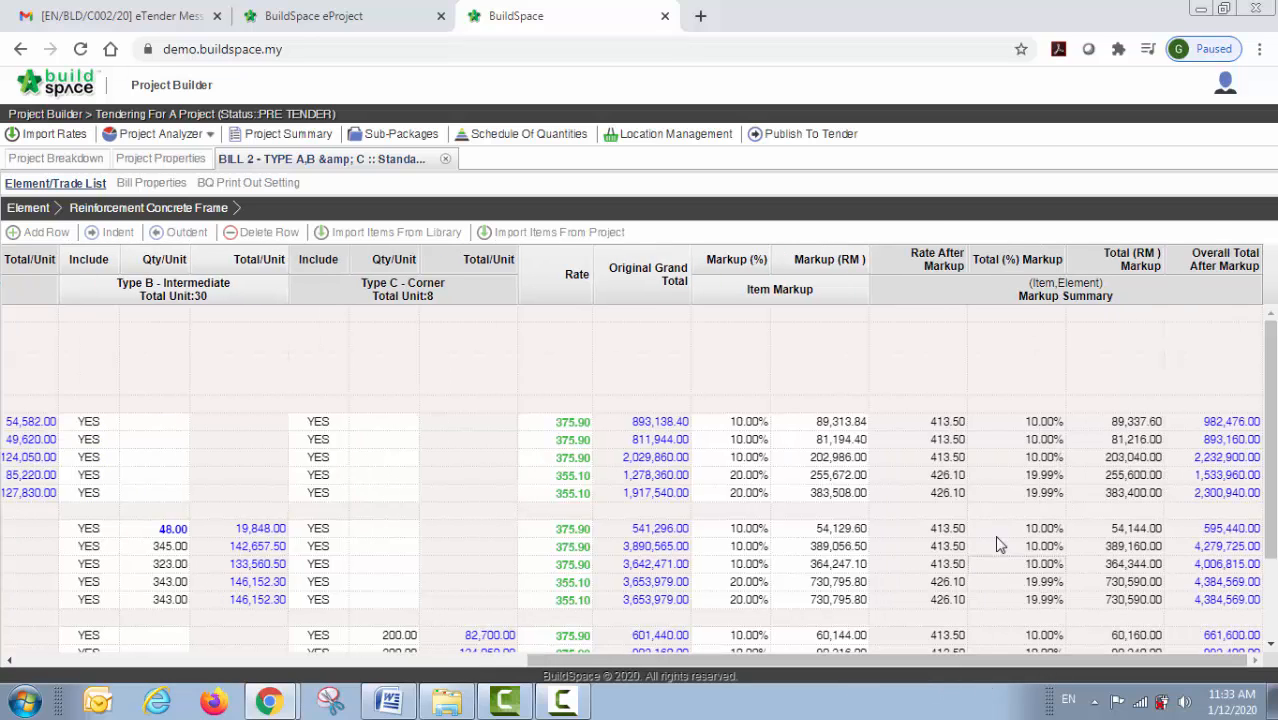
pyautogui.click(563, 425)
pyautogui.click(24, 209)
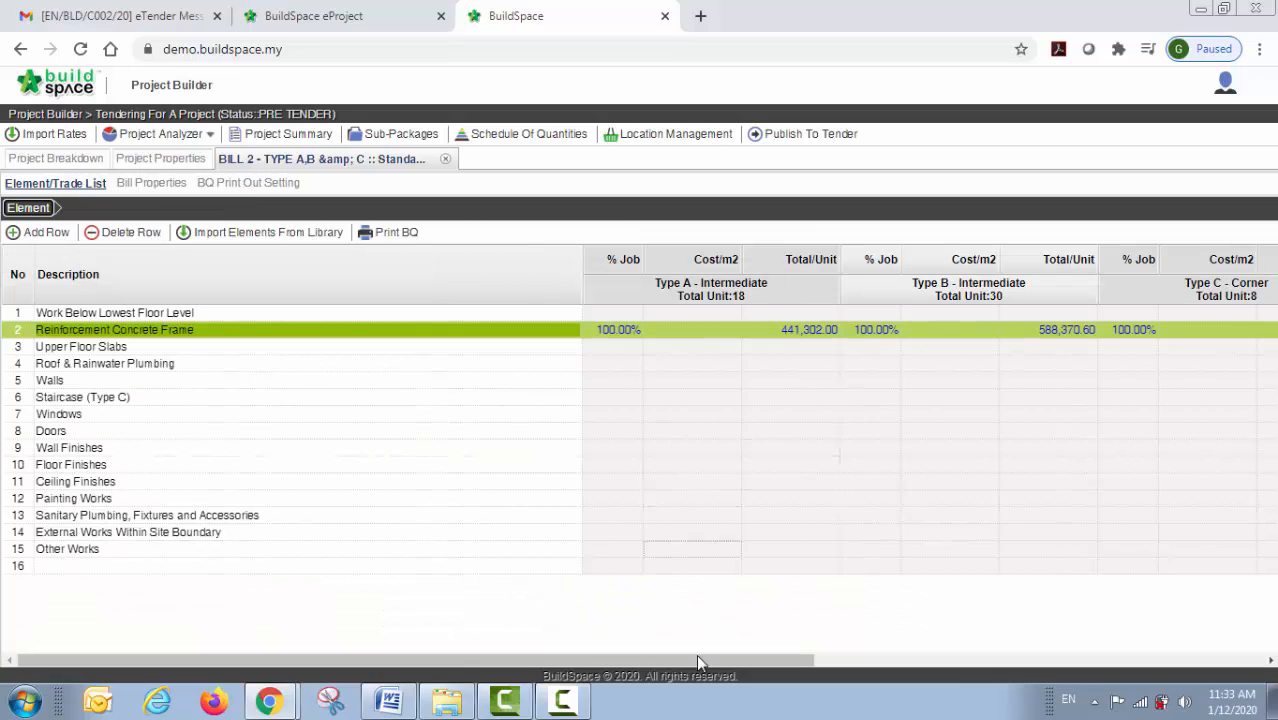
# Step: Load BuildSpace's demo site in a new browser tab and open the Tendering module's project listing
pyautogui.moveTo(715, 660); pyautogui.dragTo(790, 660)
pyautogui.click(668, 379)
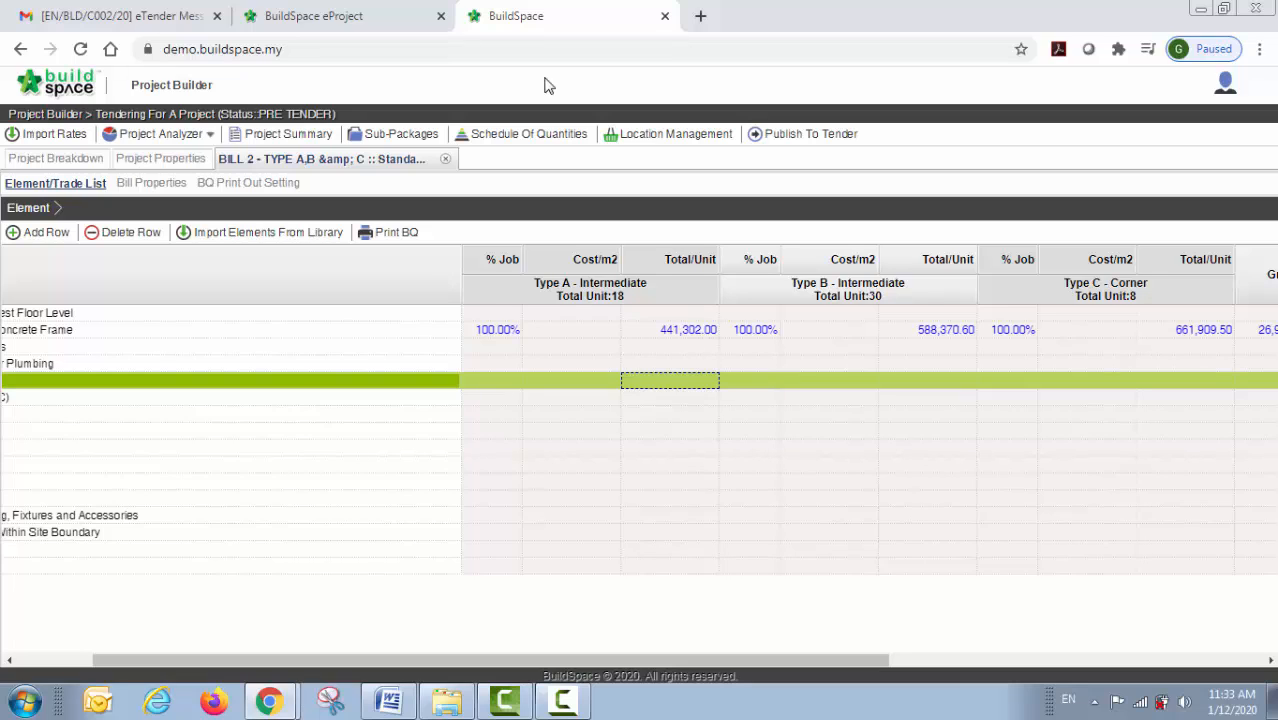
pyautogui.click(700, 16)
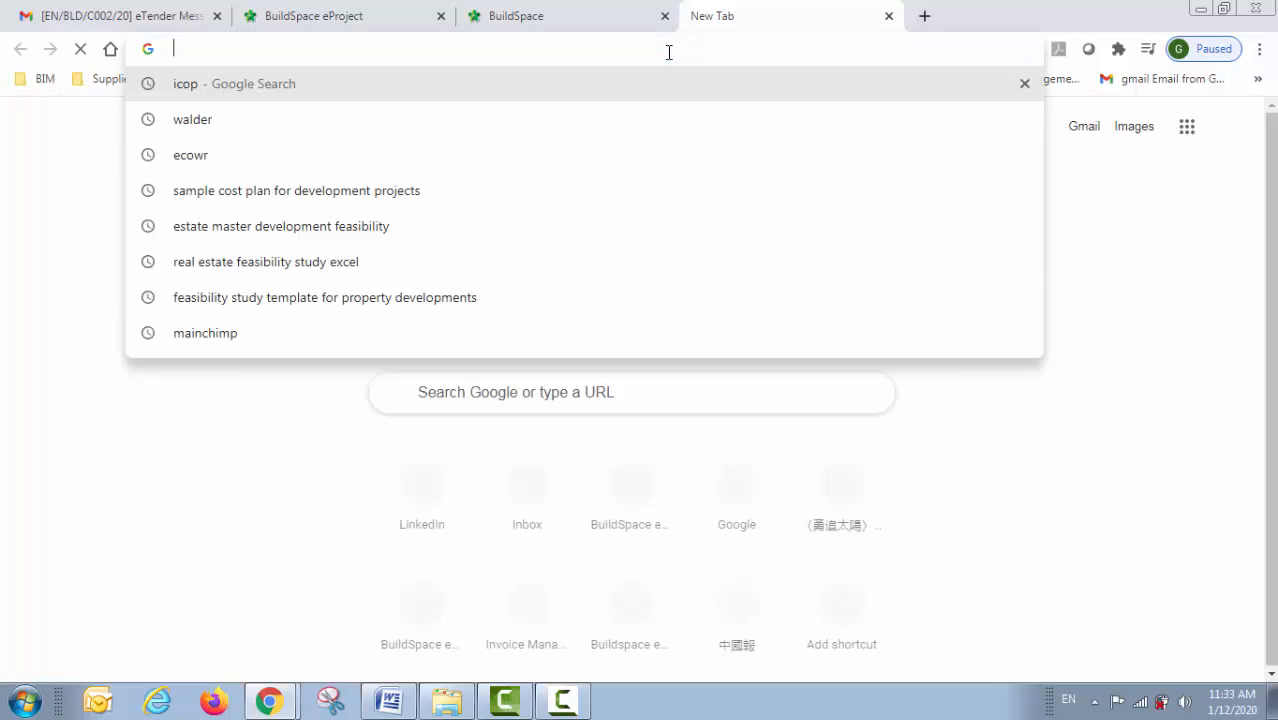
pyautogui.write('demo')
pyautogui.press('Return')
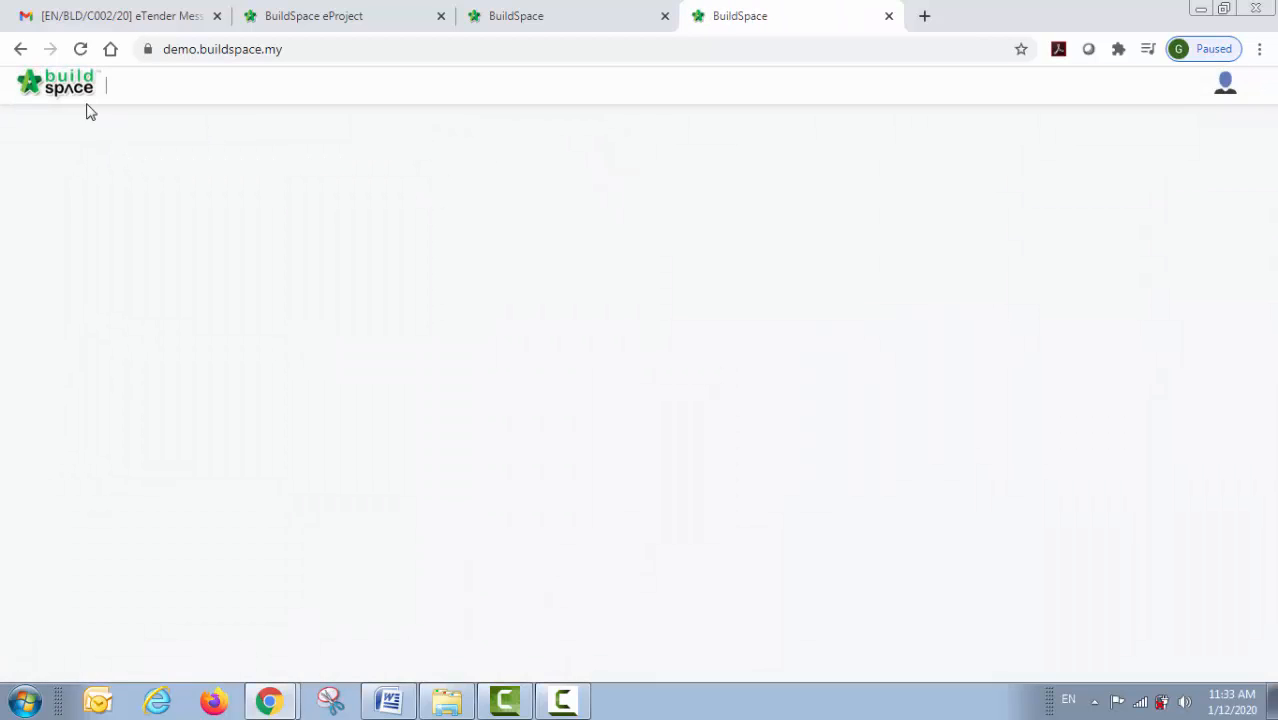
pyautogui.click(63, 88)
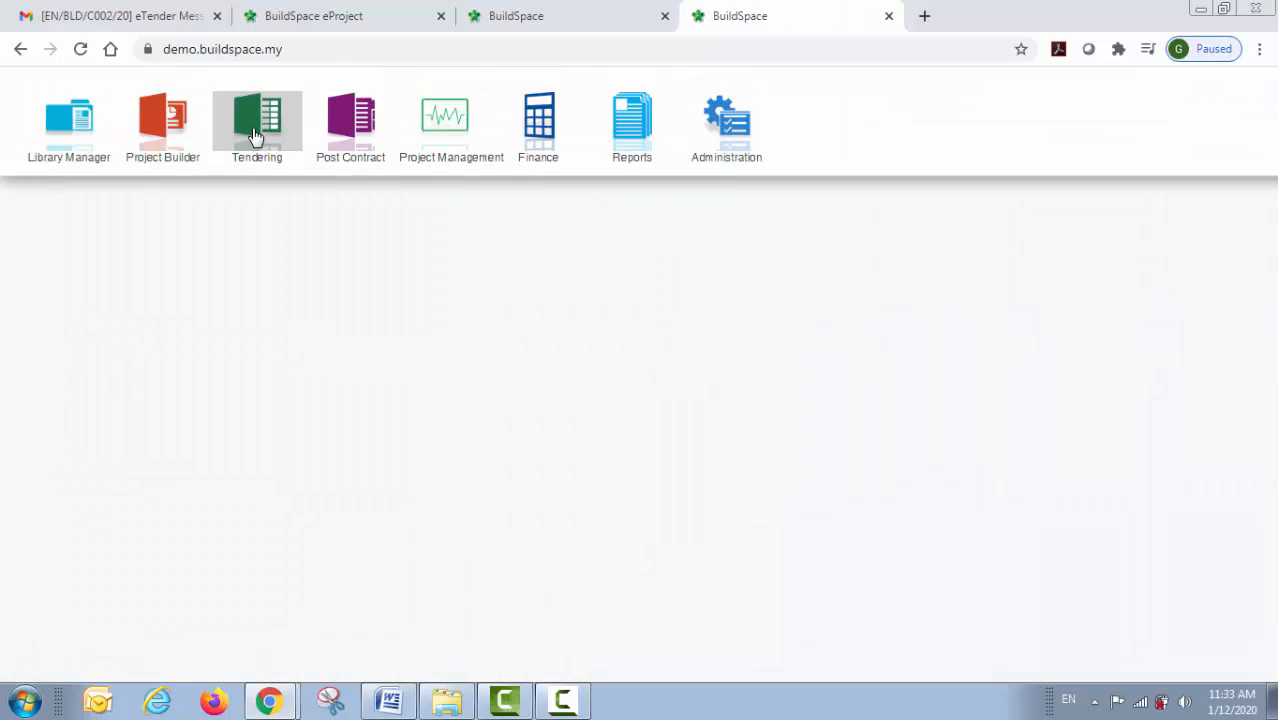
pyautogui.click(255, 125)
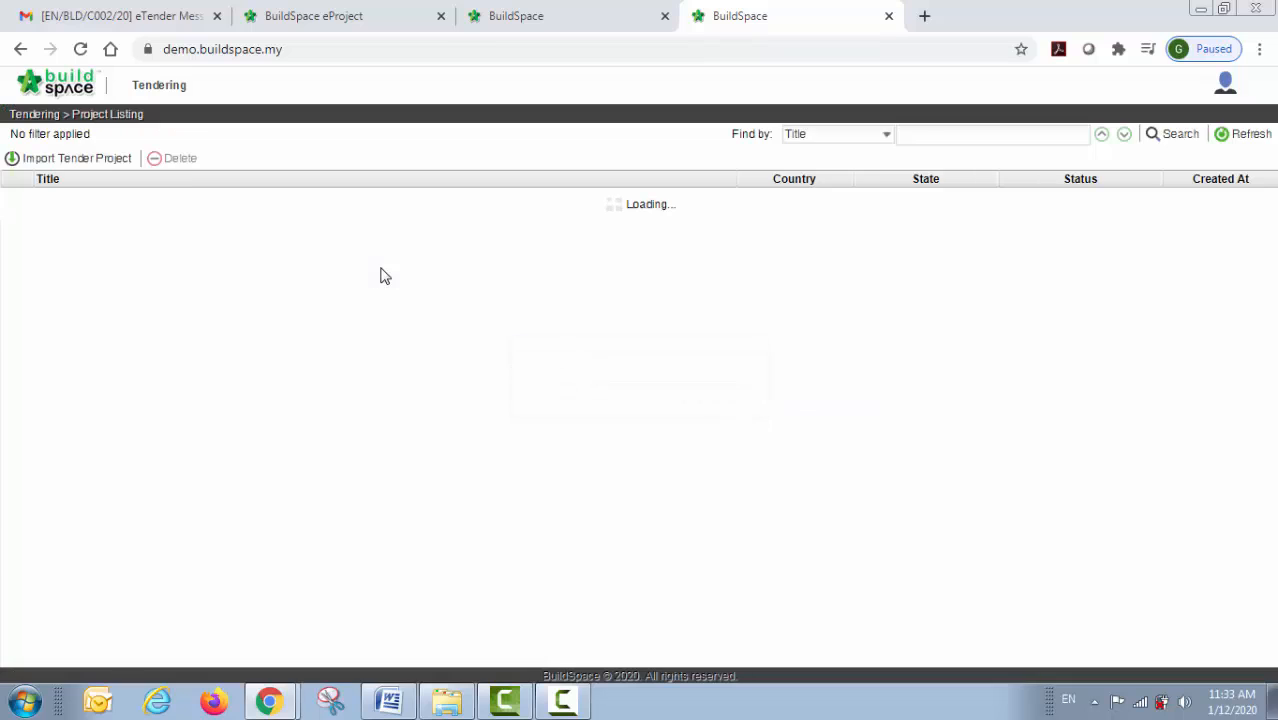
# Step: Open the town house tender project and go into the Reinforcement Concrete Frame element of BILL 2 - TYPE A,B & C
pyautogui.doubleClick(230, 214)
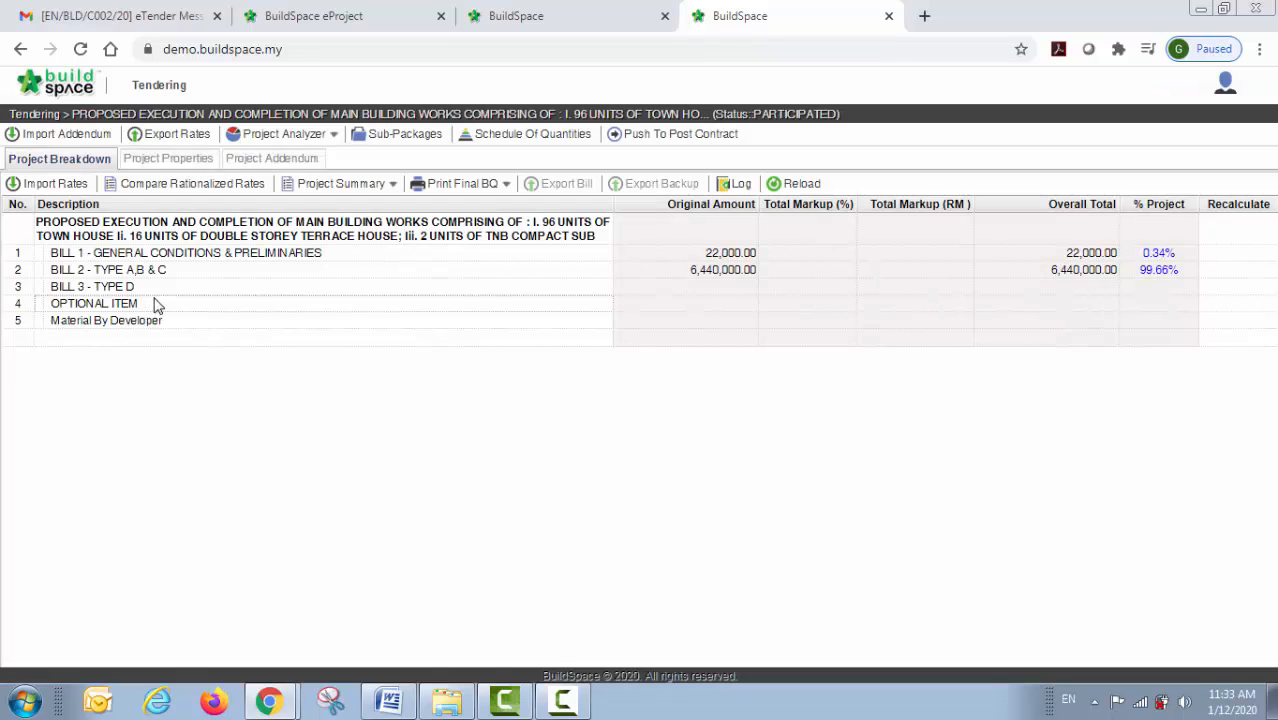
pyautogui.doubleClick(152, 274)
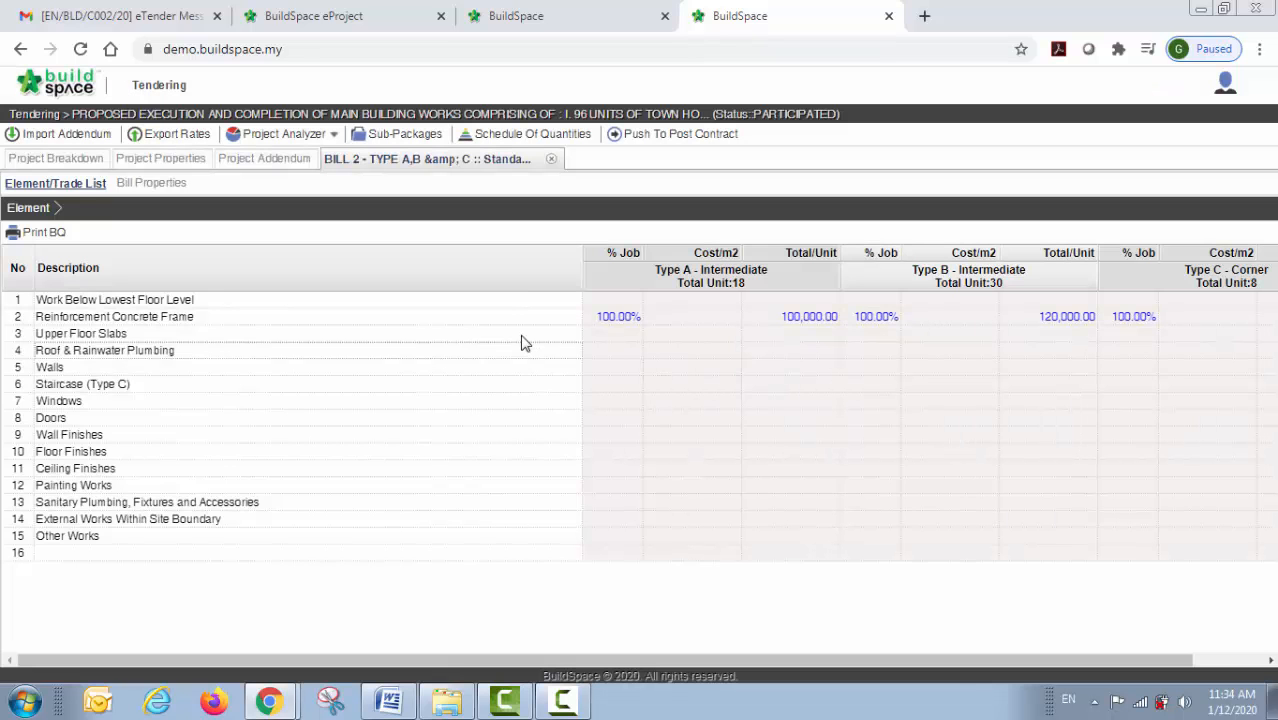
pyautogui.click(519, 329)
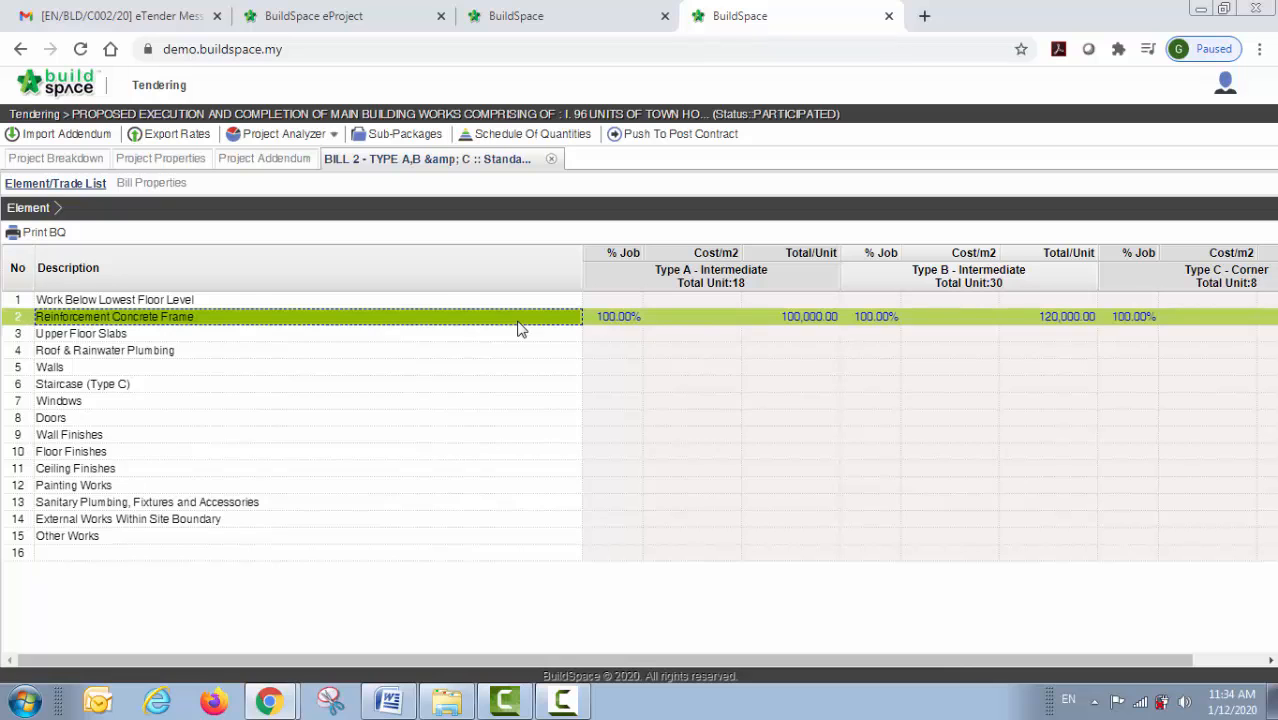
pyautogui.doubleClick(519, 329)
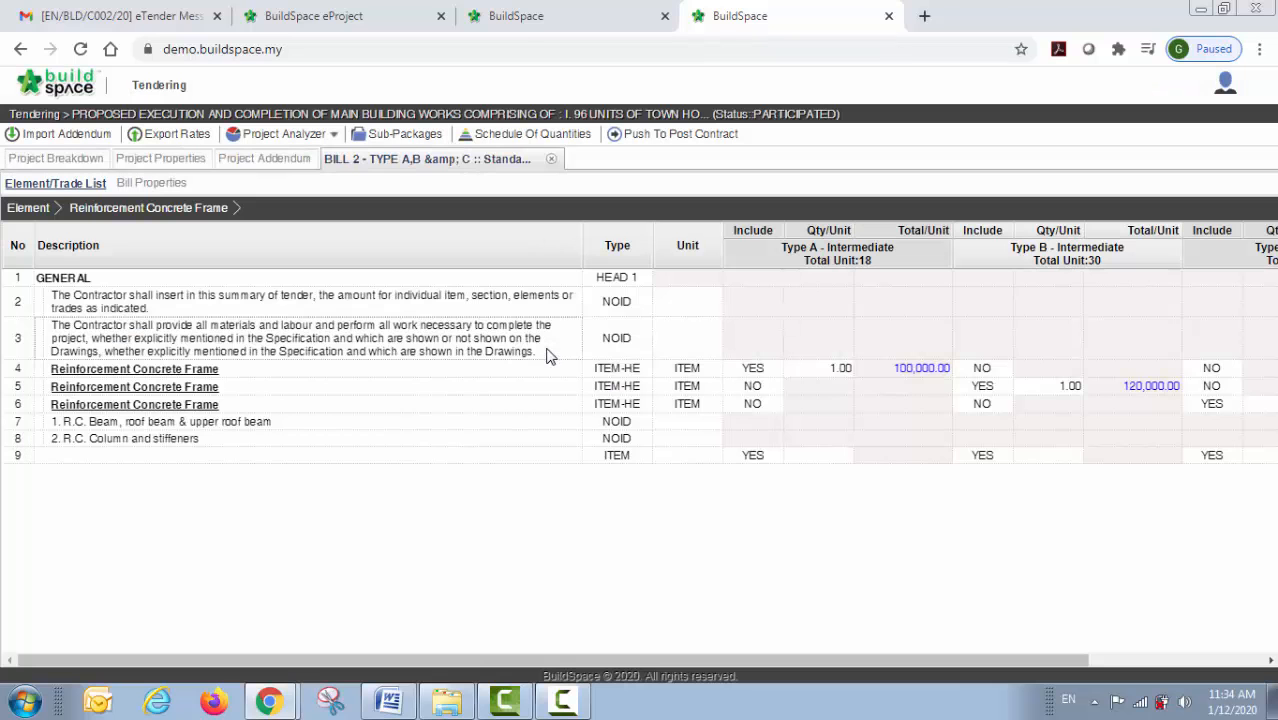
# Step: Look up the Reinforcement Concrete Frame's Type A Total/Unit in Project Builder and set the Type A item's rate in Tendering to 441,302.00
pyautogui.click(590, 22)
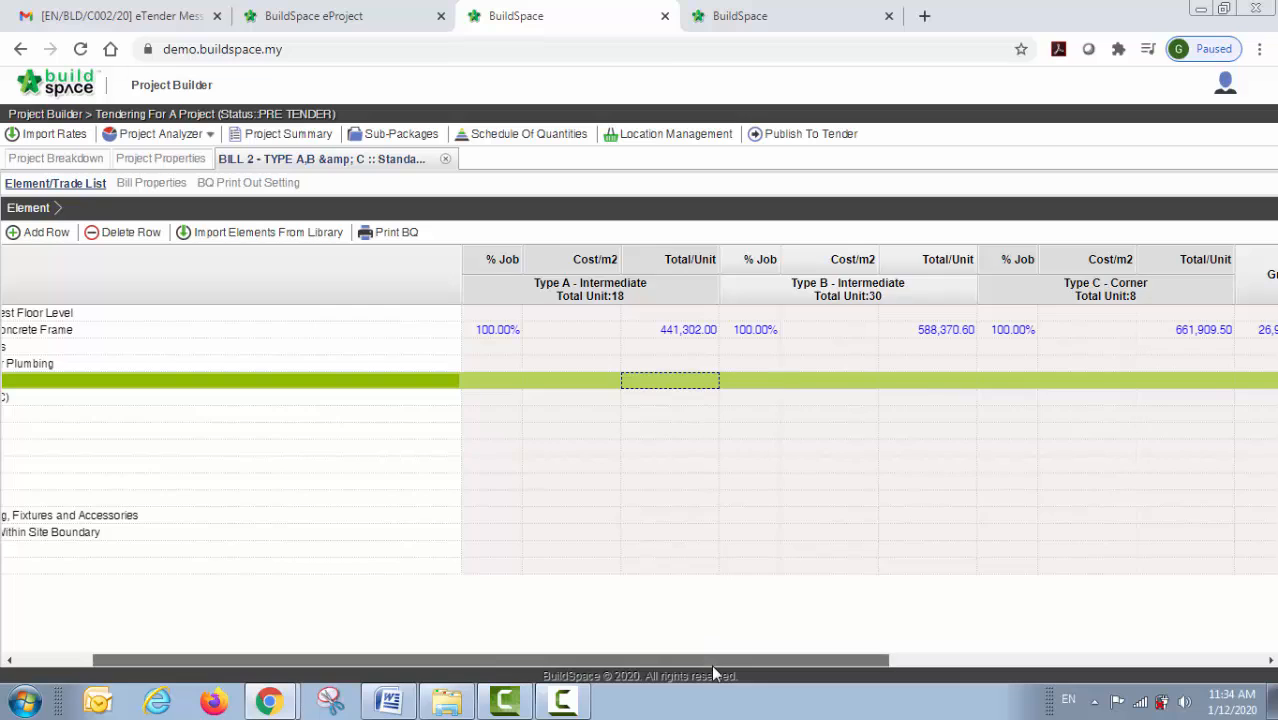
pyautogui.moveTo(713, 668); pyautogui.dragTo(598, 688)
pyautogui.click(734, 484)
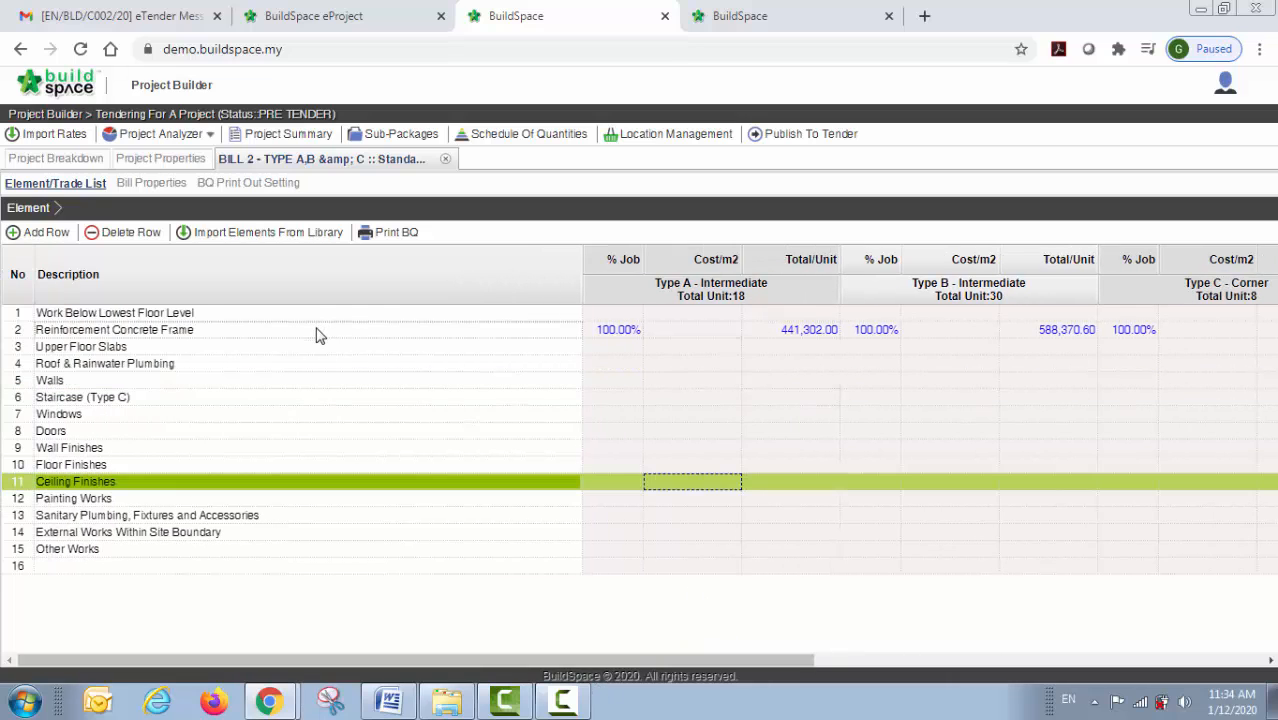
pyautogui.click(318, 335)
pyautogui.click(791, 379)
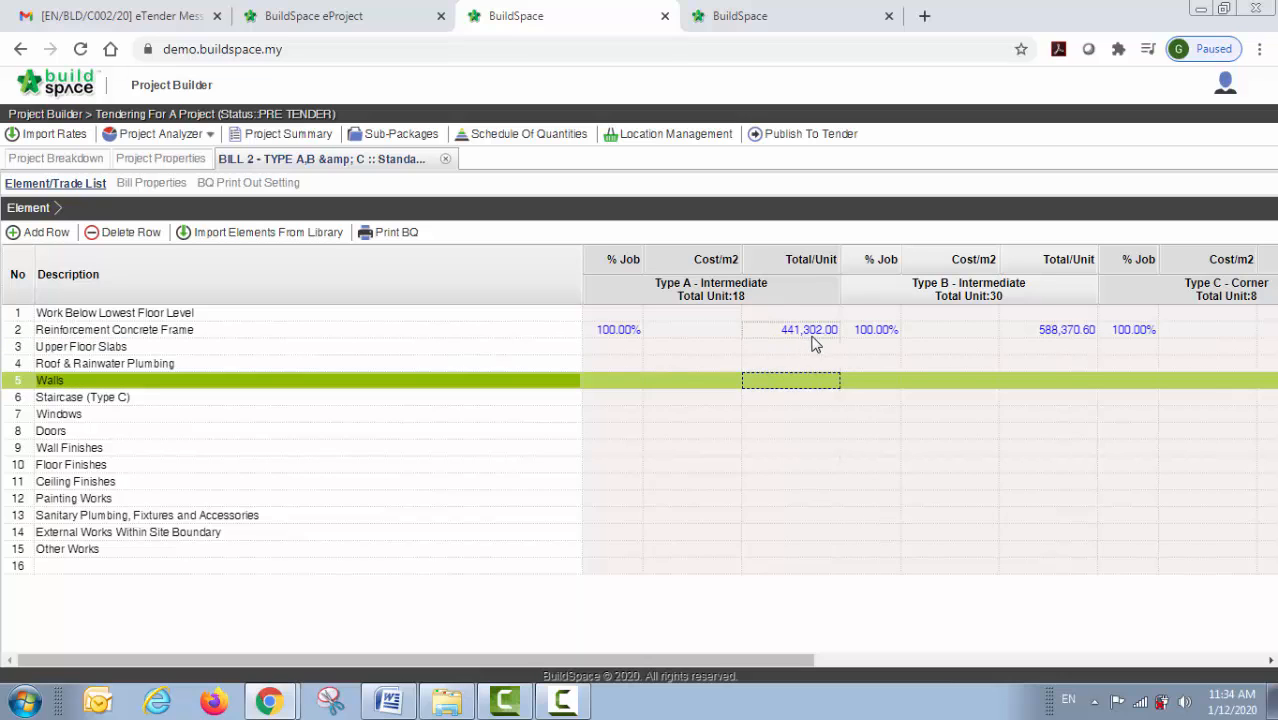
pyautogui.click(818, 18)
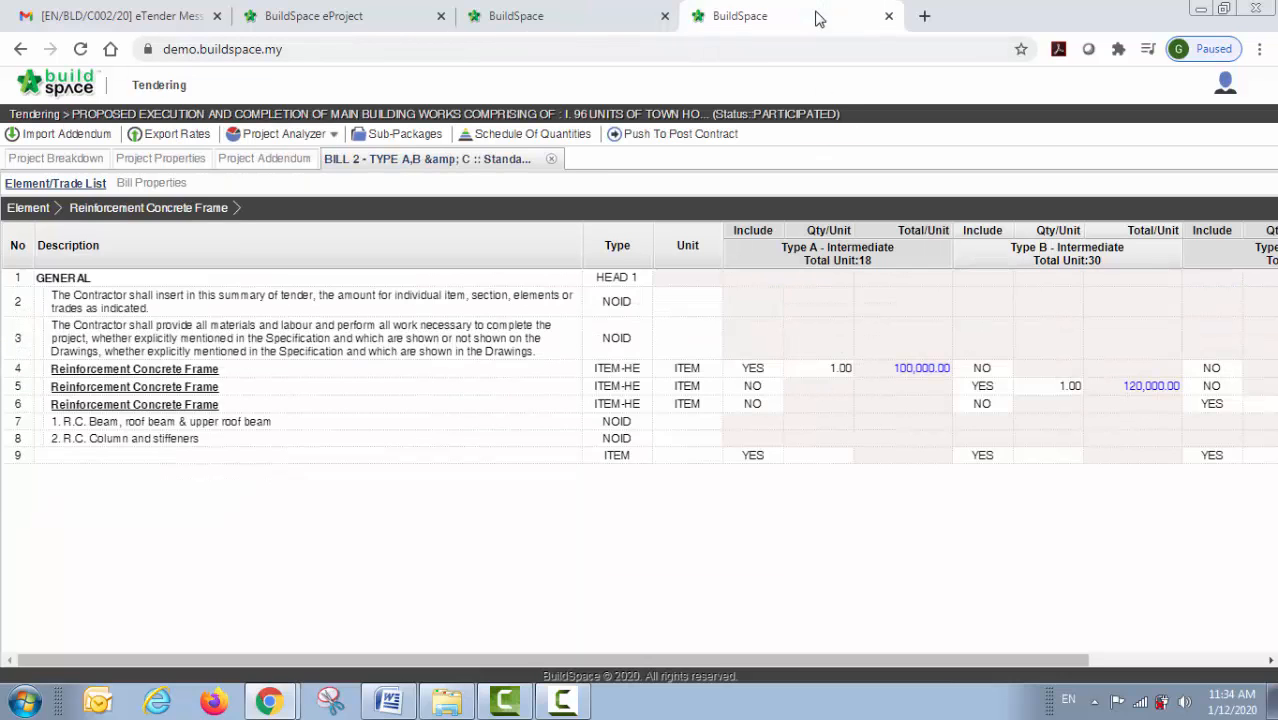
pyautogui.click(334, 372)
pyautogui.moveTo(475, 657); pyautogui.dragTo(782, 654)
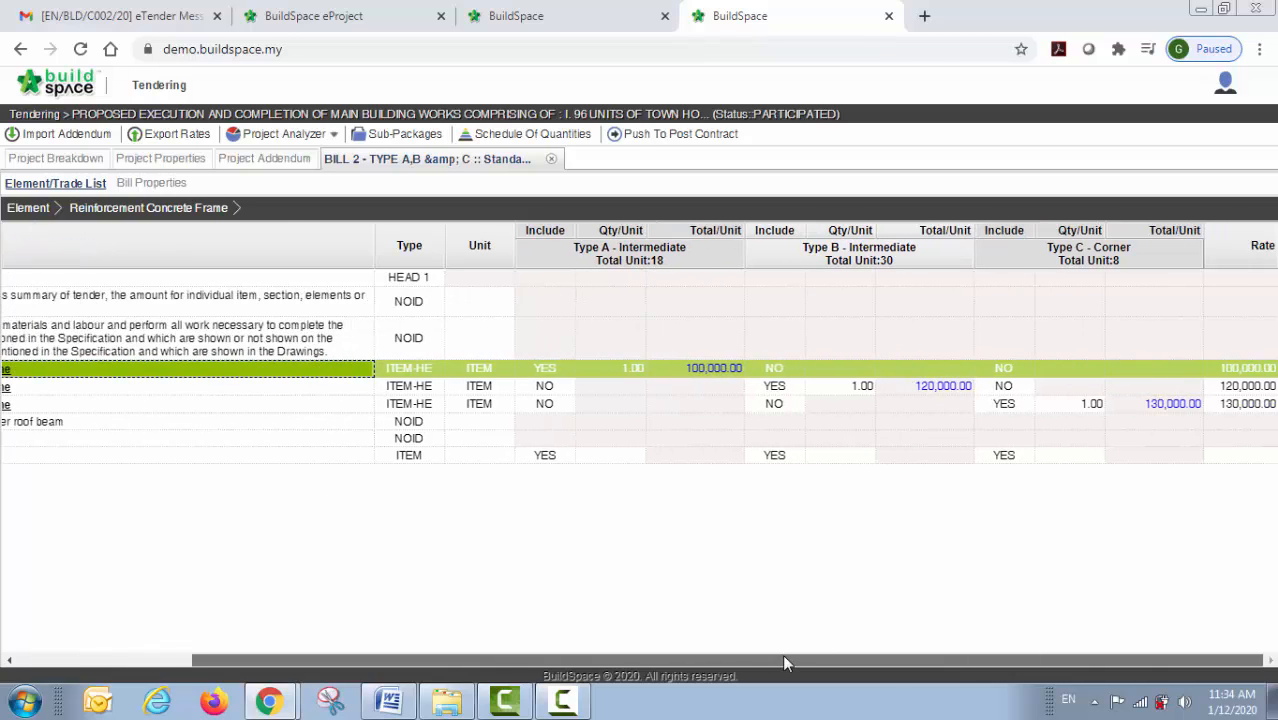
pyautogui.doubleClick(1240, 369)
pyautogui.write('441302')
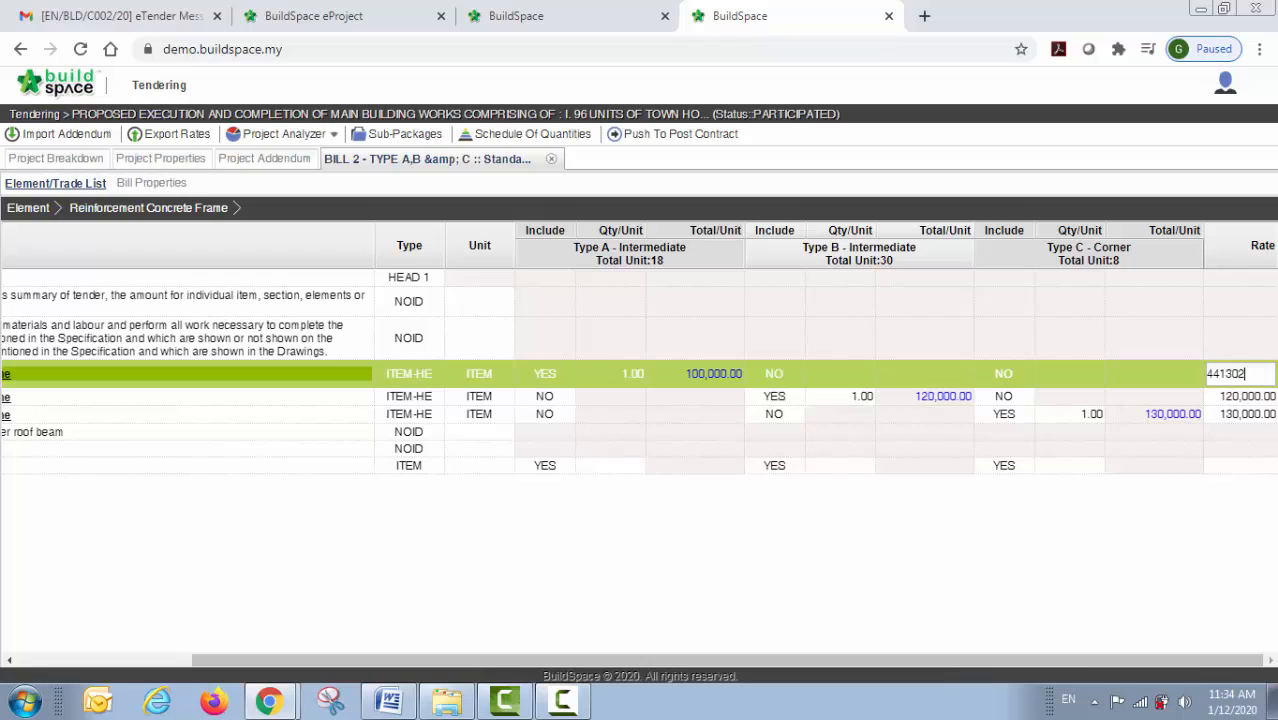
pyautogui.press('Return')
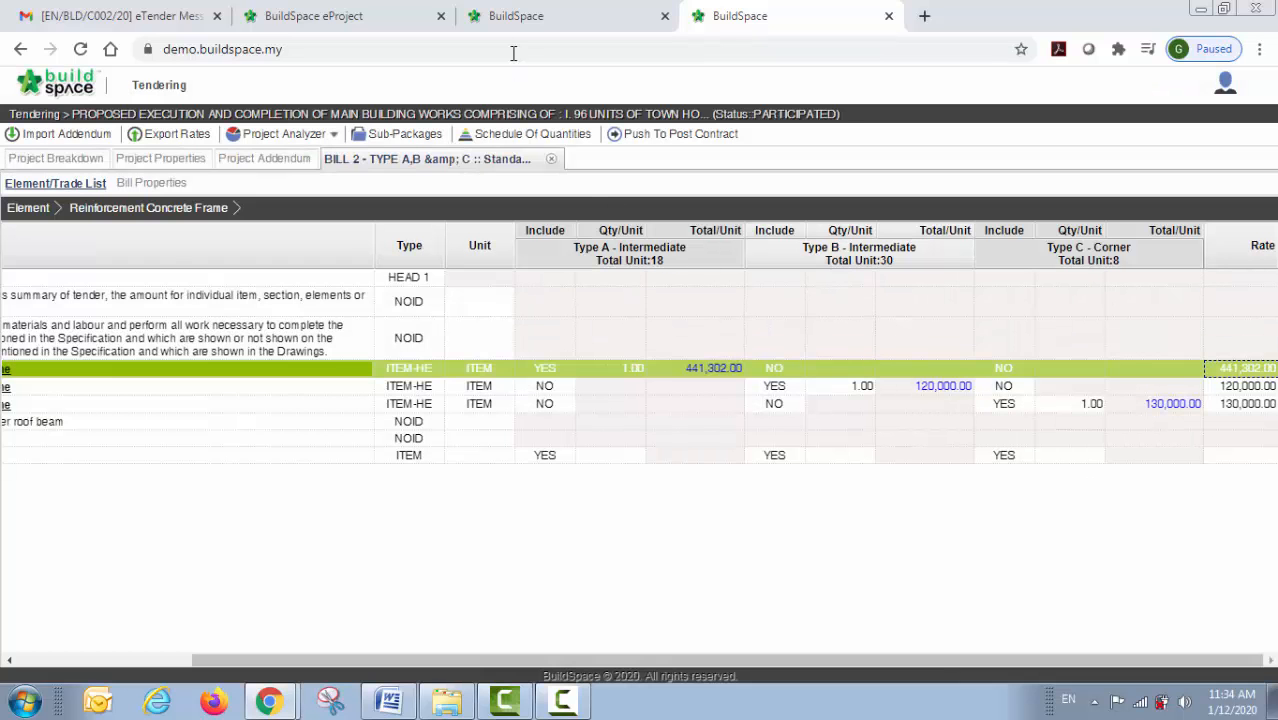
# Step: Check the Type B Total/Unit in Project Builder and set the Type B Reinforcement Concrete Frame rate in Tendering to 588,370.80
pyautogui.click(510, 17)
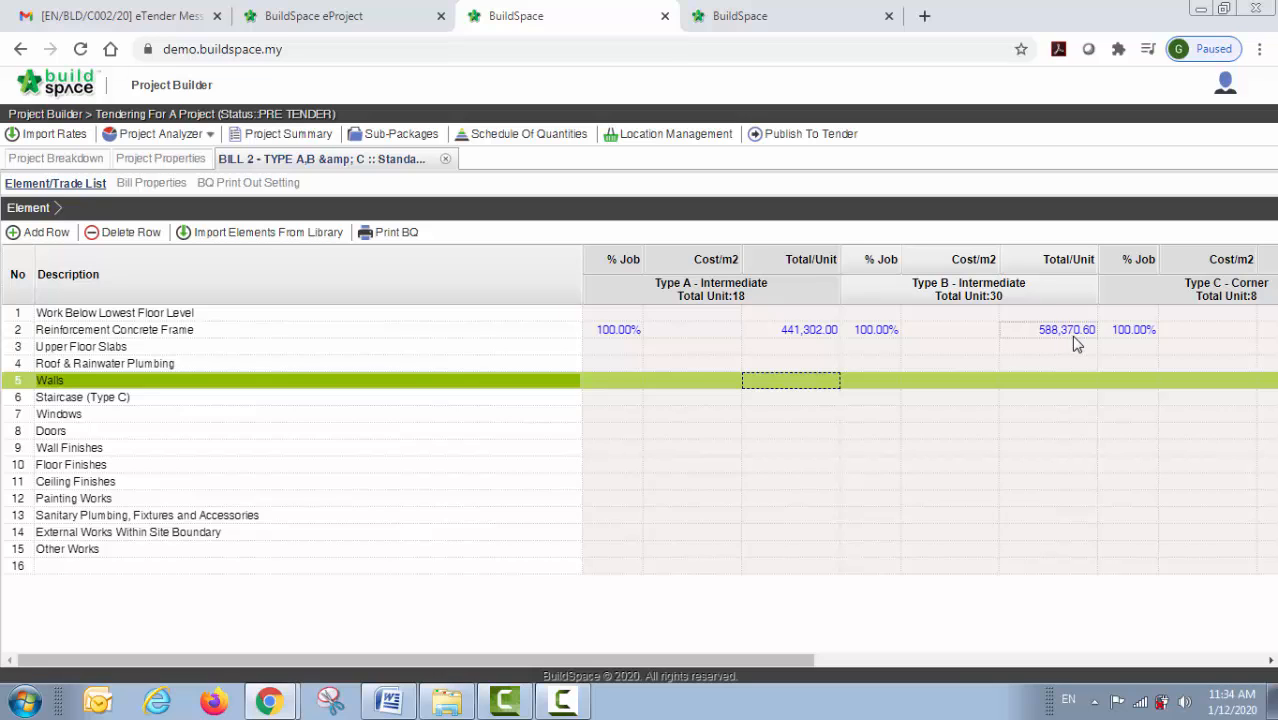
pyautogui.click(826, 22)
pyautogui.click(1262, 390)
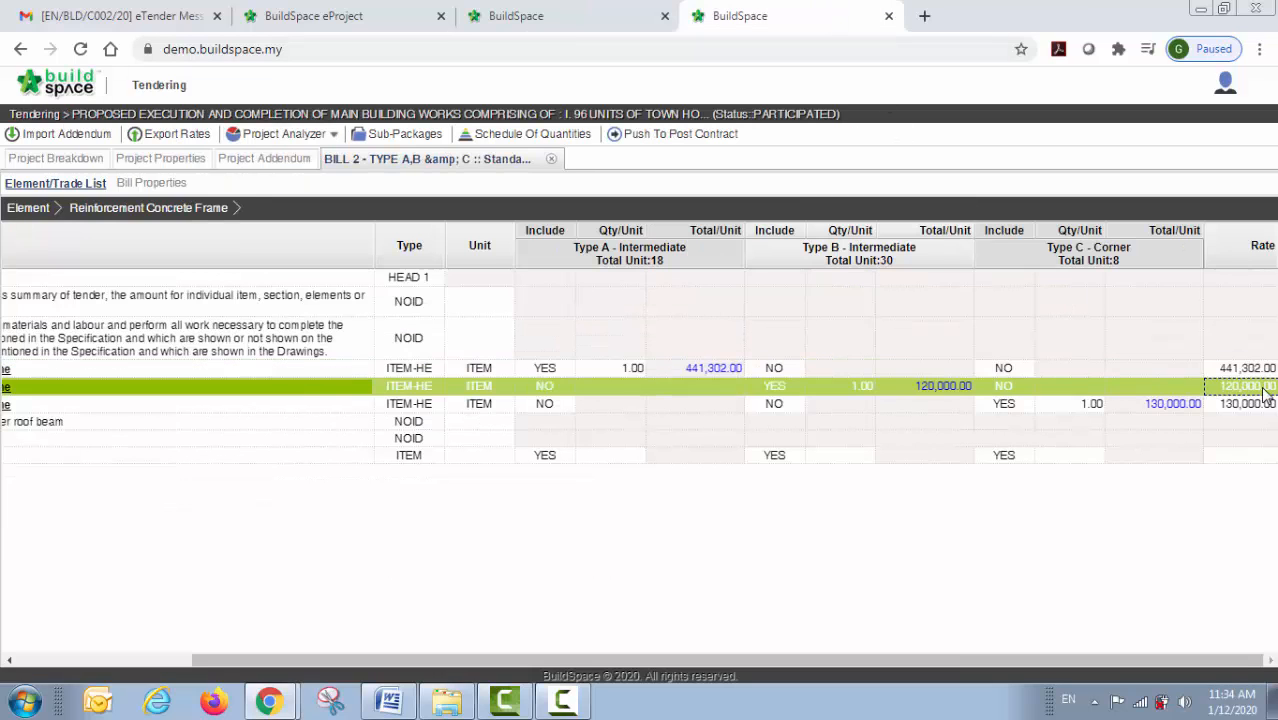
pyautogui.click(1262, 390)
pyautogui.write('5883')
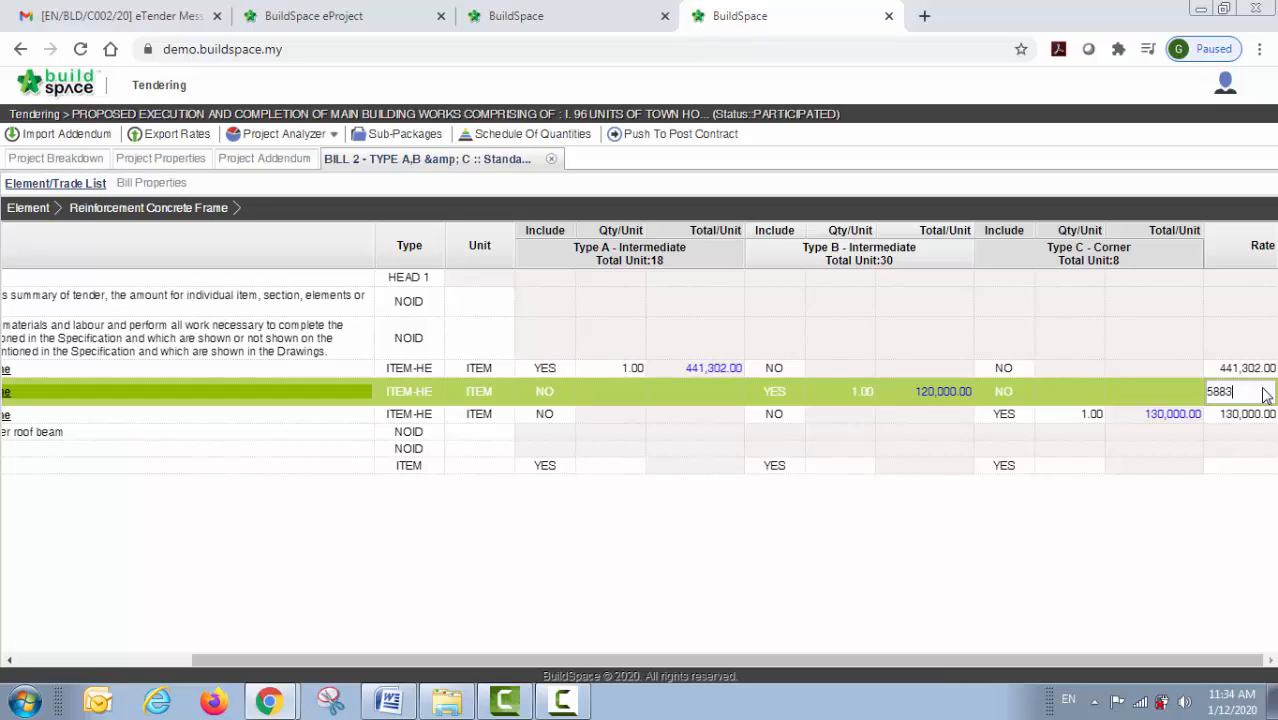
pyautogui.write('88,370.8')
pyautogui.press('Return')
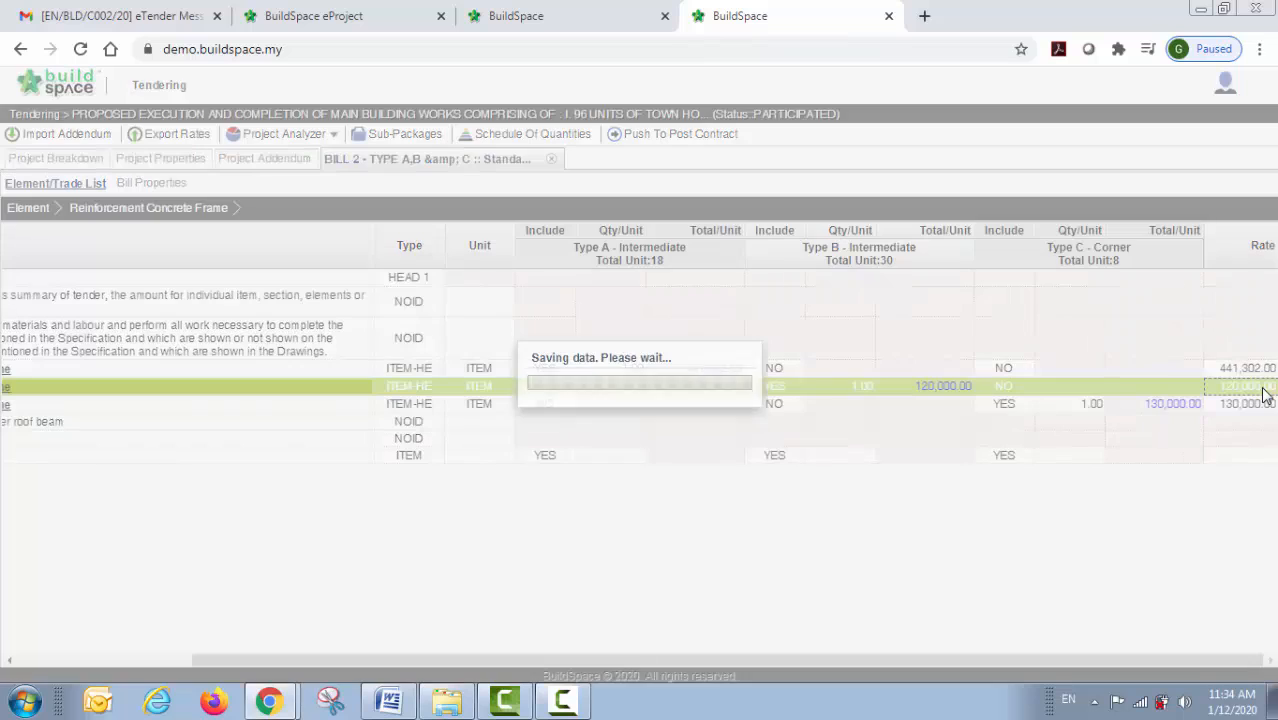
# Step: Set the Type C Reinforcement Concrete Frame rate in Tendering to 661,909.50 from Project Builder's Total/Unit, and return to the element list
pyautogui.click(567, 20)
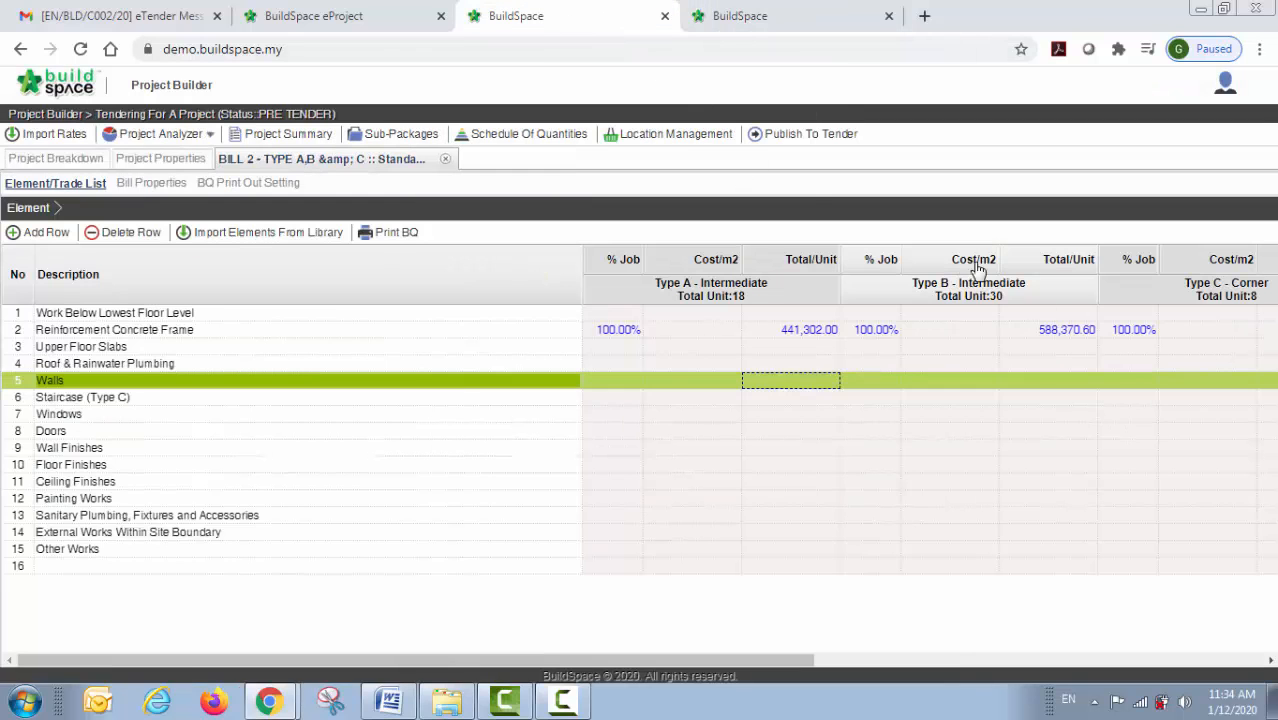
pyautogui.moveTo(786, 661); pyautogui.dragTo(1049, 657)
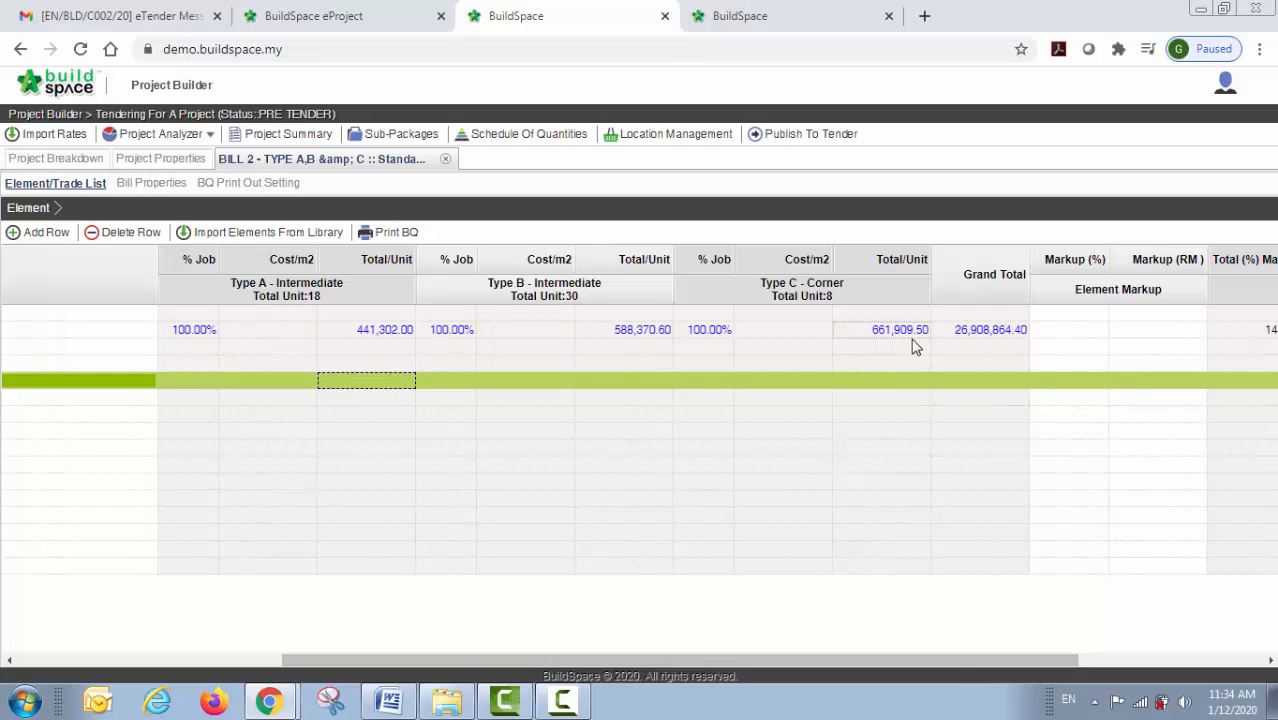
pyautogui.click(770, 17)
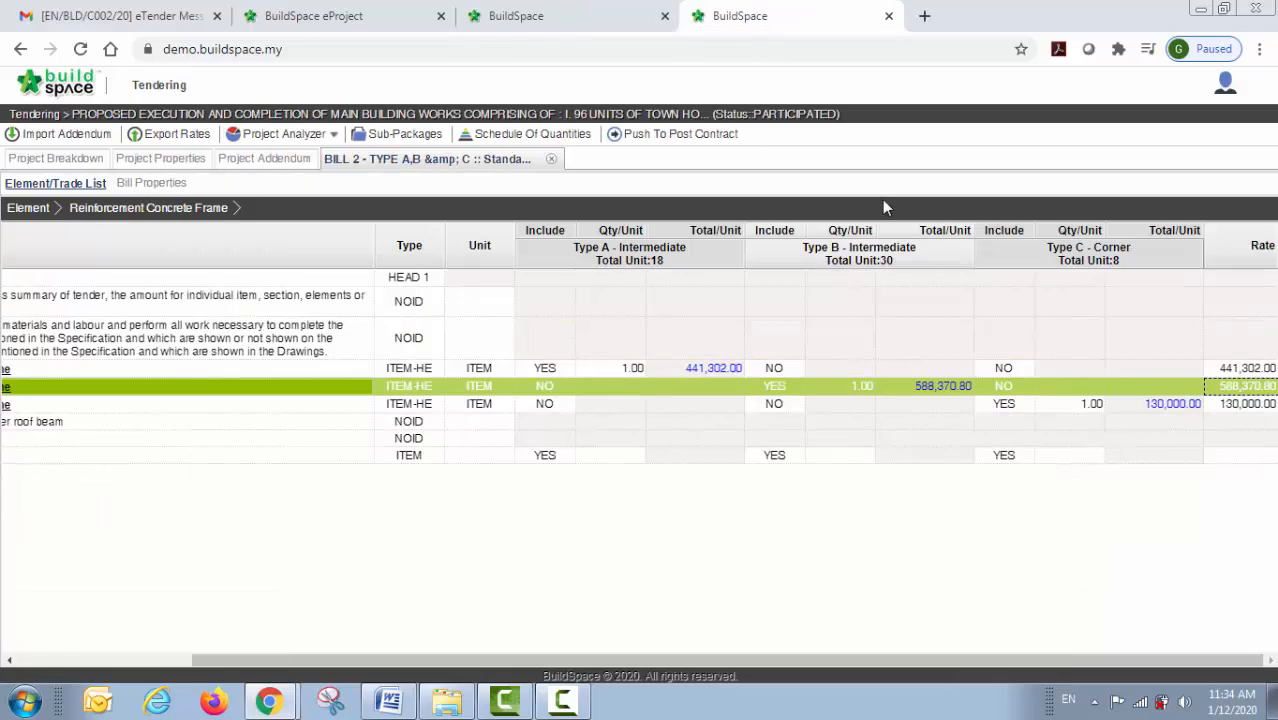
pyautogui.click(1222, 404)
pyautogui.click(1222, 404)
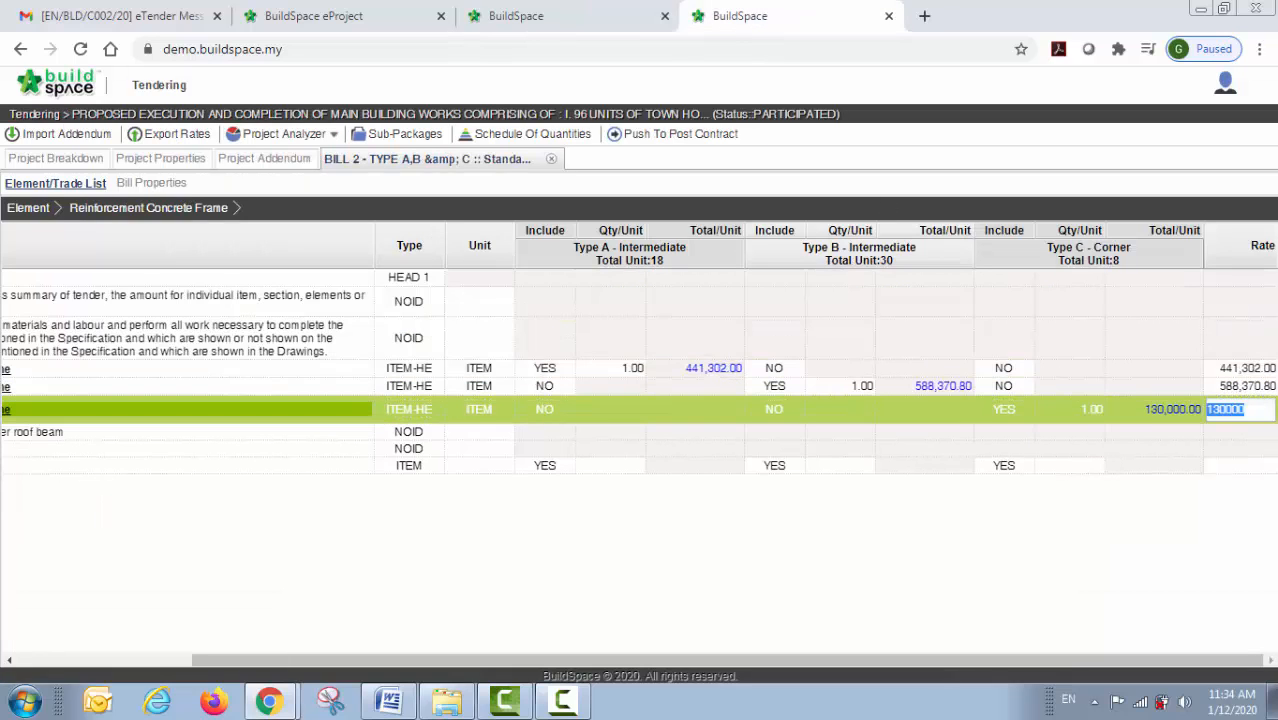
pyautogui.write('661')
pyautogui.click(573, 16)
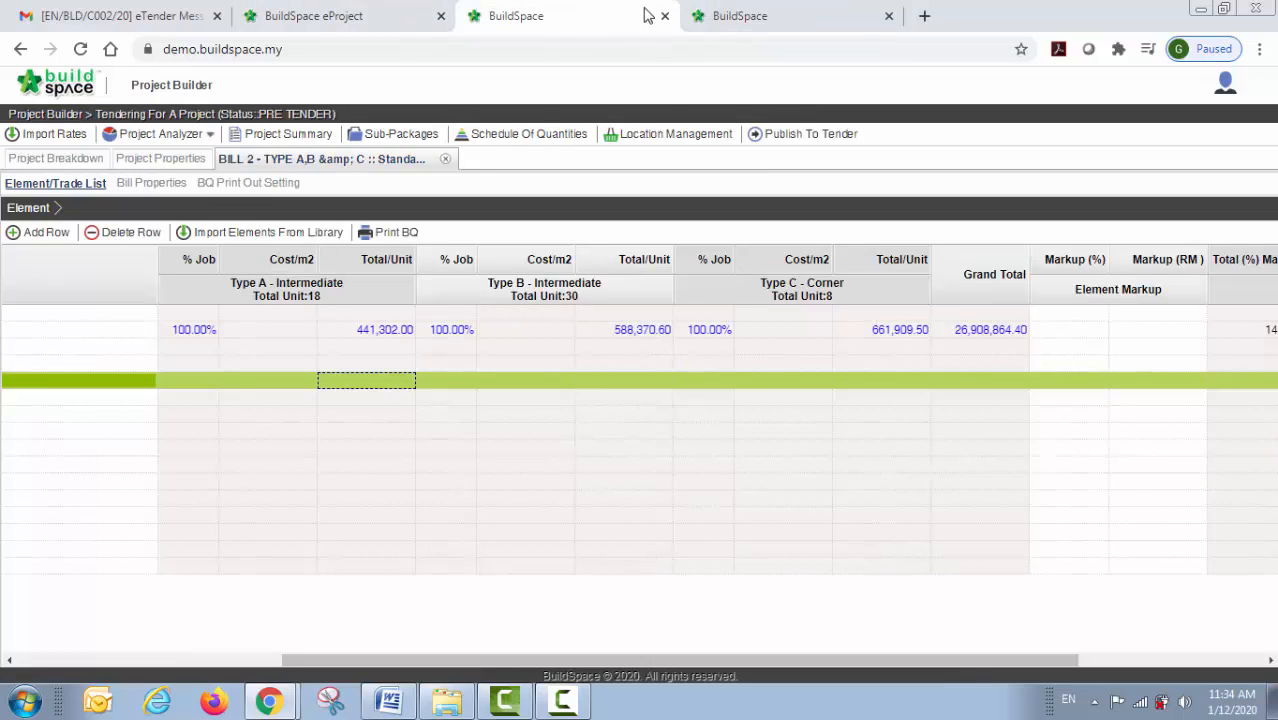
pyautogui.click(748, 18)
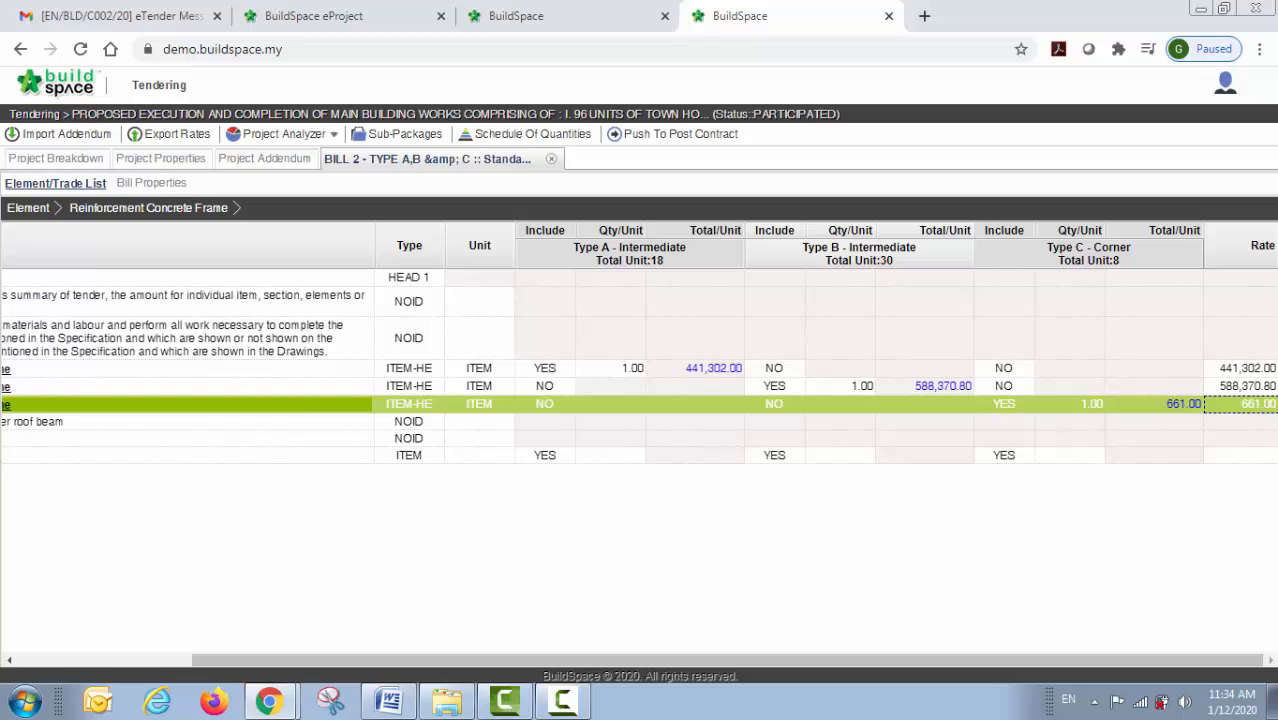
pyautogui.click(1232, 404)
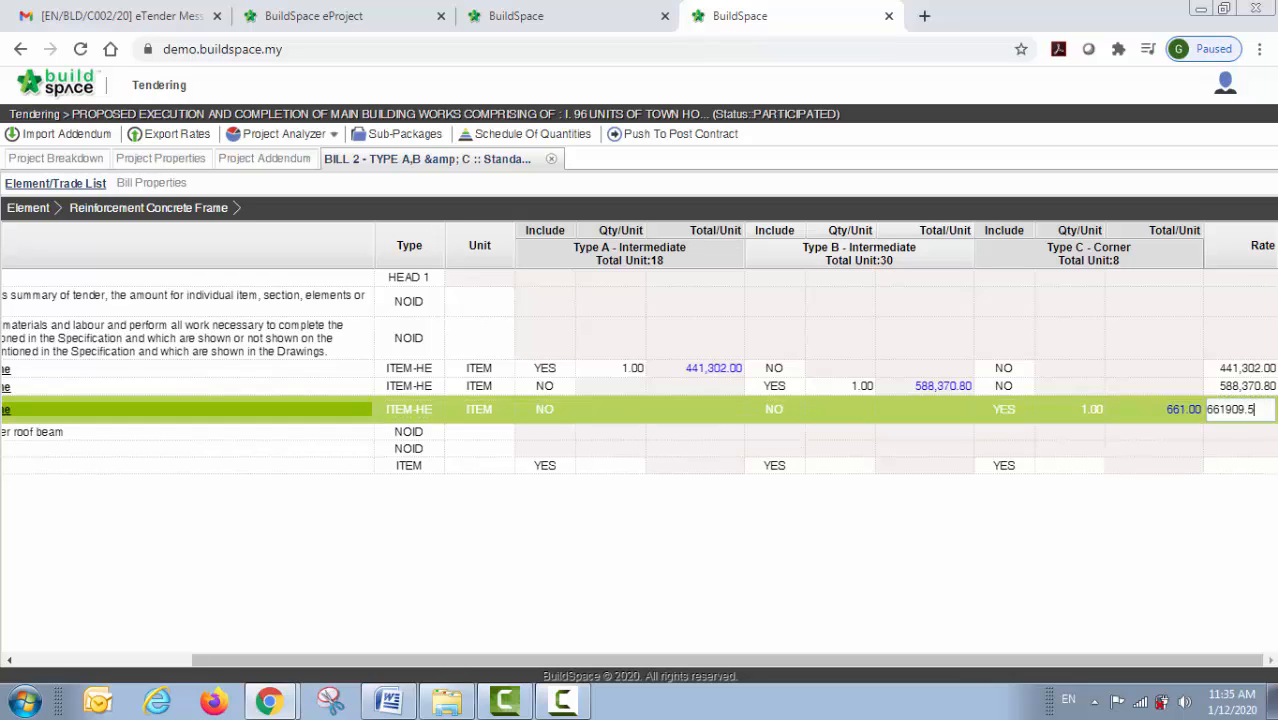
pyautogui.press('Return')
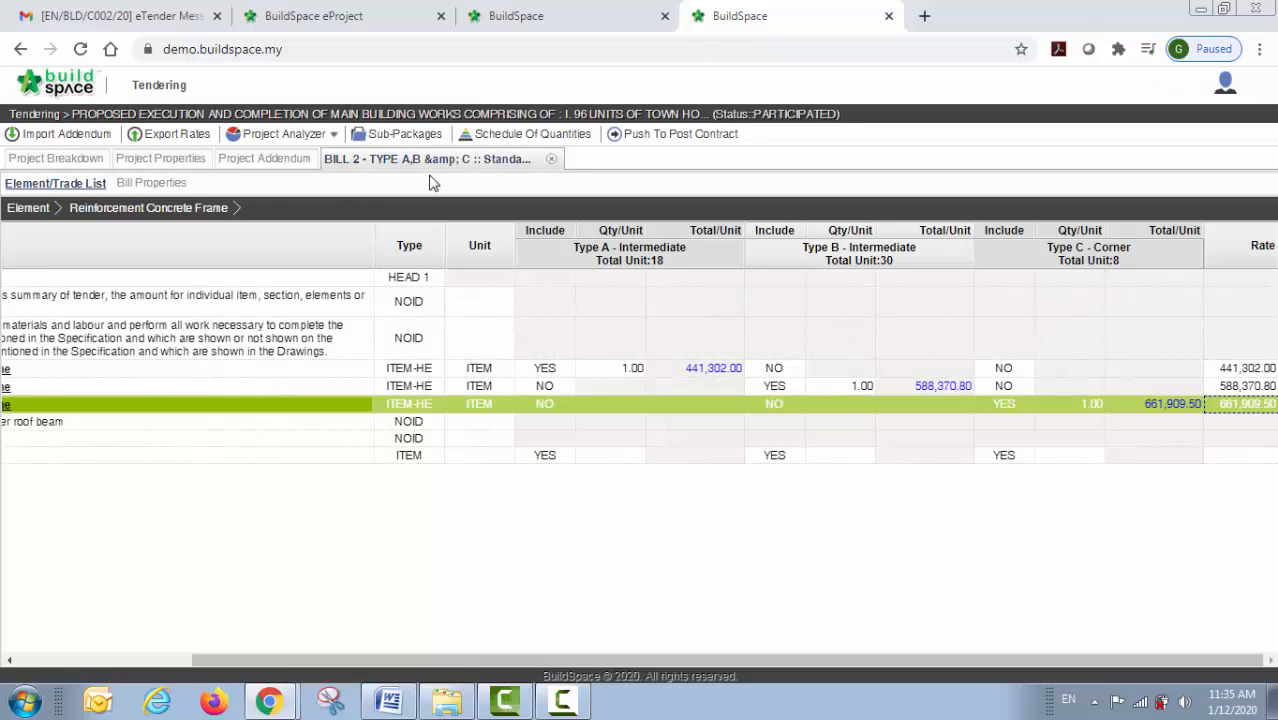
pyautogui.click(28, 207)
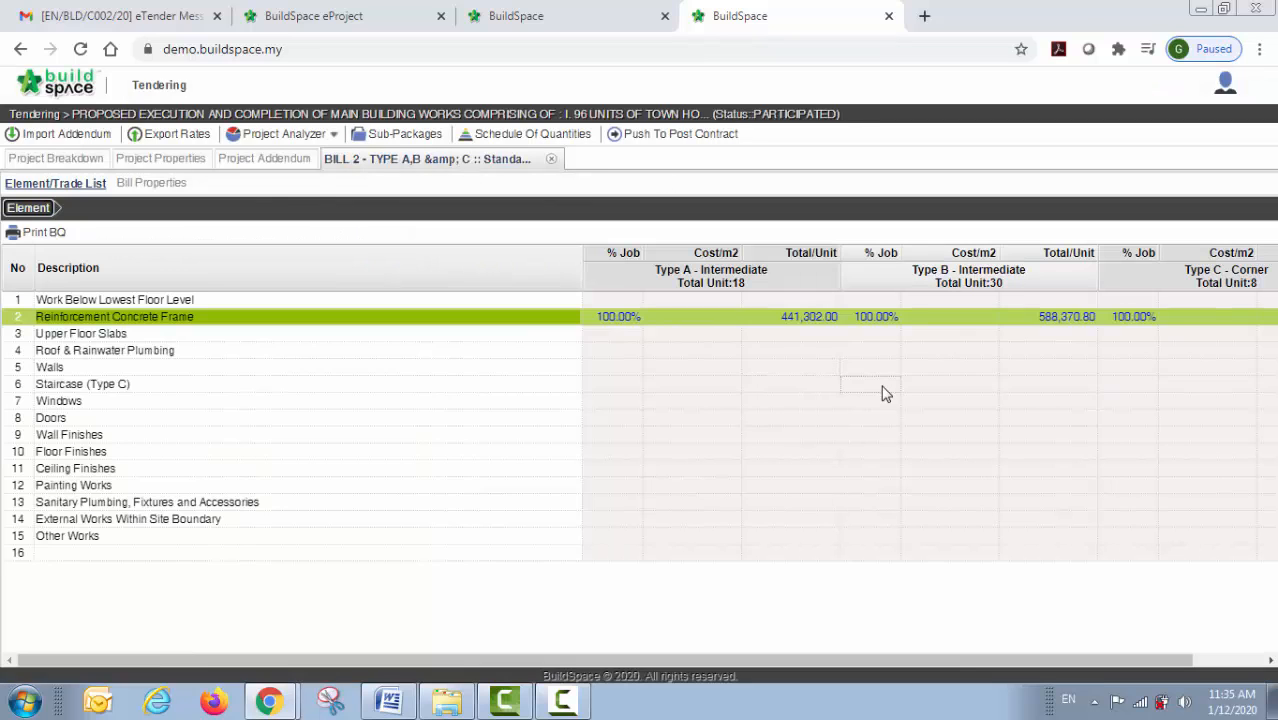
pyautogui.click(884, 390)
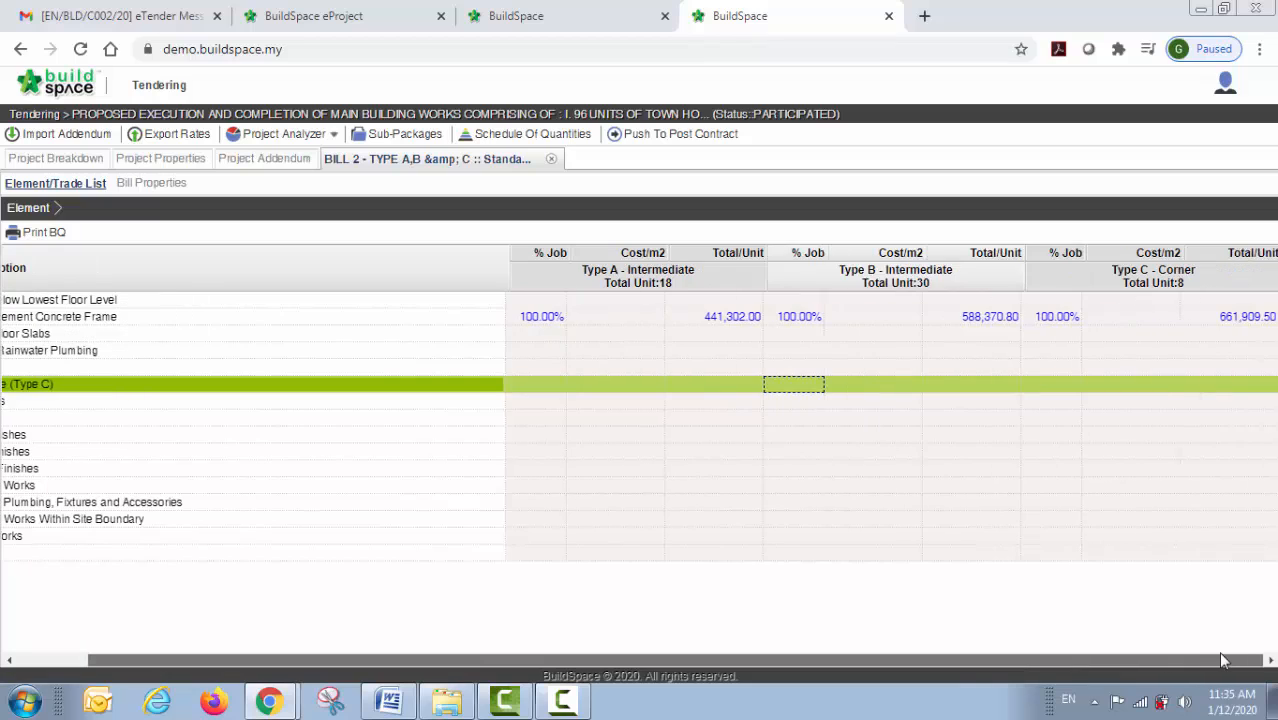